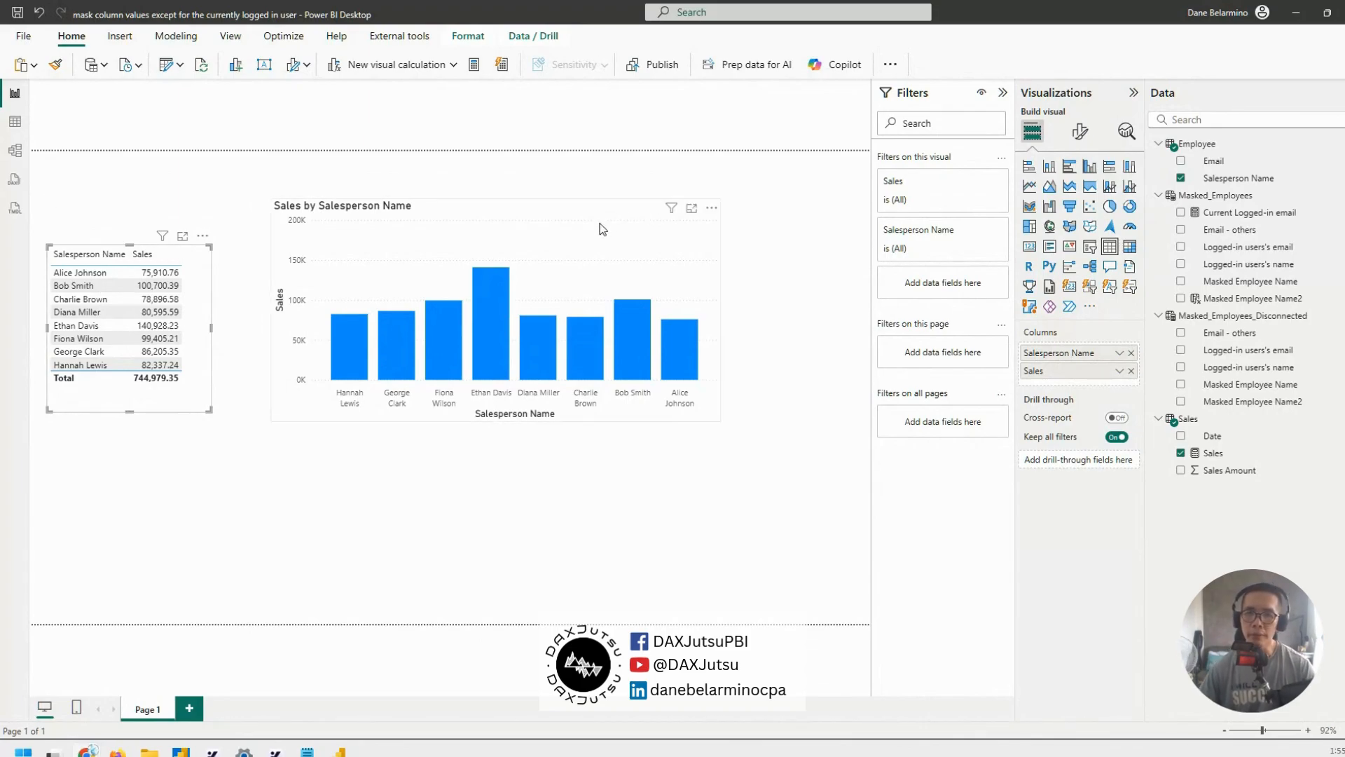
- Move the Sales by Salesperson Name column chart up slightly and enlarge it in height and width
left_click_drag(600, 222, 608, 199)
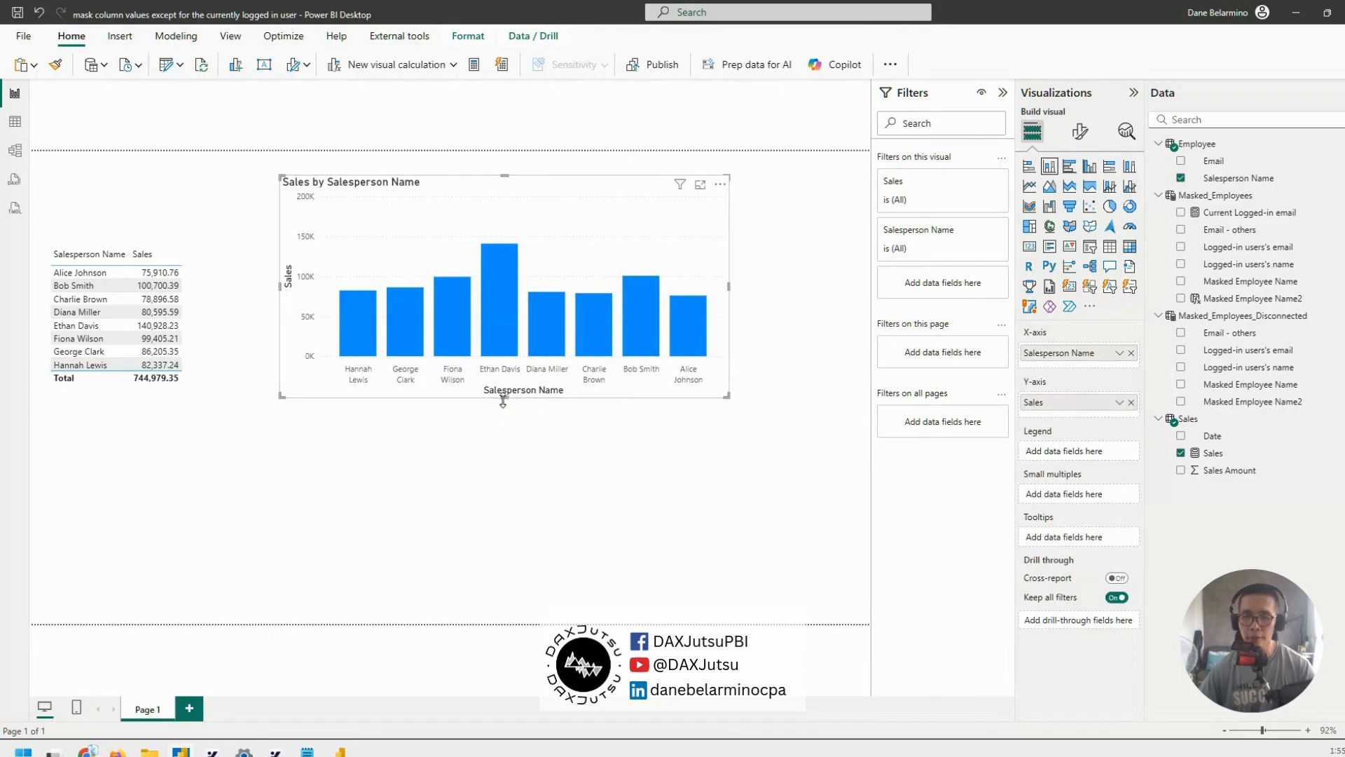
left_click_drag(505, 396, 505, 456)
left_click_drag(728, 315, 763, 321)
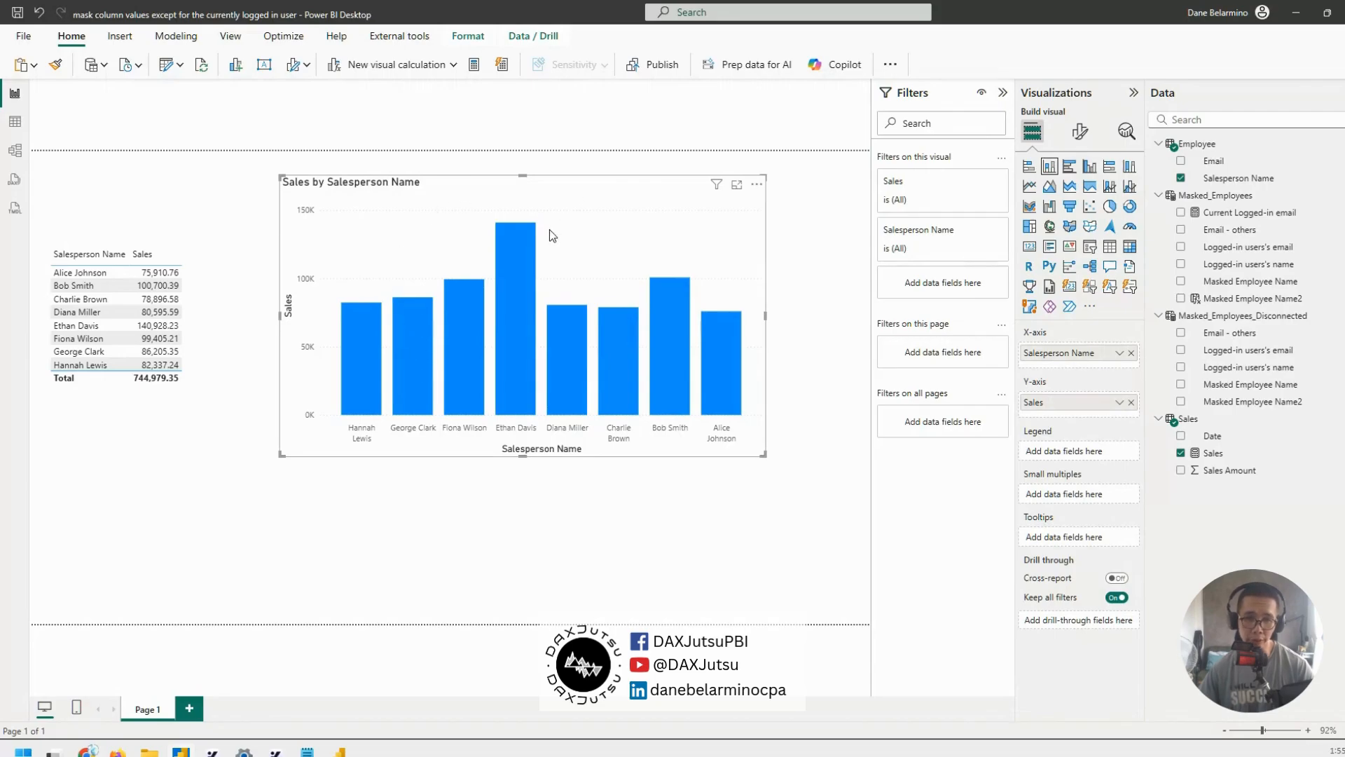
mouse_move(411, 381)
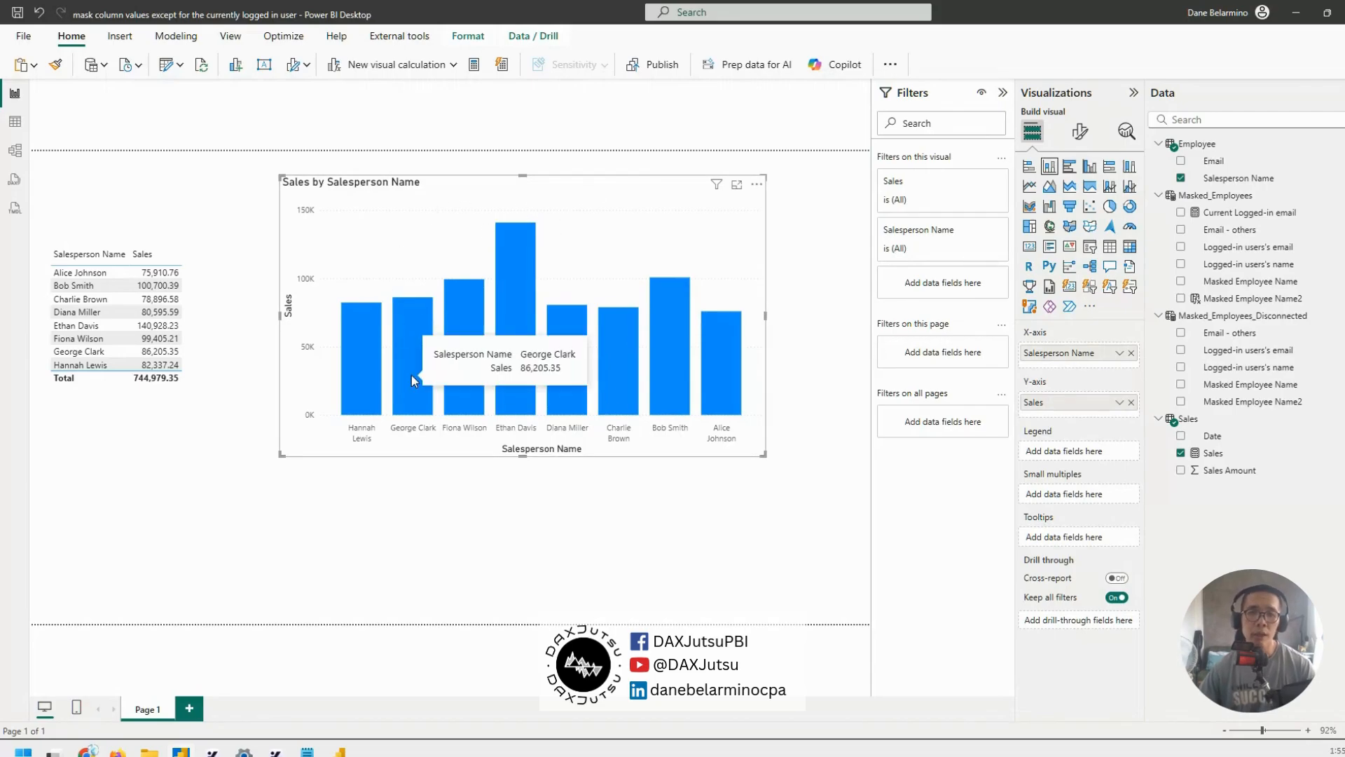
mouse_move(472, 308)
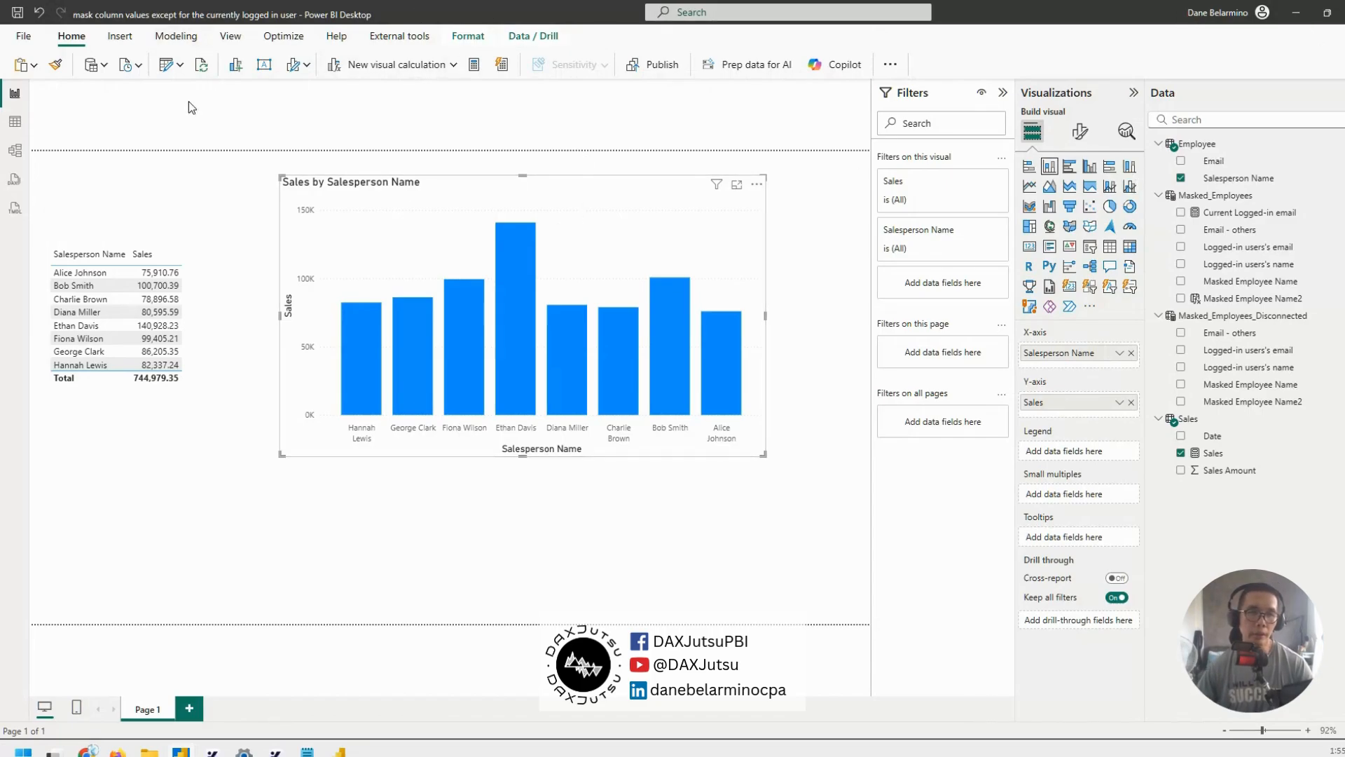
- Examine the Masked_Employees table's DAX formula, its _tbl variable and the Employee table's rows in table view
left_click(15, 122)
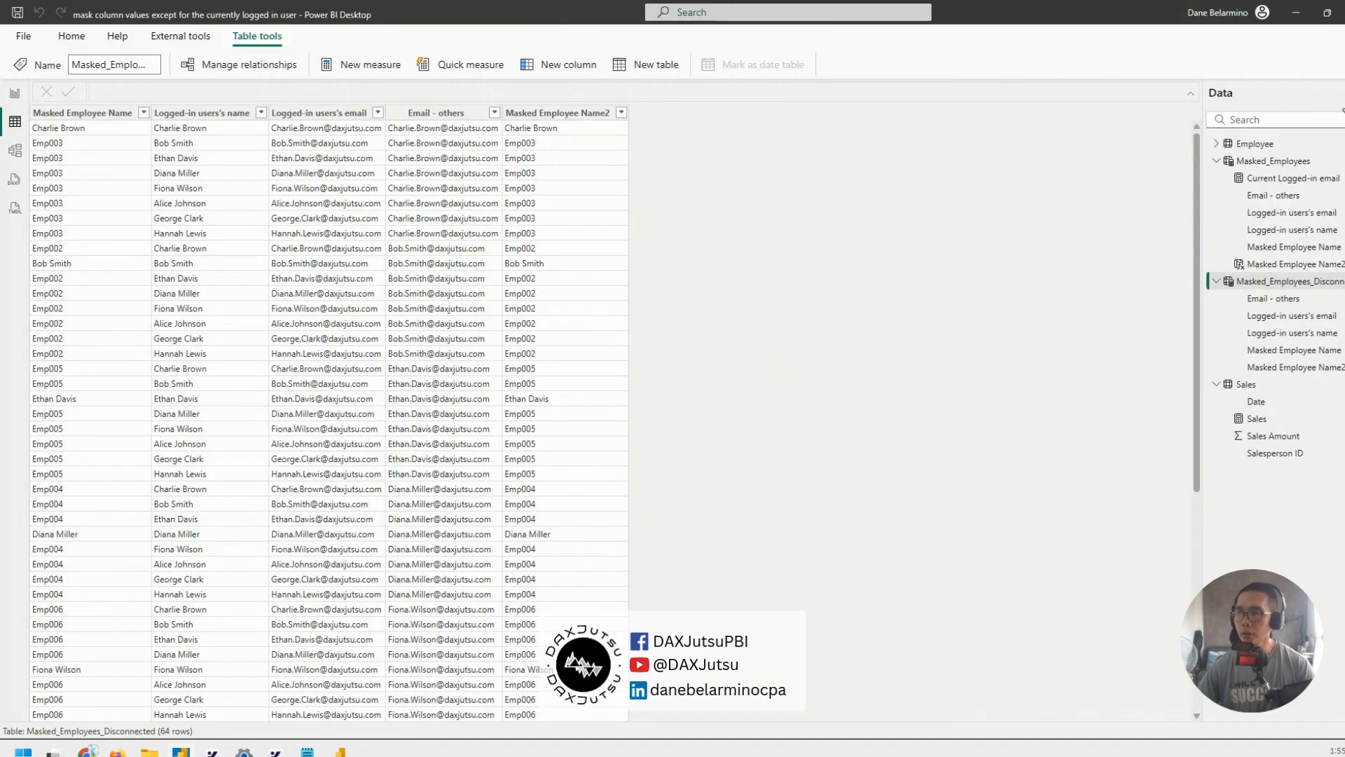
left_click(1259, 165)
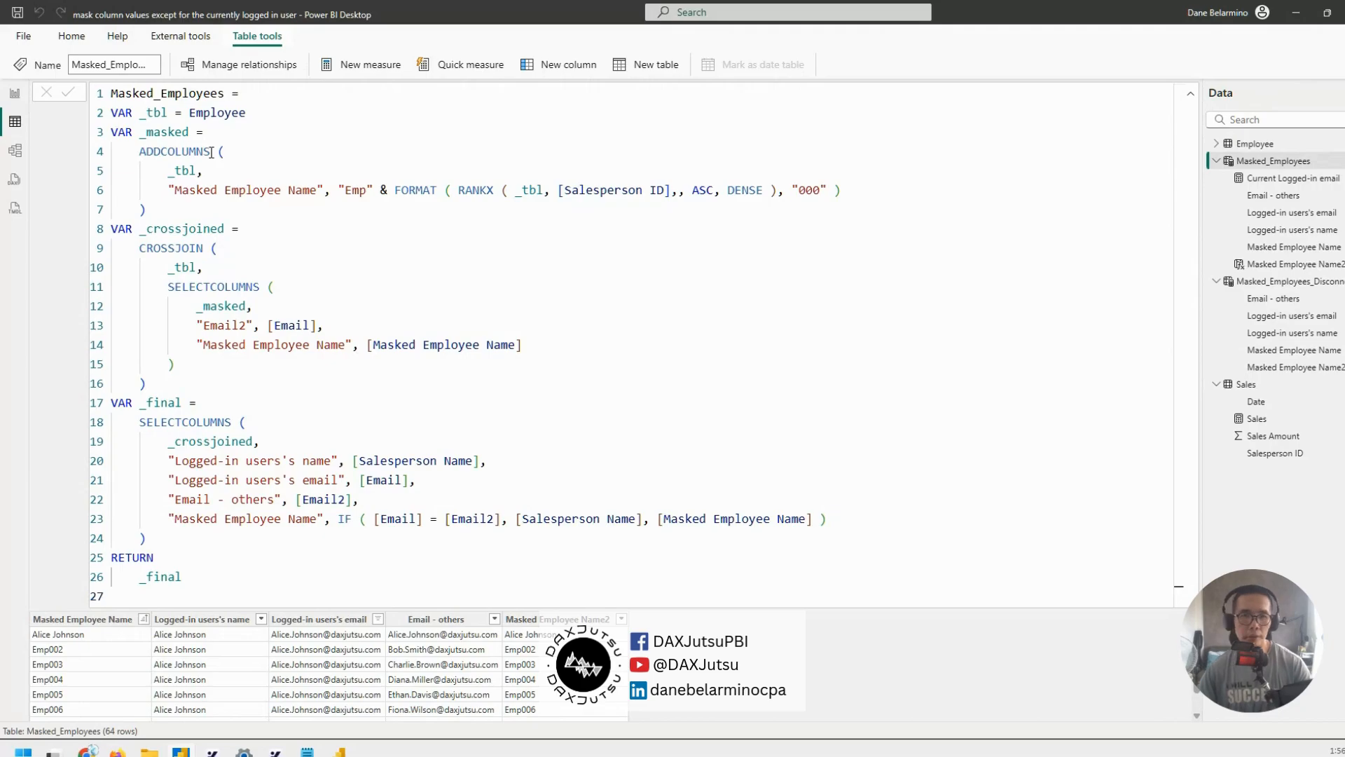
left_click(142, 132)
left_click_drag(142, 133, 235, 536)
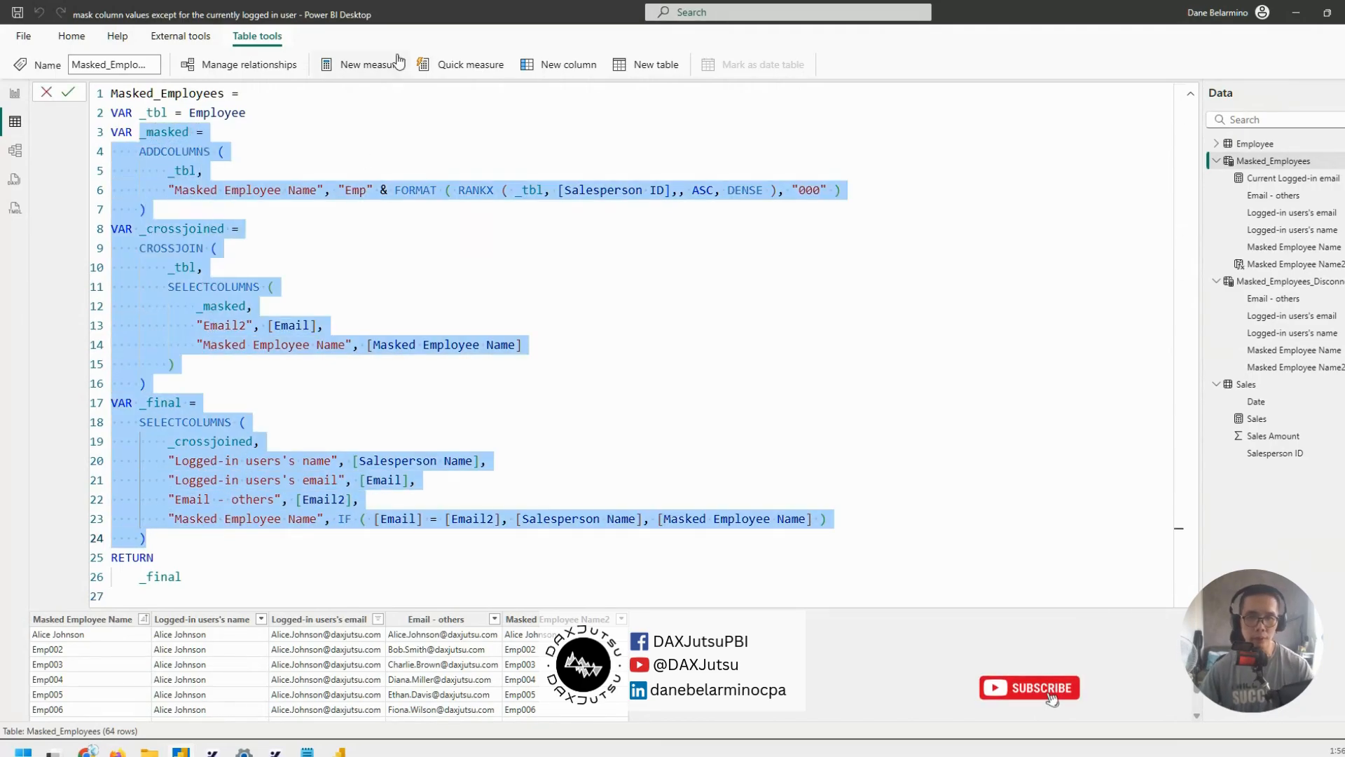
left_click(364, 107)
double_click(149, 112)
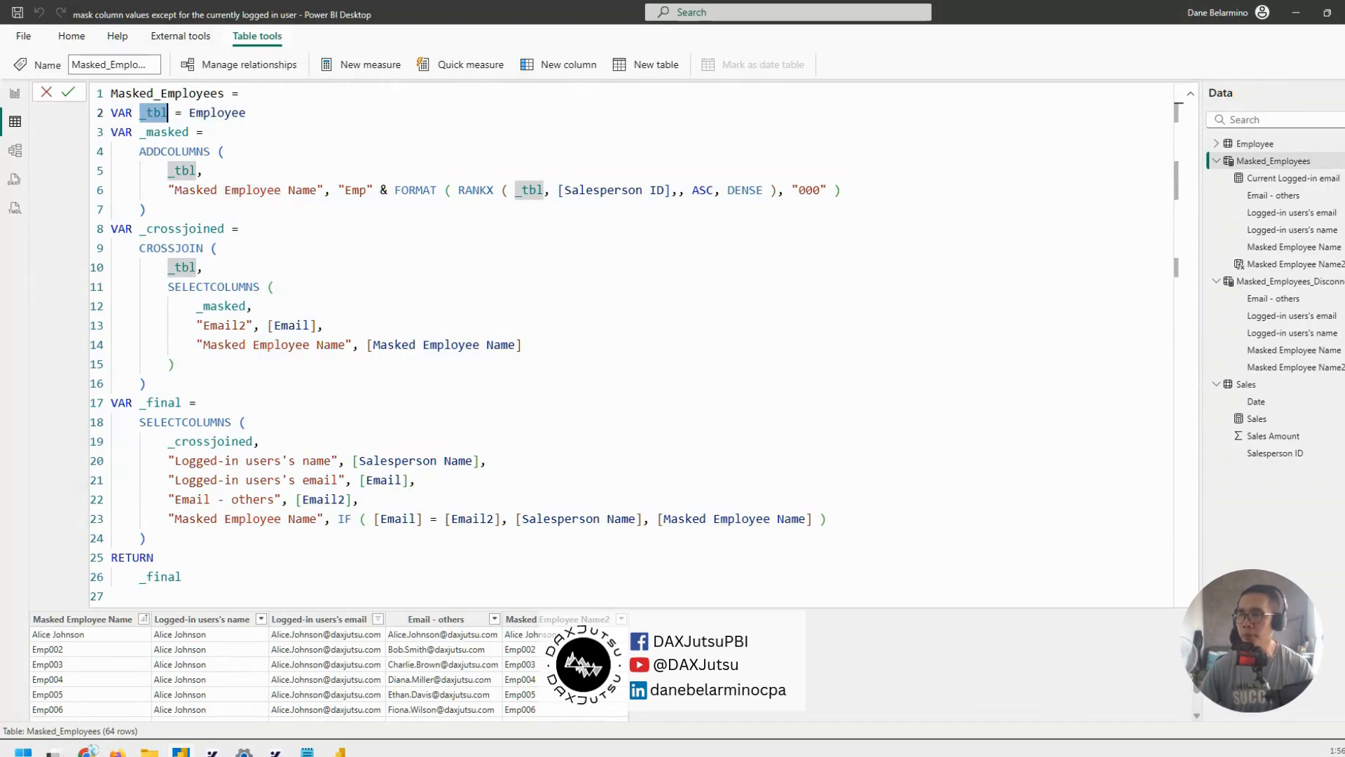
left_click(1268, 147)
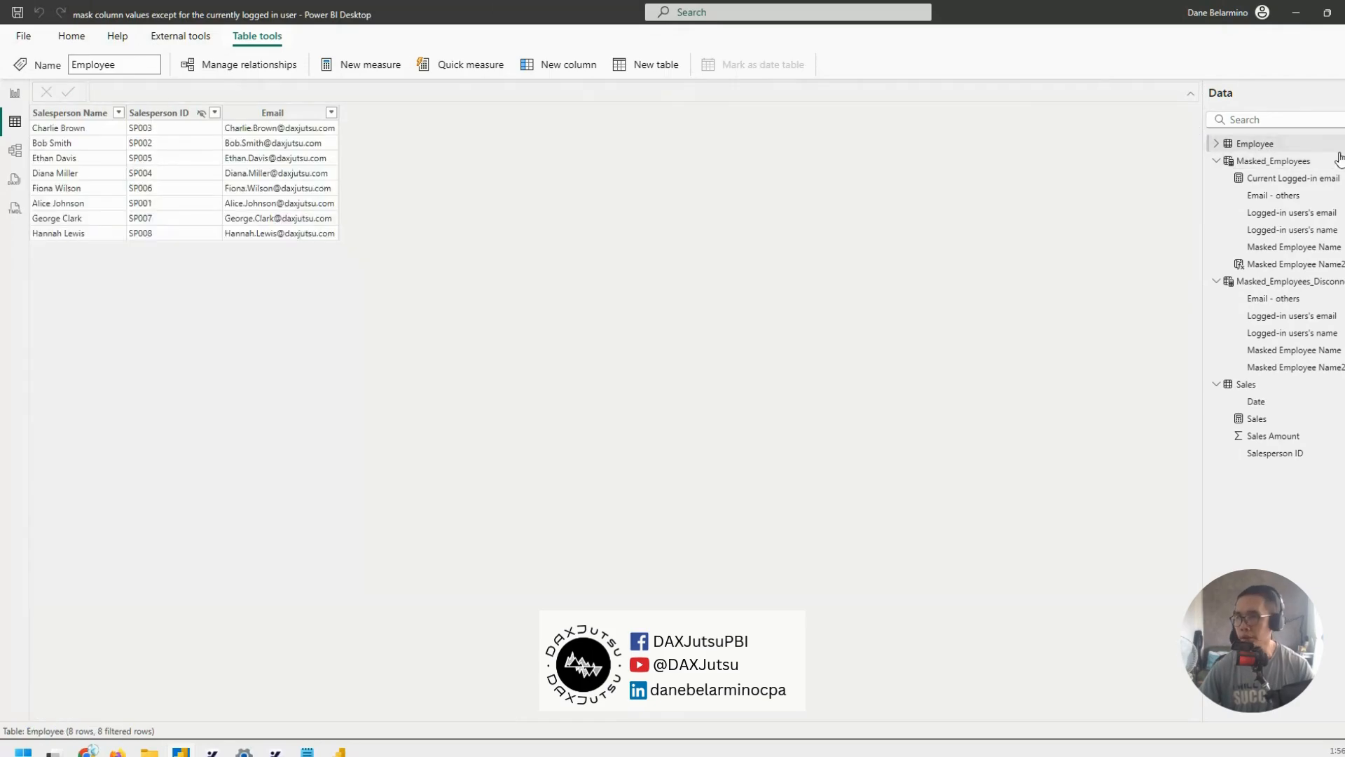
- Make the Masked_Employees formula return _tbl instead of _final and apply it
left_click(1282, 161)
double_click(156, 112)
key("ctrl+c")
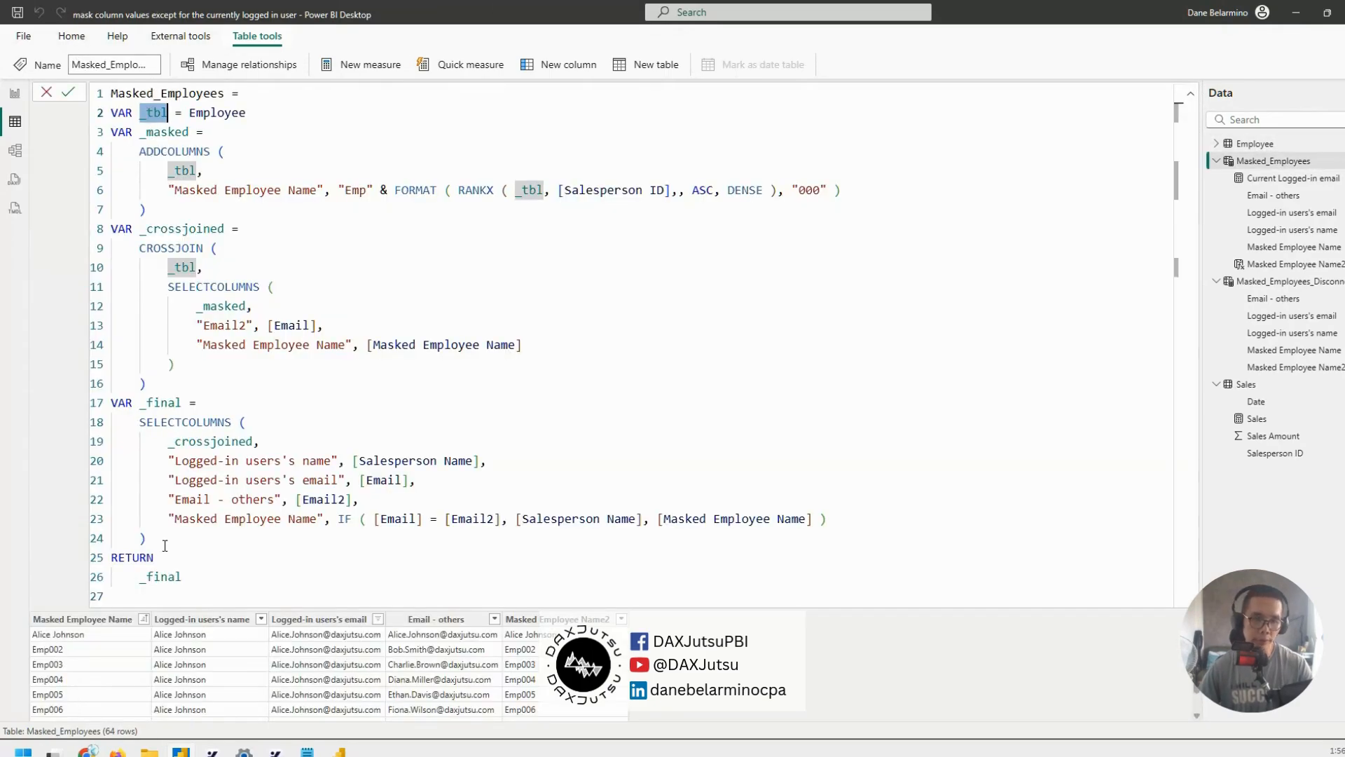
double_click(163, 576)
key("ctrl+v")
key("Return")
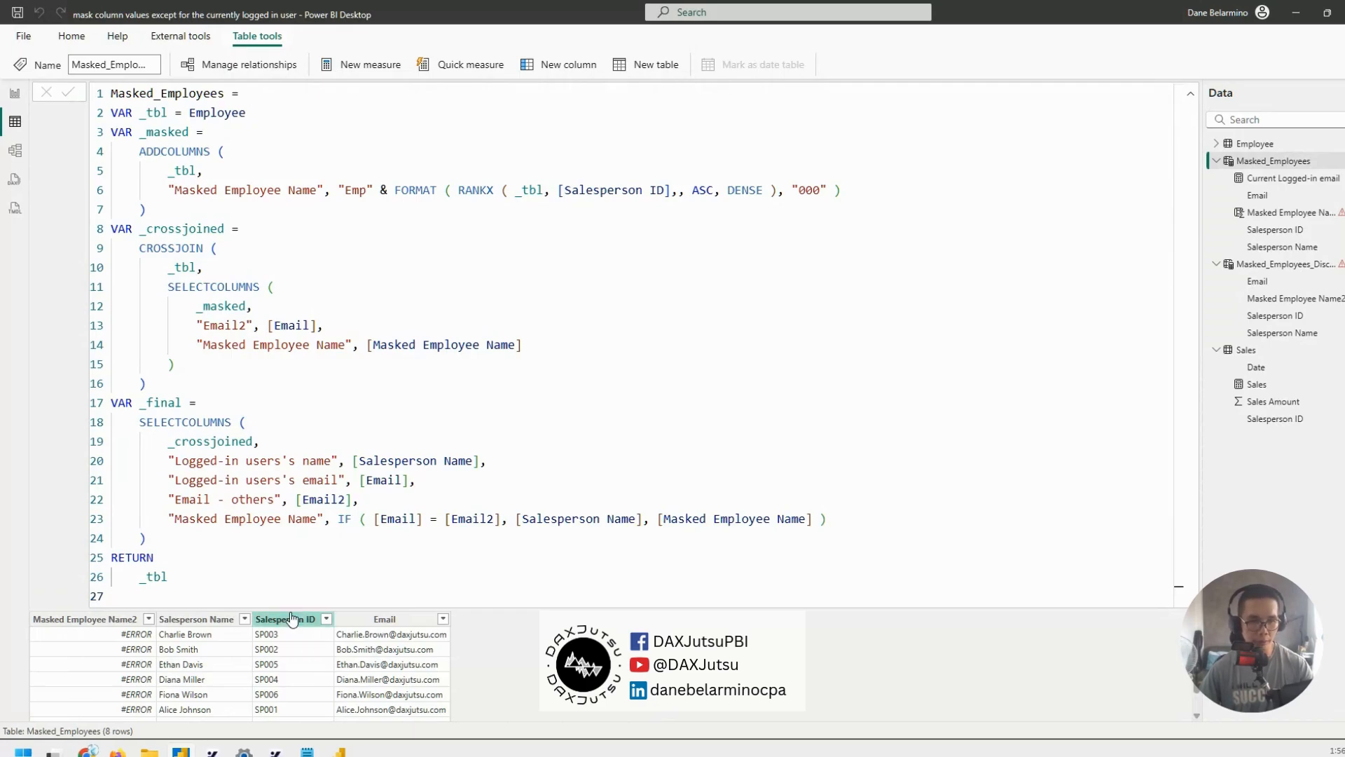
- Examine the ADDCOLUMNS call in the _masked variable, including its _tbl argument and "Masked Employee Name" column label
left_click(349, 168)
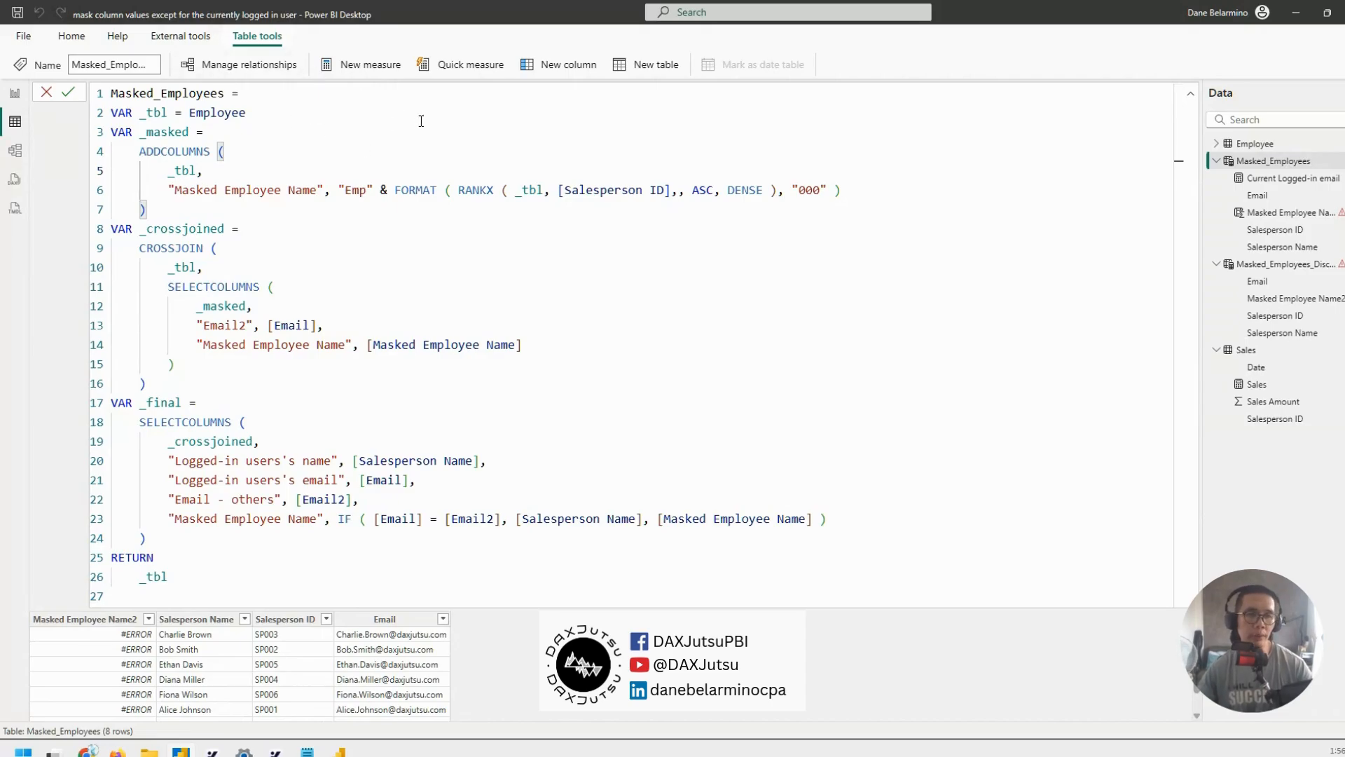
double_click(201, 151)
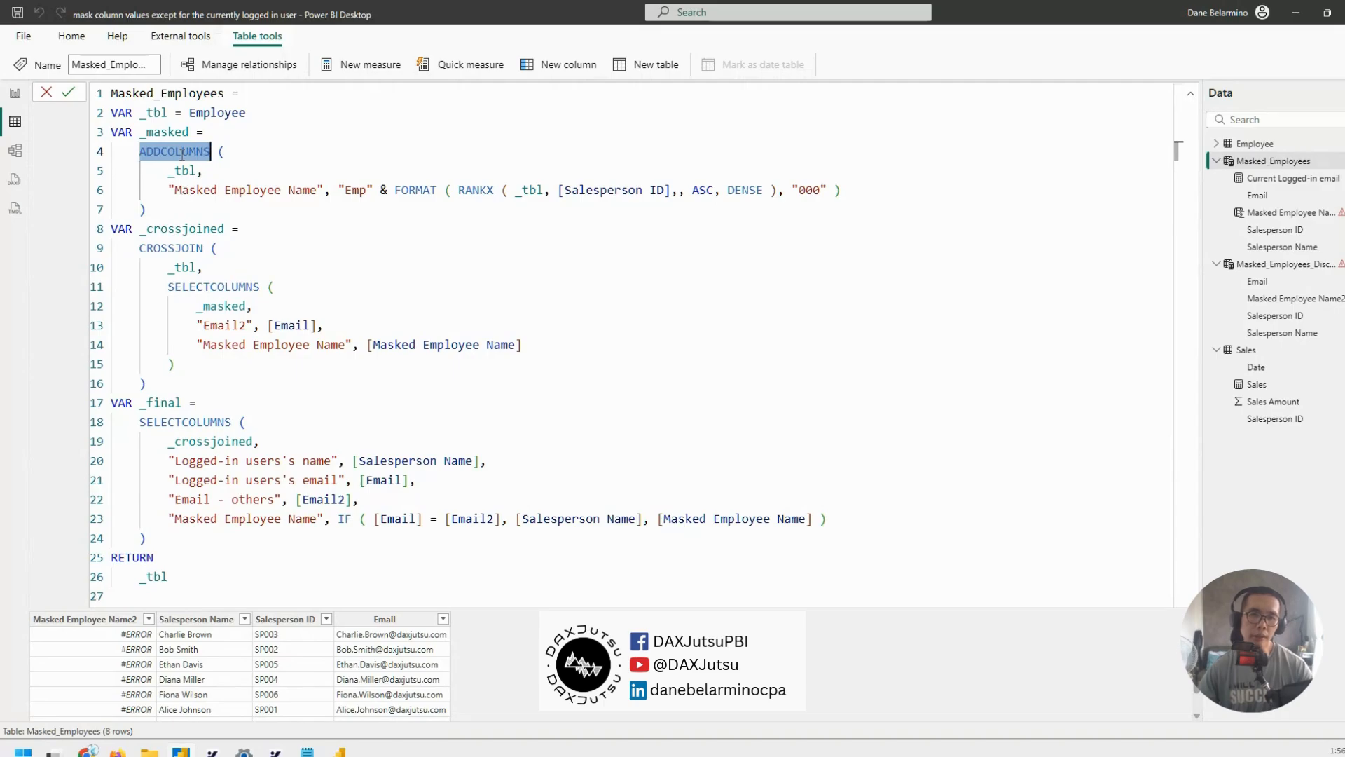
double_click(185, 171)
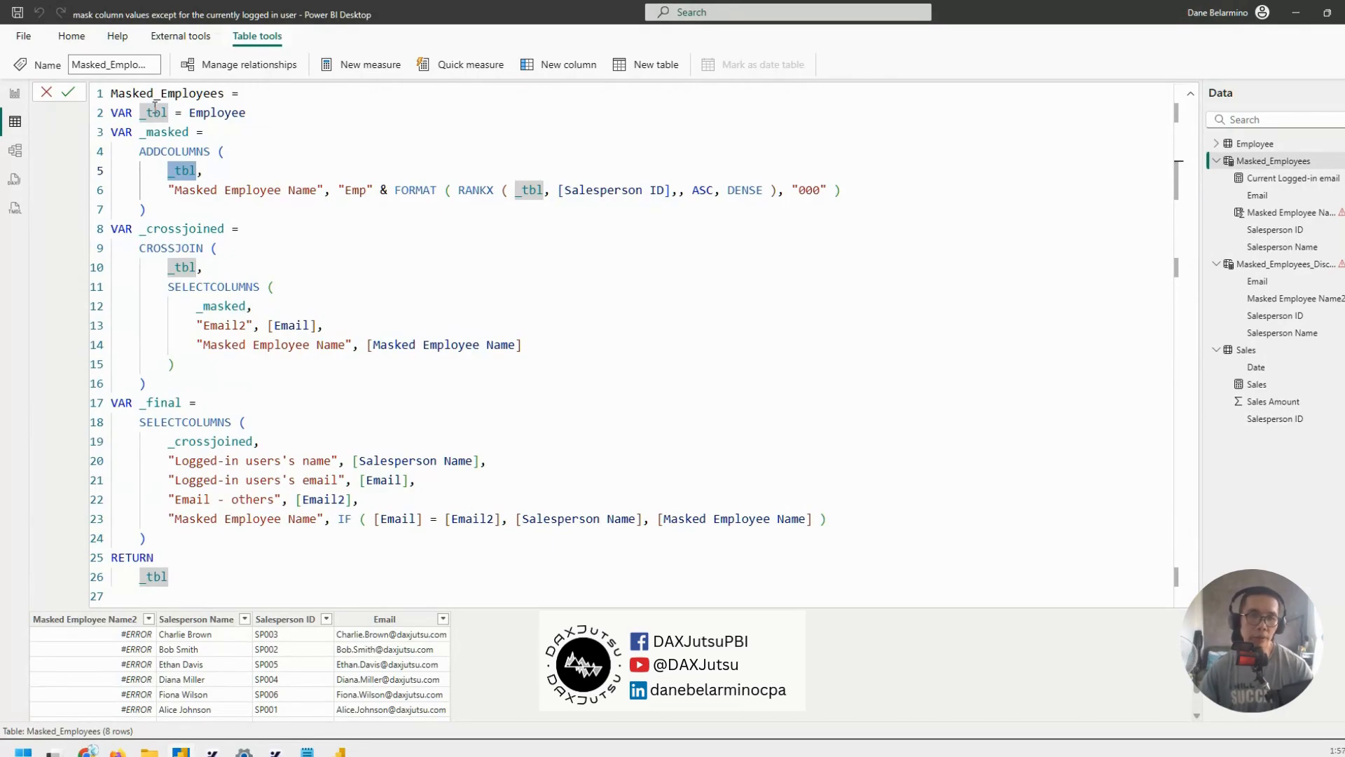
double_click(182, 170)
left_click_drag(169, 191, 325, 190)
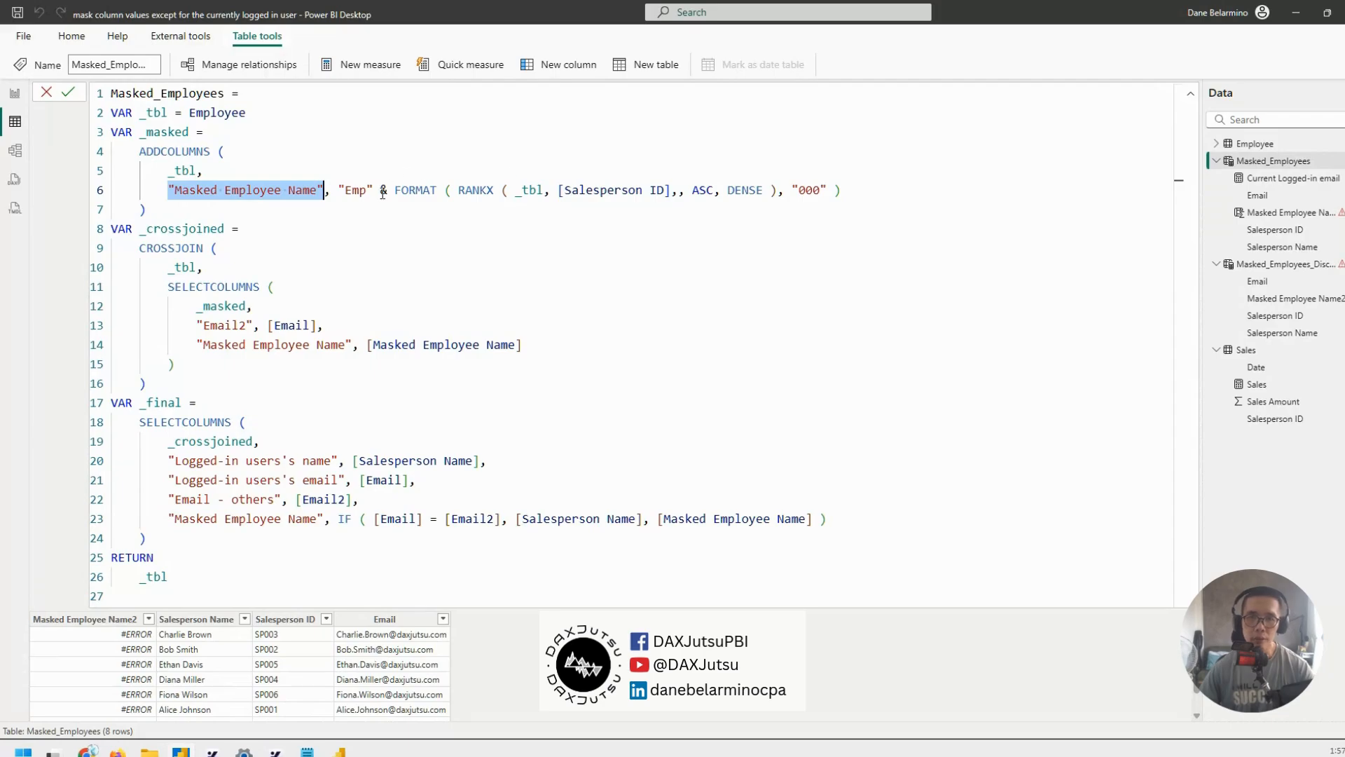
- Duplicate the "Masked Employee Name" line inside ADDCOLUMNS and comment out the original line with --
left_click(166, 191)
key("shift+End")
key("End")
key("Return")
key("ctrl+v")
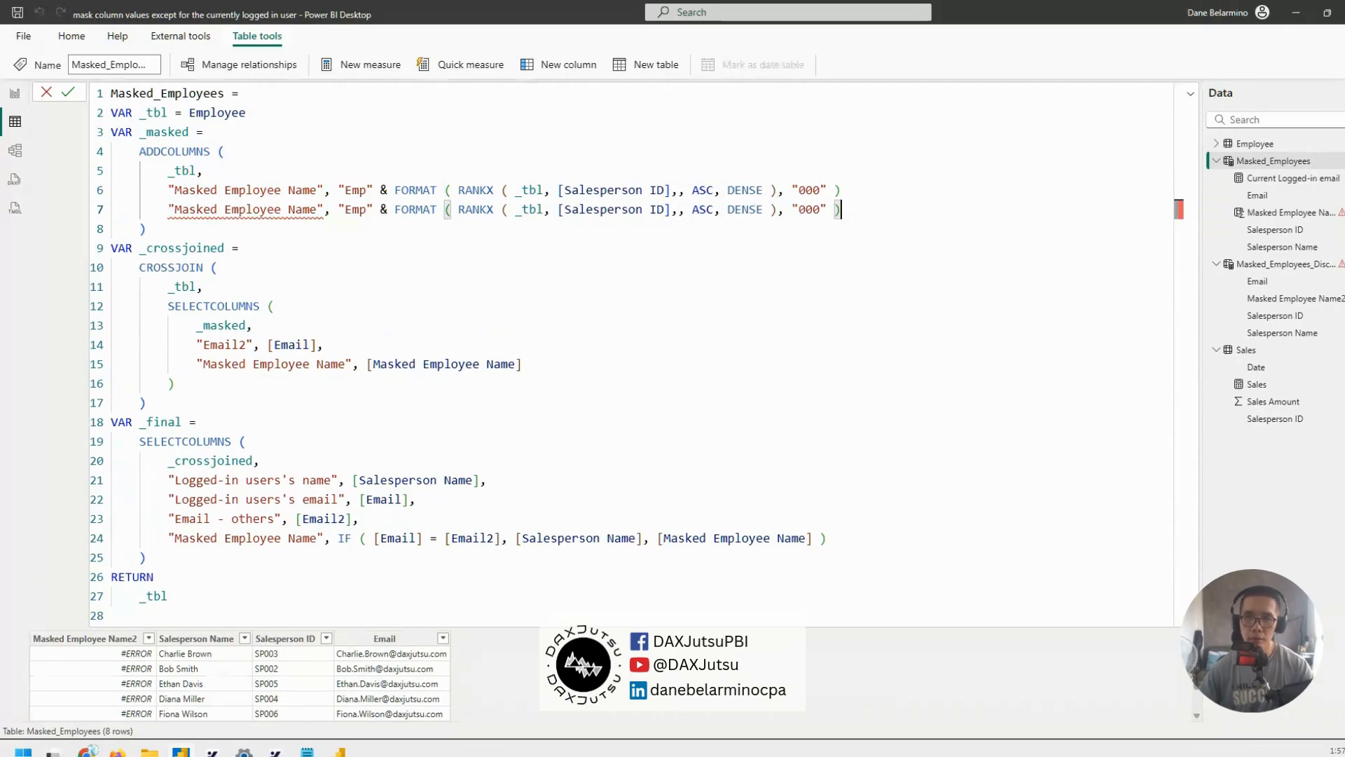
left_click(867, 191)
key("Home")
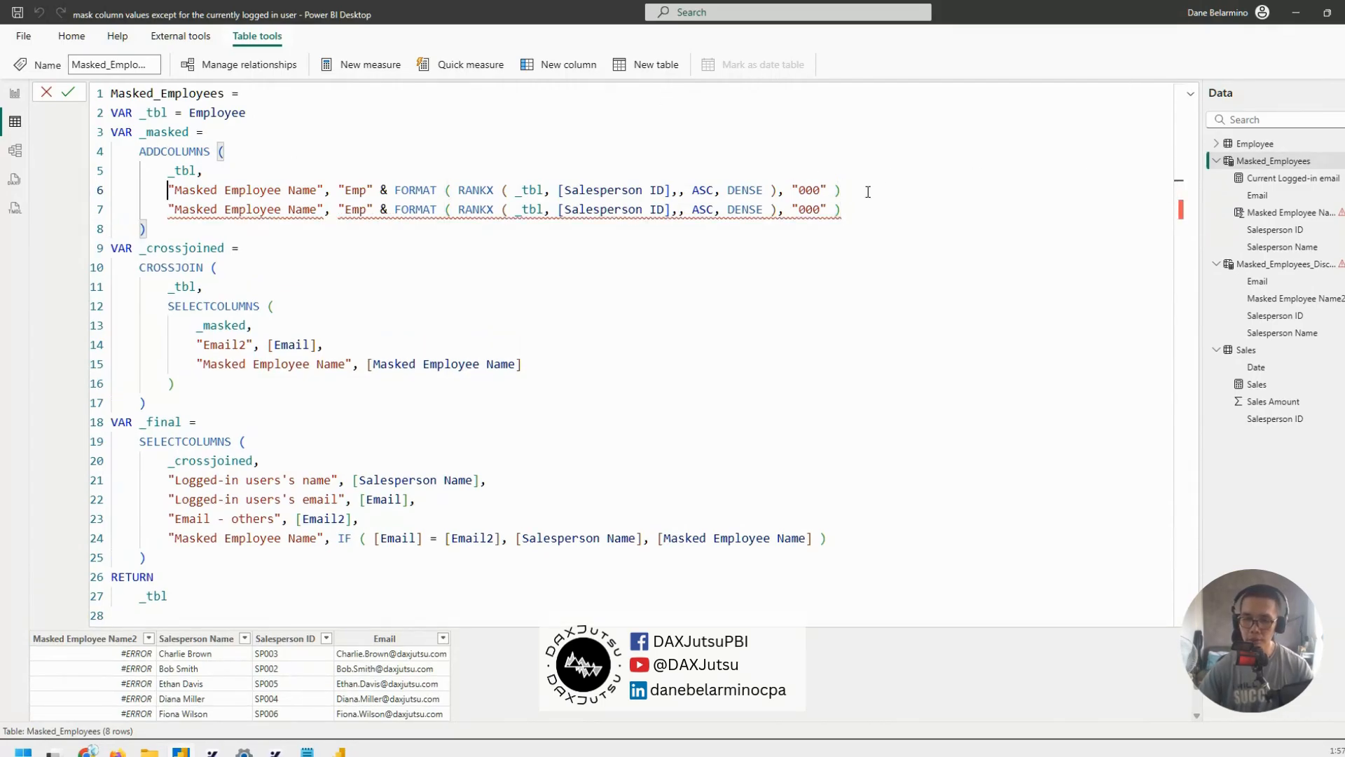
type("--")
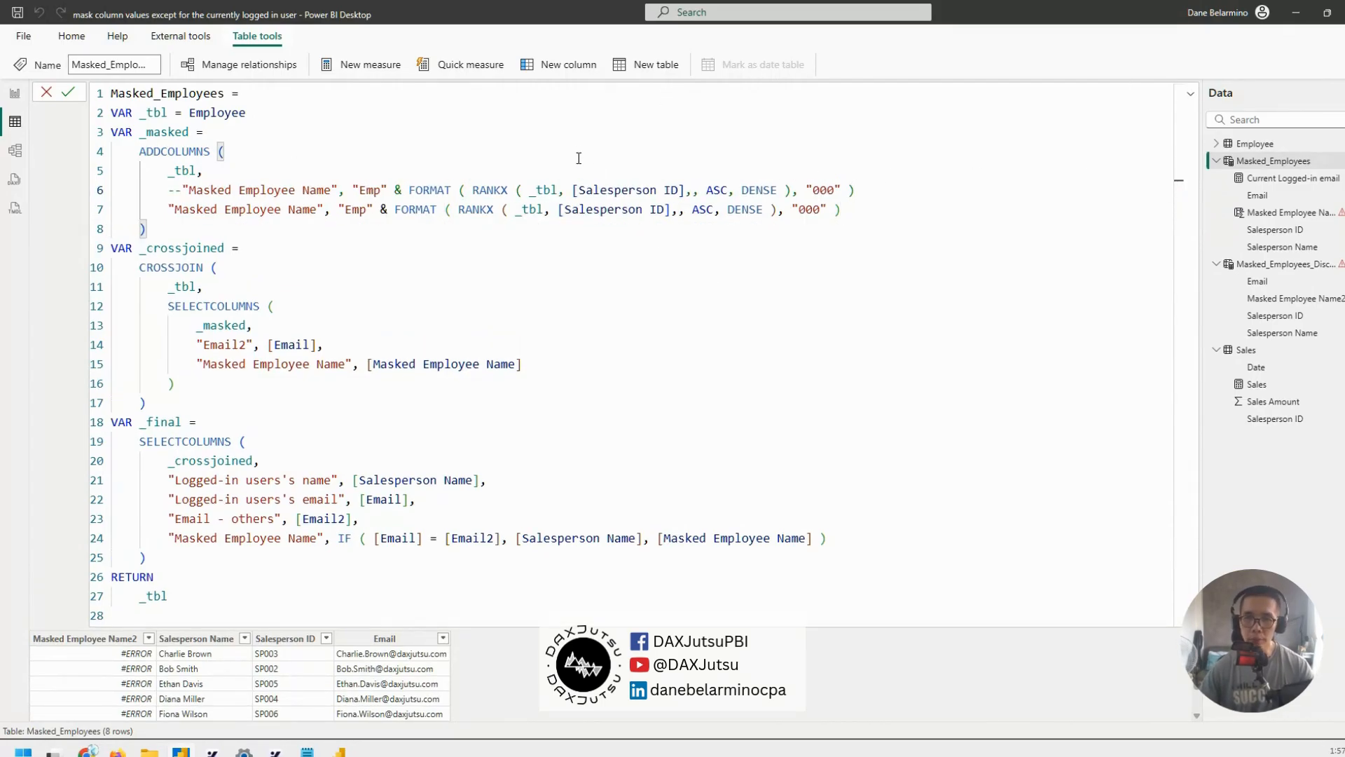
- Reduce the duplicated line to RANKX ( _tbl, [Salesperson ID],, ASC, DENSE ), removing its label, "Emp" prefix and FORMAT wrapper
left_click(456, 209)
key("shift+Home")
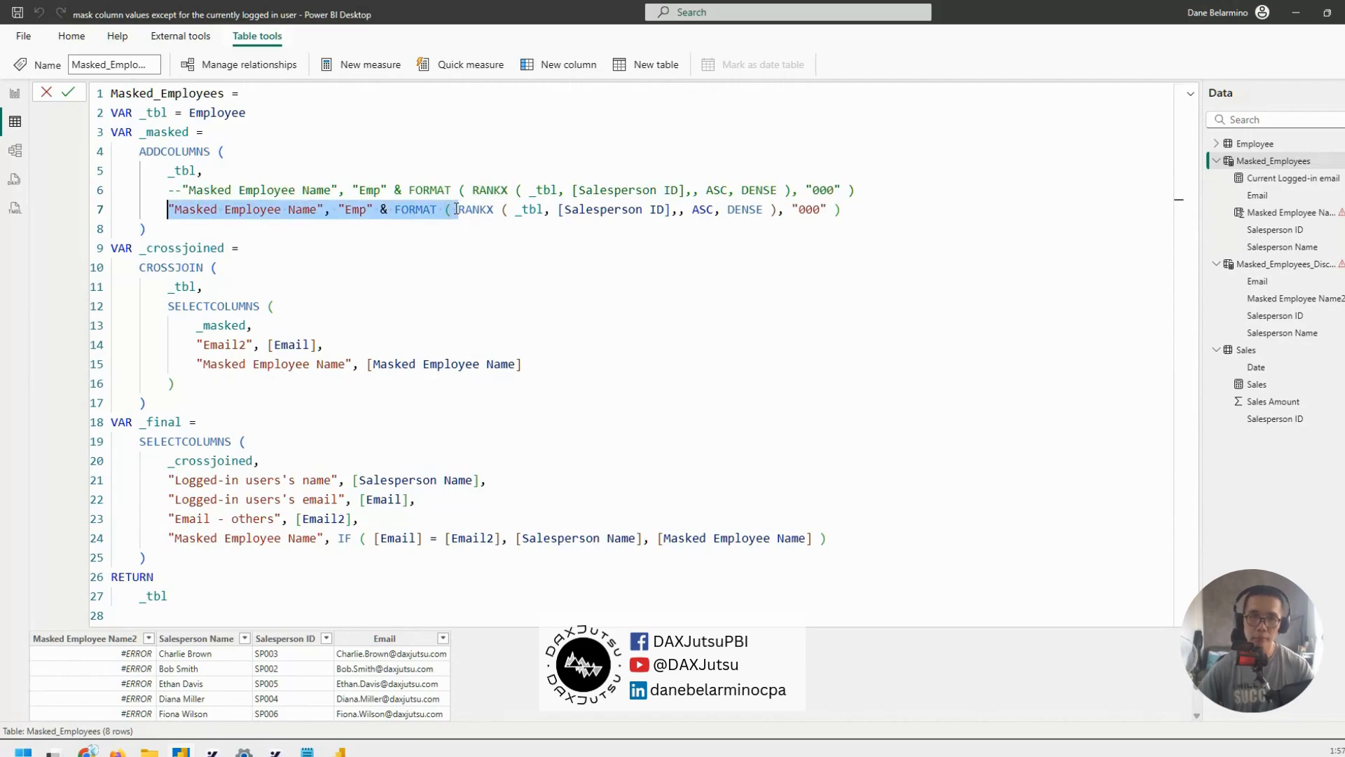
key("BackSpace")
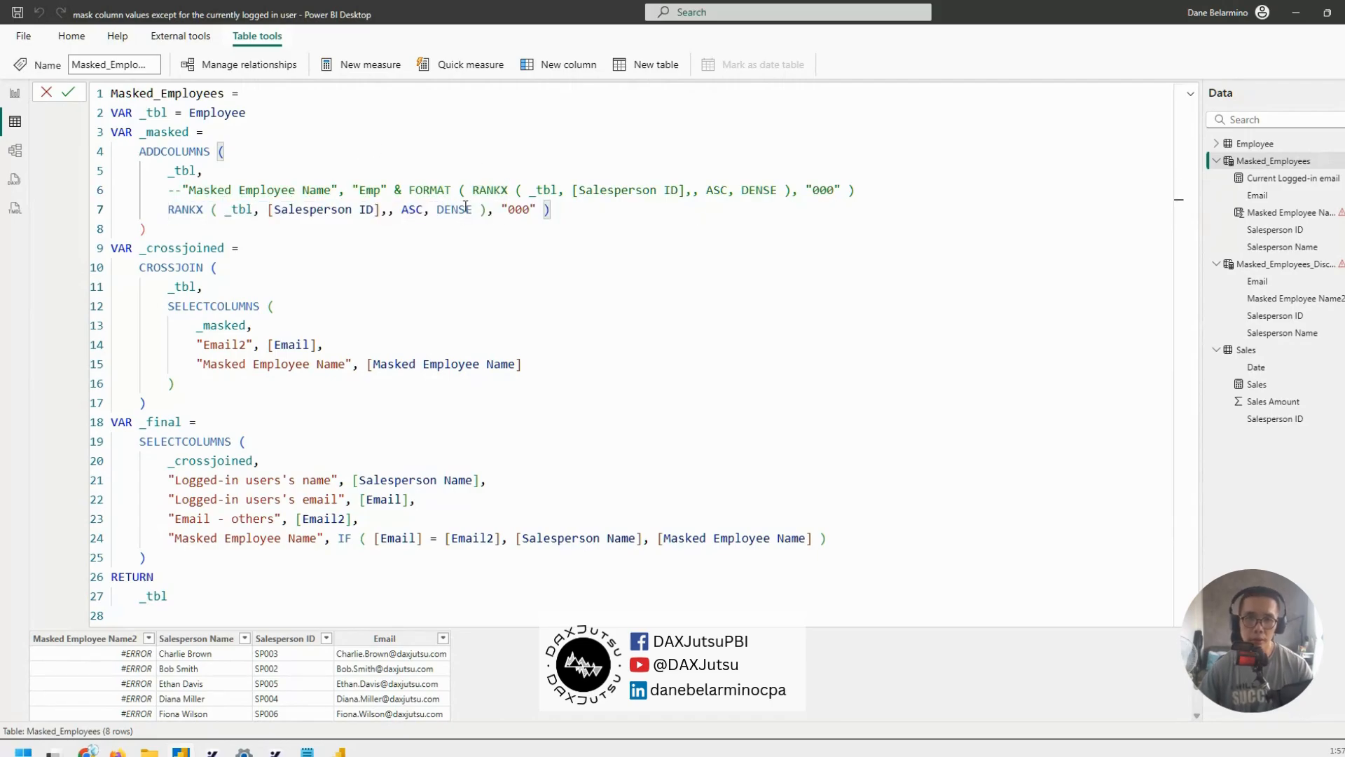
left_click(578, 211)
key("BackSpace")
key("BackSpace")
key("BackSpace")
key("BackSpace")
key("BackSpace")
key("BackSpace")
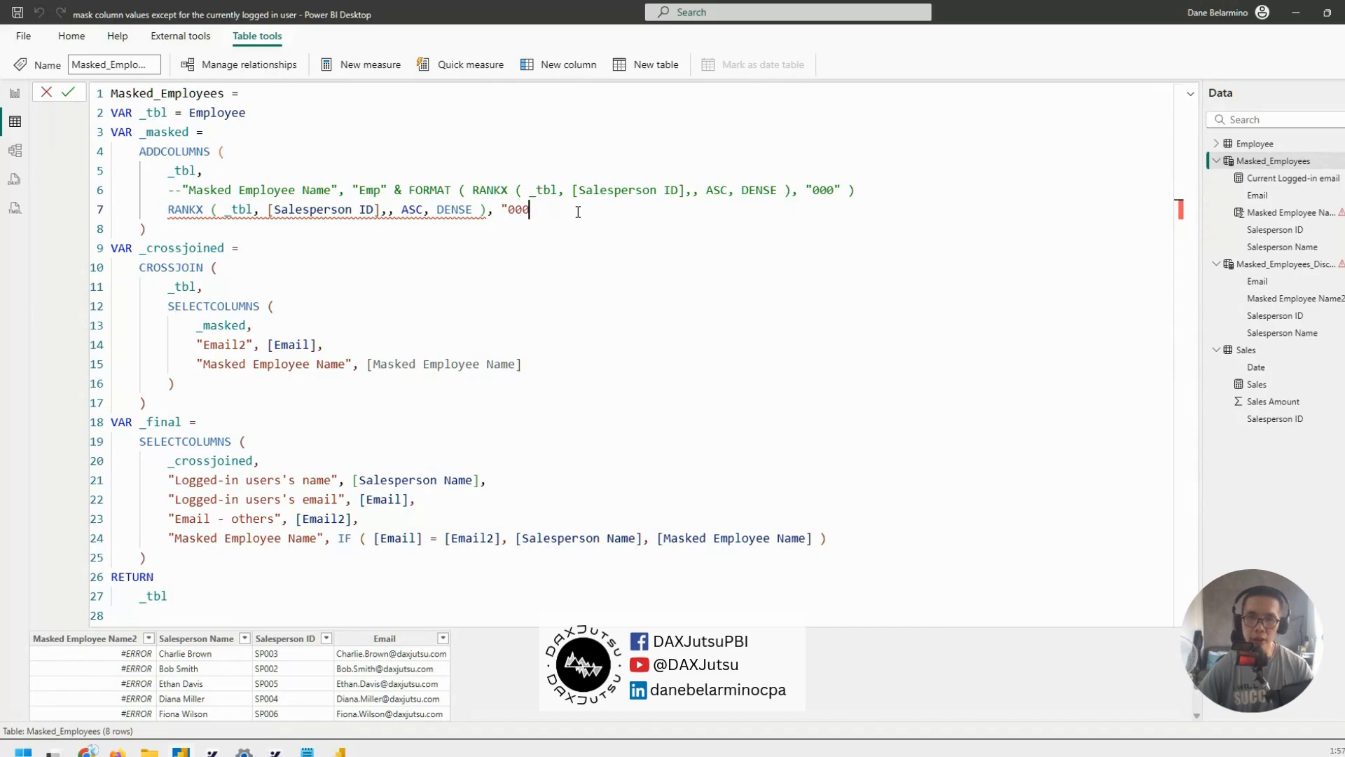
key("BackSpace")
key("BackSpace")
key("BackSpace")
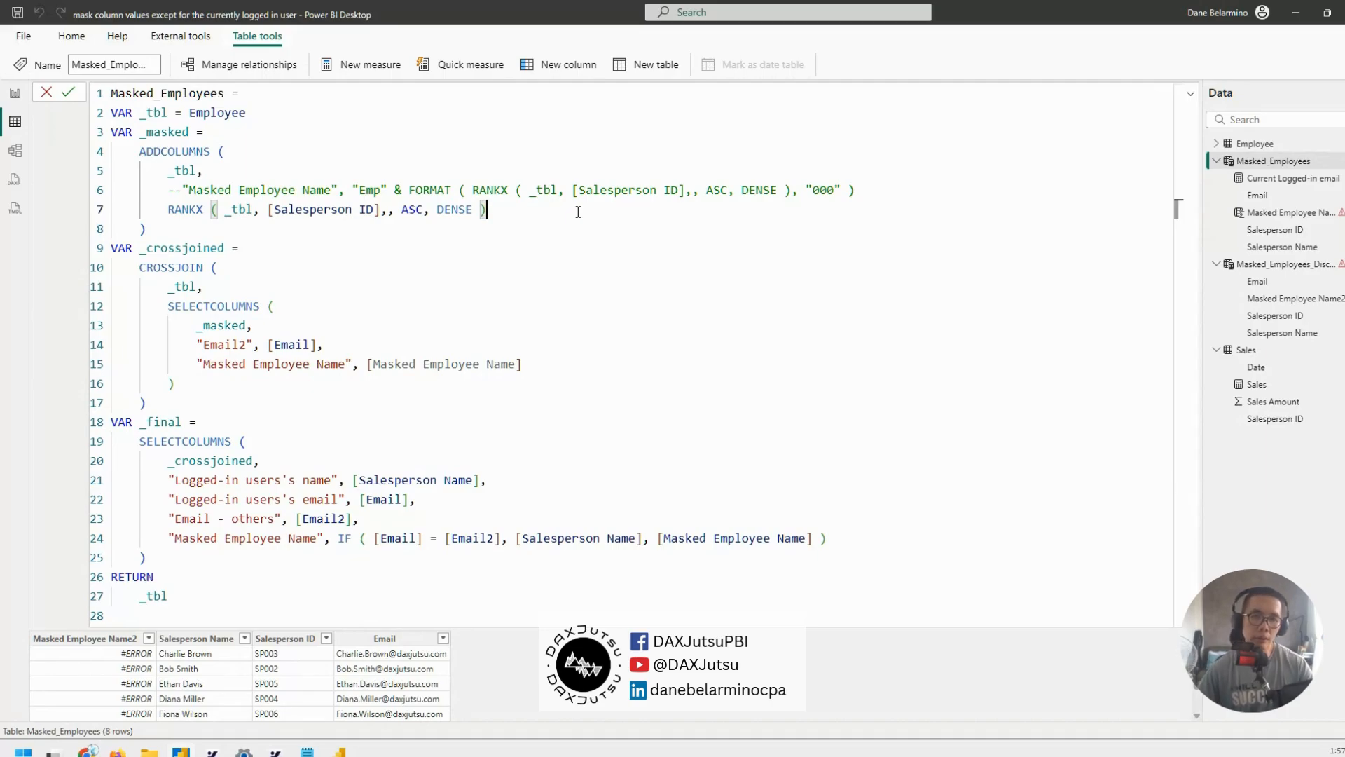
- Copy the "Masked Employee Name" label from the commented line to the start of the RANKX line
double_click(184, 133)
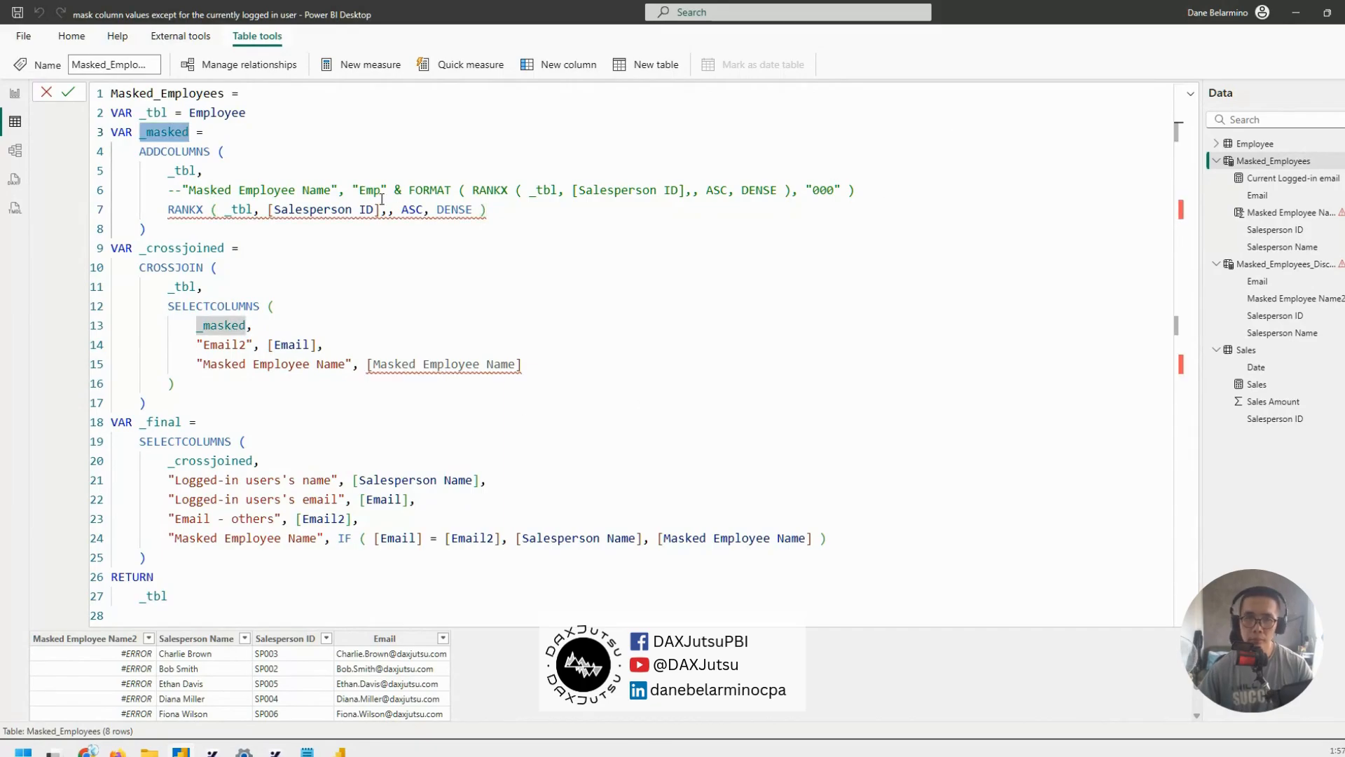
left_click(522, 214)
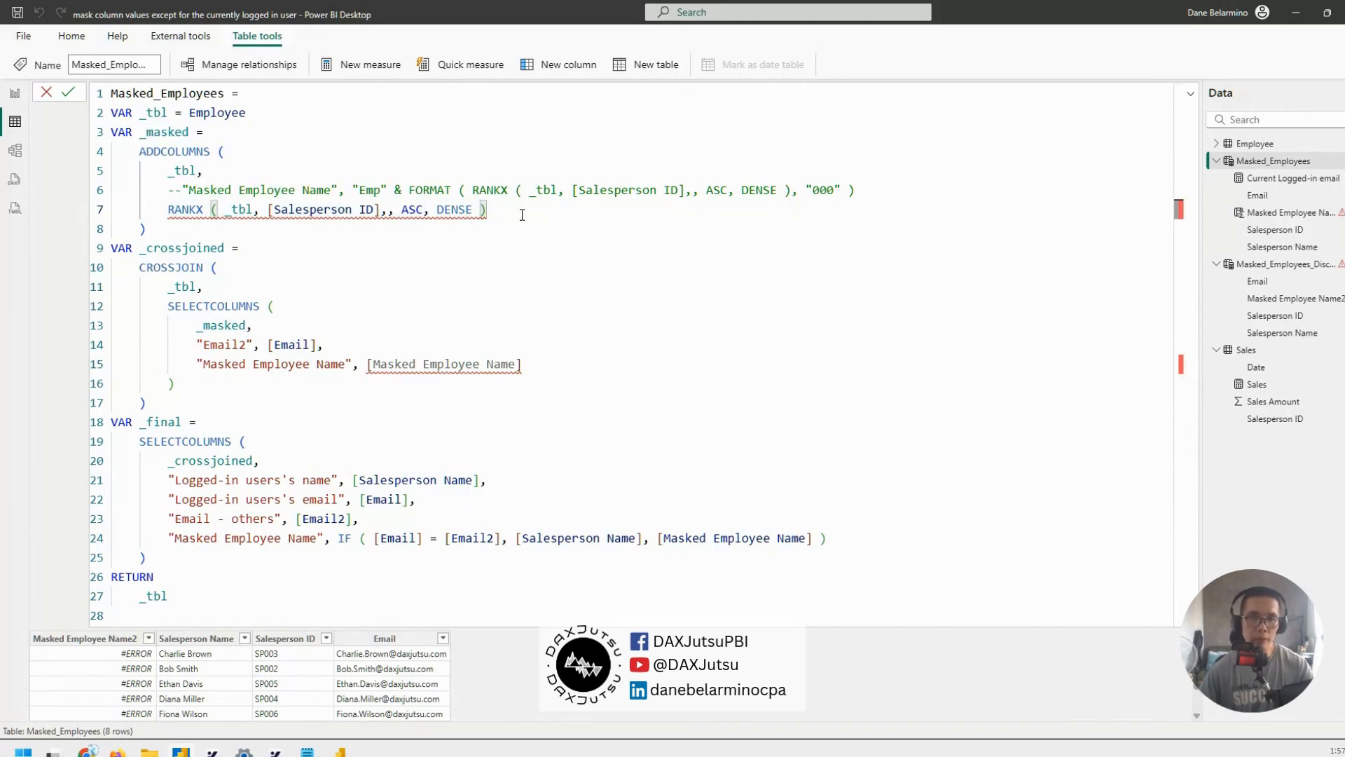
left_click(354, 189)
key("shift+Home")
key("shift+Right")
key("shift+Right")
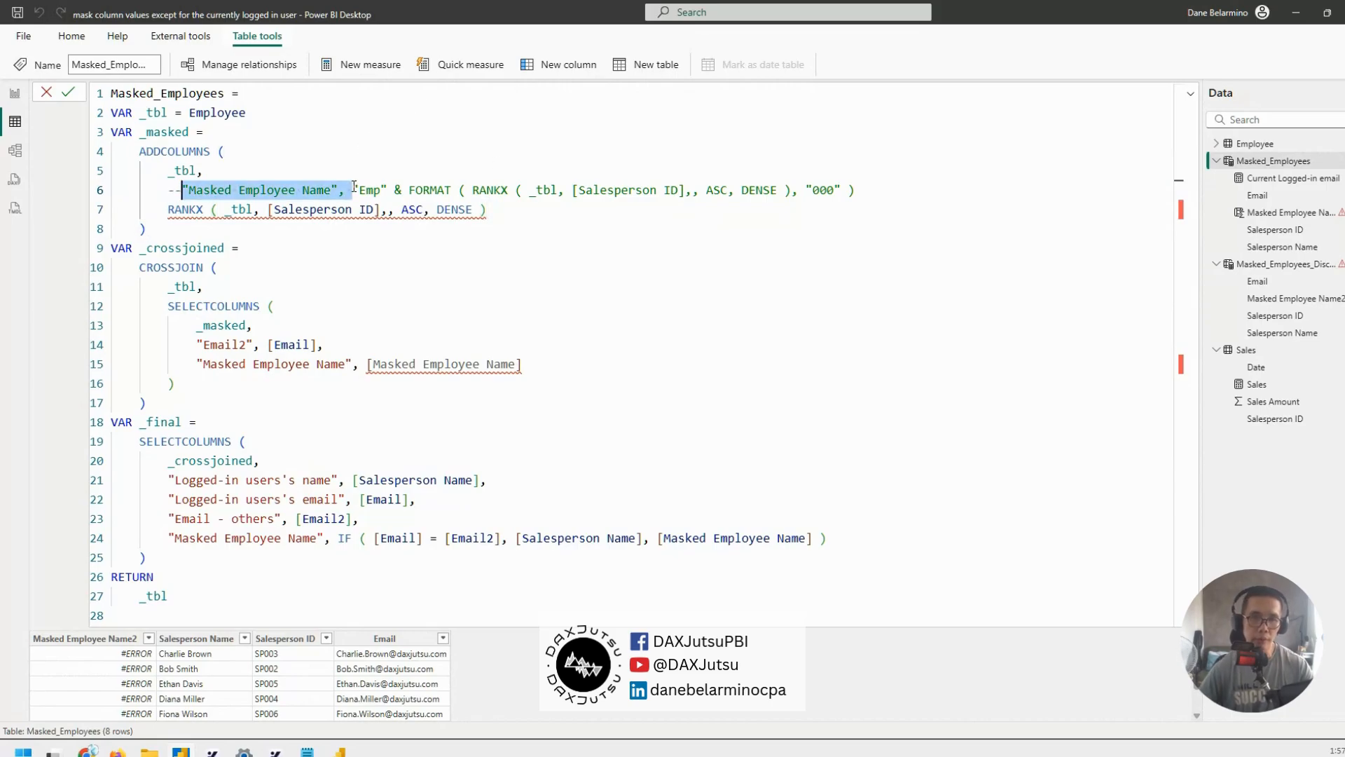
key("Down")
key("Left")
key("Left")
key("Home")
key("ctrl+v")
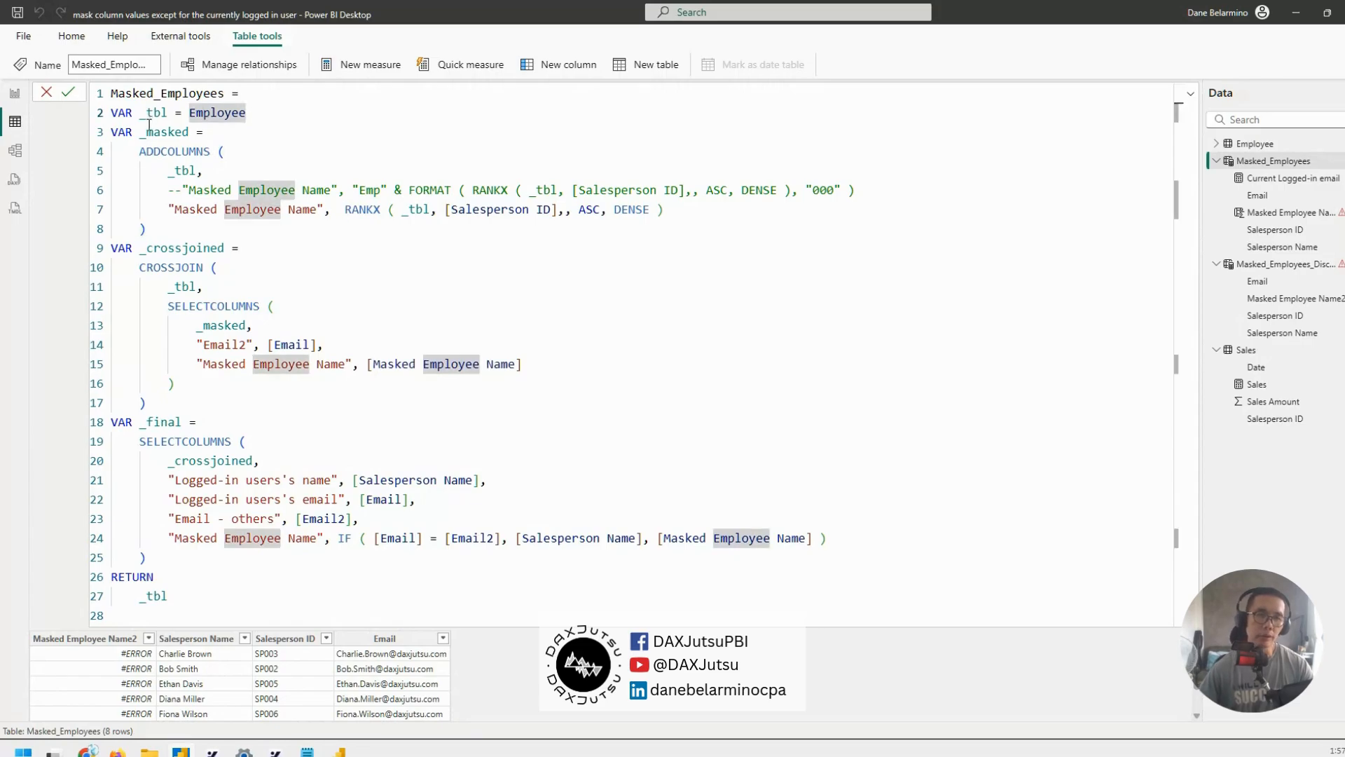
- Make the Masked_Employees formula return _masked and apply it
double_click(165, 132)
key("ctrl+c")
double_click(154, 596)
key("ctrl+v")
key("Return")
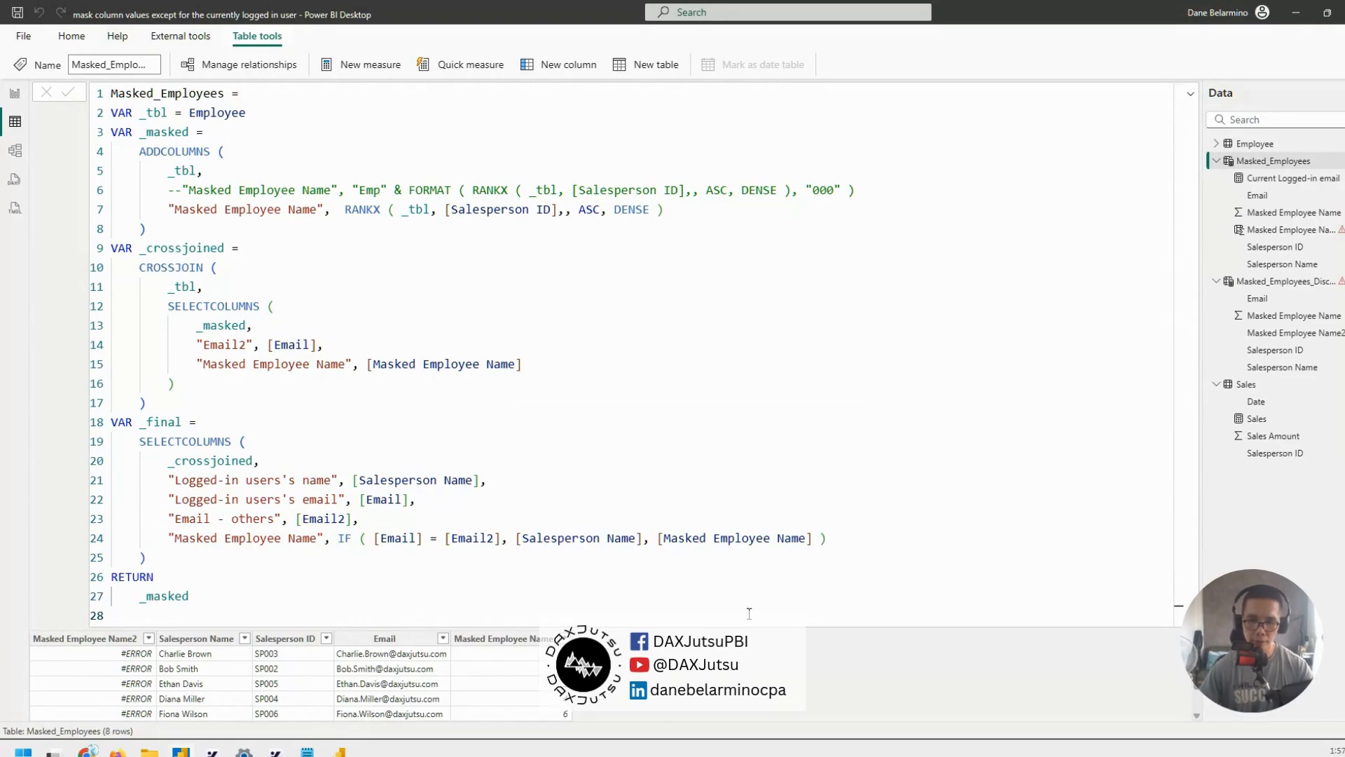
- Sort the resulting table by the Masked Employee Name column in ascending order
scroll(564, 674, "down", 1)
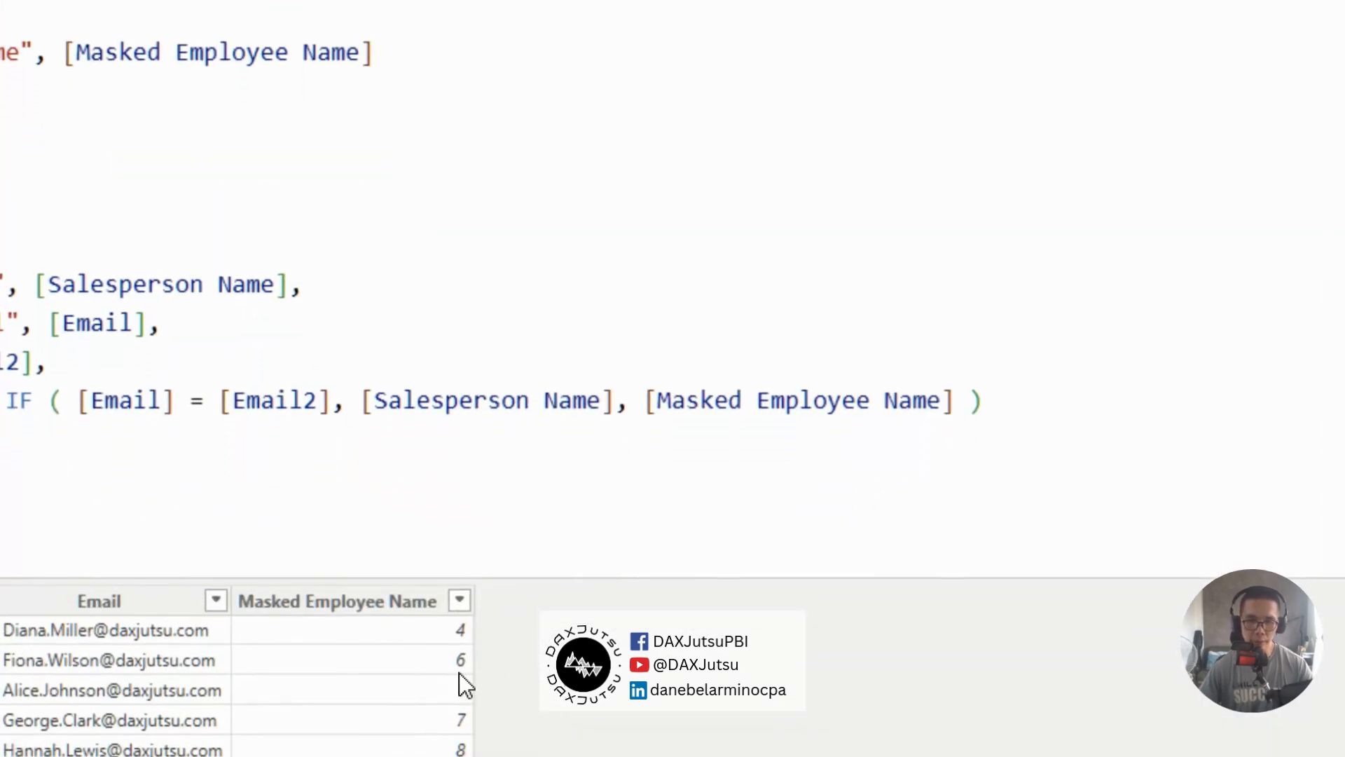
left_click(452, 601)
left_click(460, 587)
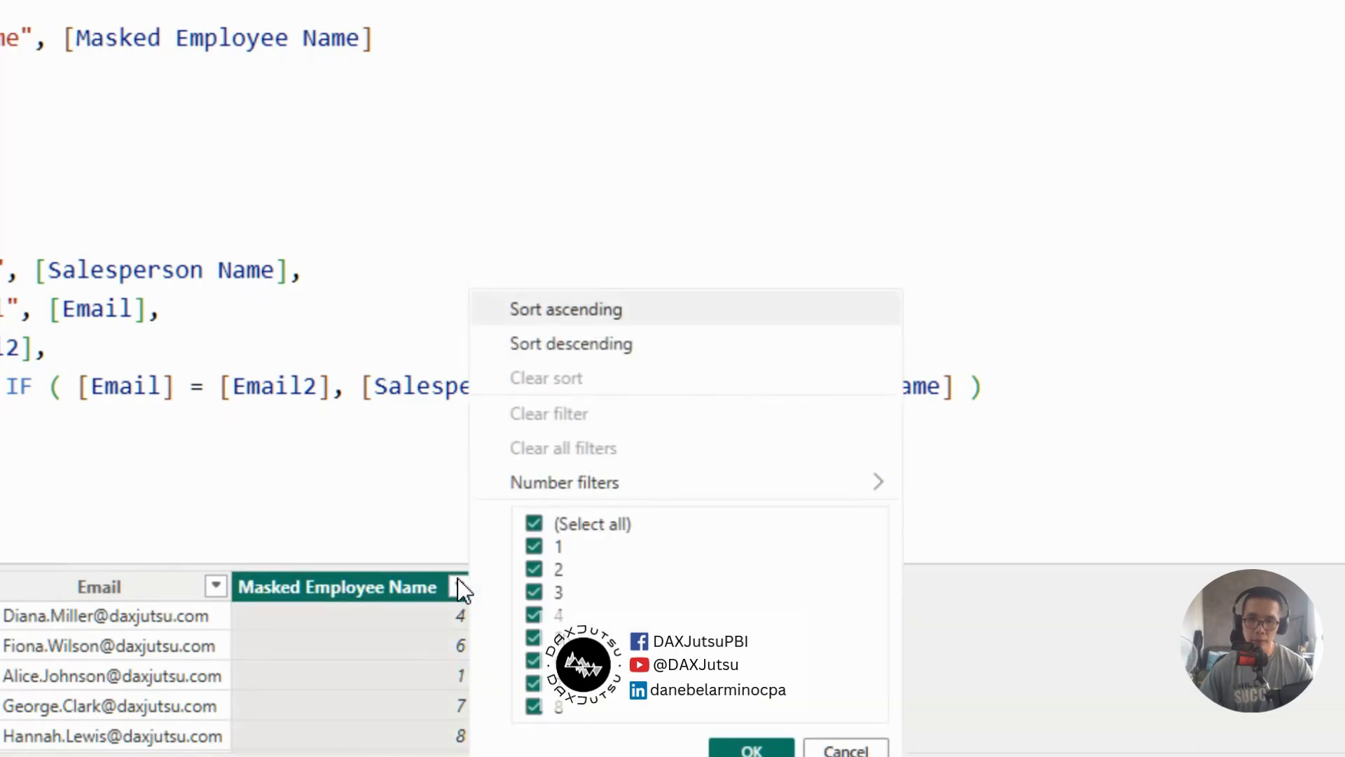
left_click(559, 325)
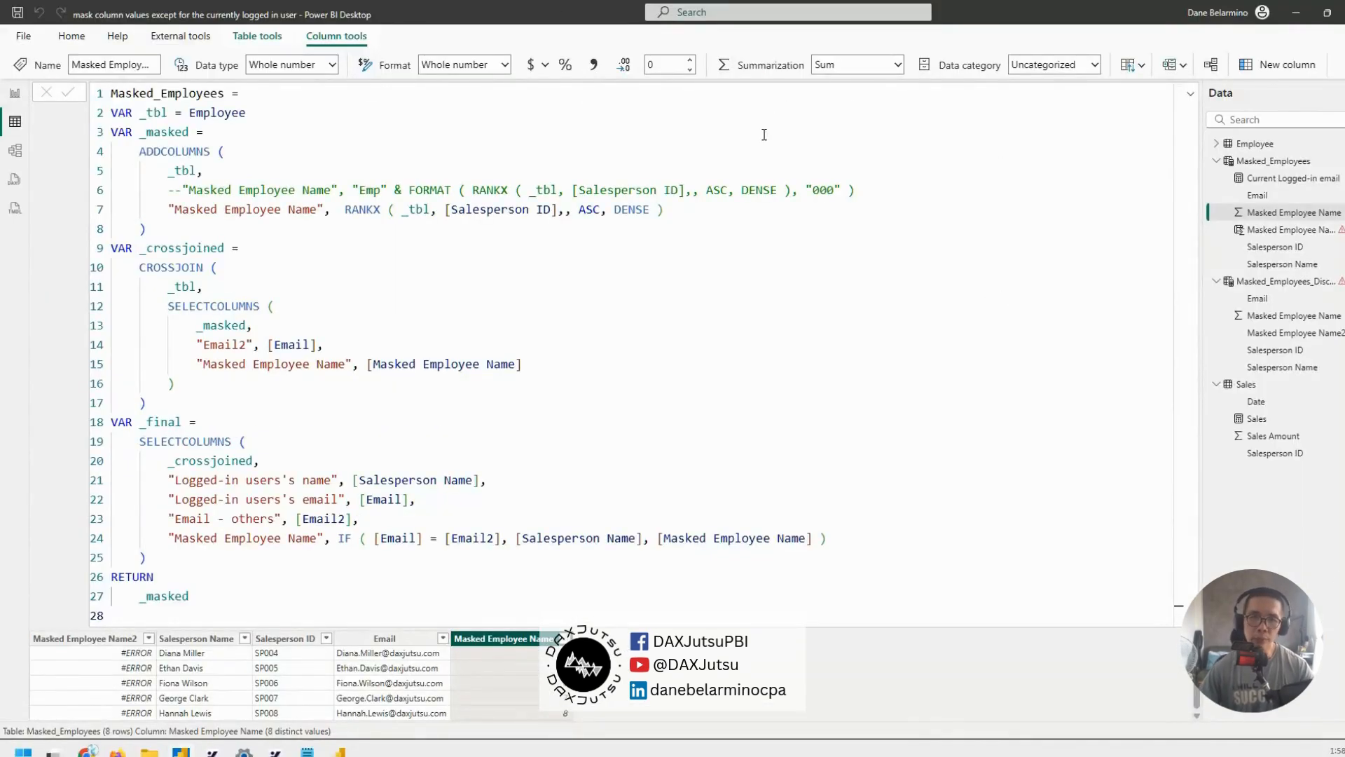
- Examine the FORMAT expression, its "000" format string and the "Emp" prefix in the commented line
left_click_drag(405, 189, 849, 190)
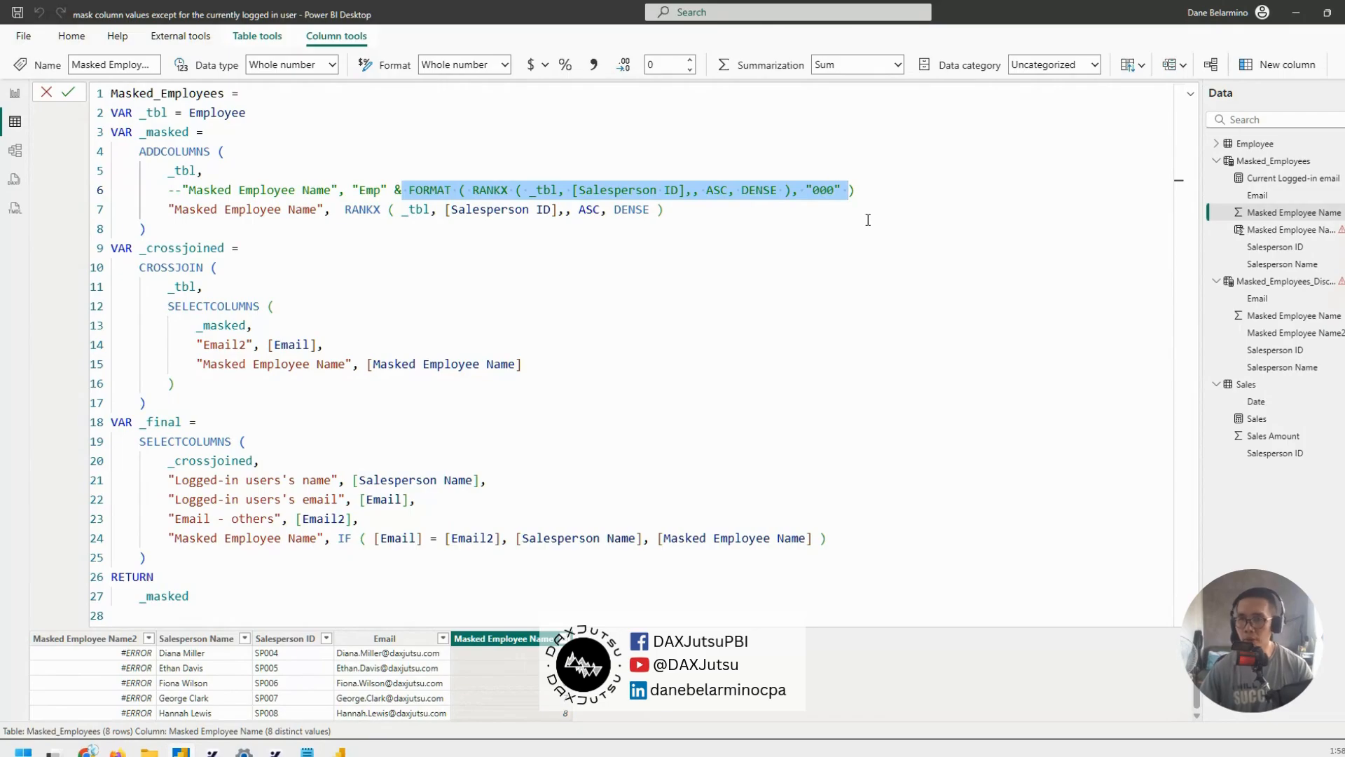
left_click(822, 193)
left_click_drag(813, 187, 833, 190)
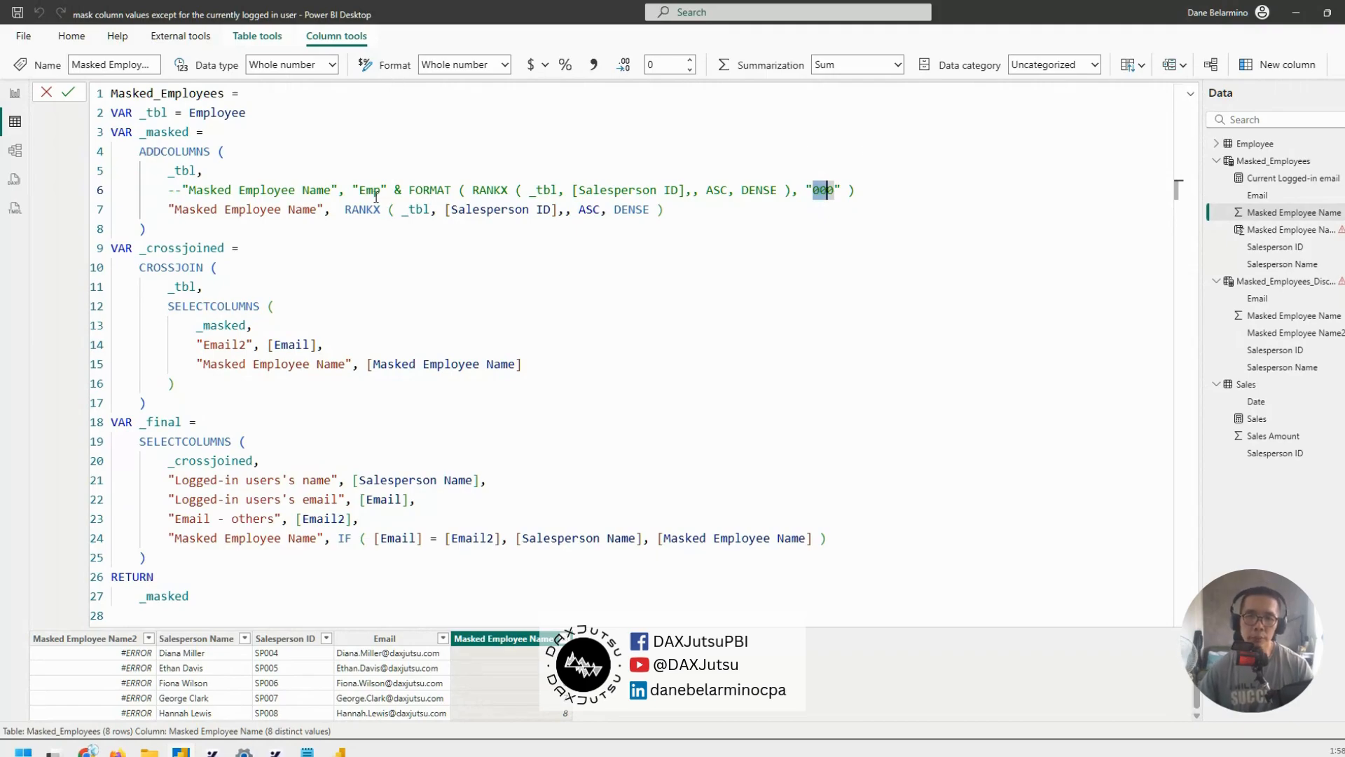
left_click_drag(352, 189, 388, 189)
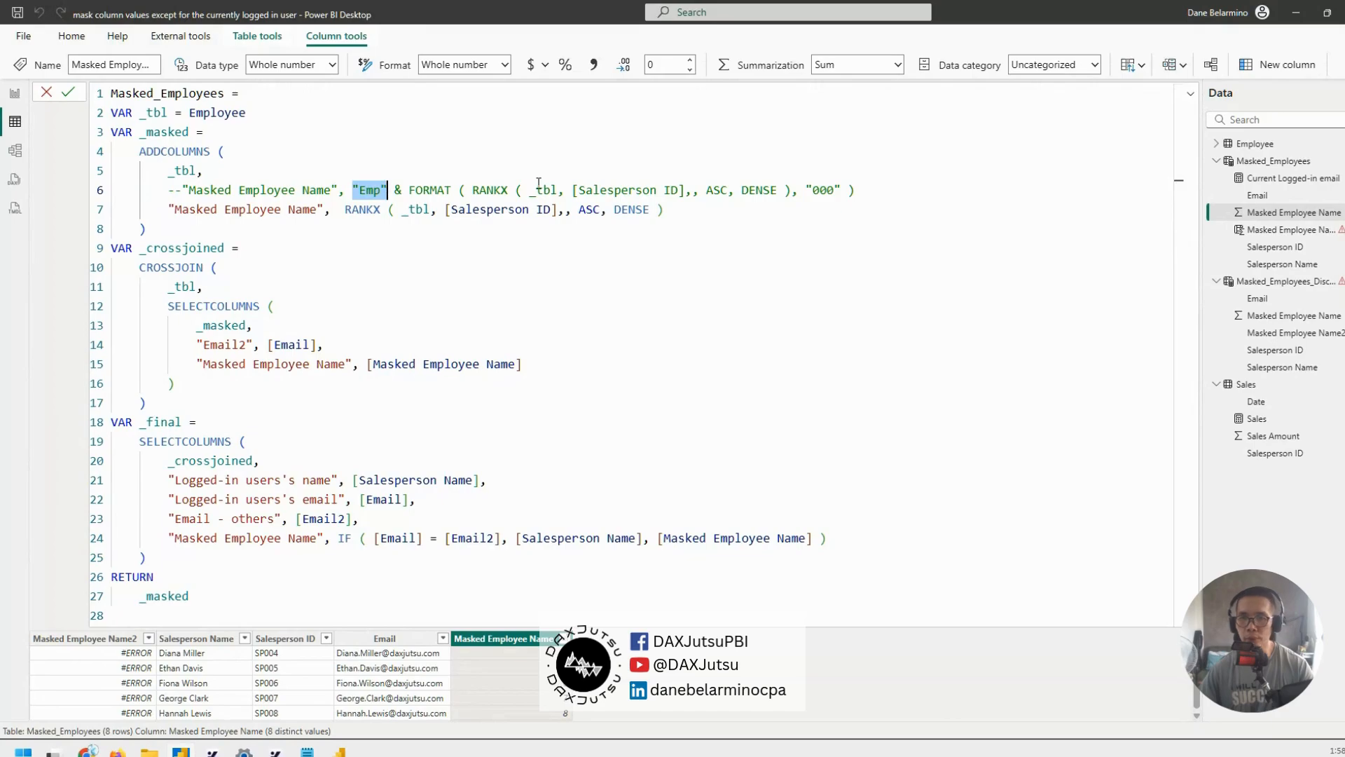
- Delete the RANKX-only "Masked Employee Name" line from the ADDCOLUMNS call
left_click(168, 210)
key("shift+End")
key("ctrl+shift+End")
key("Delete")
key("ctrl+z")
left_click(168, 211)
key("shift+End")
key("Delete")
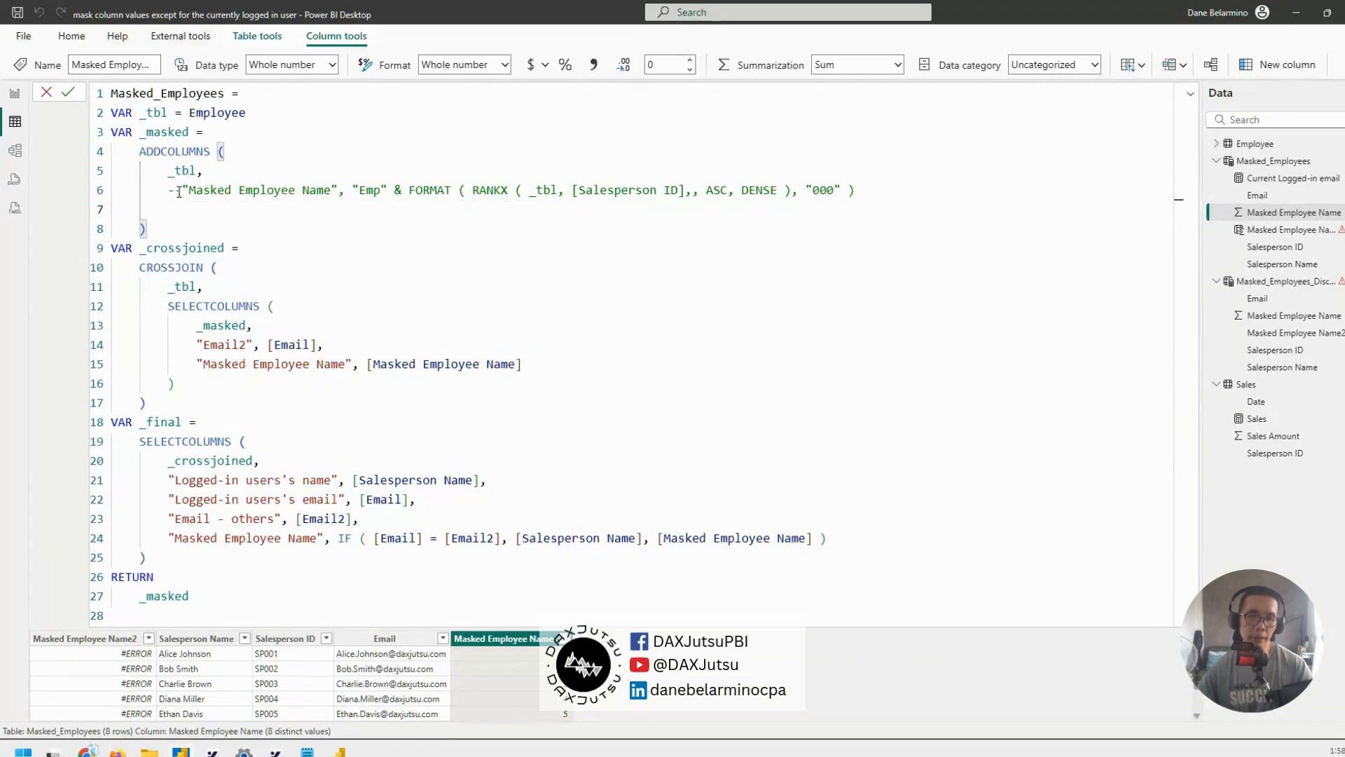
- Uncomment the original "Masked Employee Name" line with the "Emp" prefix and FORMAT expression
left_click(180, 191)
key("shift+Left")
key("shift+Left")
key("Delete")
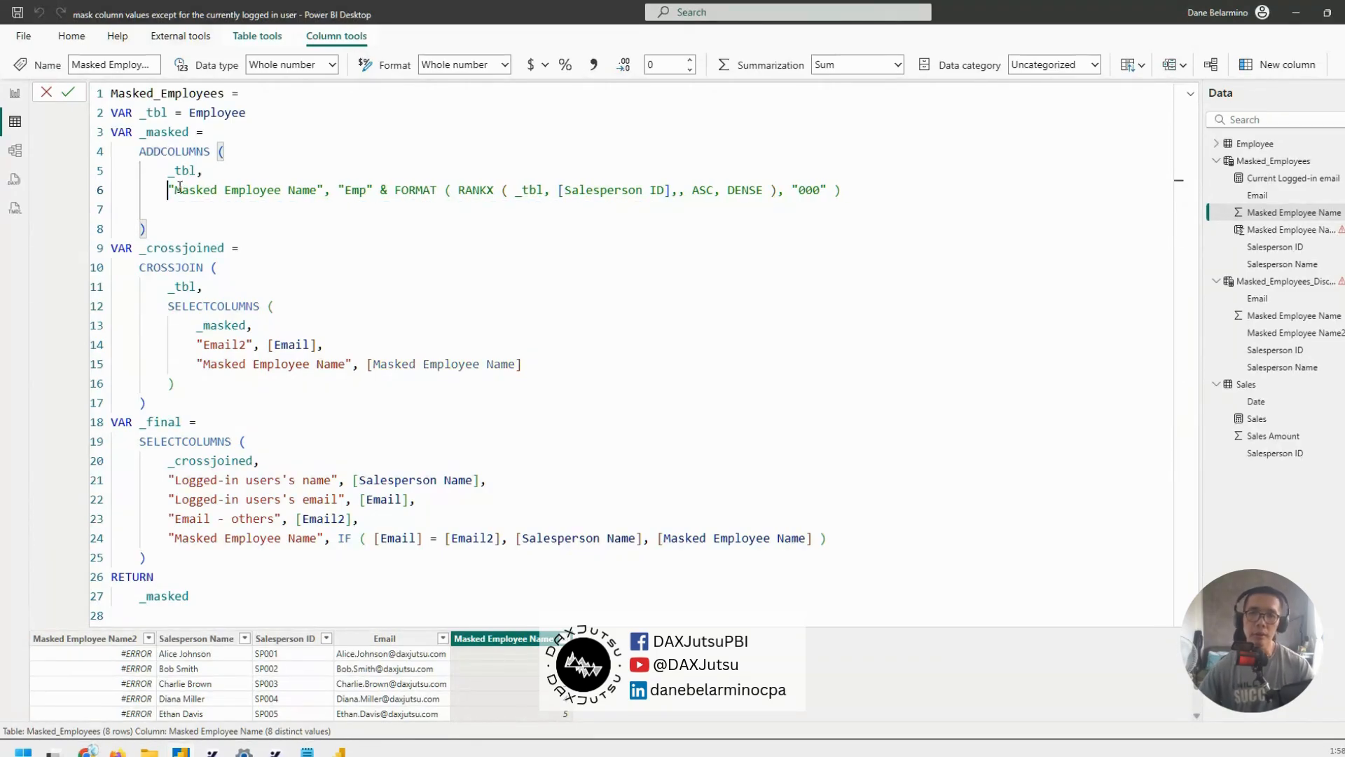
- Remove the blank line below the "Masked Employee Name" expression in ADDCOLUMNS and commit the Masked_Employees formula
left_click(181, 198)
key("End")
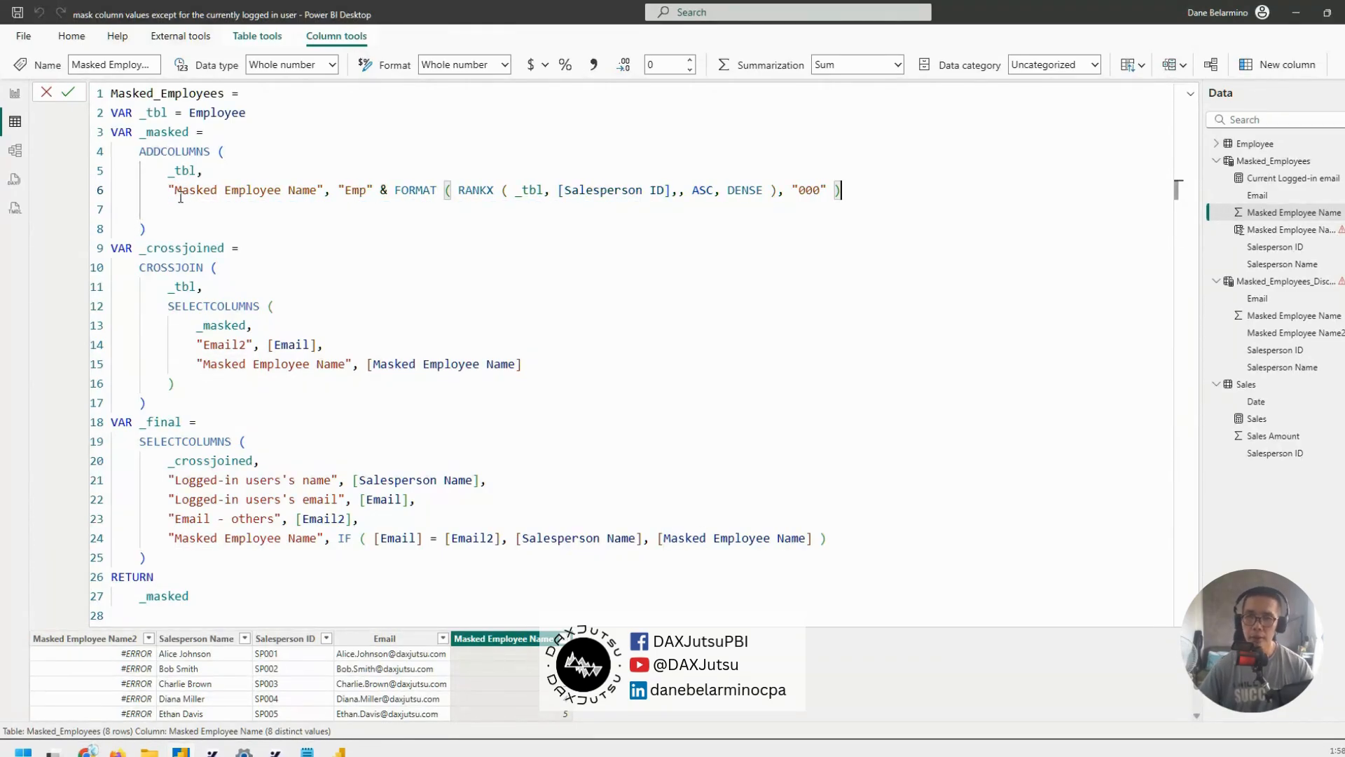
key("Delete")
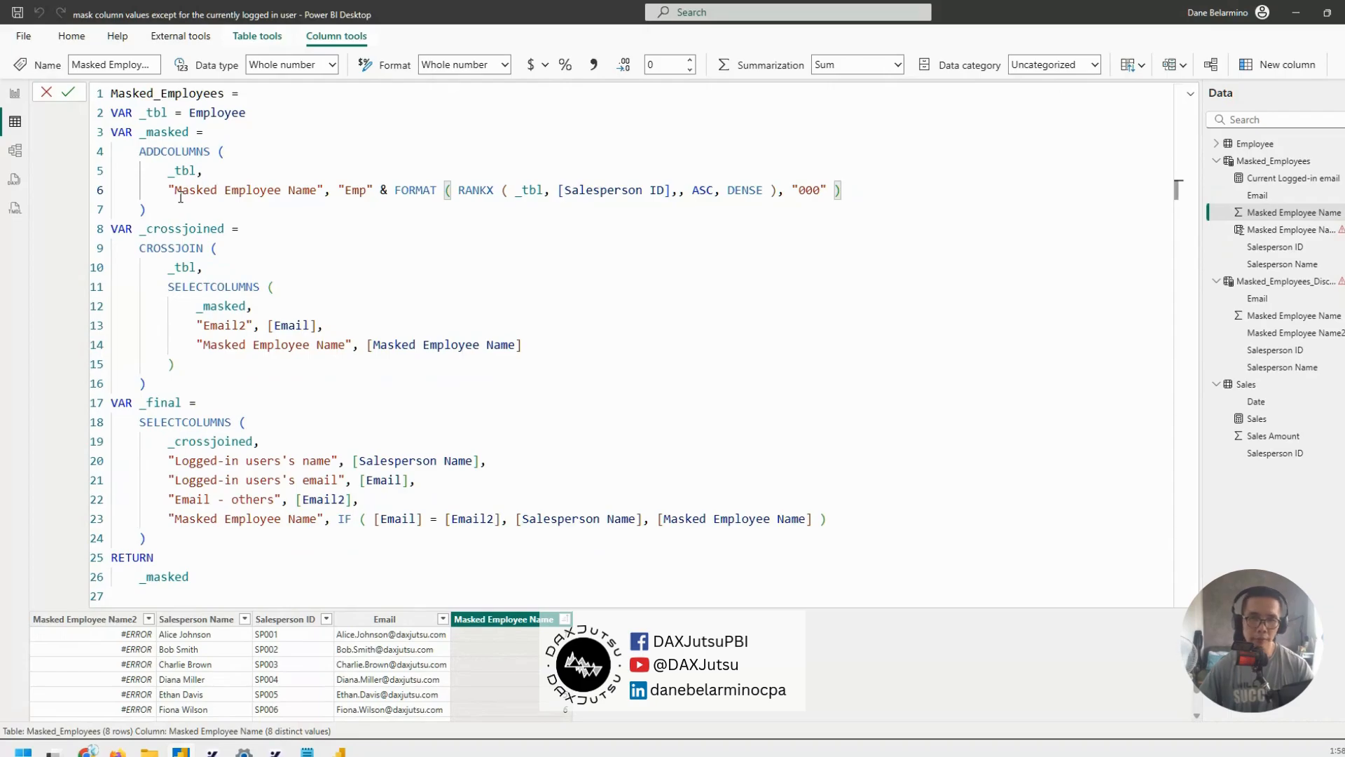
key("Return")
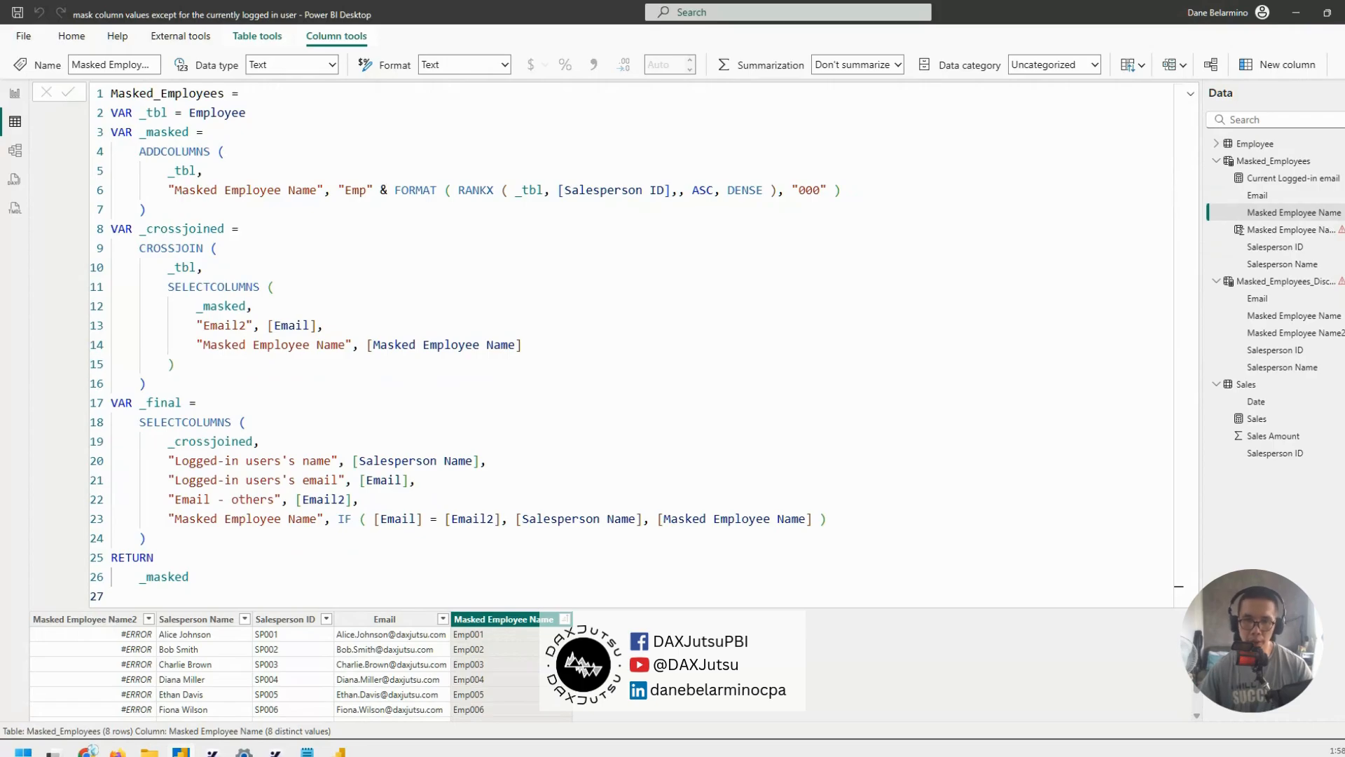
- Examine the _masked variable, its "Masked Employee Name" expression in ADDCOLUMNS, and where the variable is reused
left_click(659, 310)
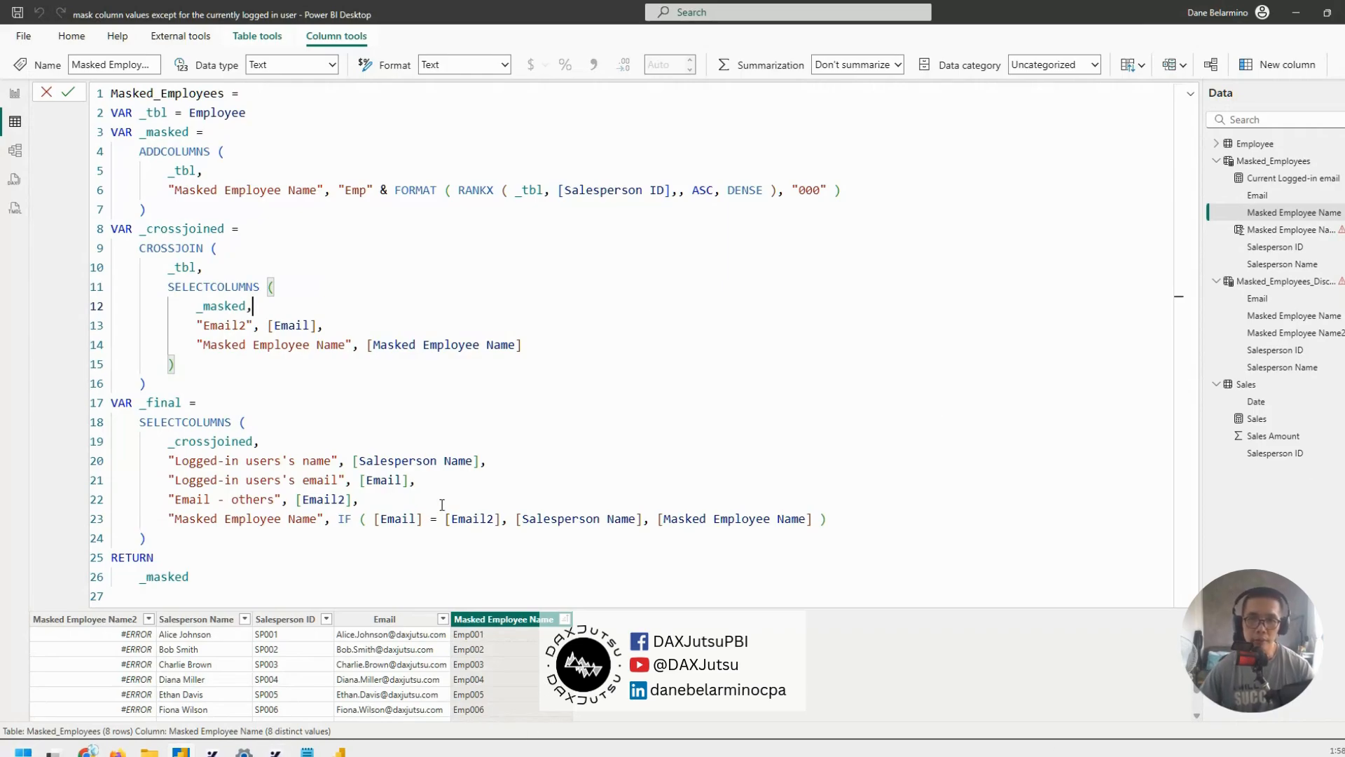
left_click(406, 202)
key("Up")
key("Up")
key("Up")
key("Up")
key("Up")
key("Up")
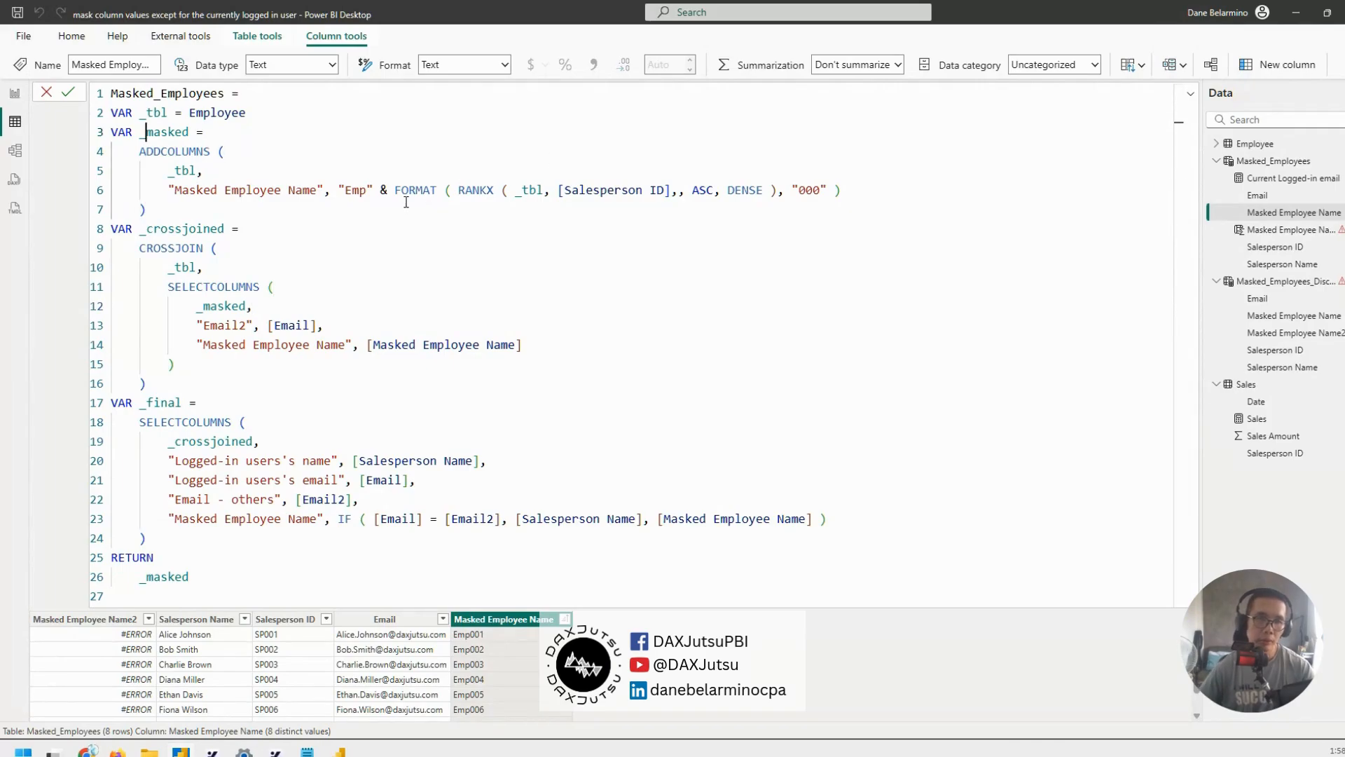
left_click(379, 189)
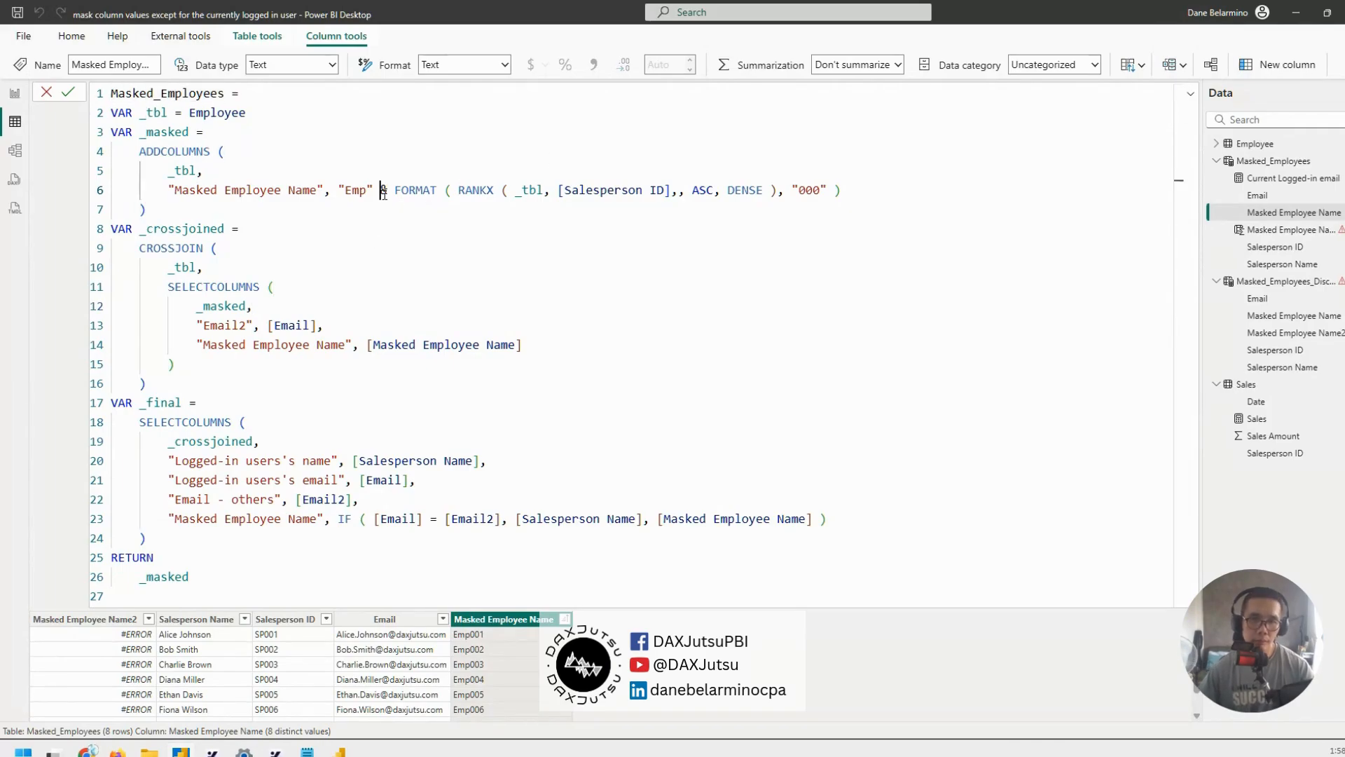
double_click(166, 133)
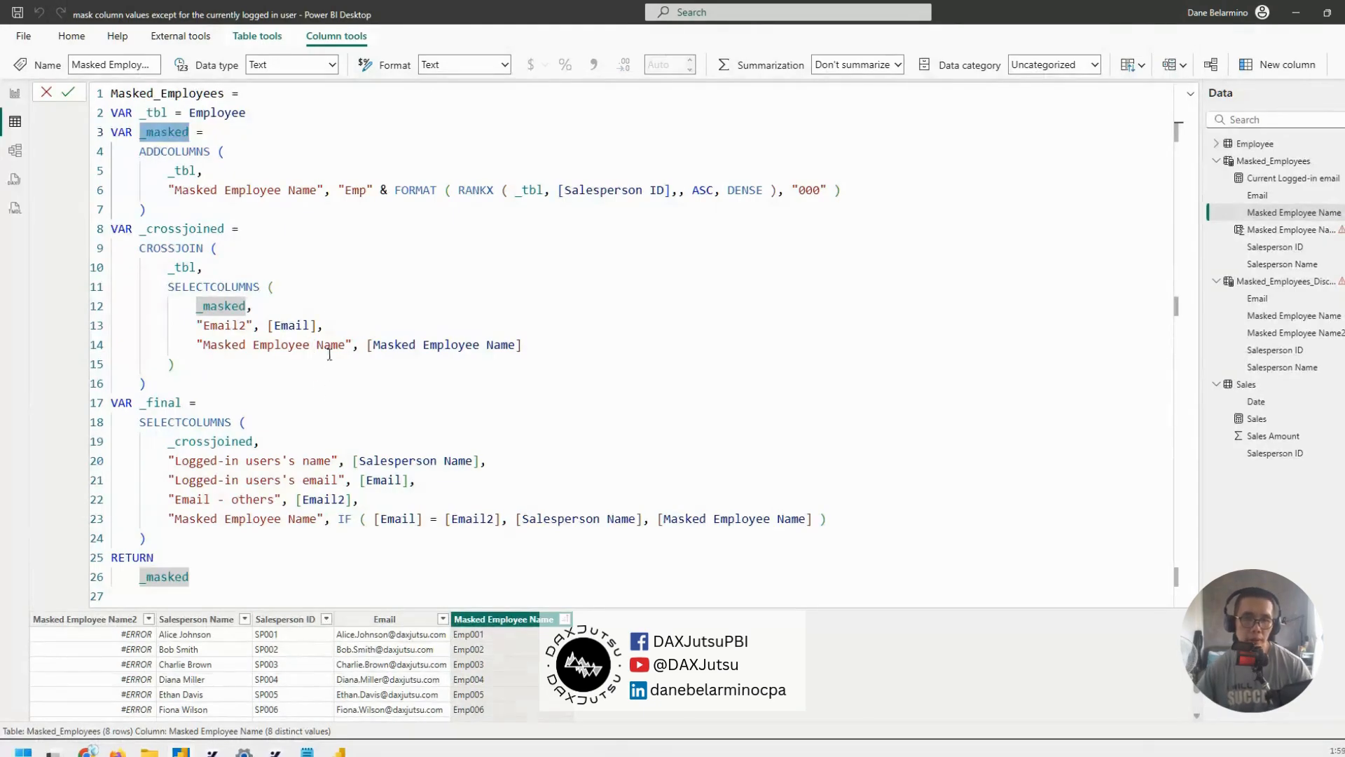
left_click(323, 325)
left_click_drag(166, 188, 1085, 209)
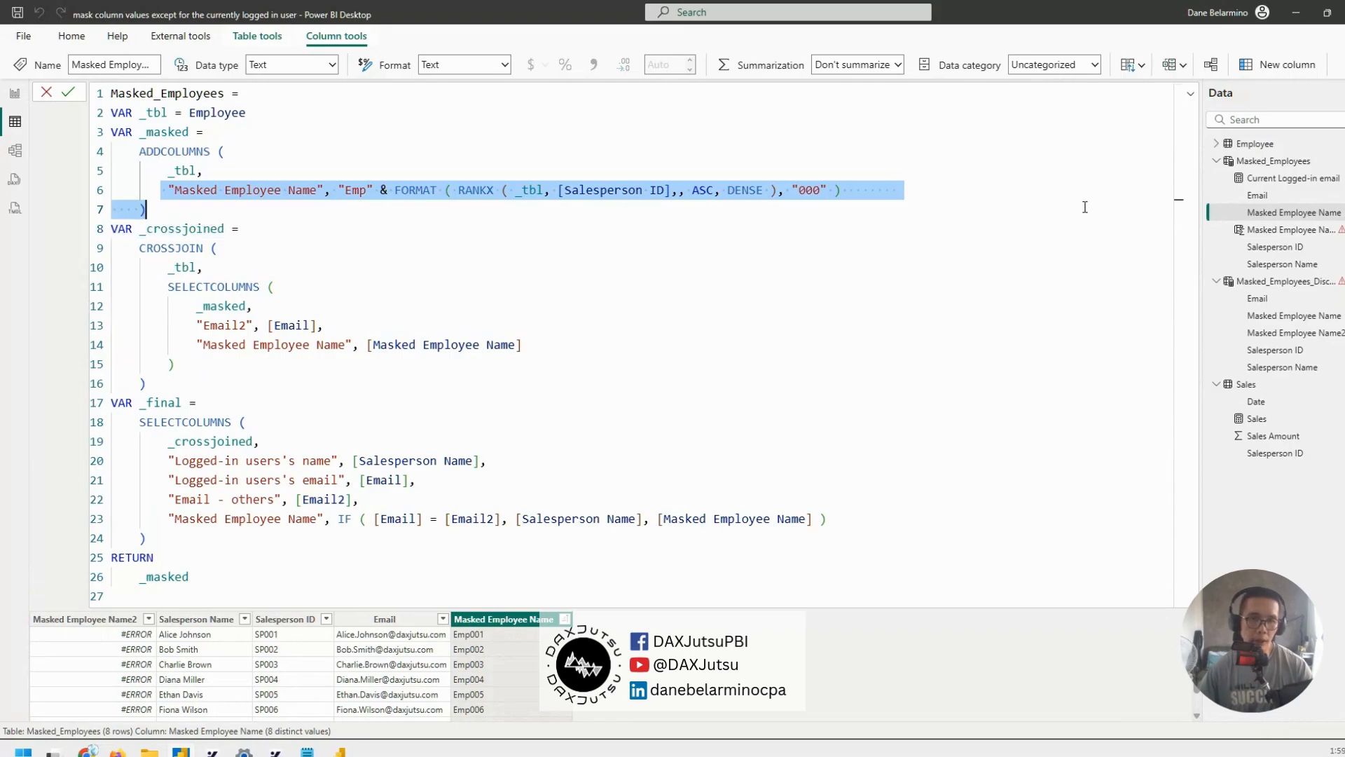
left_click(153, 150)
double_click(151, 132)
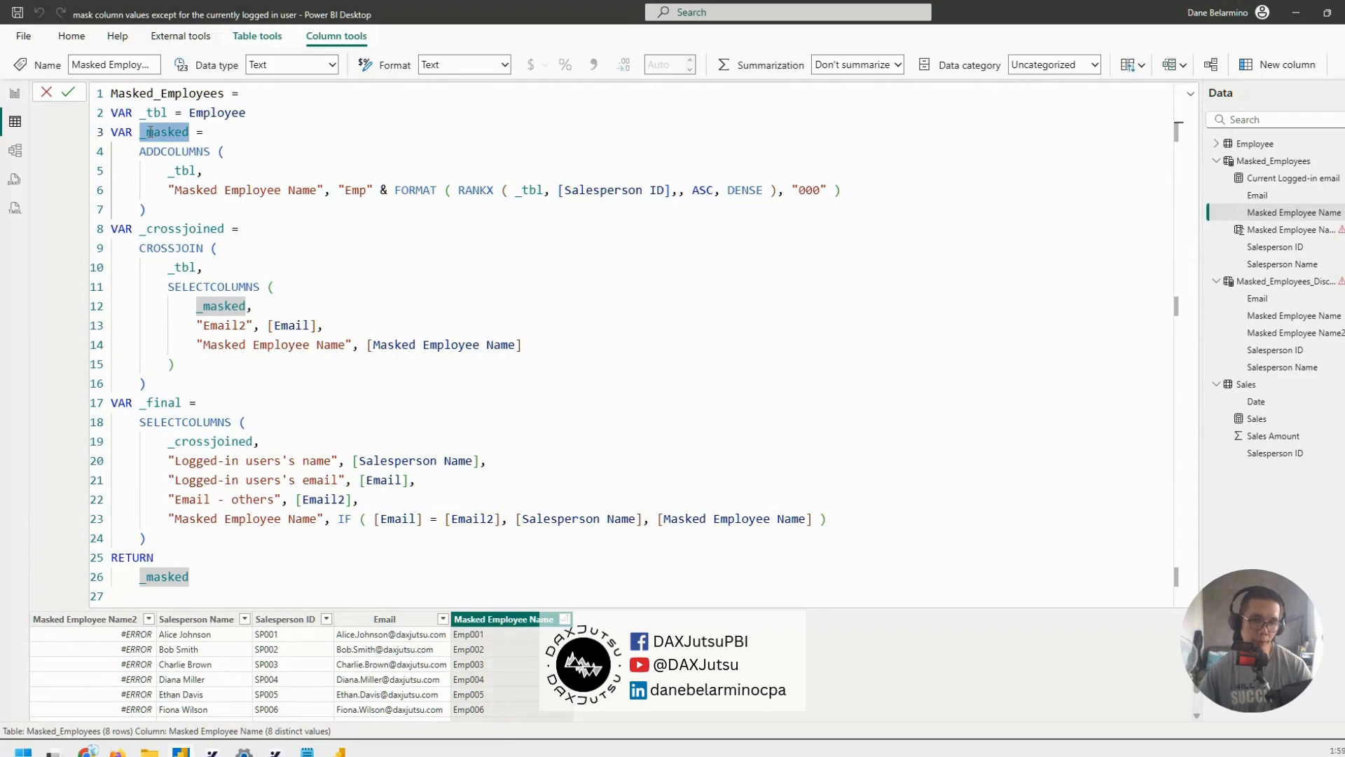
- Examine the CROSSJOIN arguments in _crossjoined: _tbl and the SELECTCOLUMNS over _masked with the "Email2" column
double_click(193, 267)
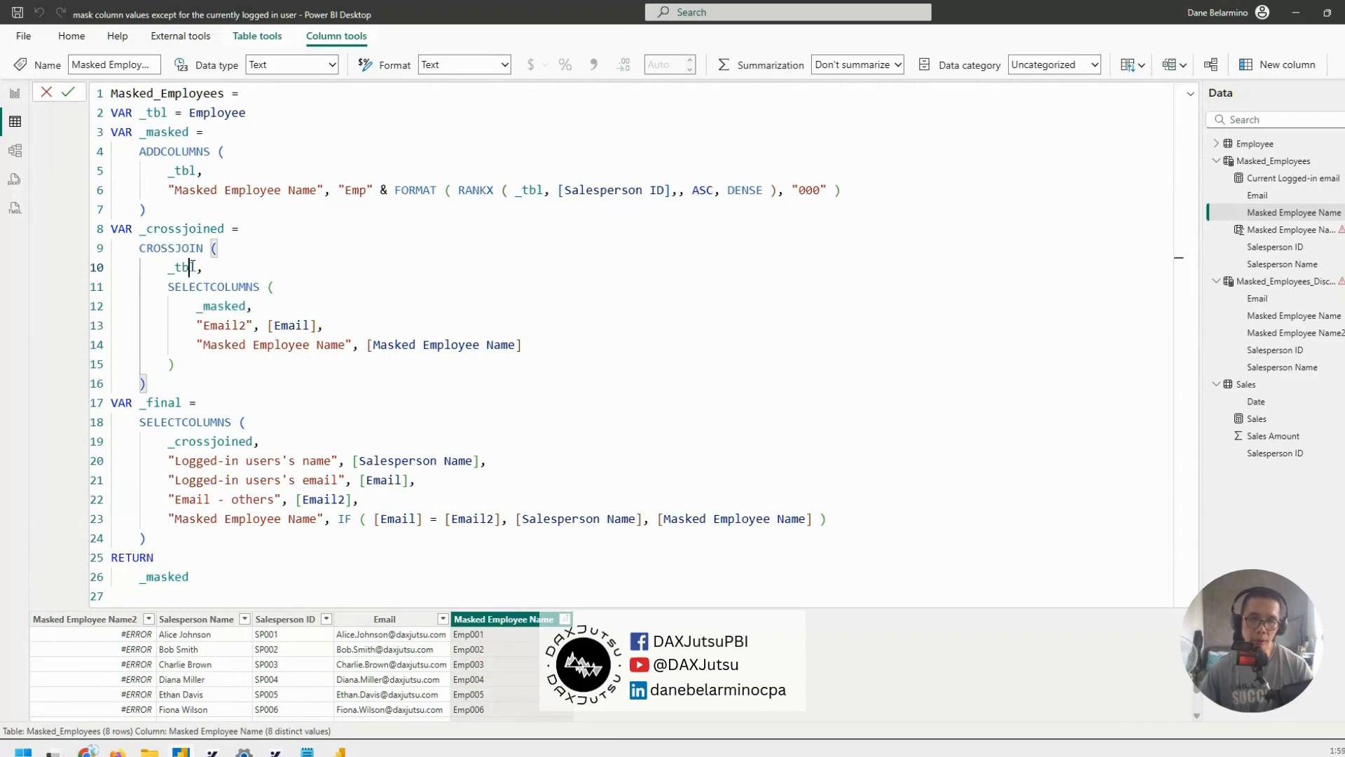
left_click(169, 286)
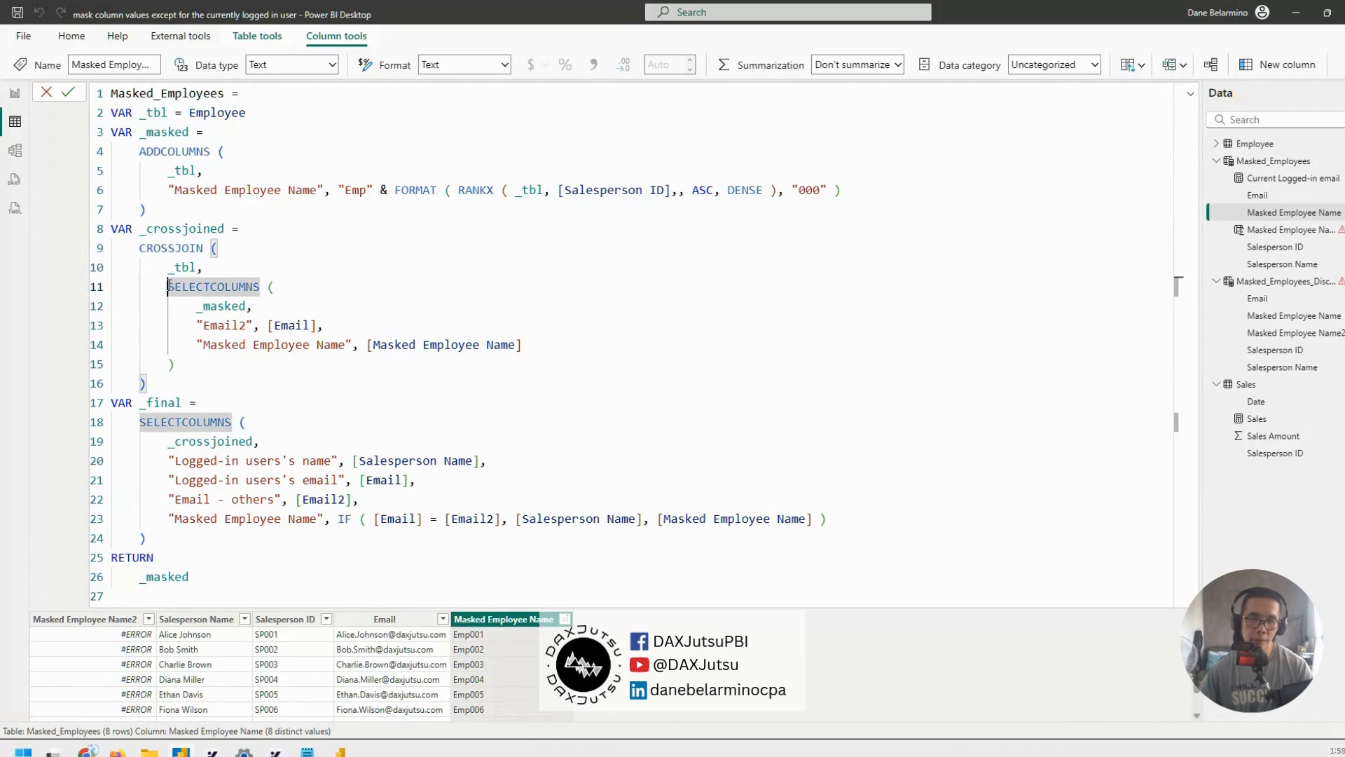
key("shift+Down")
key("shift+Down")
key("shift+Down")
key("shift+Down")
key("shift+End")
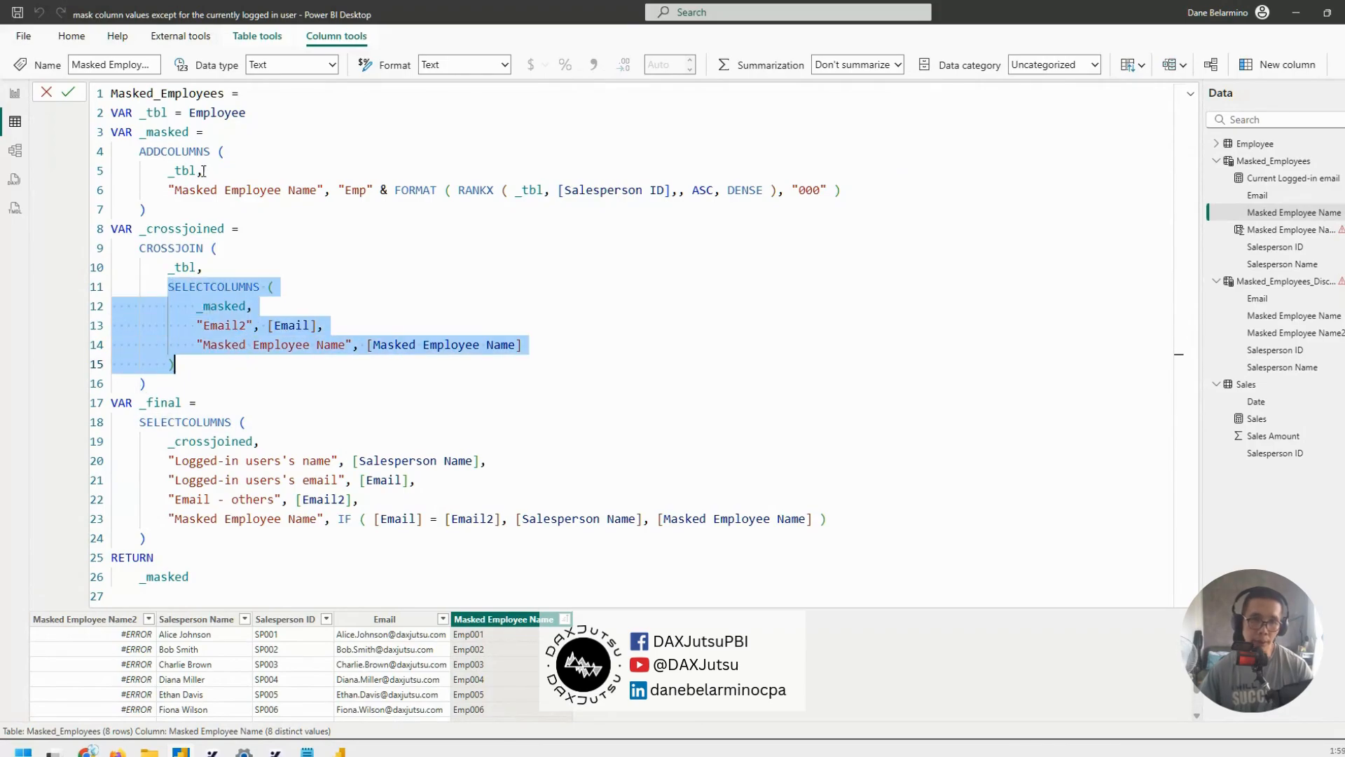
left_click(217, 325)
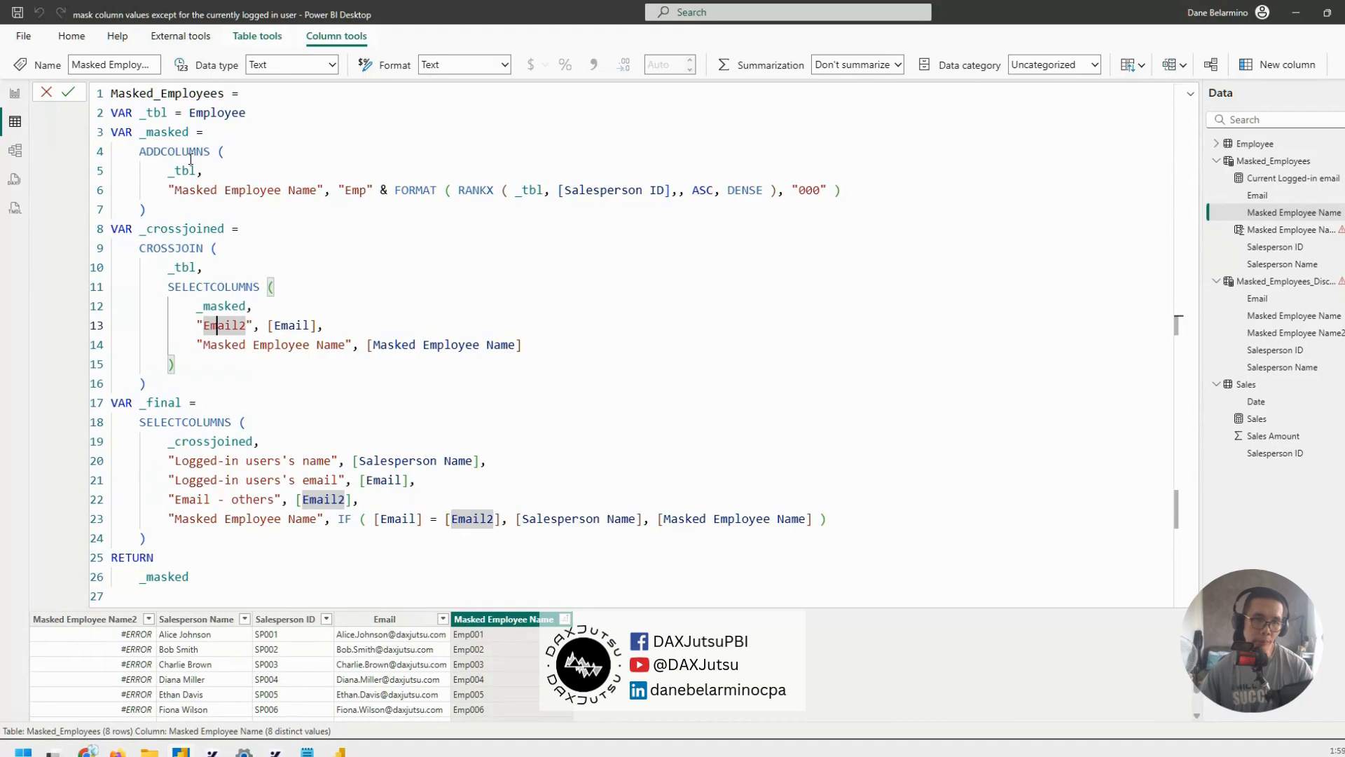
double_click(175, 133)
left_click(233, 327)
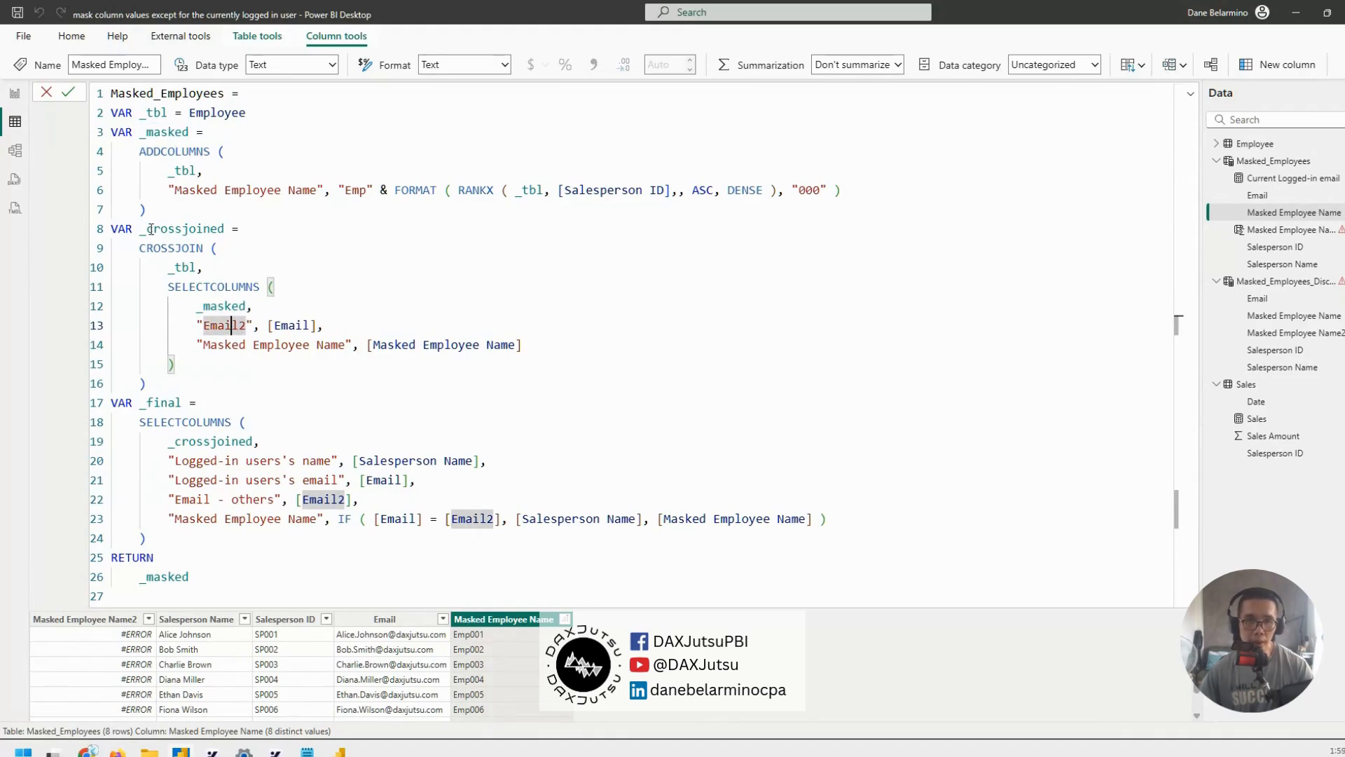
left_click_drag(223, 273, 196, 306)
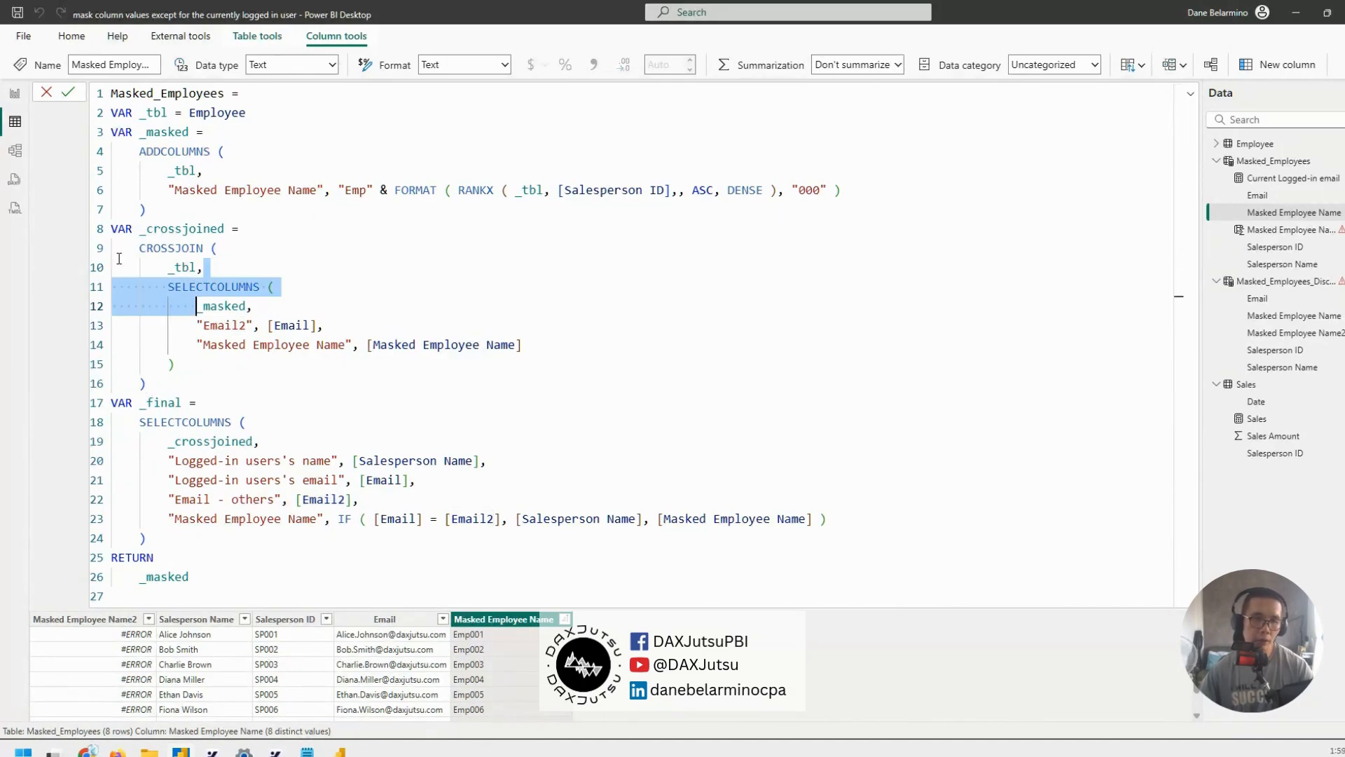
- Make the Masked_Employees formula return _crossjoined instead of _masked and commit it
double_click(177, 229)
key("ctrl+c")
double_click(176, 577)
key("ctrl+v")
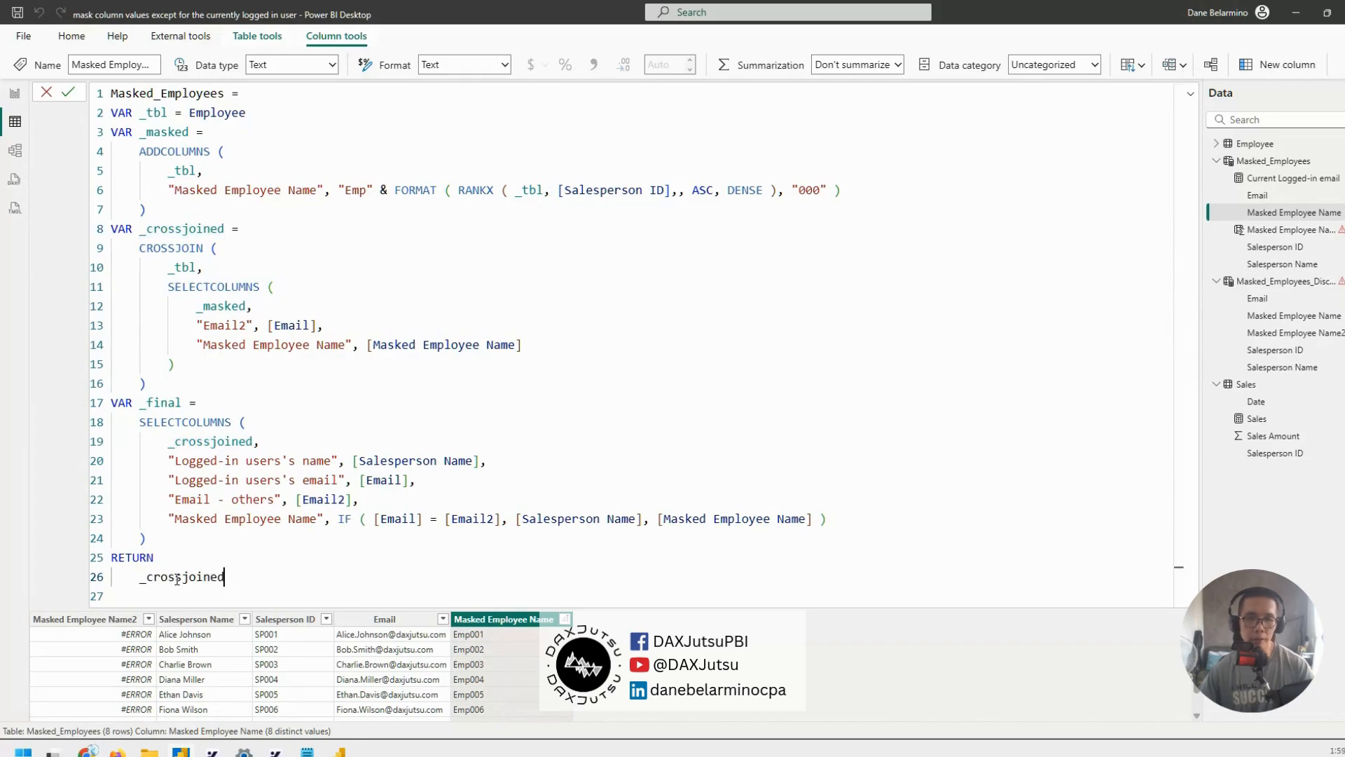
key("Return")
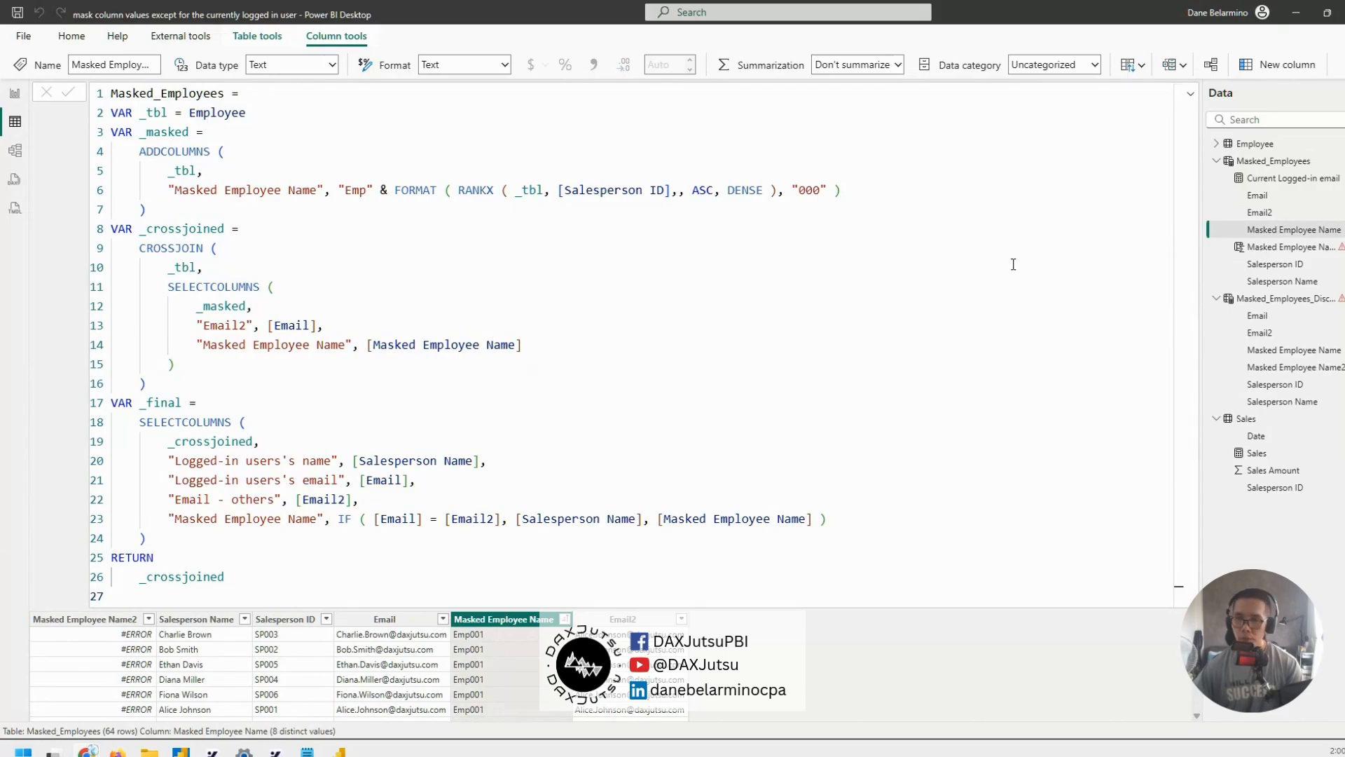
- Examine the cross-joined rows of Masked_Employees with the formula collapsed, and expand the formula again
scroll(627, 587, "down", 3)
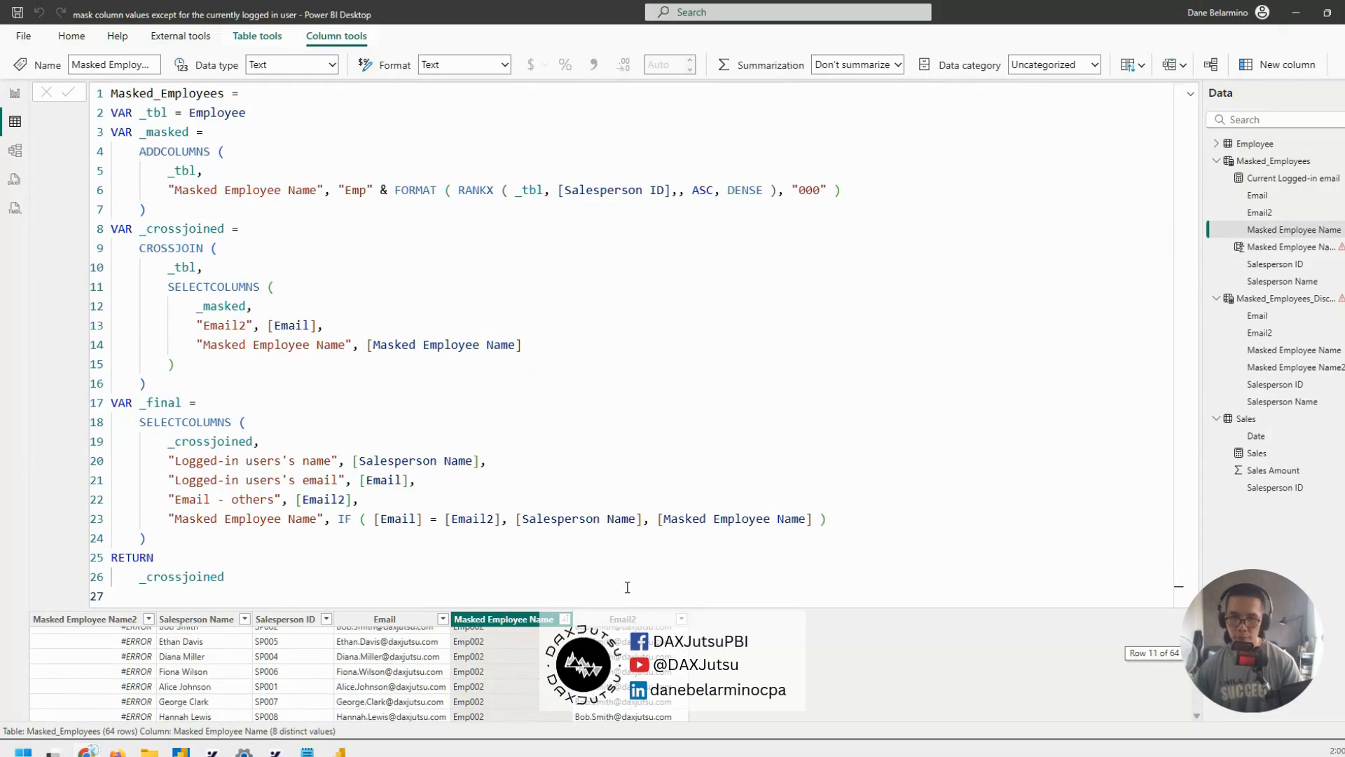
left_click(1189, 94)
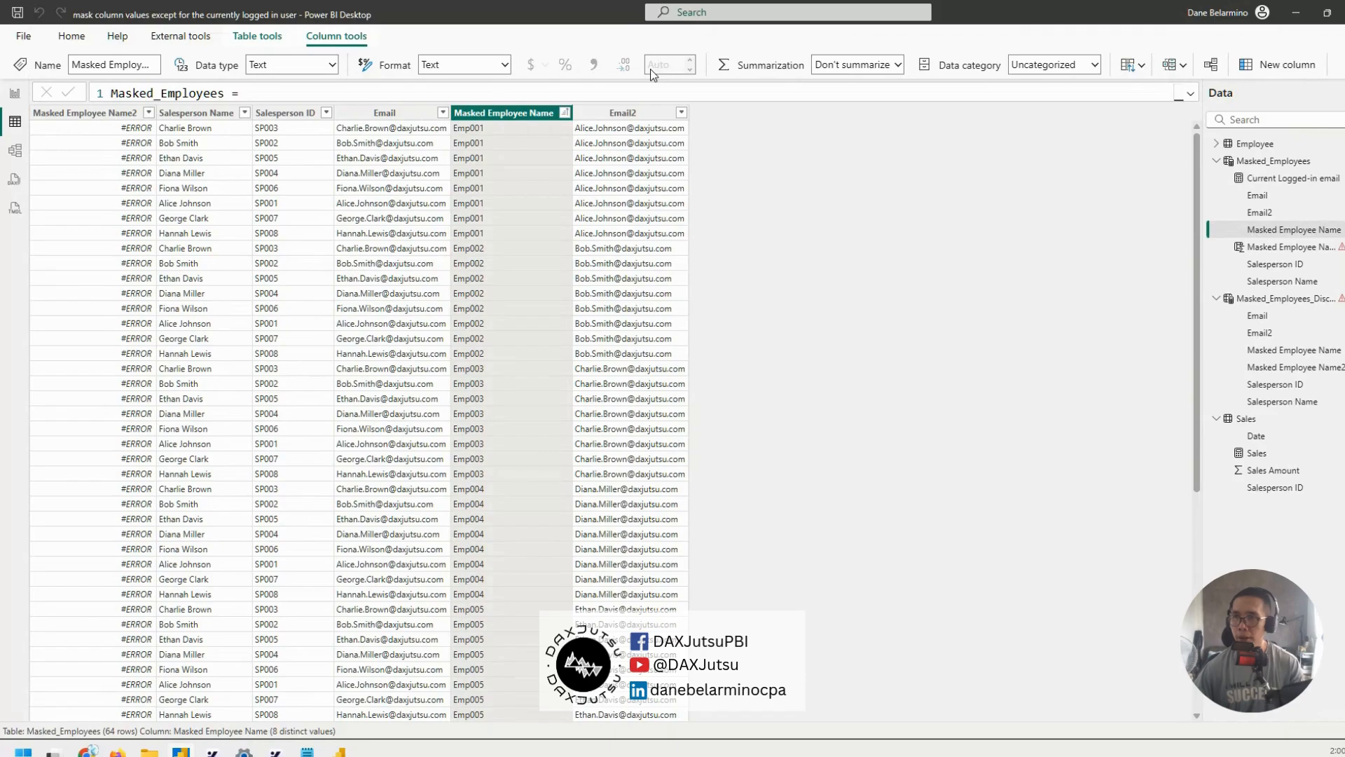
left_click(1189, 94)
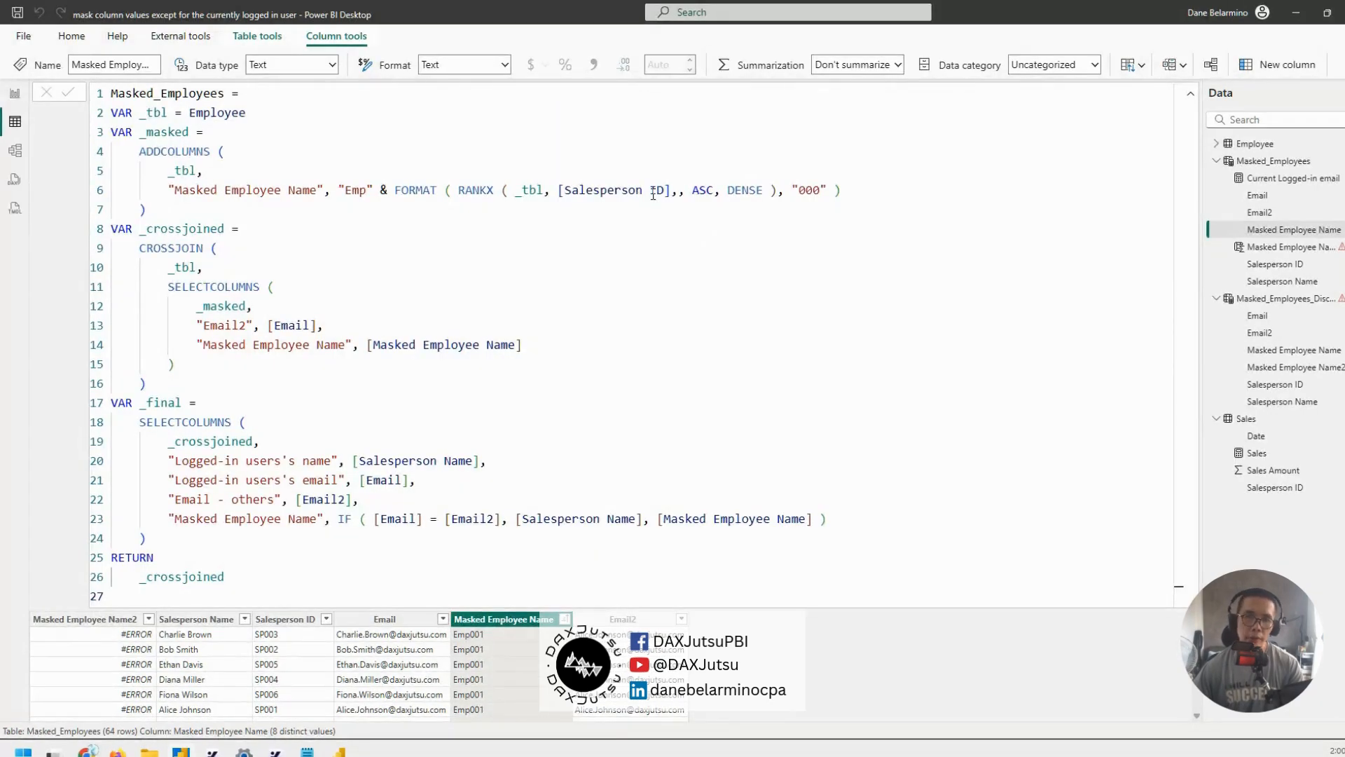
- Examine the _final SELECTCOLUMNS over _crossjoined, its renamed name and email columns, and the IF comparing [Email] with [Email2]
left_click(522, 462)
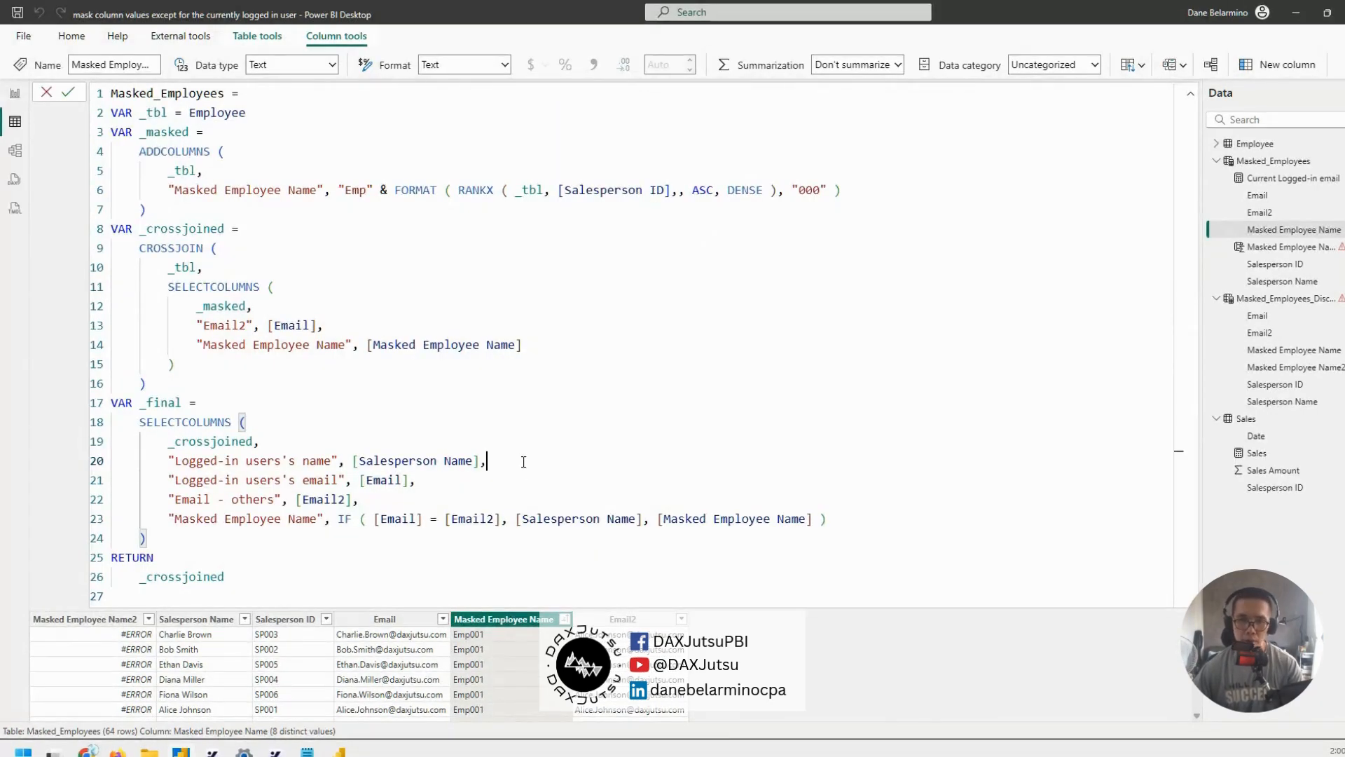
double_click(196, 228)
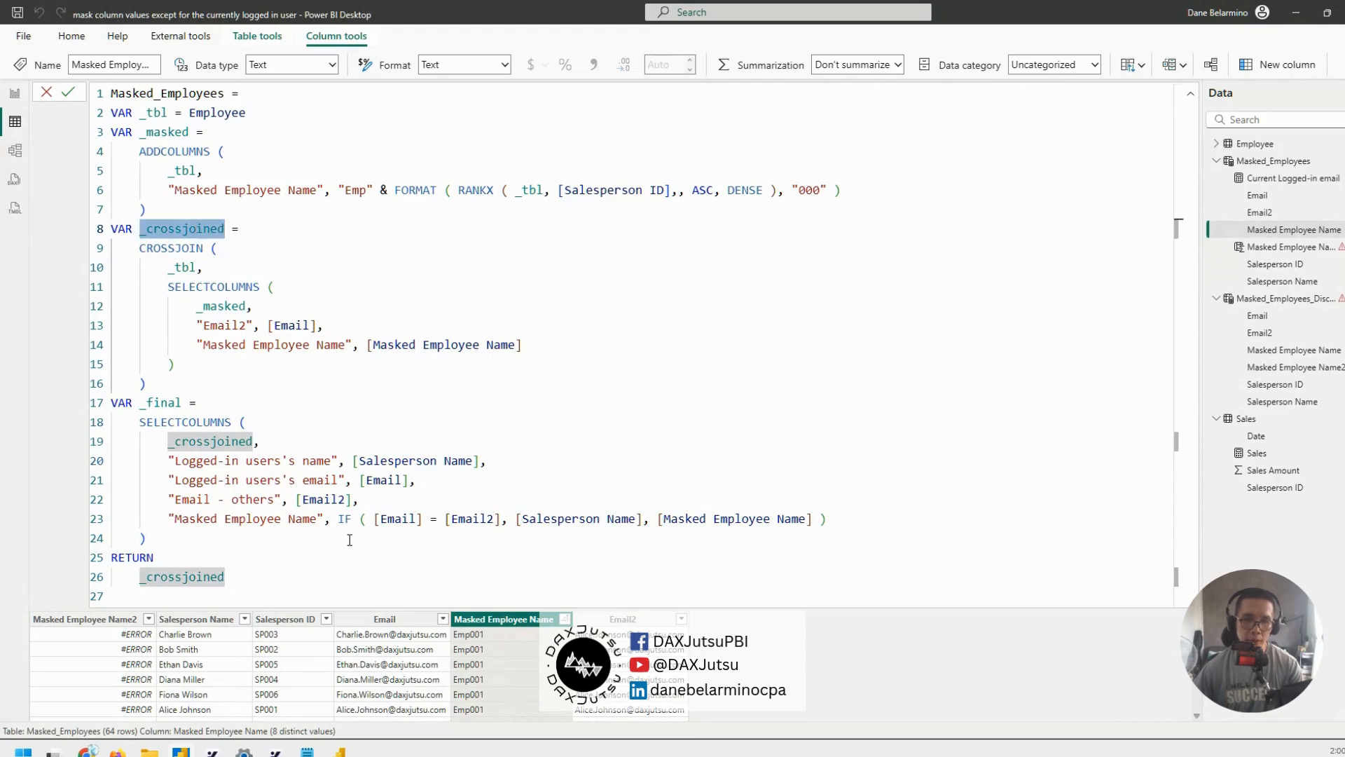
left_click(284, 441)
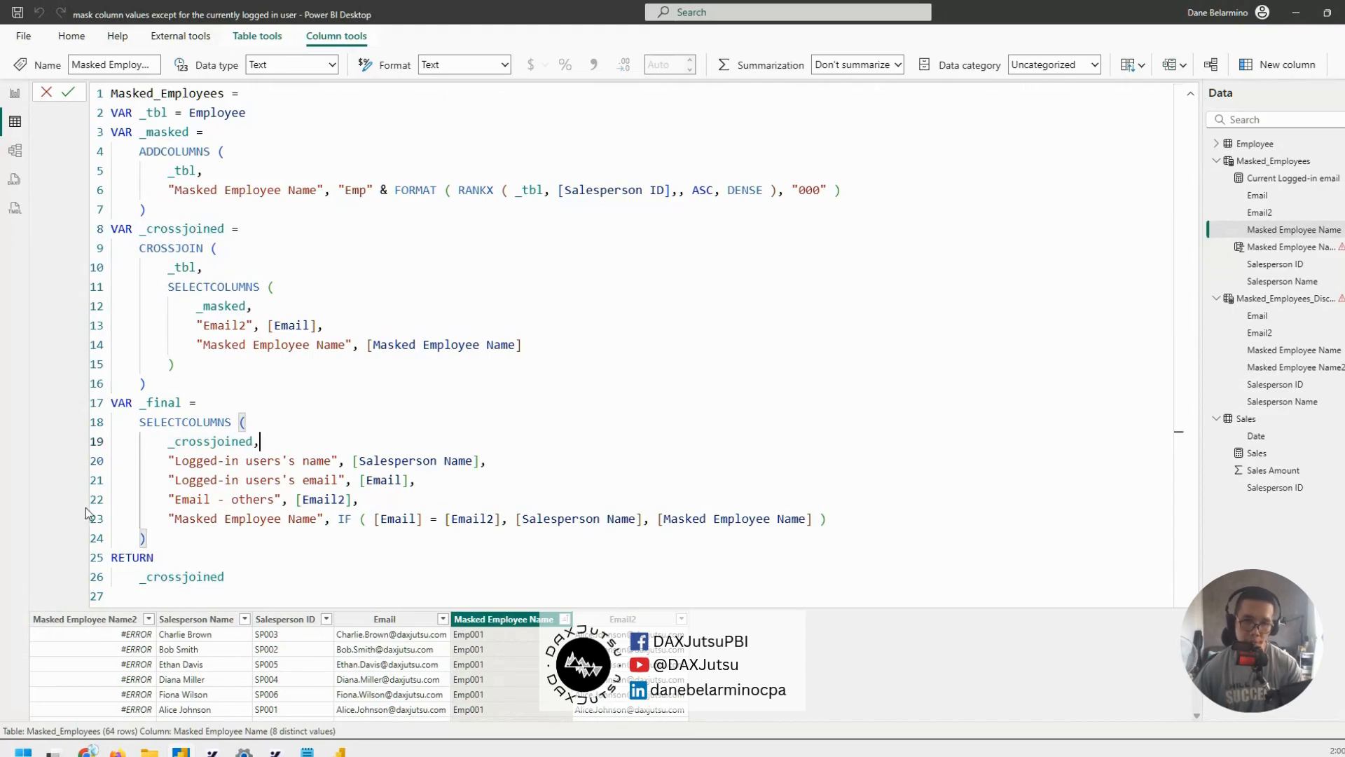
left_click_drag(168, 461, 337, 459)
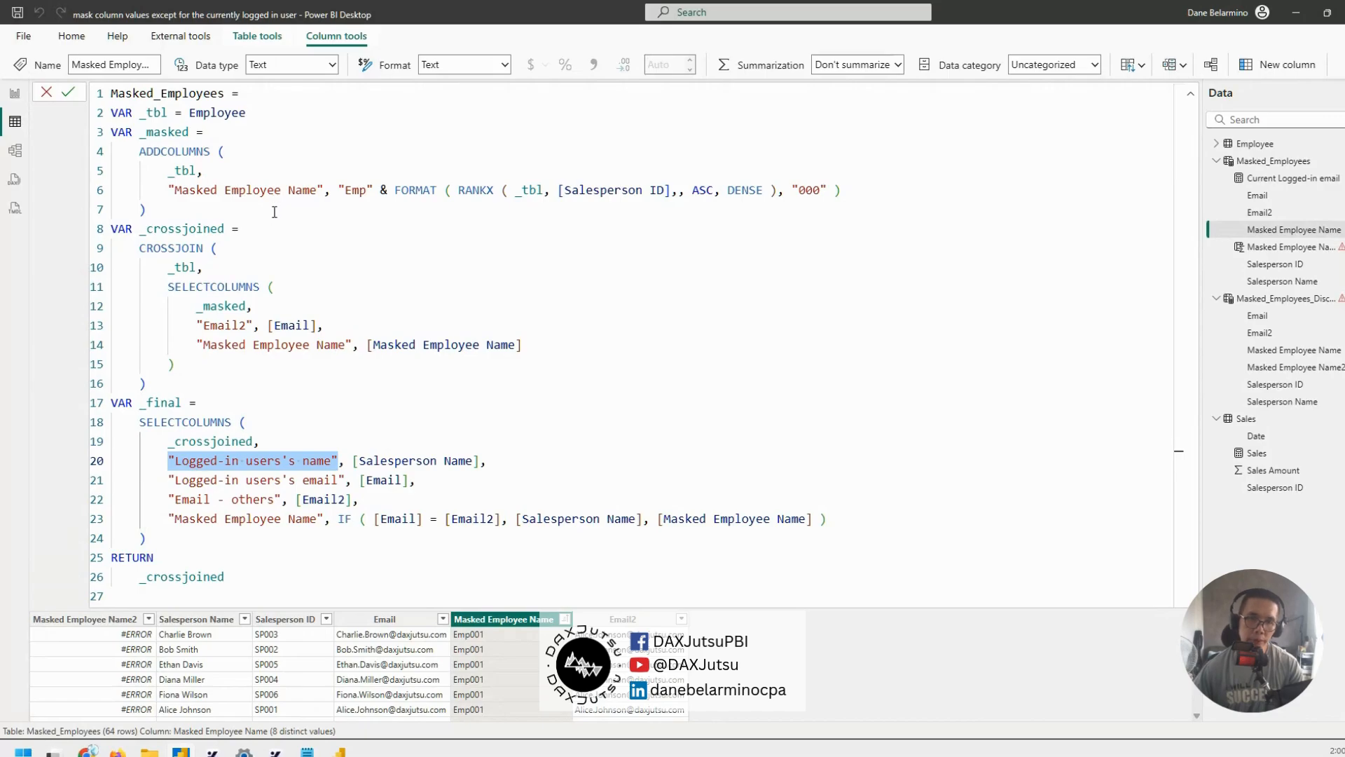
left_click_drag(168, 479, 347, 480)
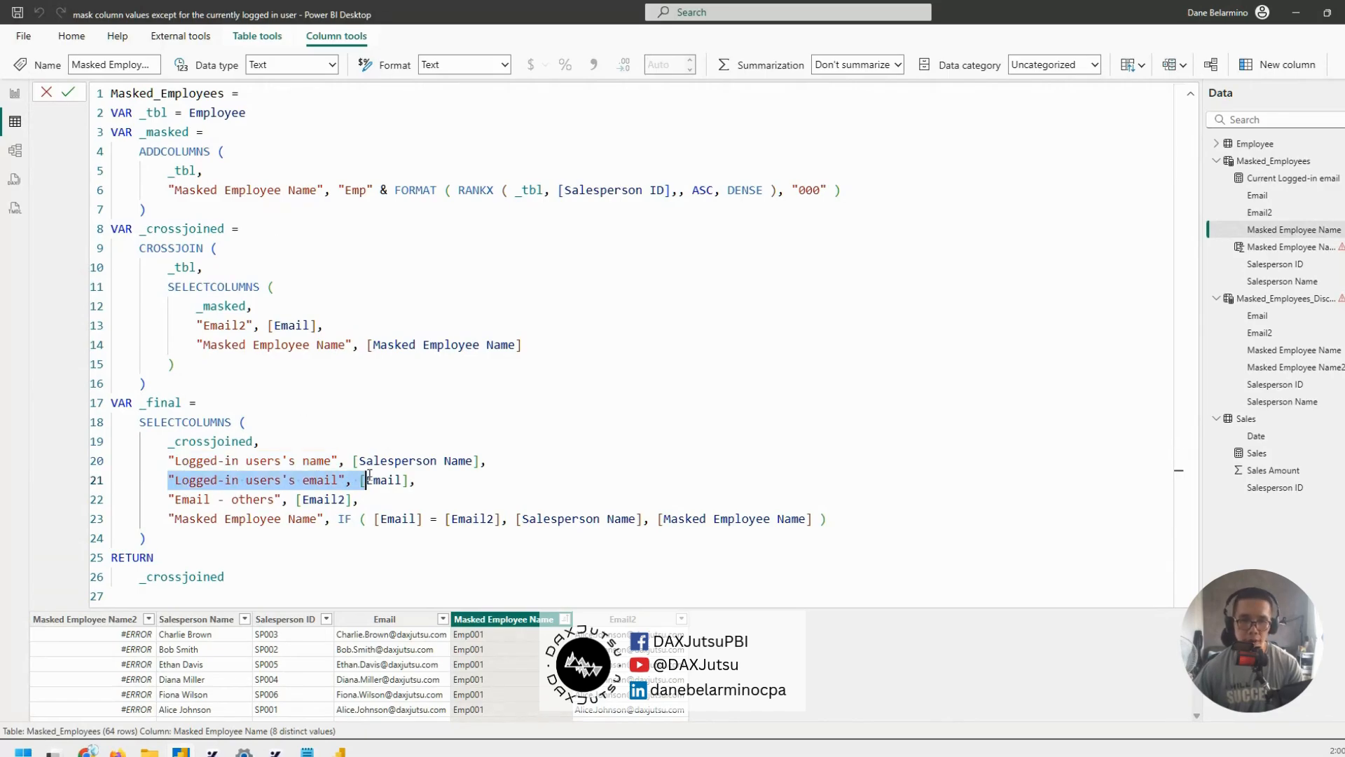
left_click(351, 242)
left_click_drag(169, 499, 371, 493)
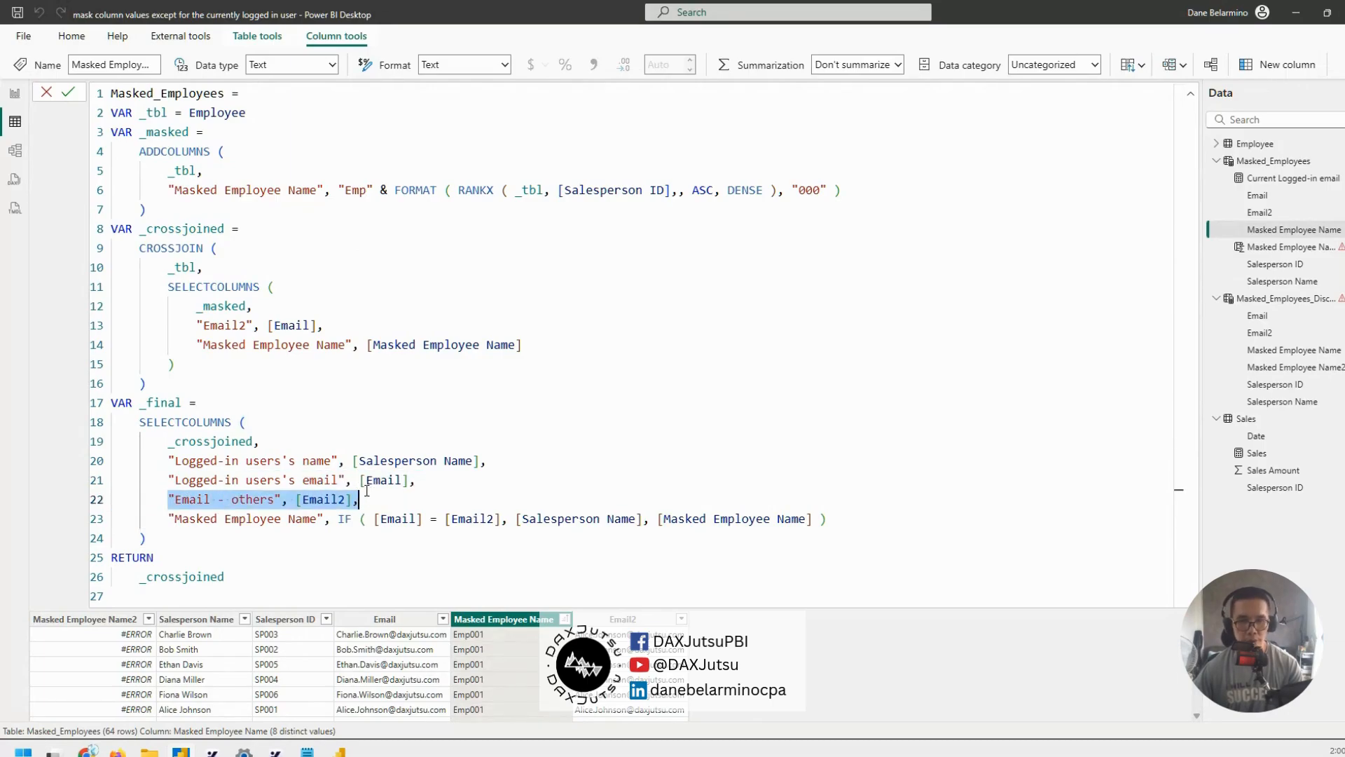
left_click(341, 481)
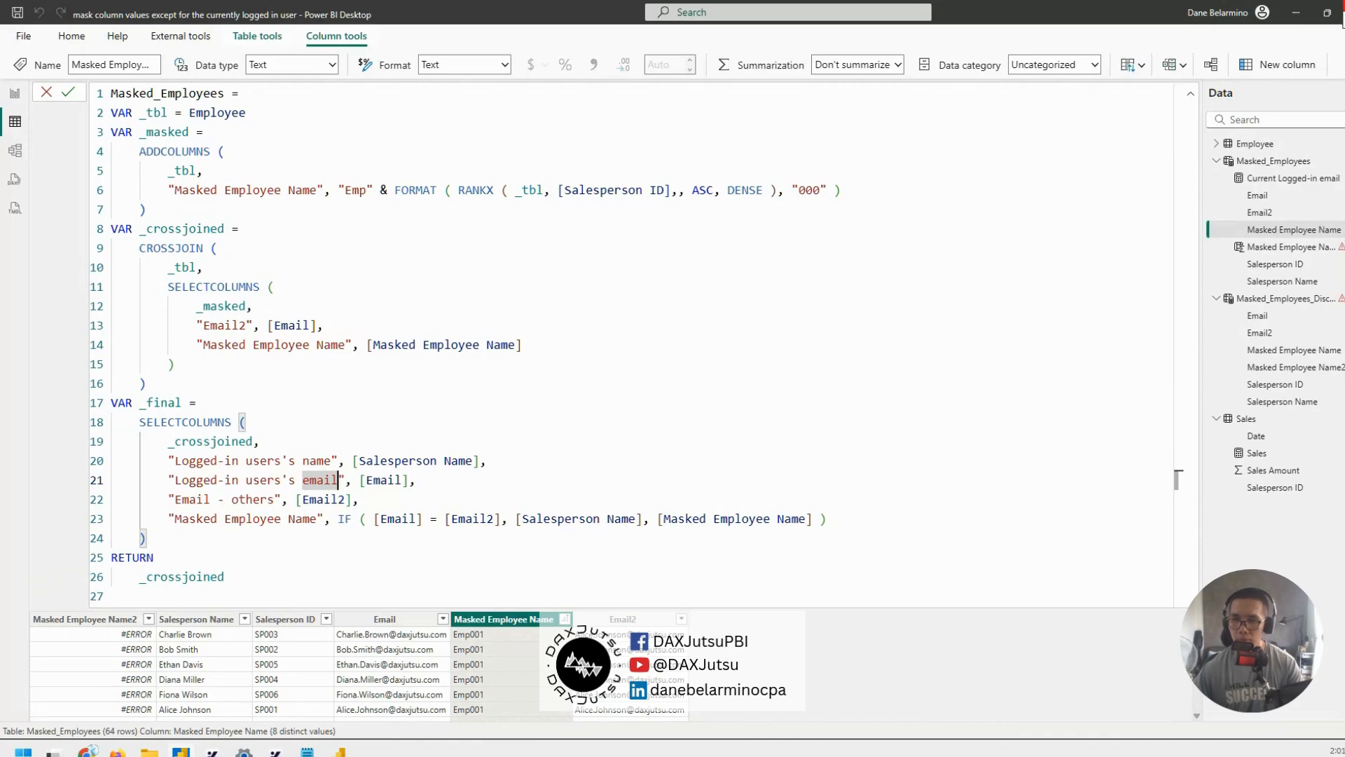
left_click(1343, 12)
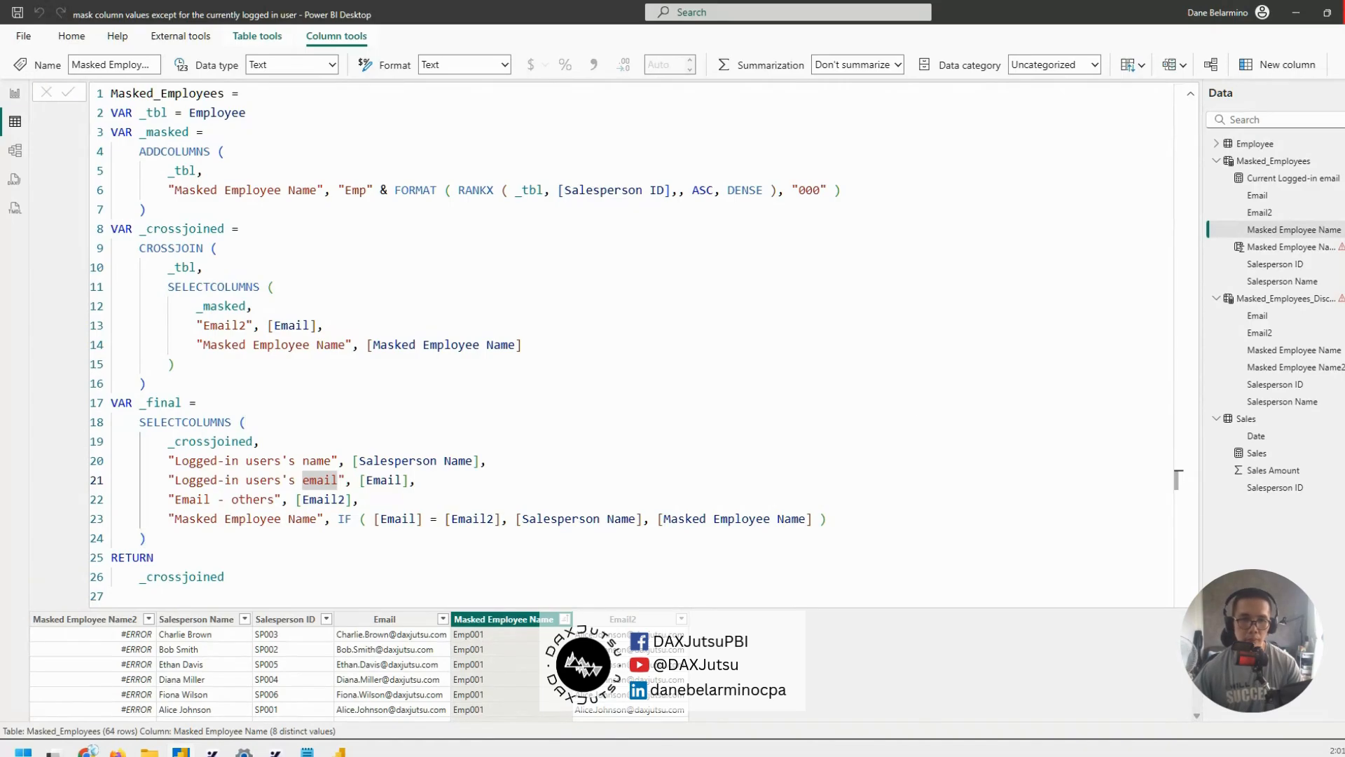
key("Escape")
left_click(969, 479)
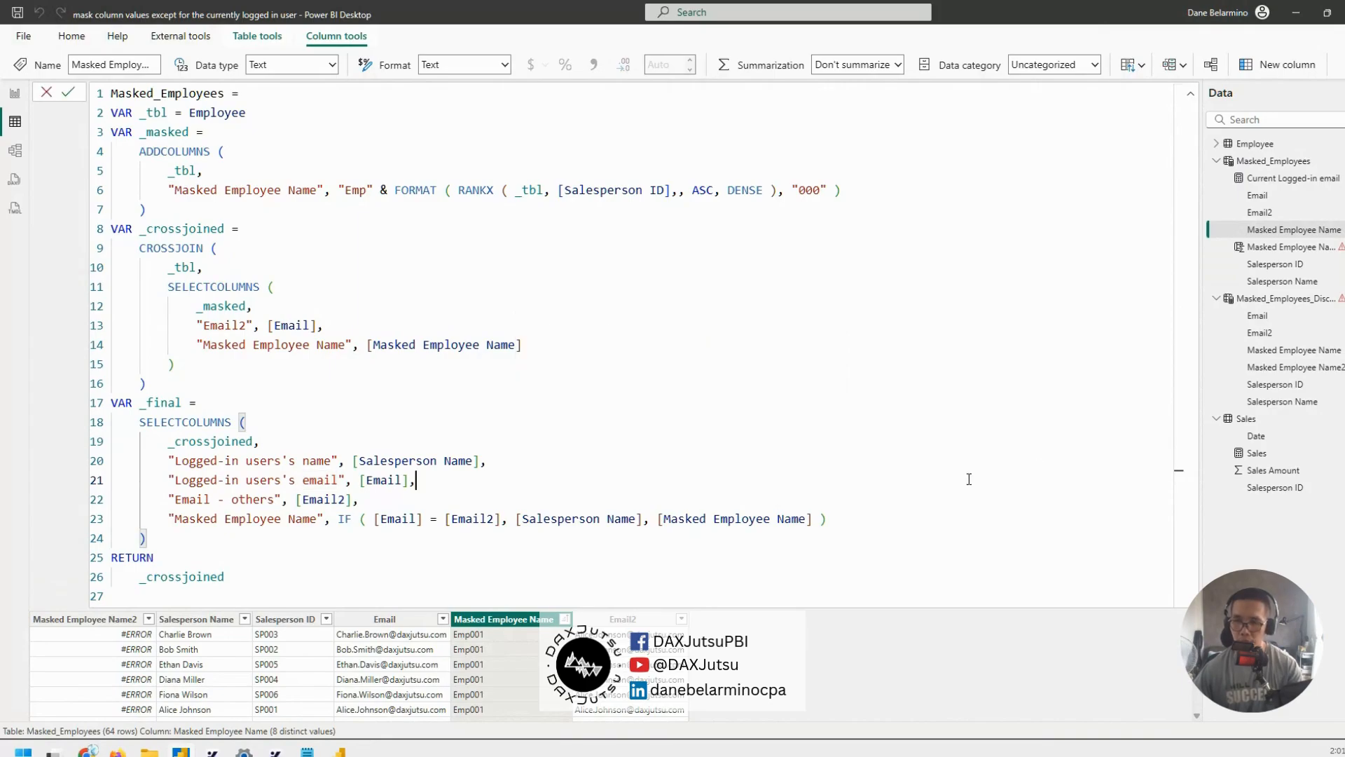
key("Down")
key("Down")
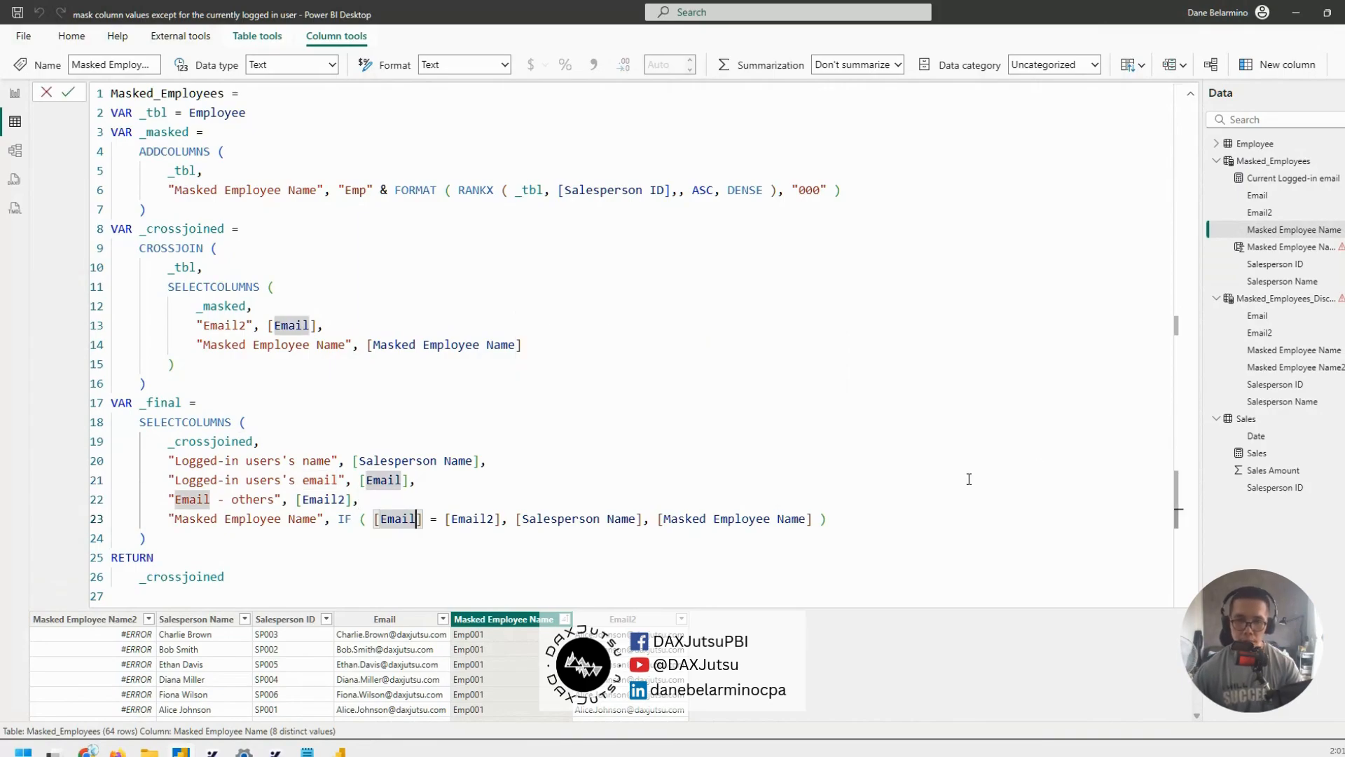
left_click(794, 522)
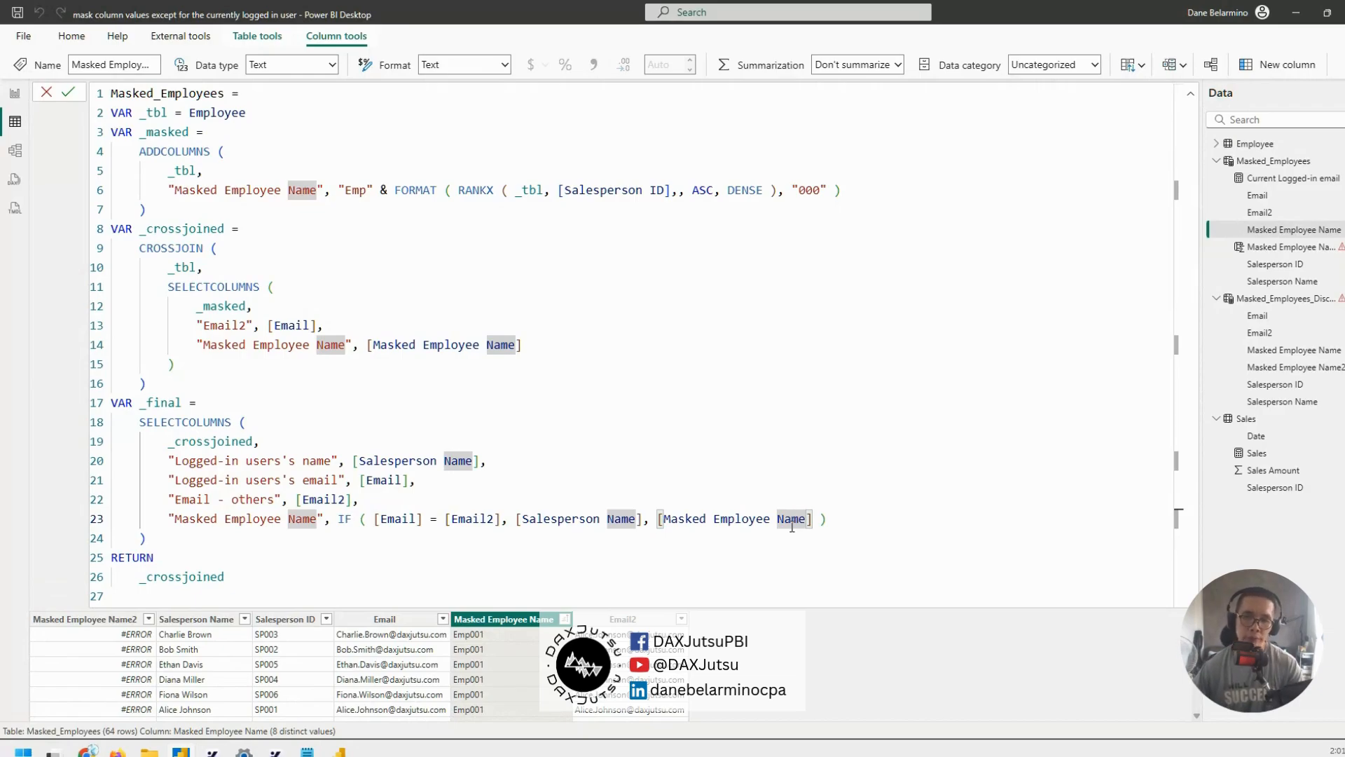
- Make the Masked_Employees formula return _final instead of _crossjoined and commit it
key("Up")
key("Up")
key("Up")
key("Up")
key("Up")
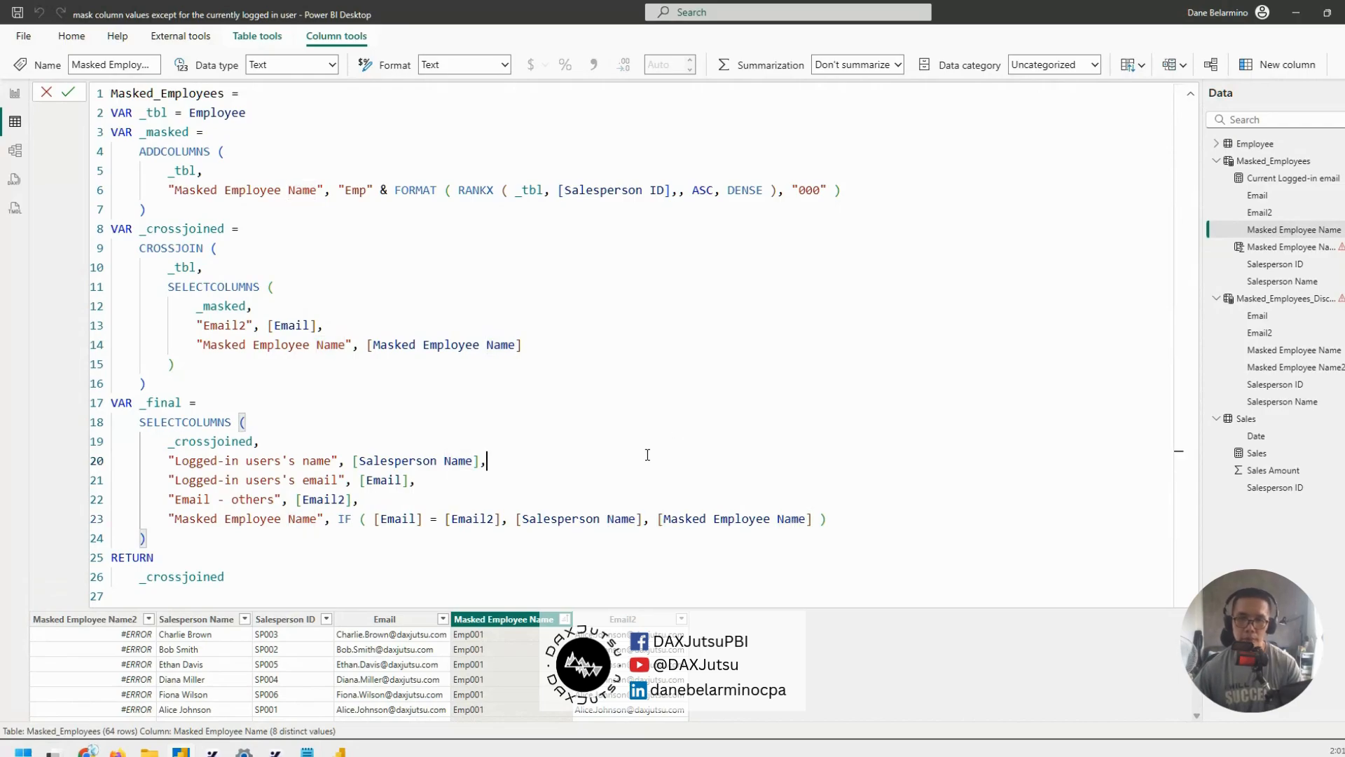
key("Left")
key("Left")
key("Left")
key("Left")
key("Left")
key("Left")
key("Left")
key("Left")
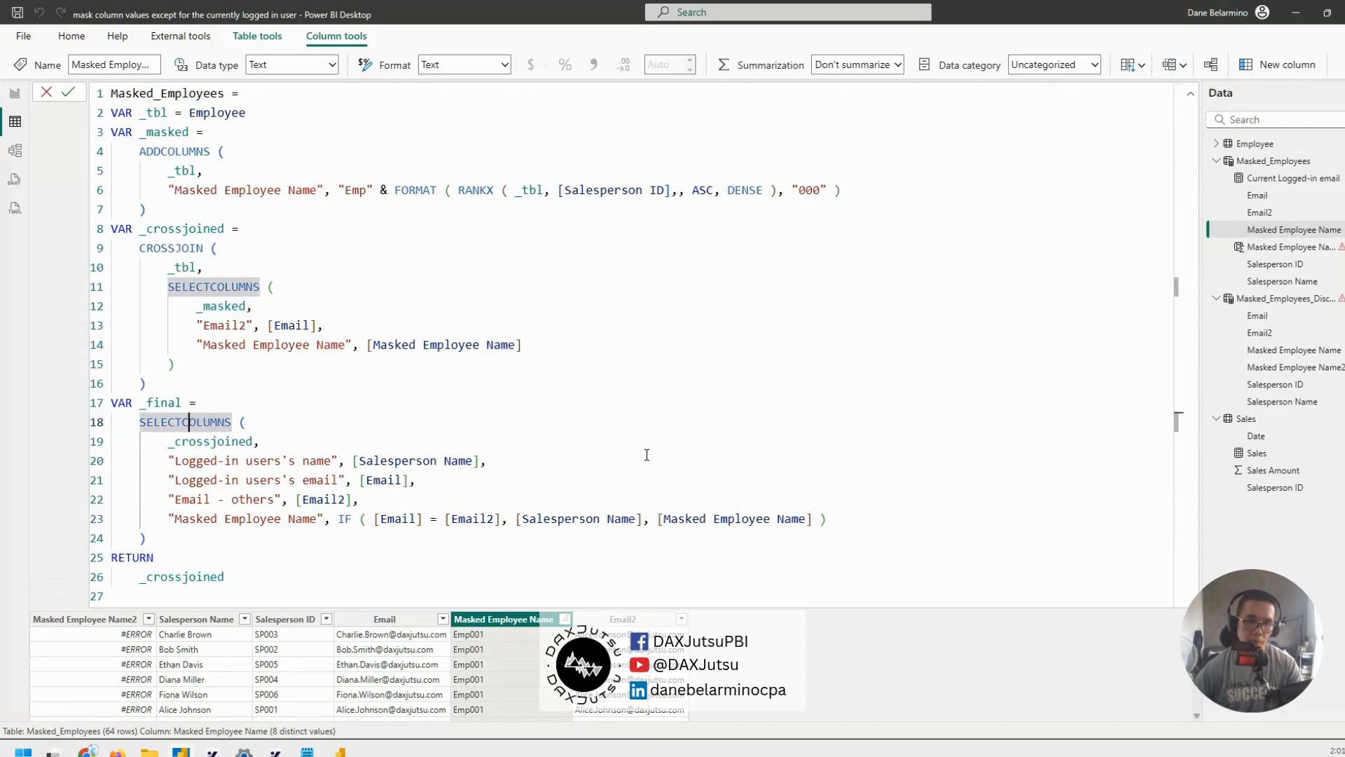
key("Up")
key("Left")
key("Down")
key("Down")
key("Down")
key("Down")
key("Down")
key("Down")
key("Down")
key("Down")
key("Down")
key("Home")
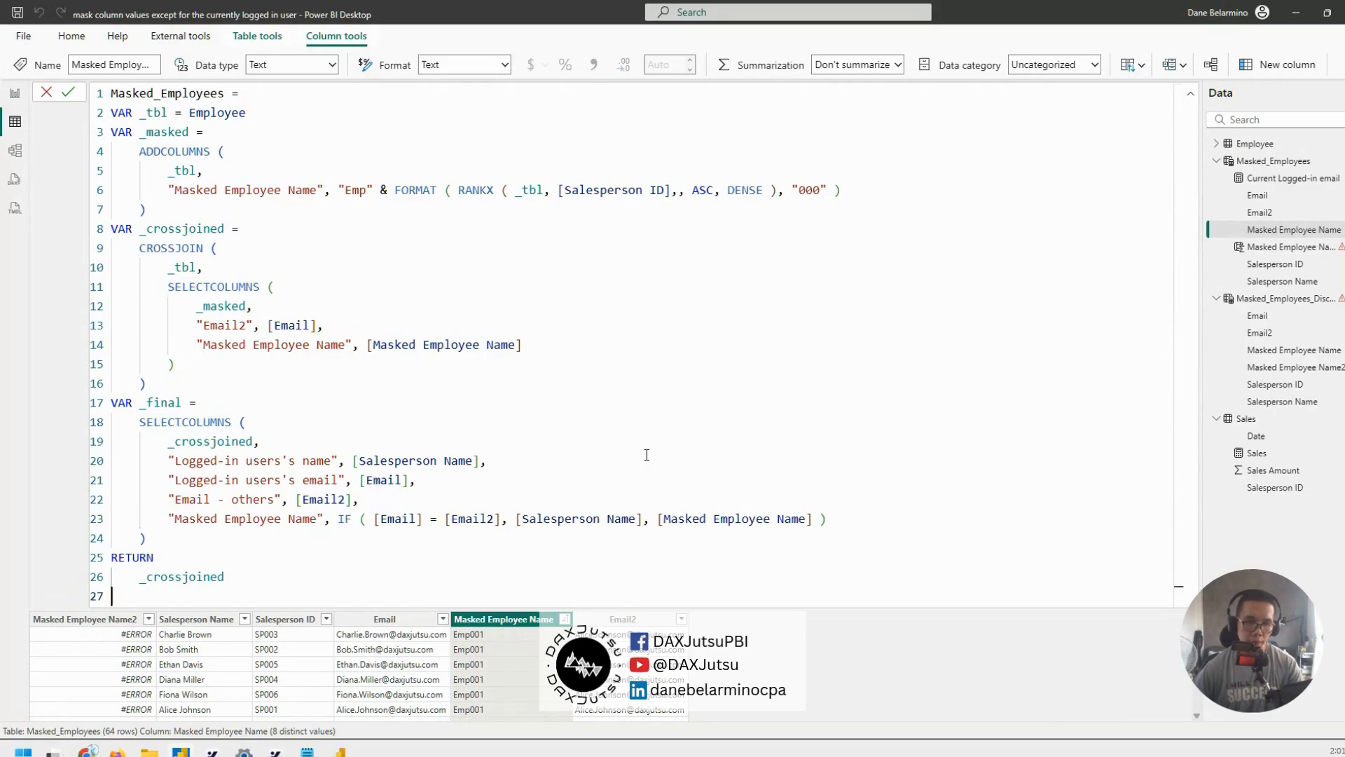
key("shift+End")
type("_final")
key("Return")
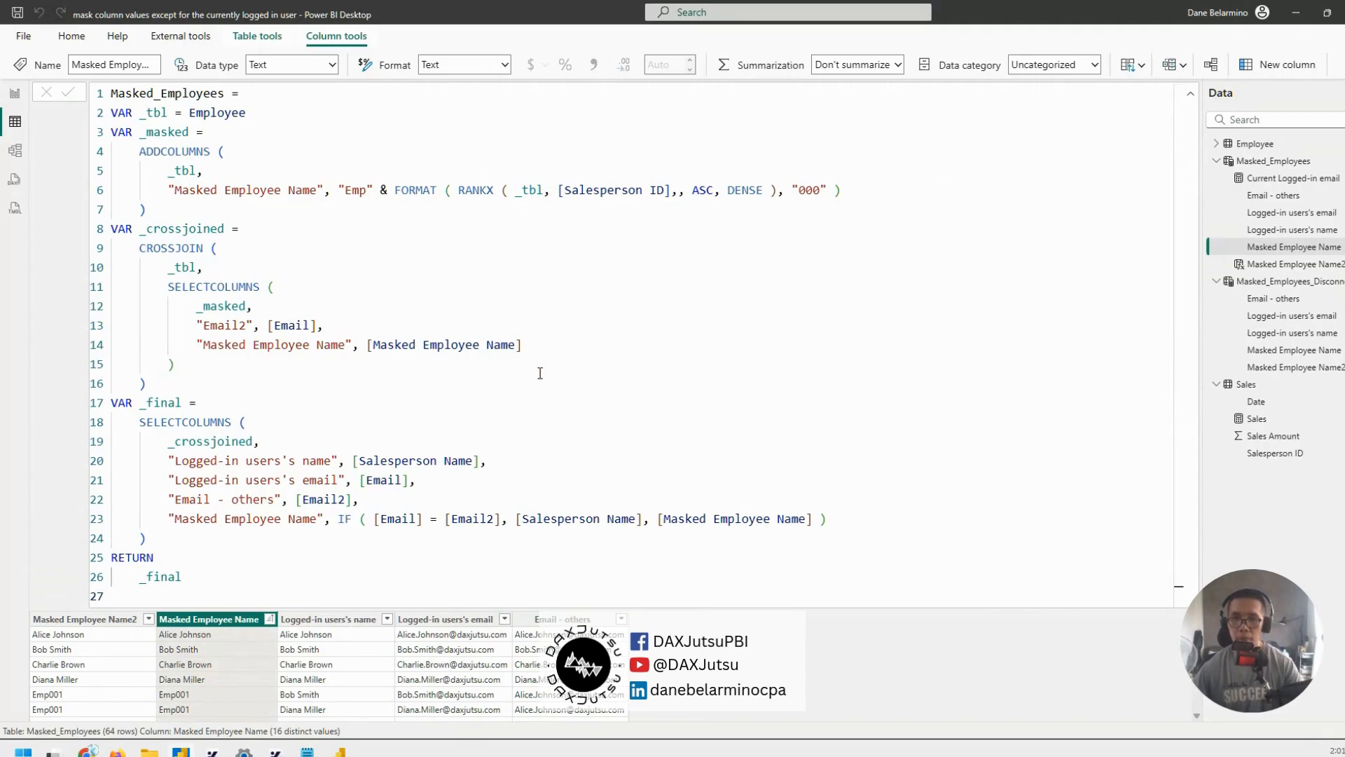
- Collapse the Masked_Employees table formula and show the full formula of the Masked Employee Name2 column
left_click(1191, 93)
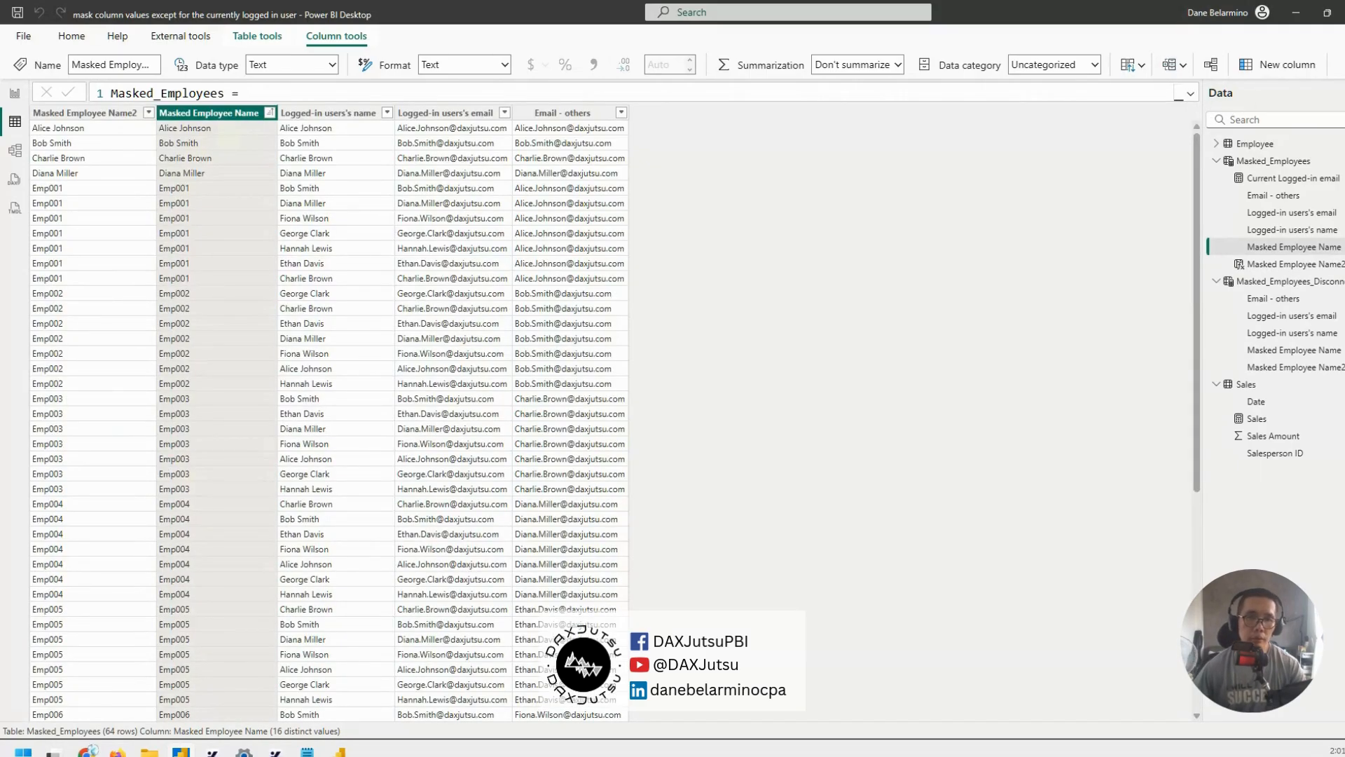
left_click(131, 115)
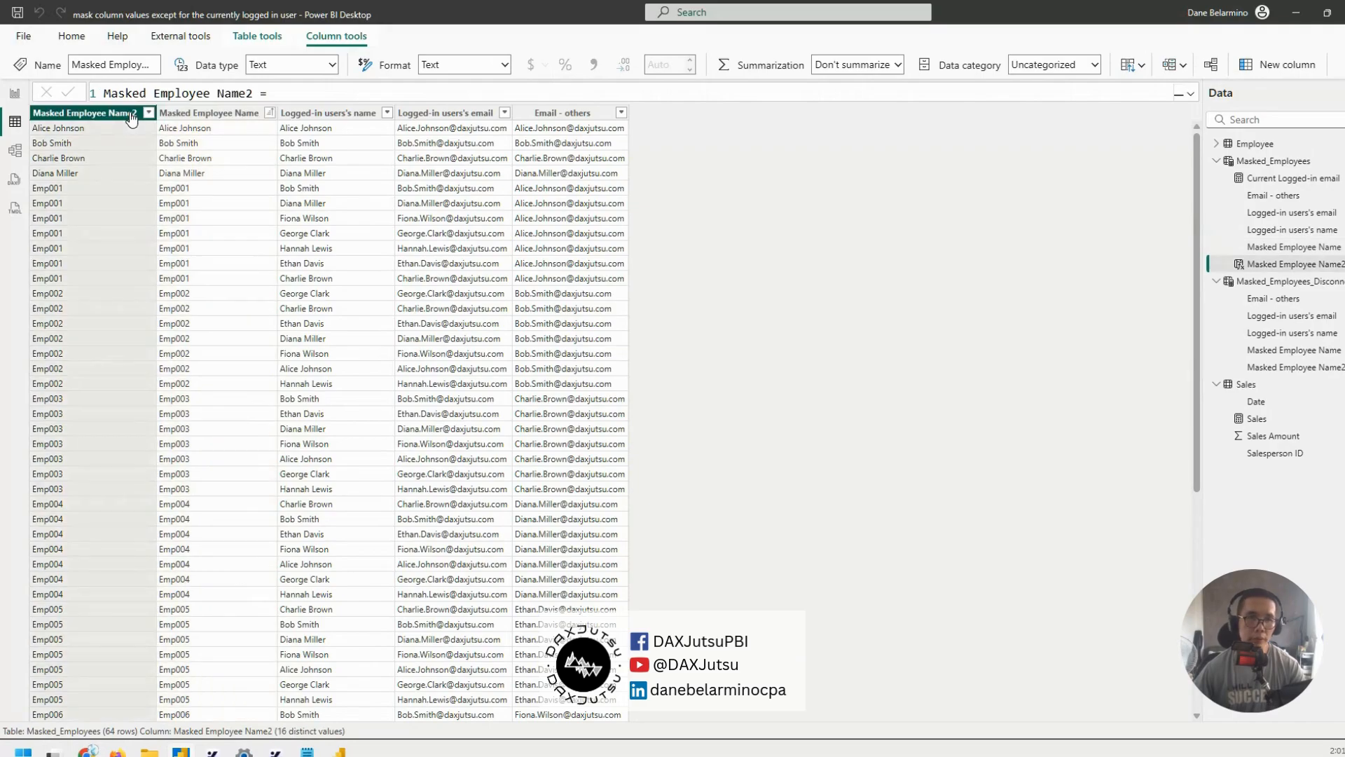
left_click(1190, 94)
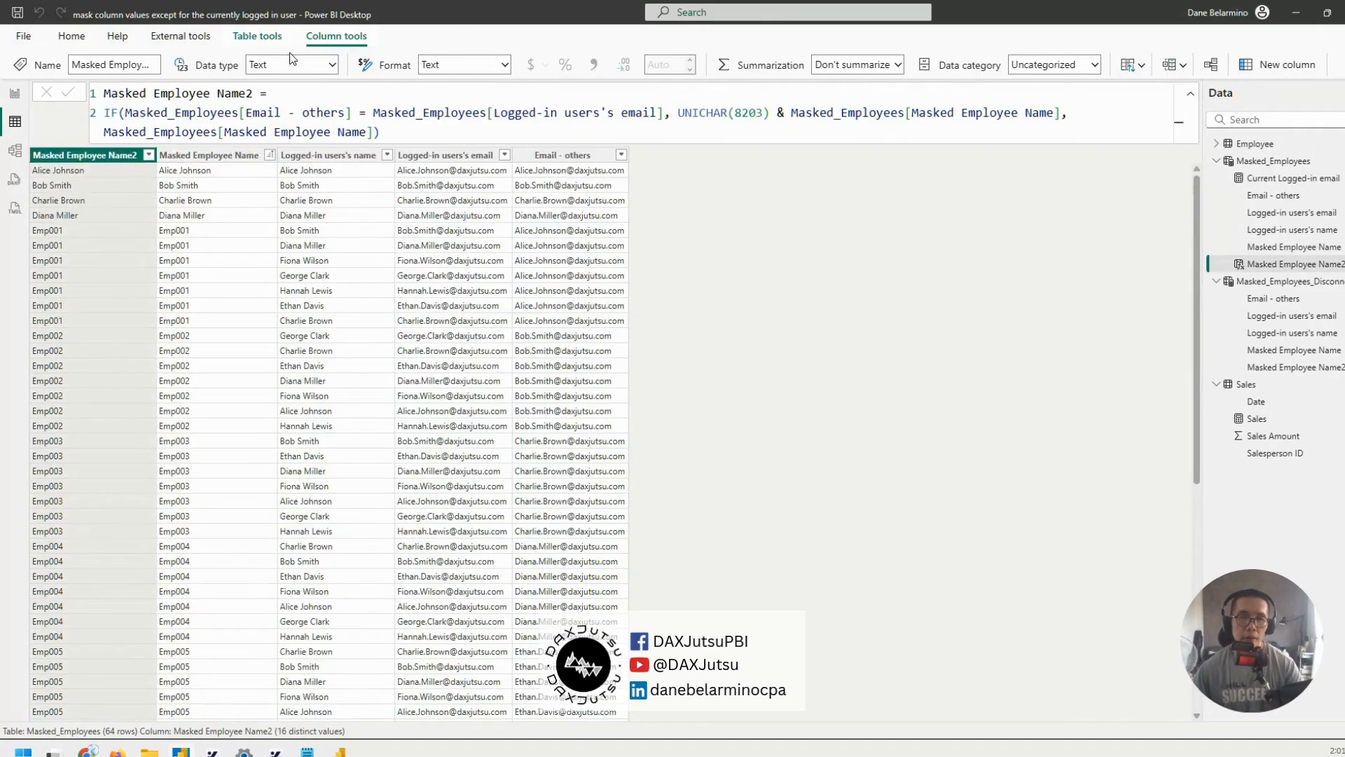
- Examine the Masked Employee Name2 formula: the comparison of [Email - others] with [Logged-in users's email] and the UNICHAR(8203) prefix
left_click(267, 114)
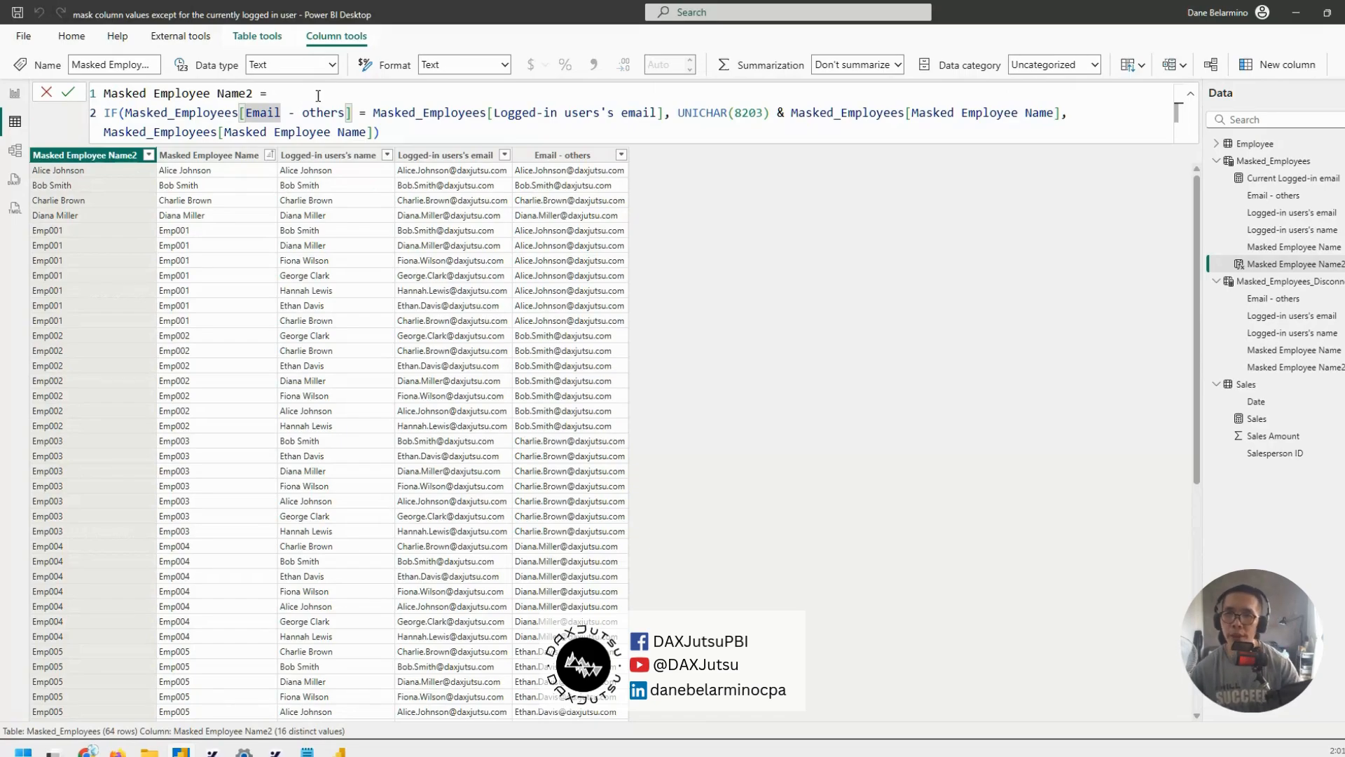
double_click(727, 114)
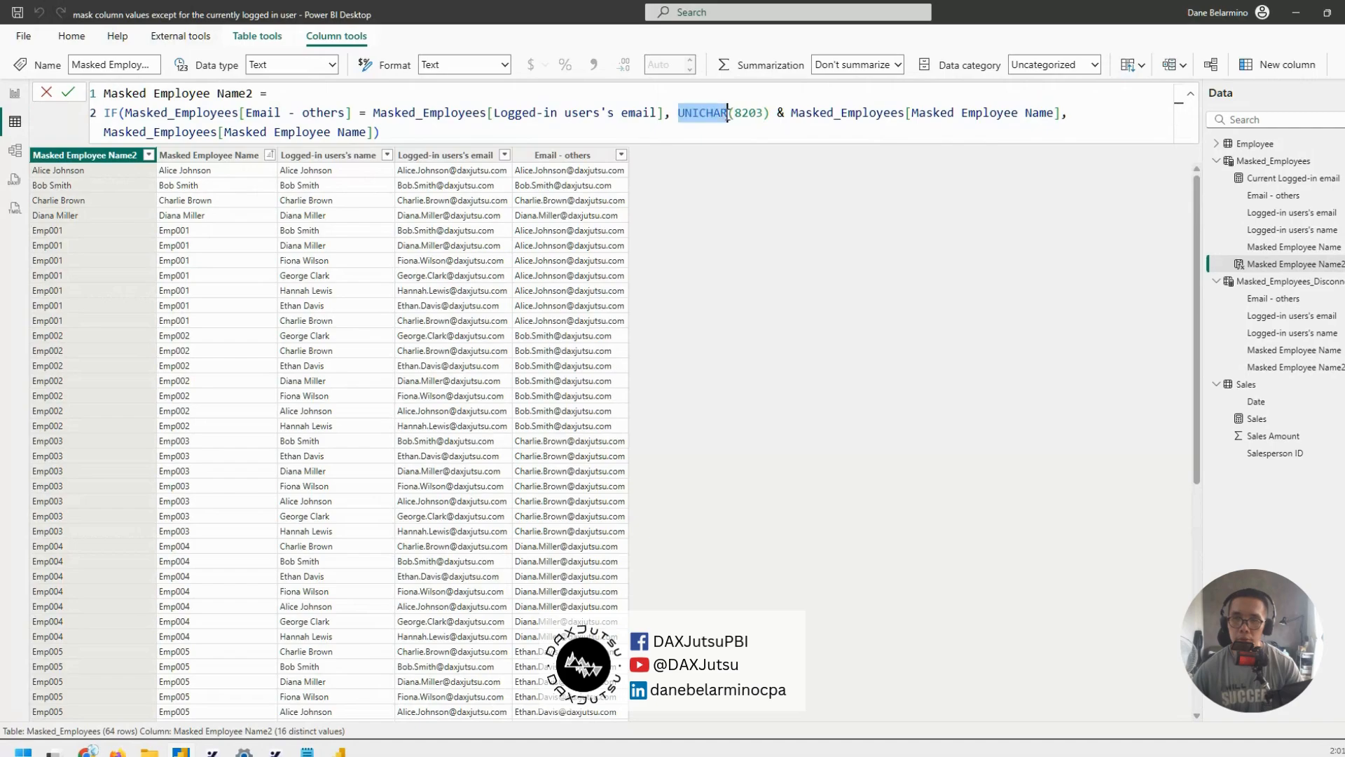
left_click(720, 114)
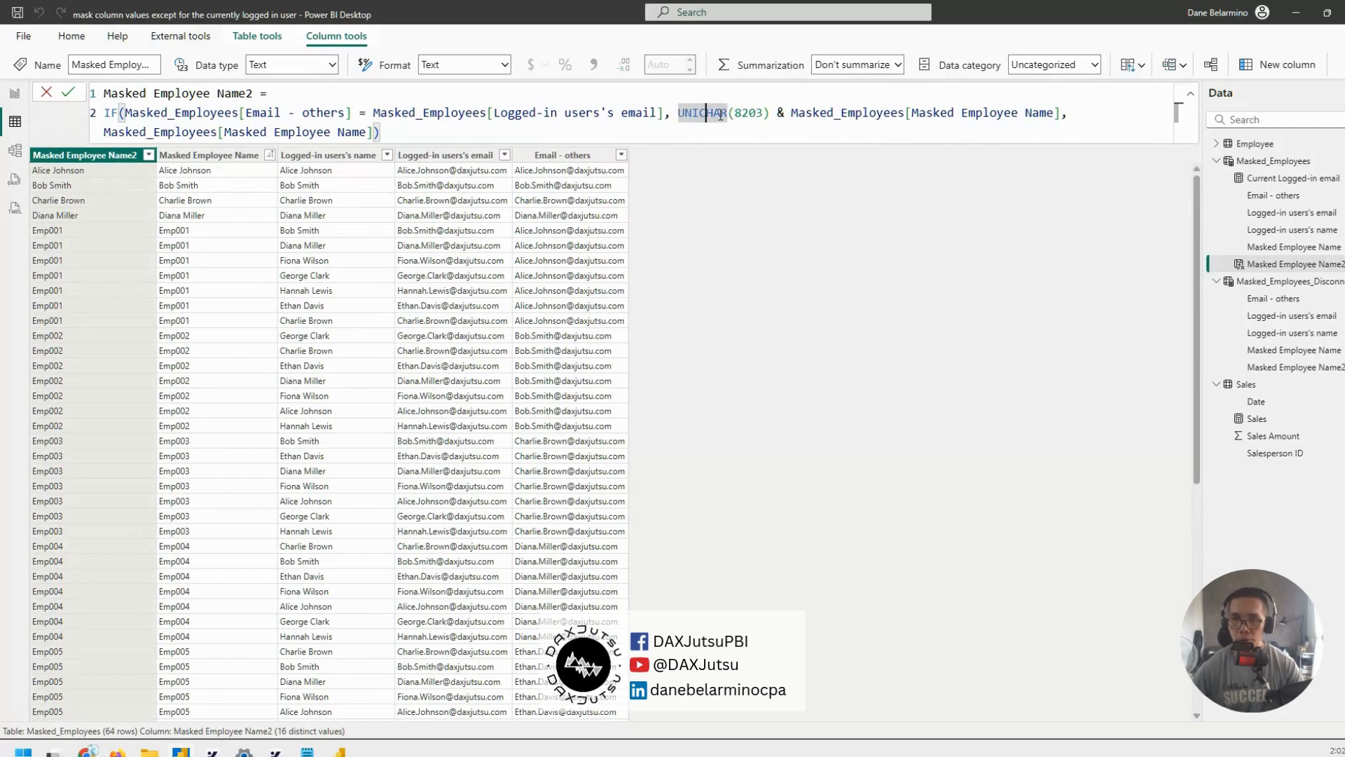
key("ctrl+shift+Right")
key("ctrl+shift+Right")
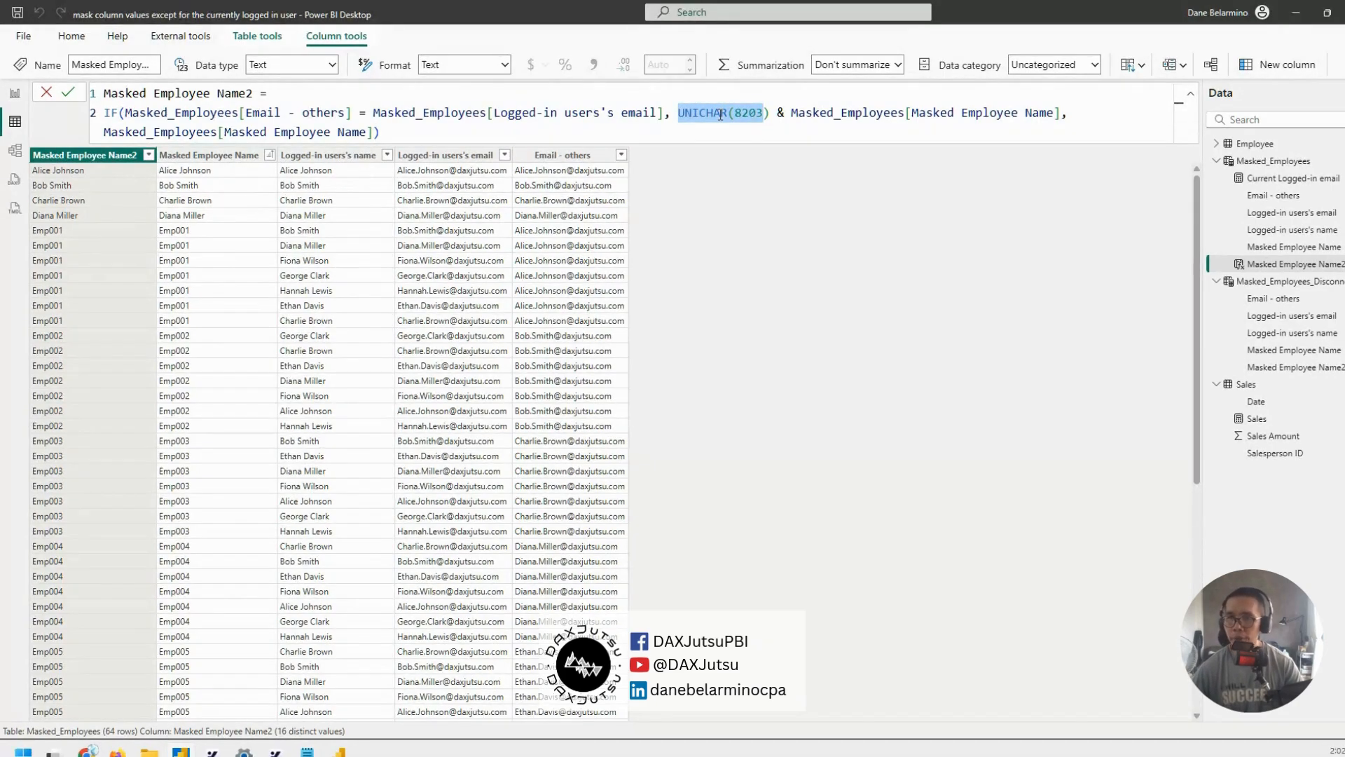
key("ctrl+shift+Right")
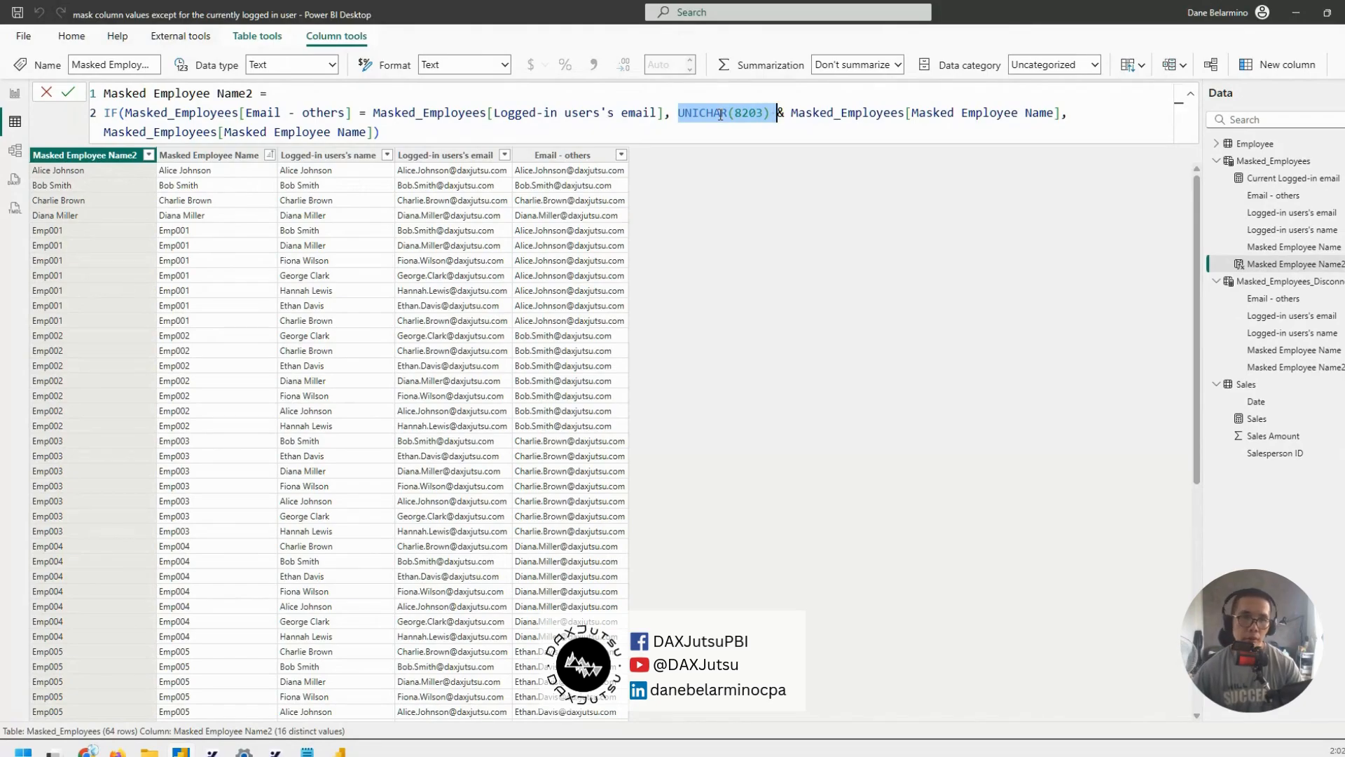
left_click(267, 113)
left_click(345, 114)
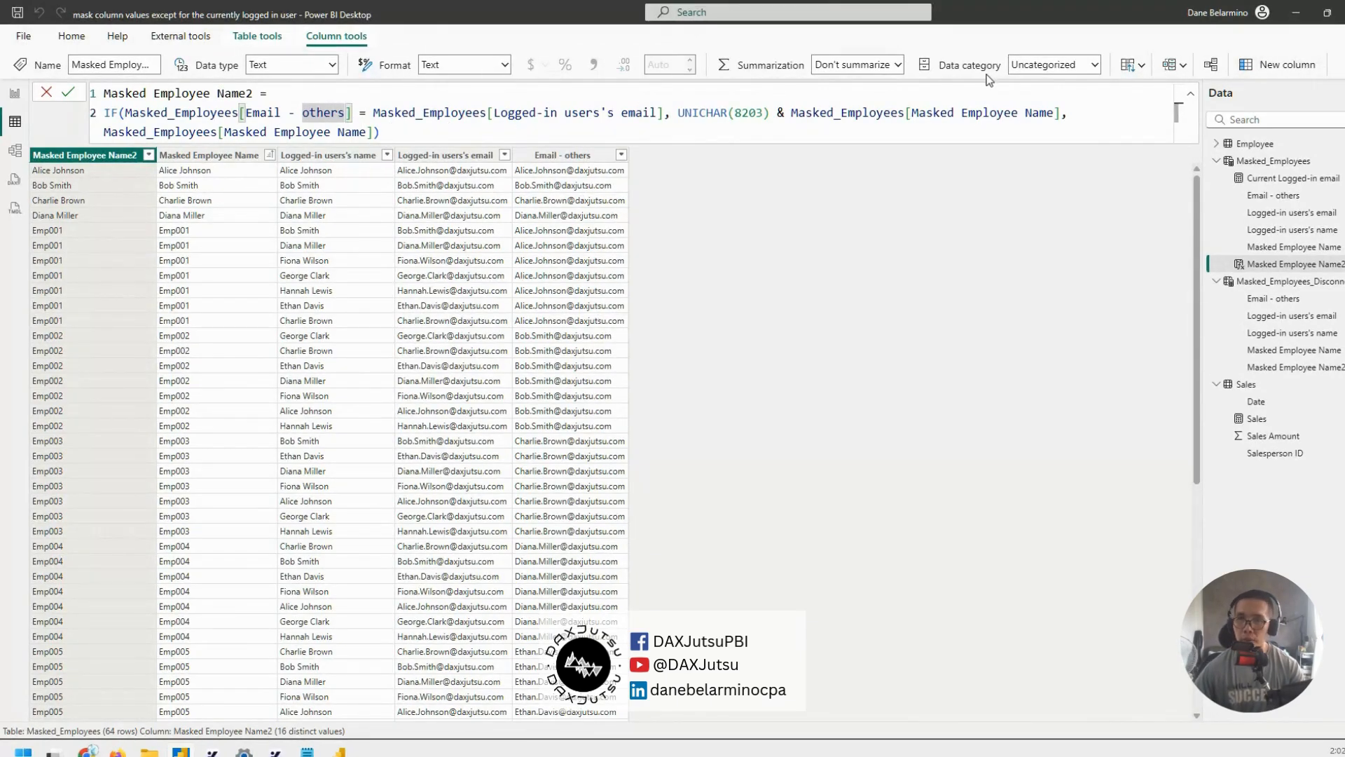
- In the Masked Employee Name2 formula, replace the [Masked Employee Name] after UNICHAR(8203) & with [Logged-in users's name] and commit it
double_click(941, 113)
key("ctrl+shift+Right")
key("ctrl+shift+Right")
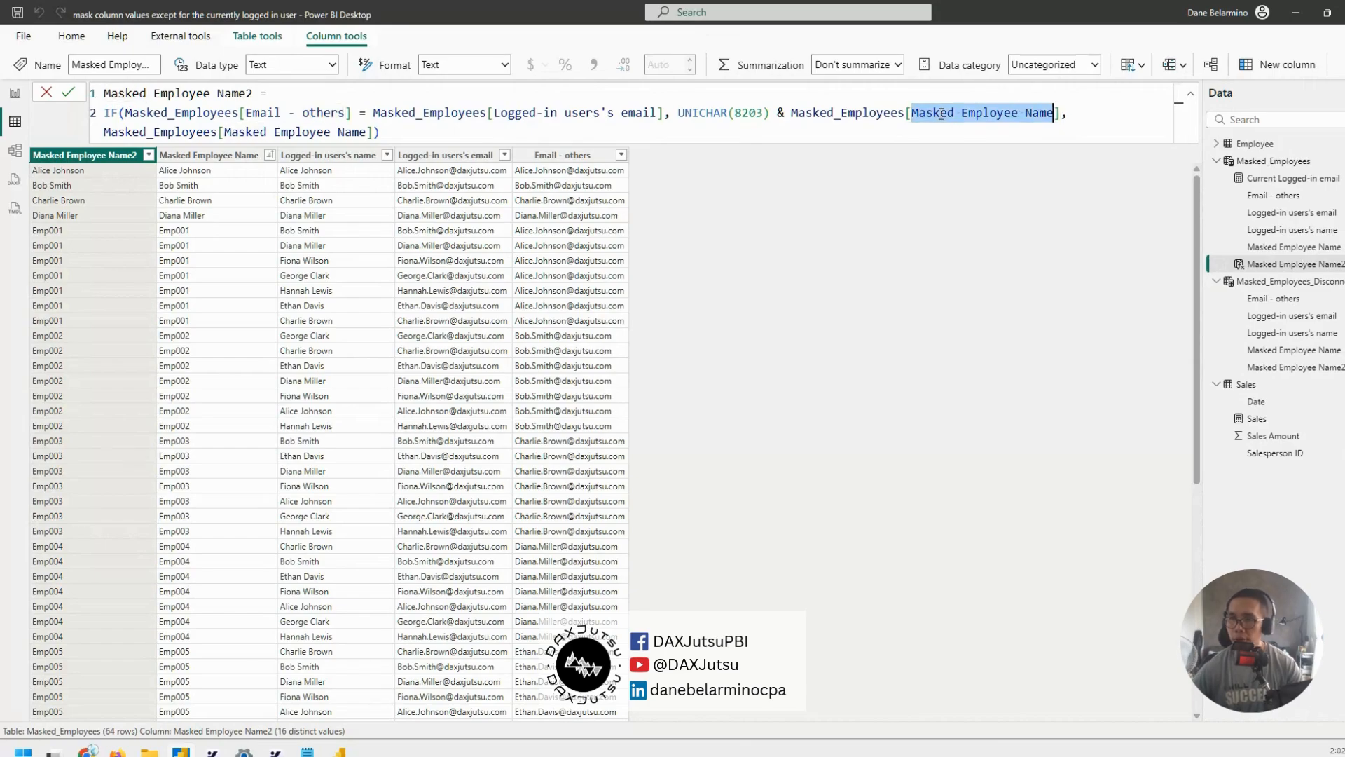
type("logged],")
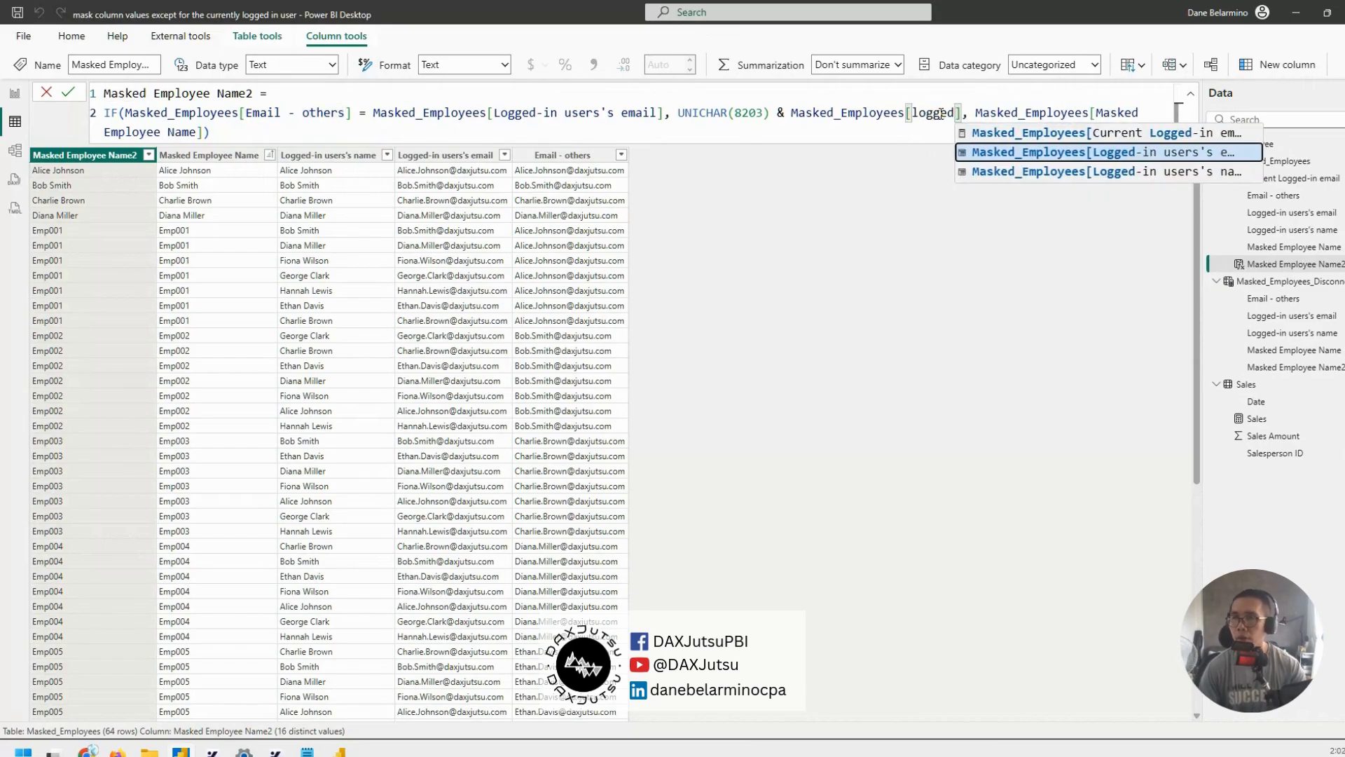
key("BackSpace")
key("BackSpace")
key("BackSpace")
key("BackSpace")
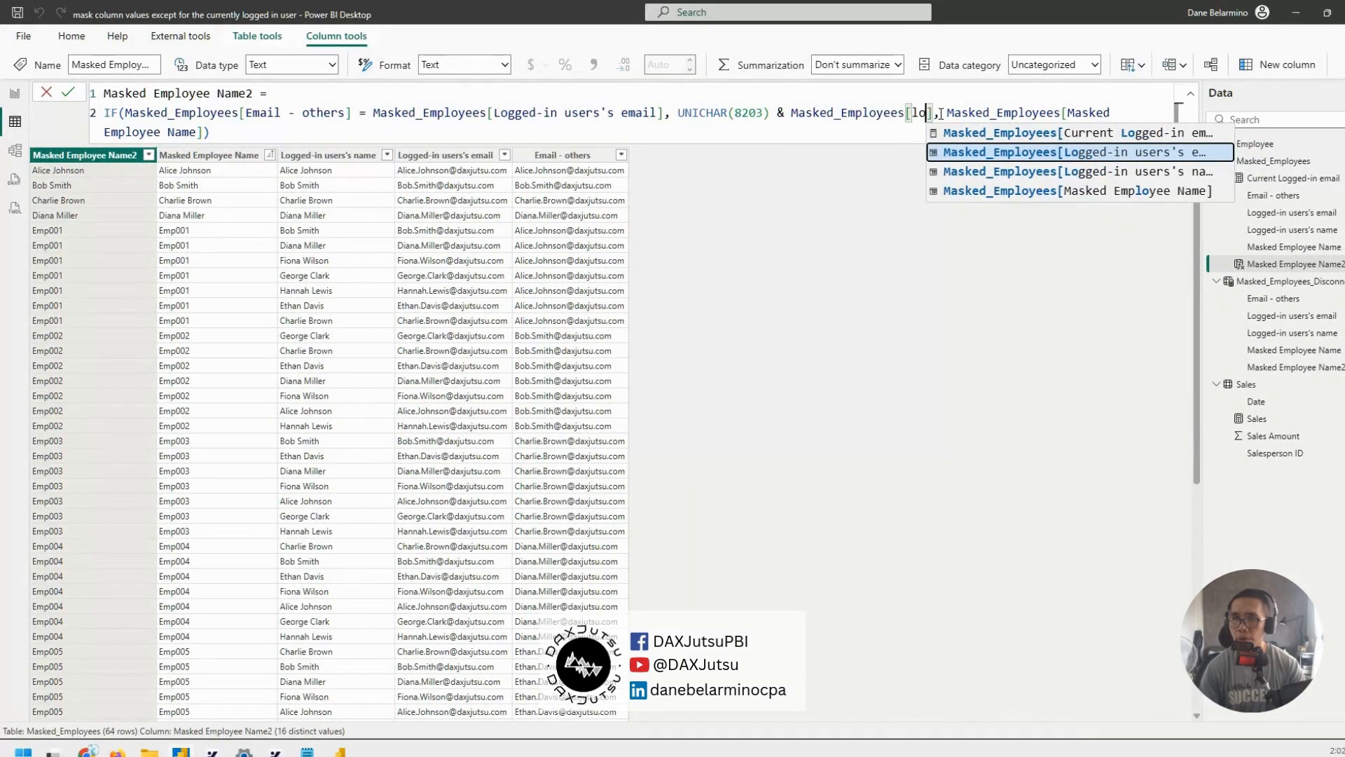
key("BackSpace")
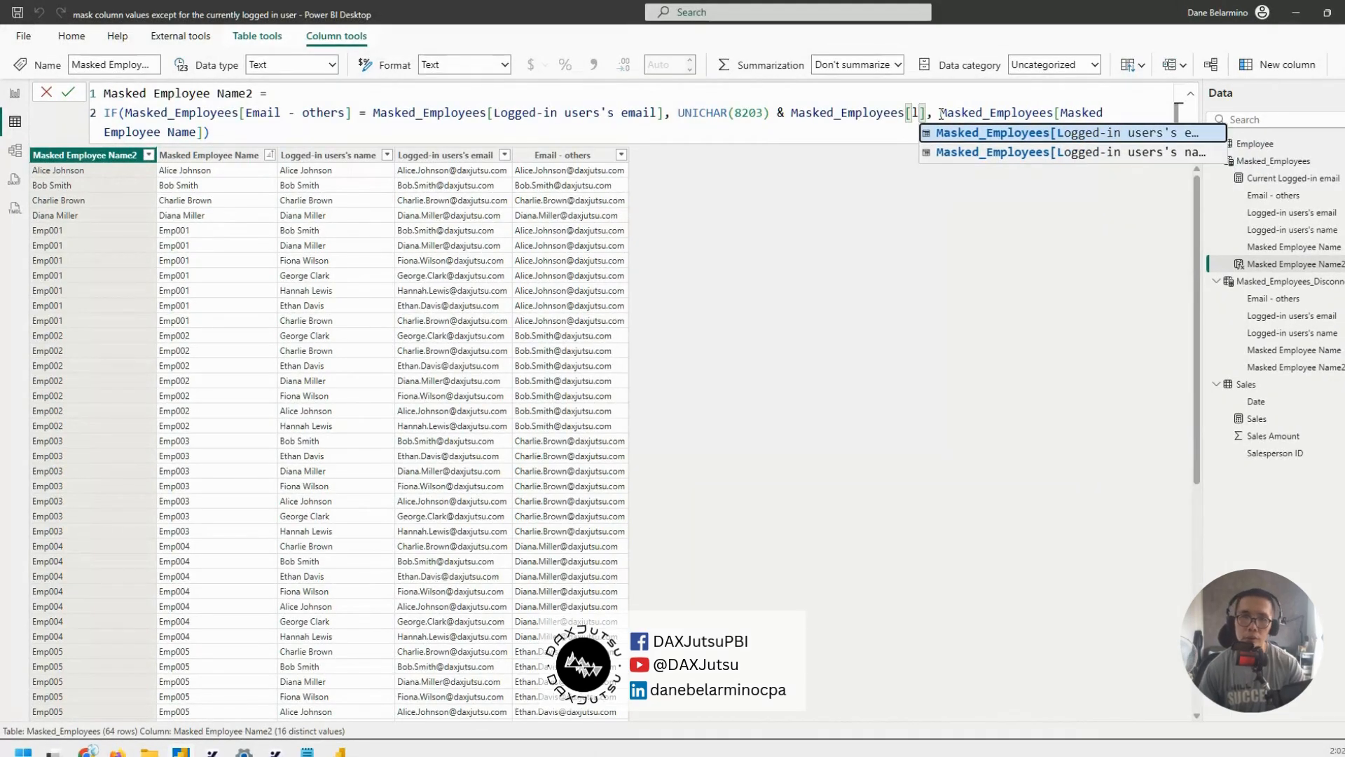
type("ogged")
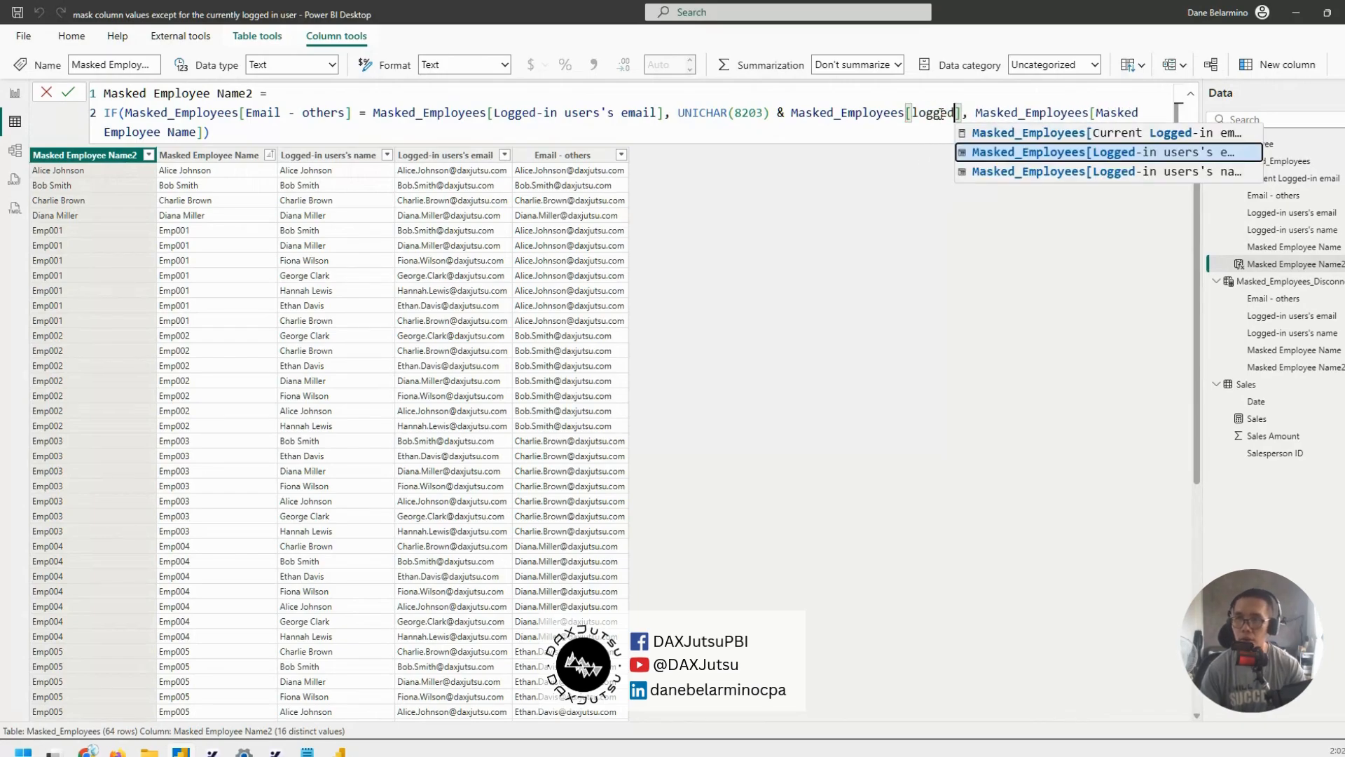
type("-in users")
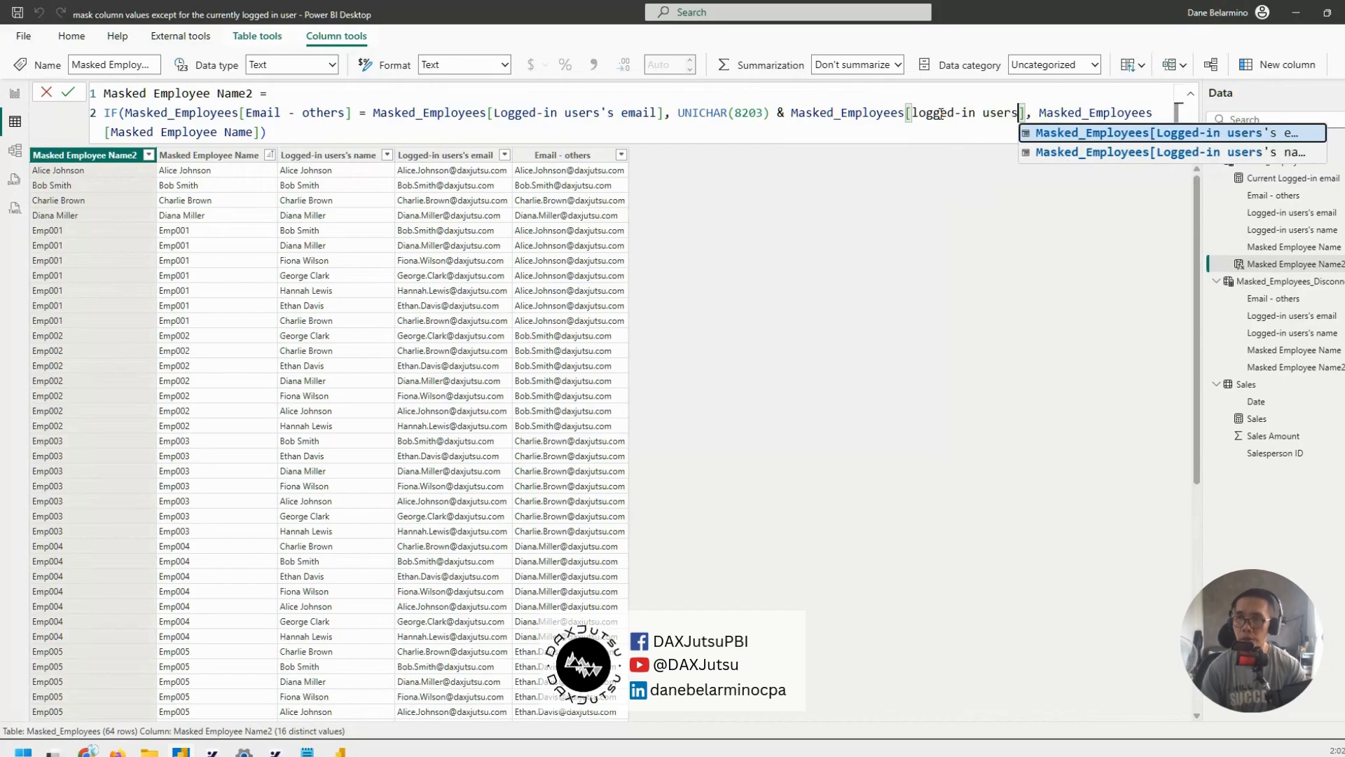
key("Down")
key("Tab")
key("Return")
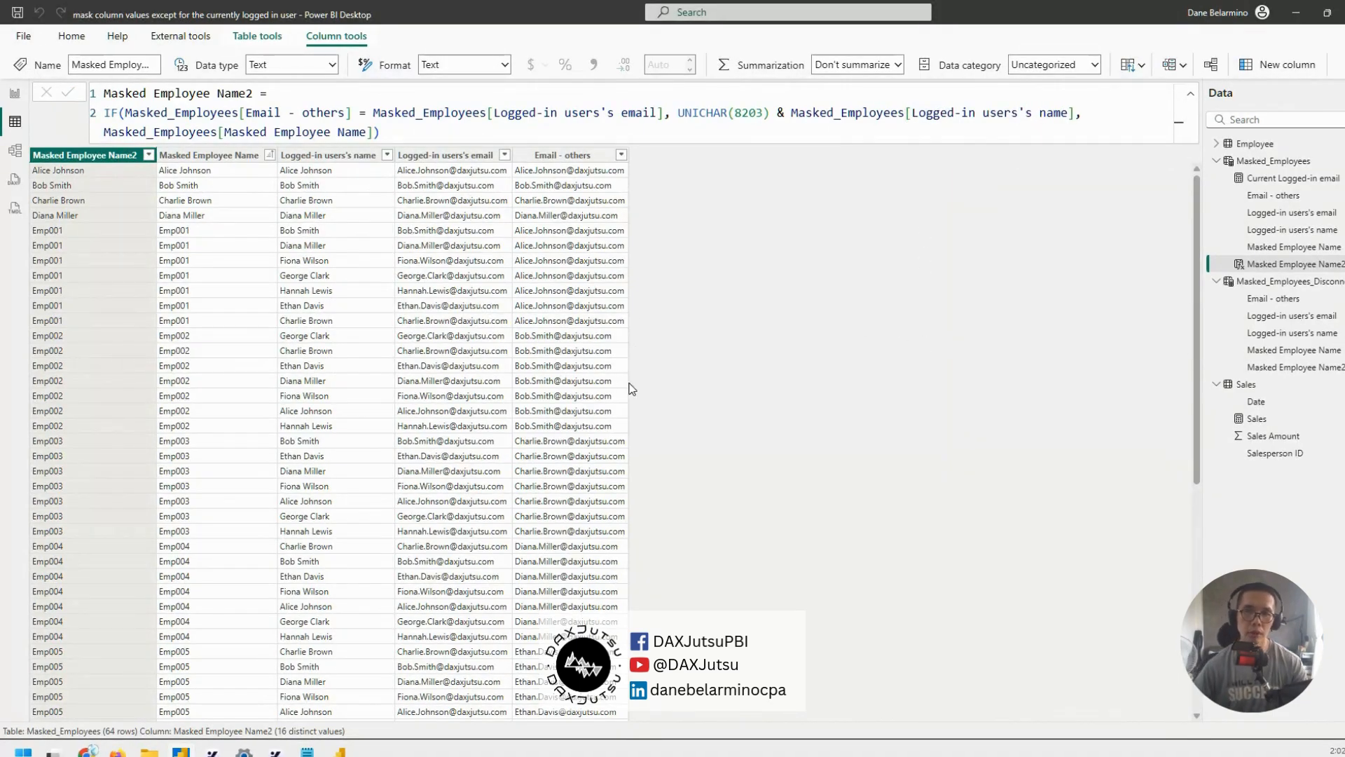
- Open the Current Logged-in email measure from the report page and examine its hard-coded email and the comment about USERPRINCIPALNAME()
scroll(1031, 338, "down", 3)
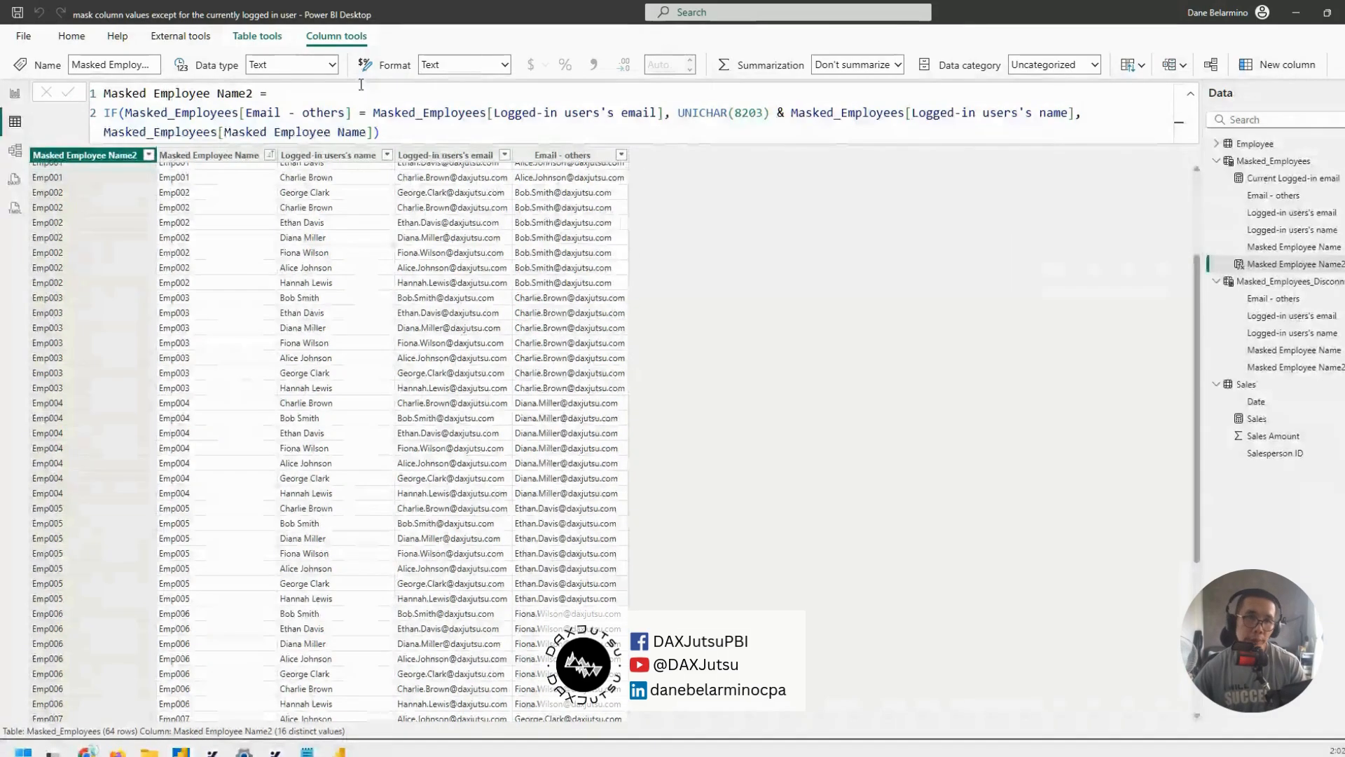
left_click(13, 93)
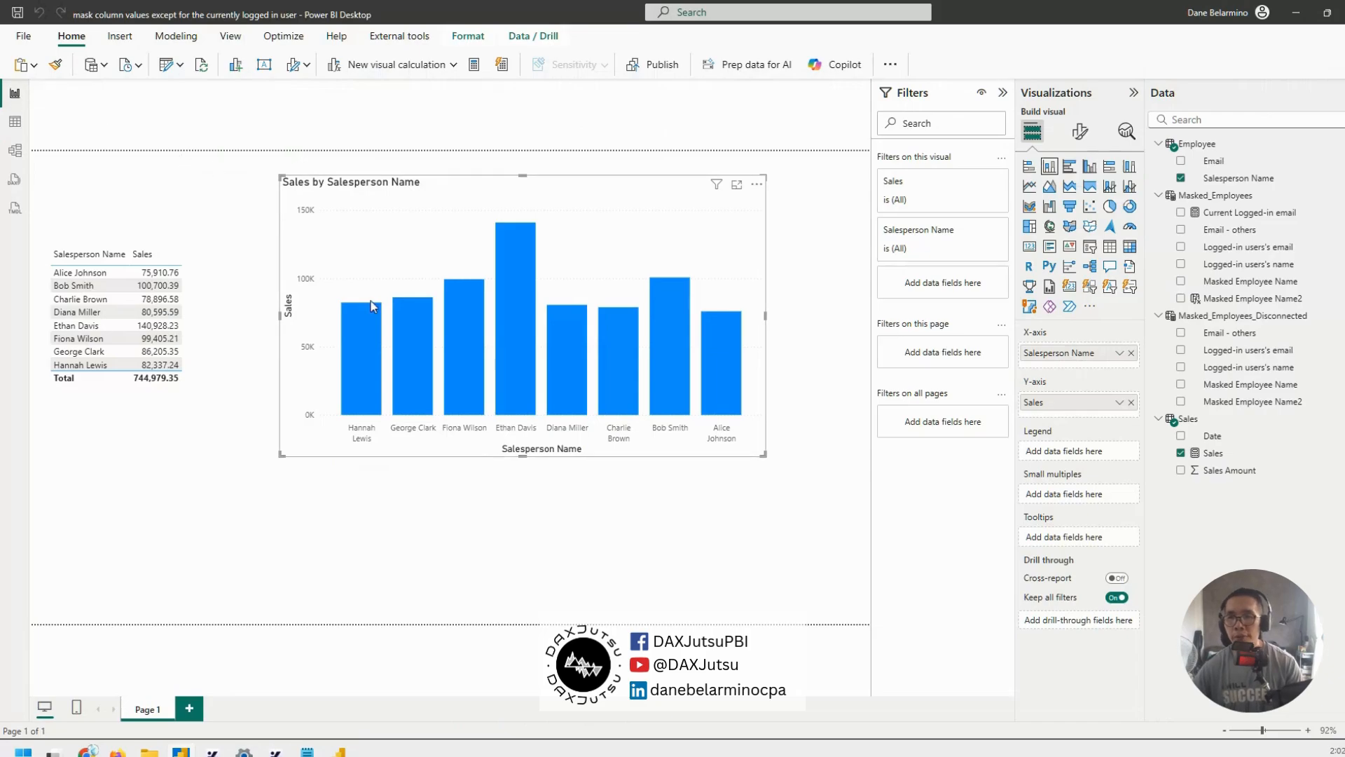
left_click_drag(634, 234, 641, 233)
left_click(1296, 215)
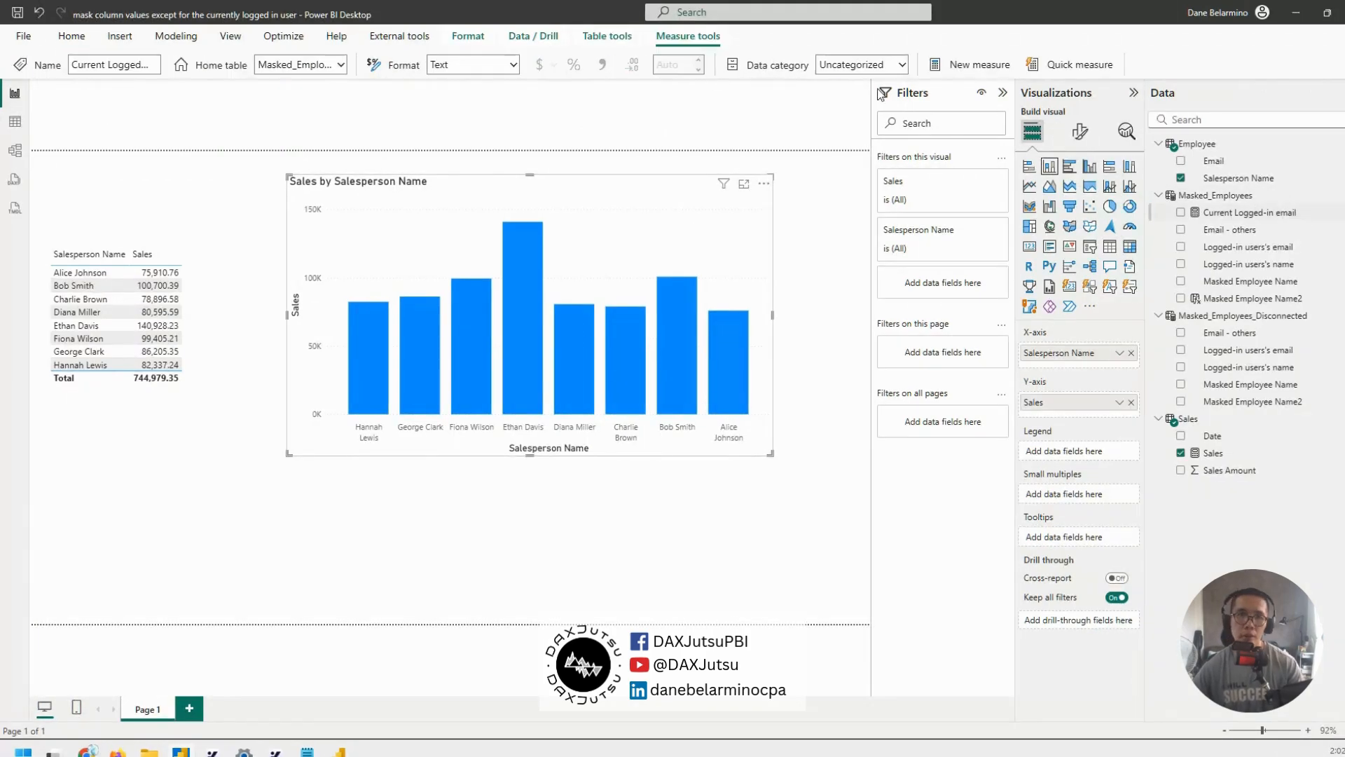
double_click(462, 113)
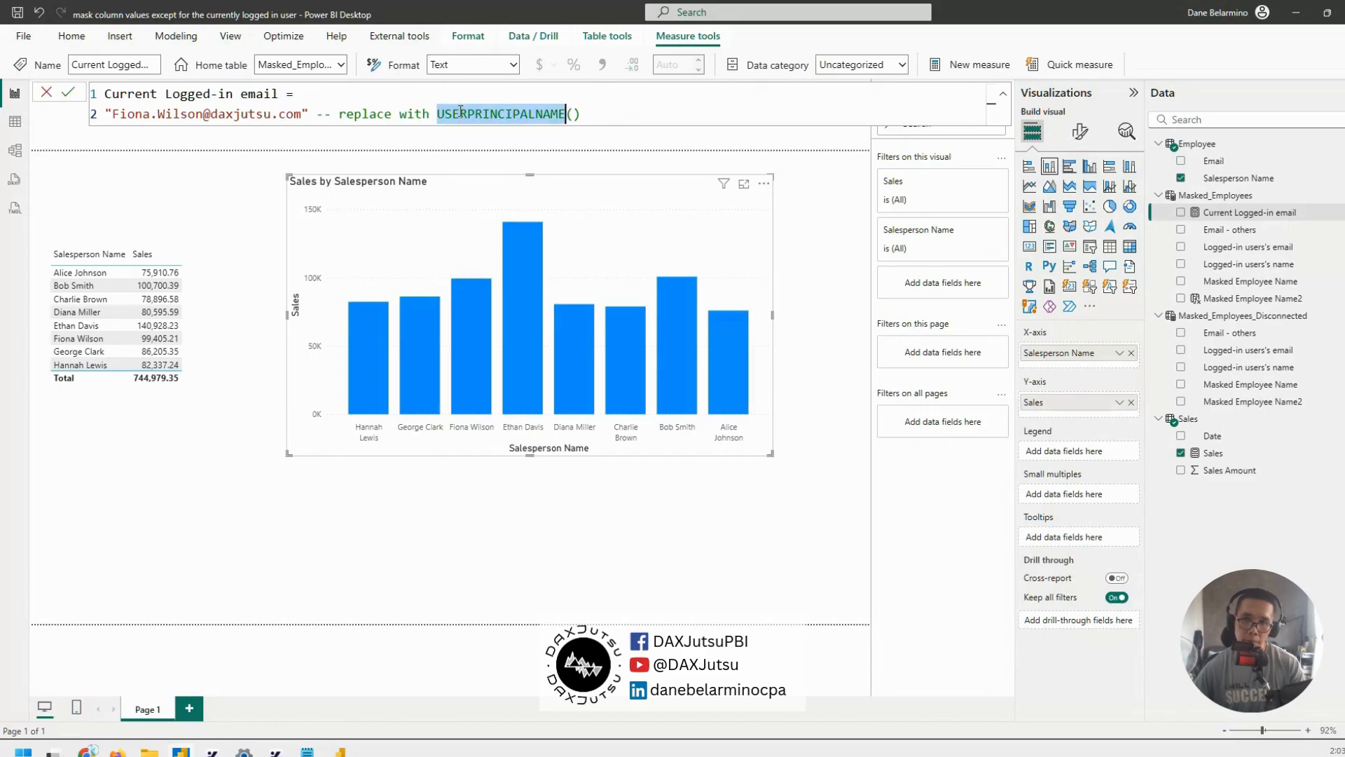
left_click_drag(622, 120, 439, 115)
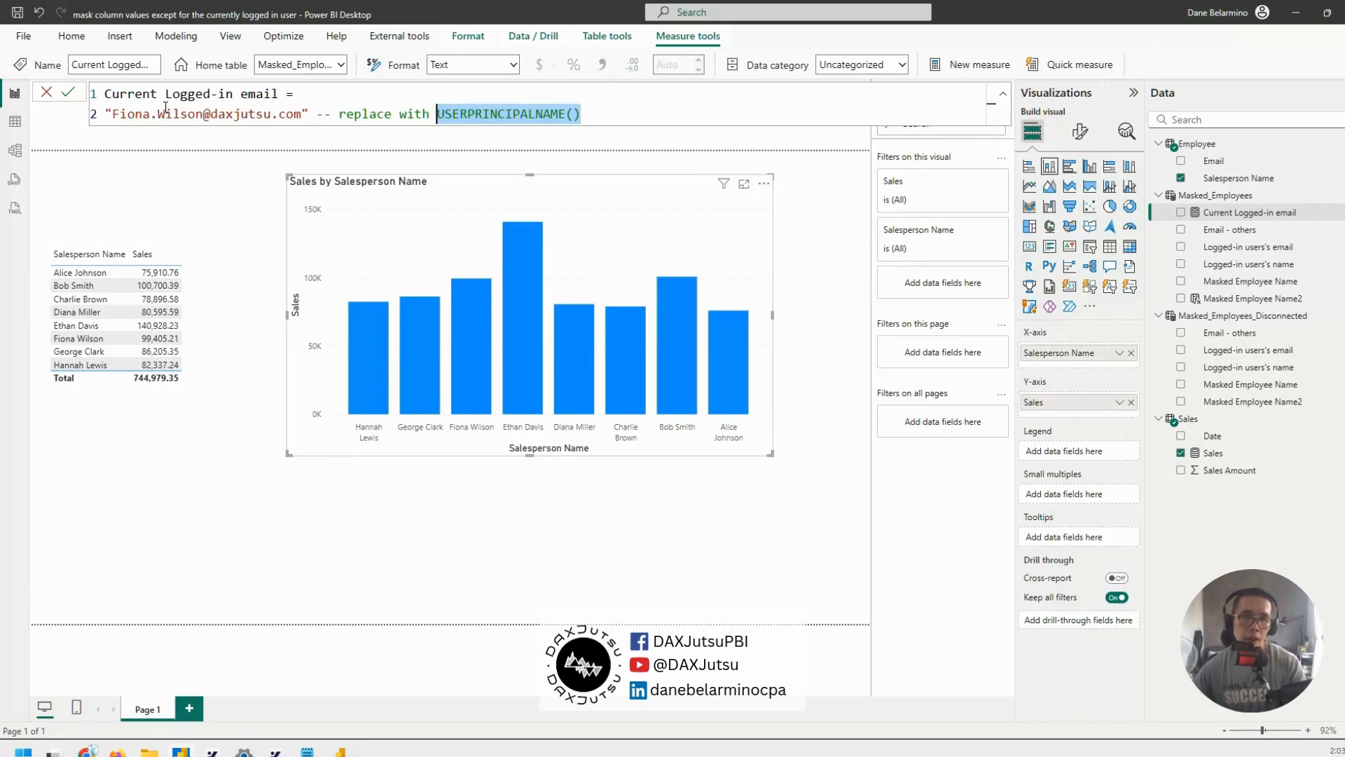
left_click_drag(113, 116, 302, 114)
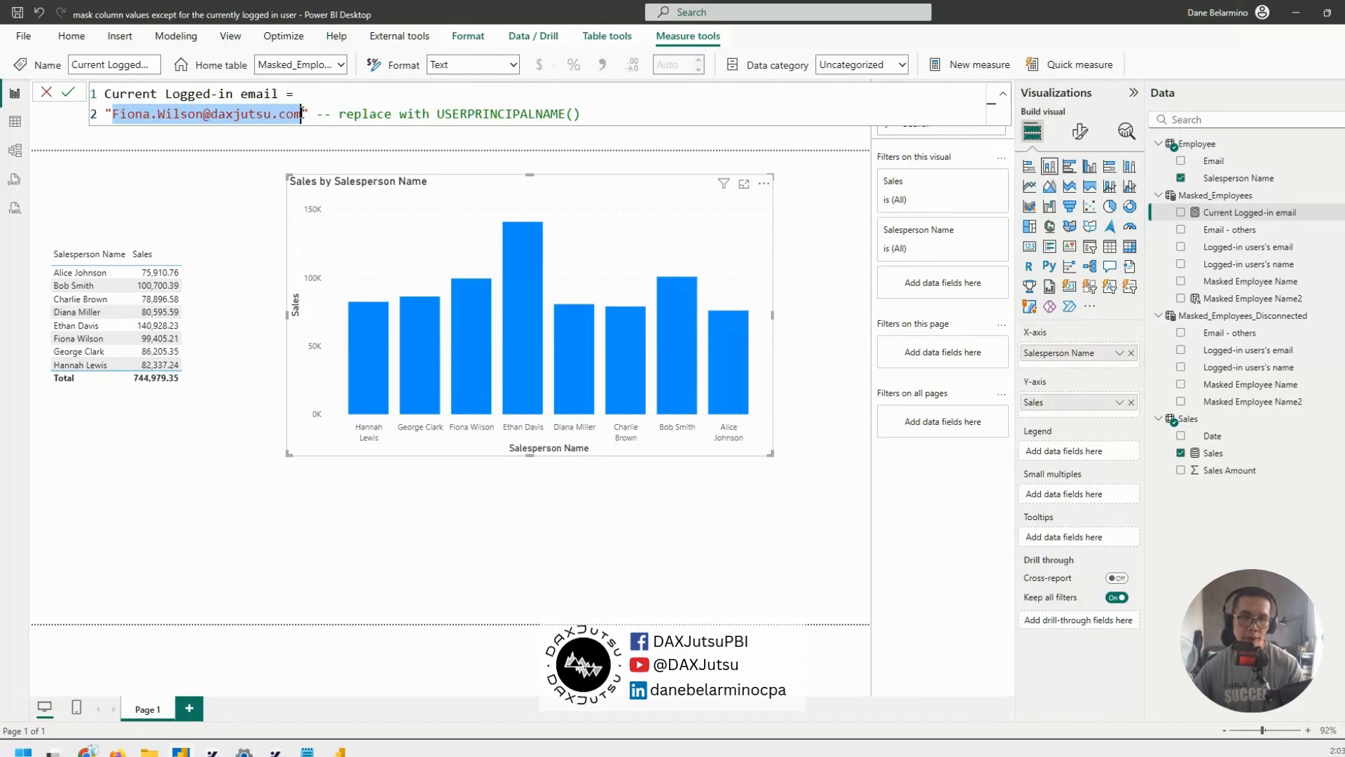
left_click(303, 114)
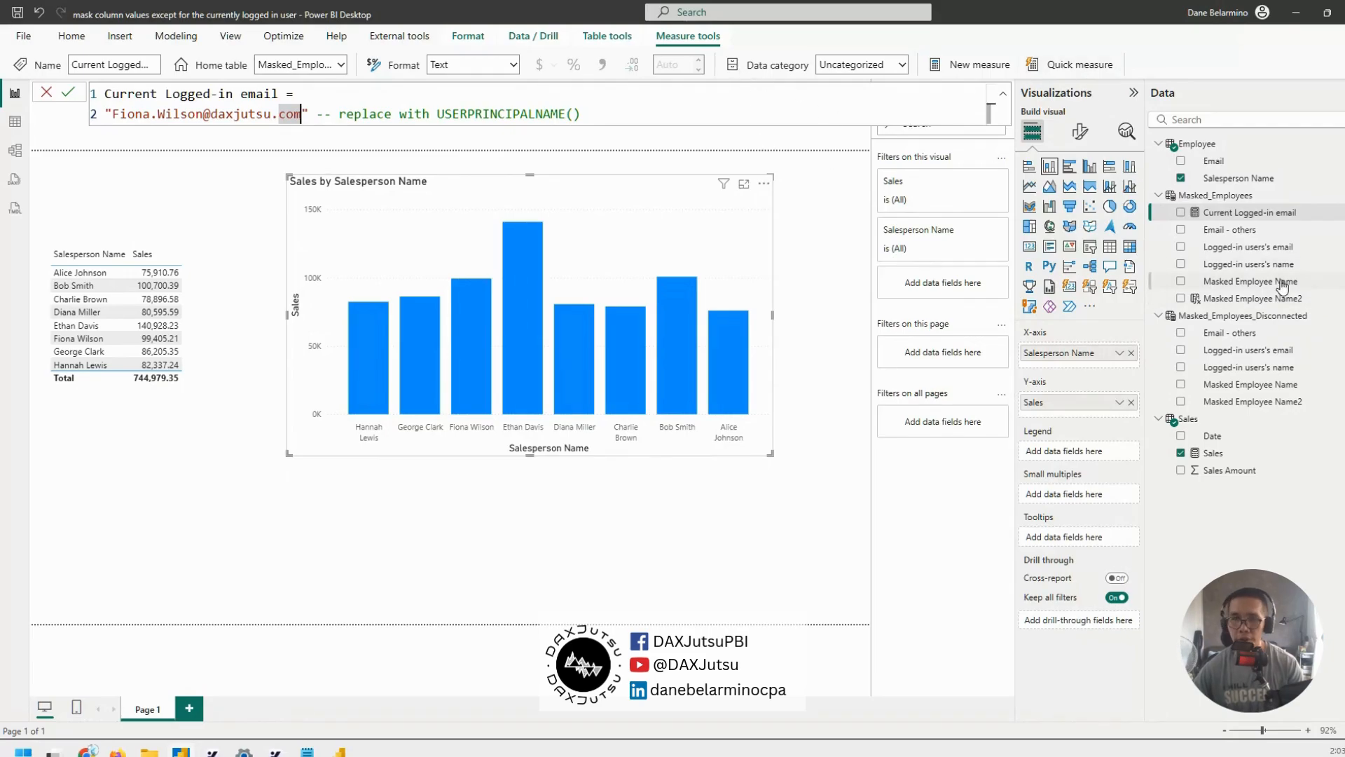
- Move the sales column chart to the page's upper edge, reduce its height, and move the salesperson table up beside it
left_click_drag(693, 261, 690, 159)
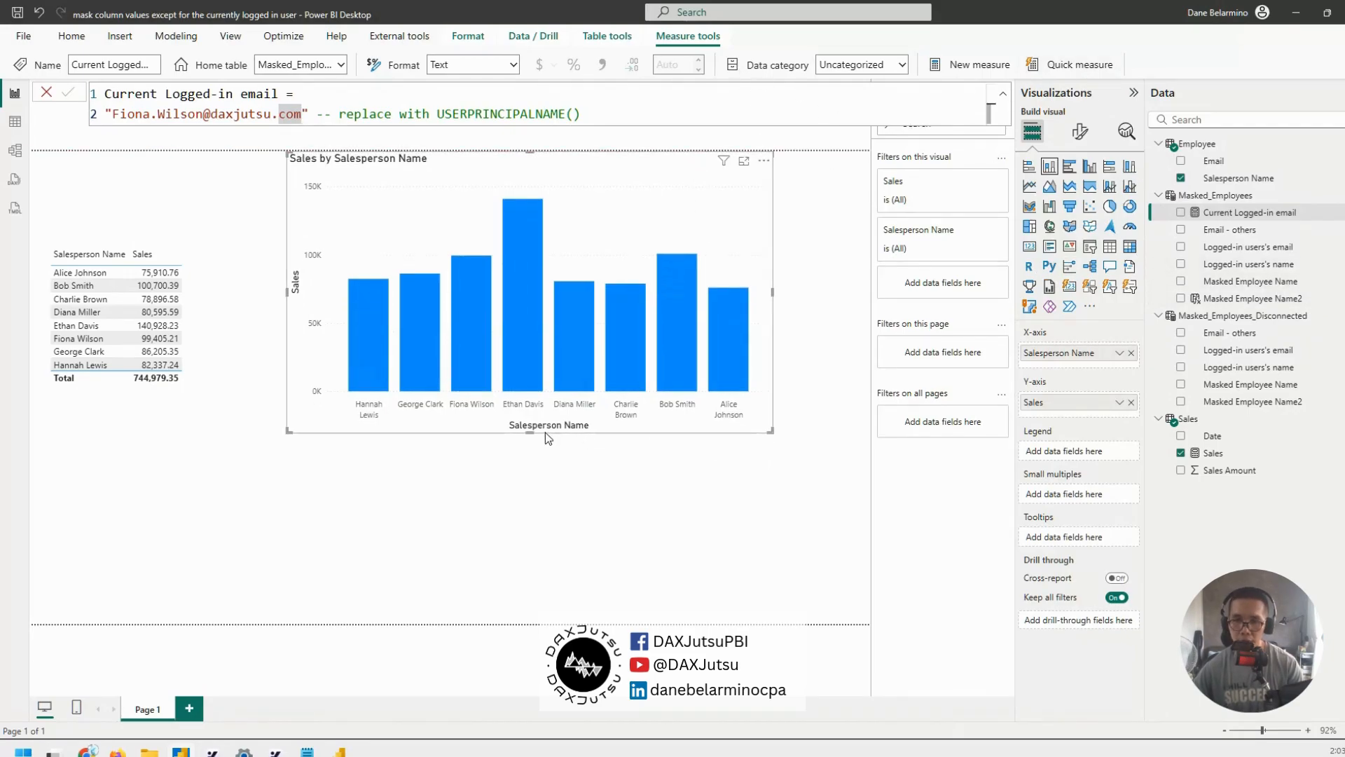
left_click_drag(529, 432, 529, 346)
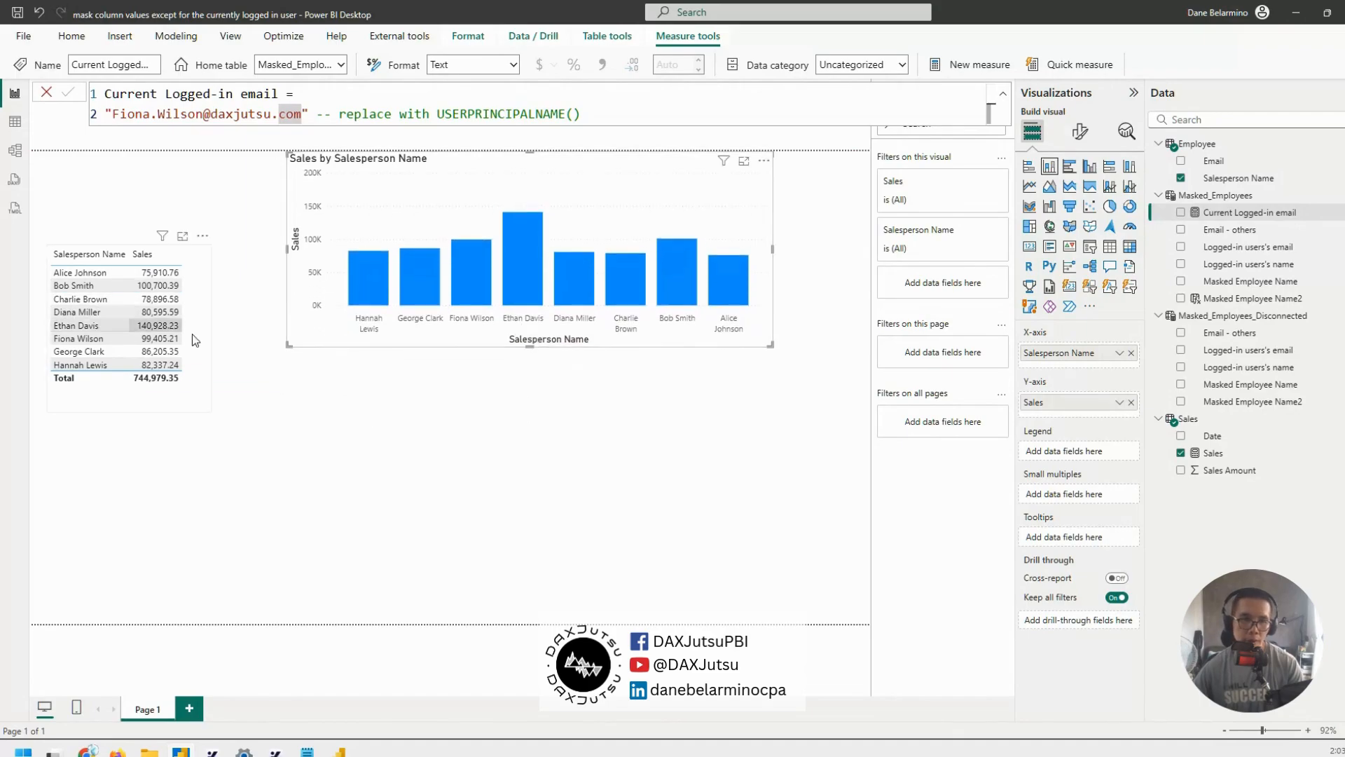
left_click_drag(212, 233, 234, 139)
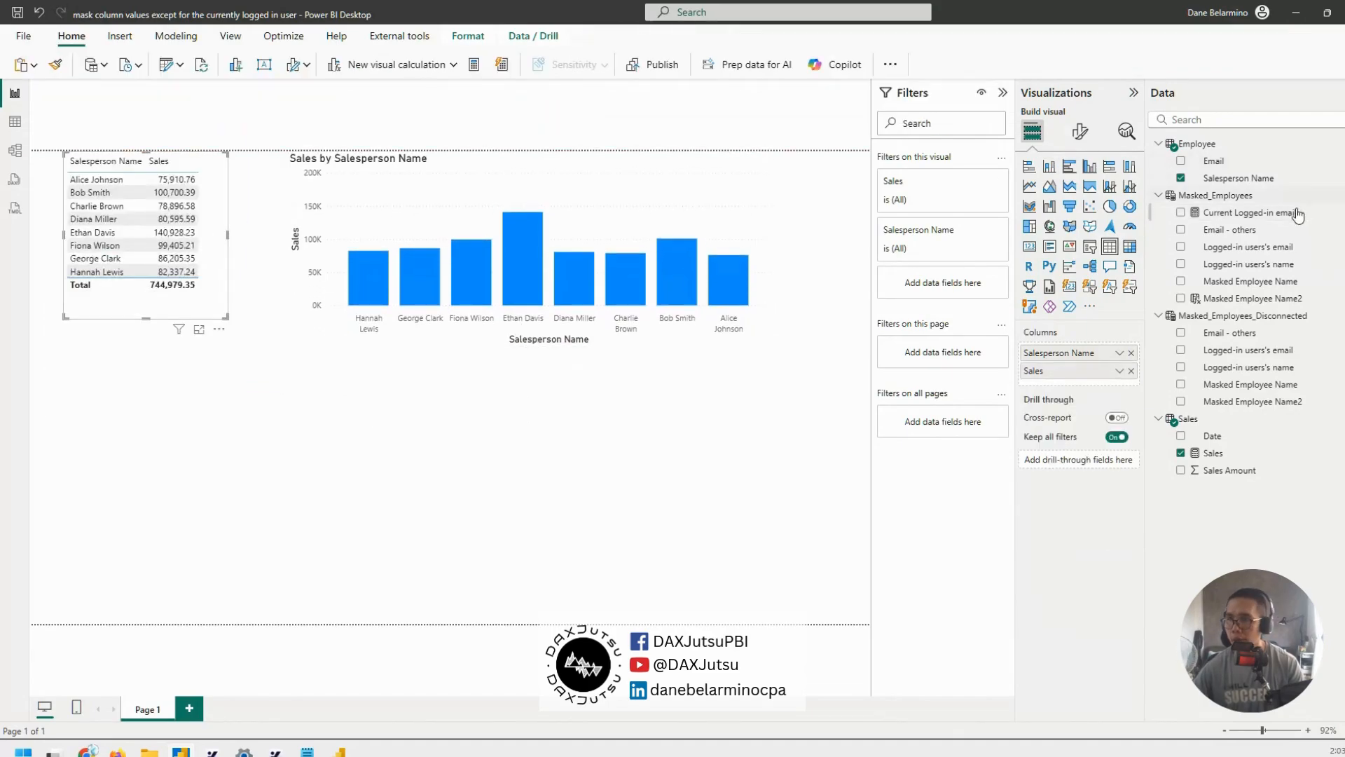
right_click(1275, 214)
left_click(1217, 258)
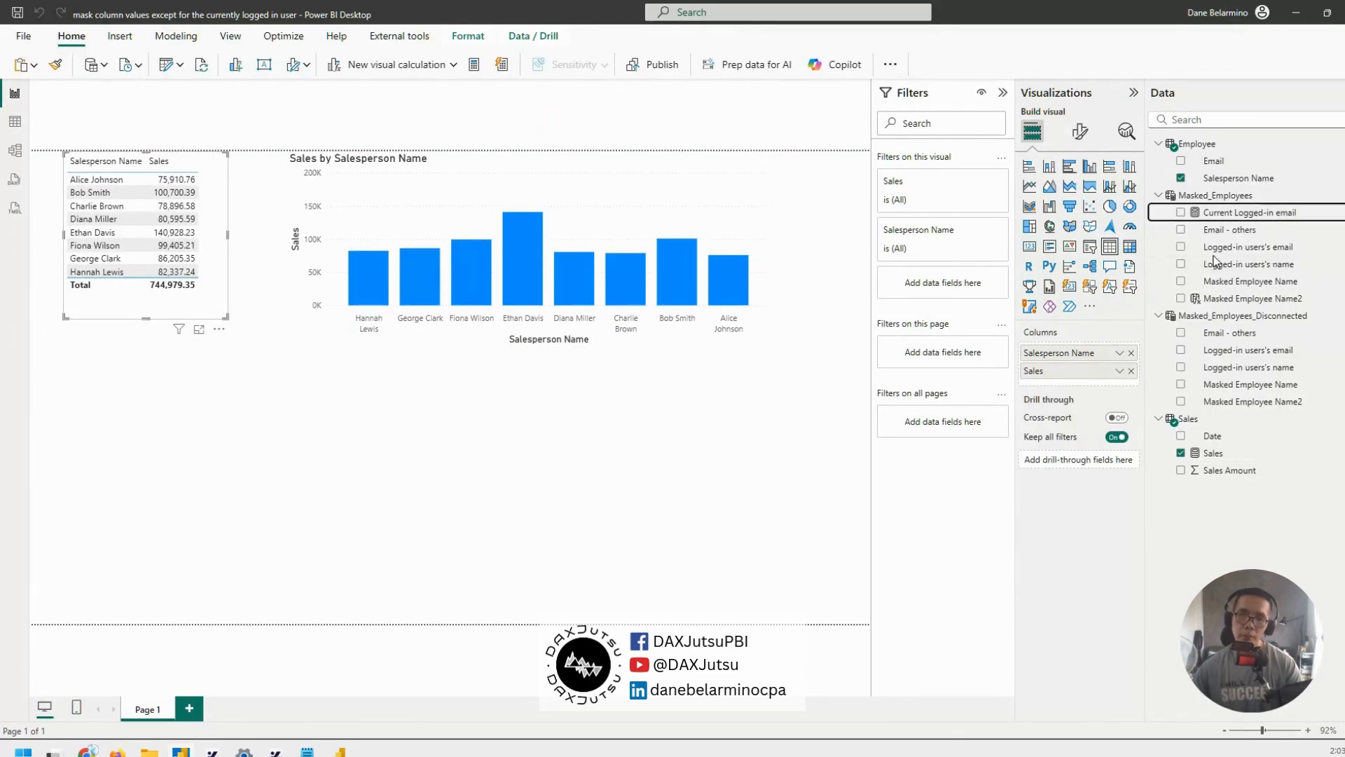
key("Escape")
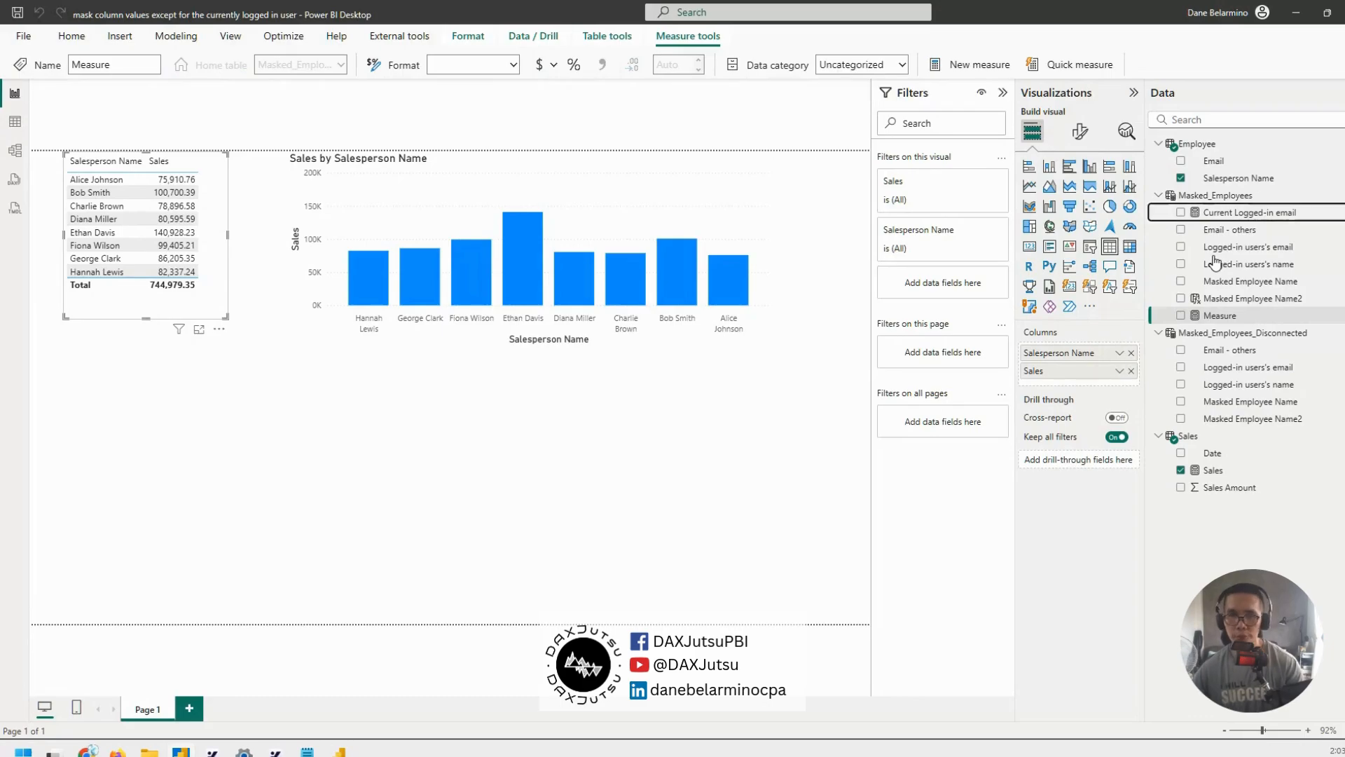
- Arrange the model diagram with Masked_Employees left of Employee, Masked_Employees_Disconnected right of it and Sales below, and select Masked_Employees' Email - others column
left_click(14, 152)
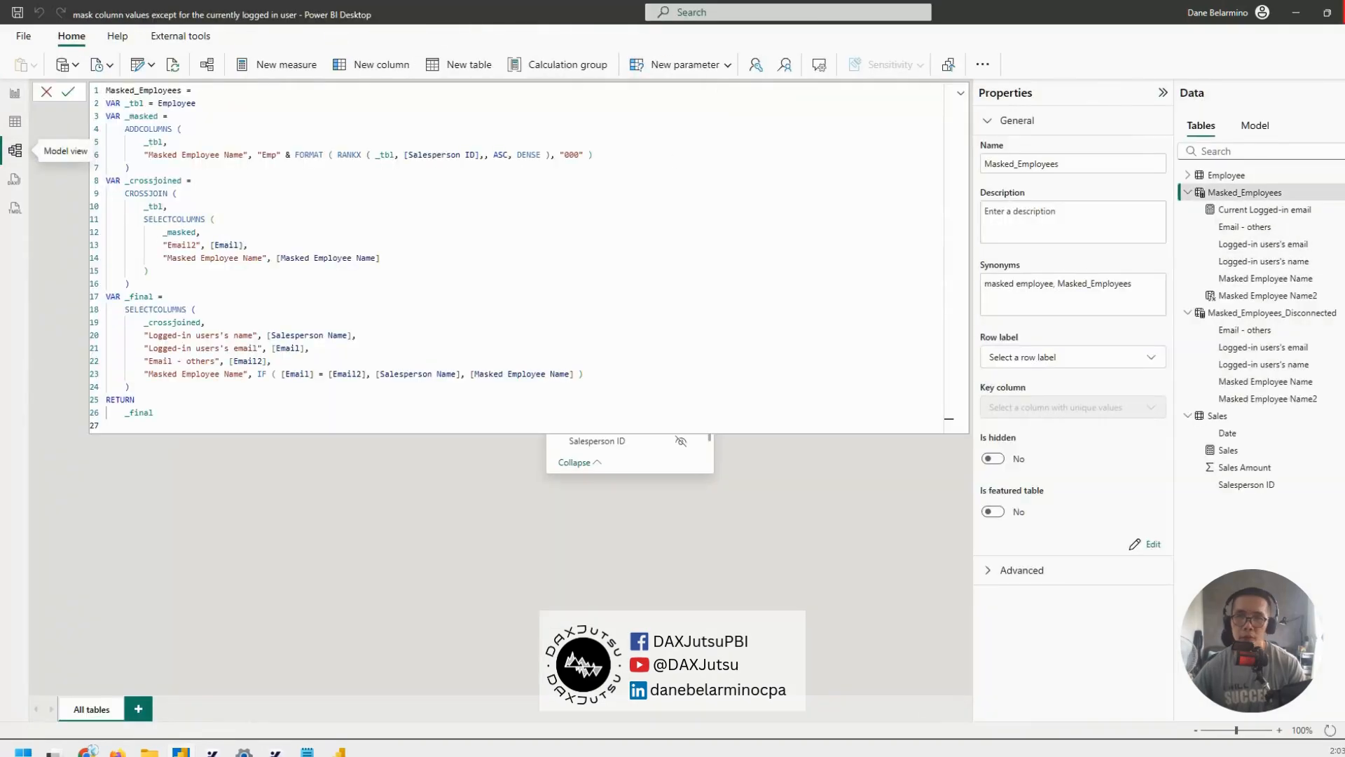
left_click(960, 93)
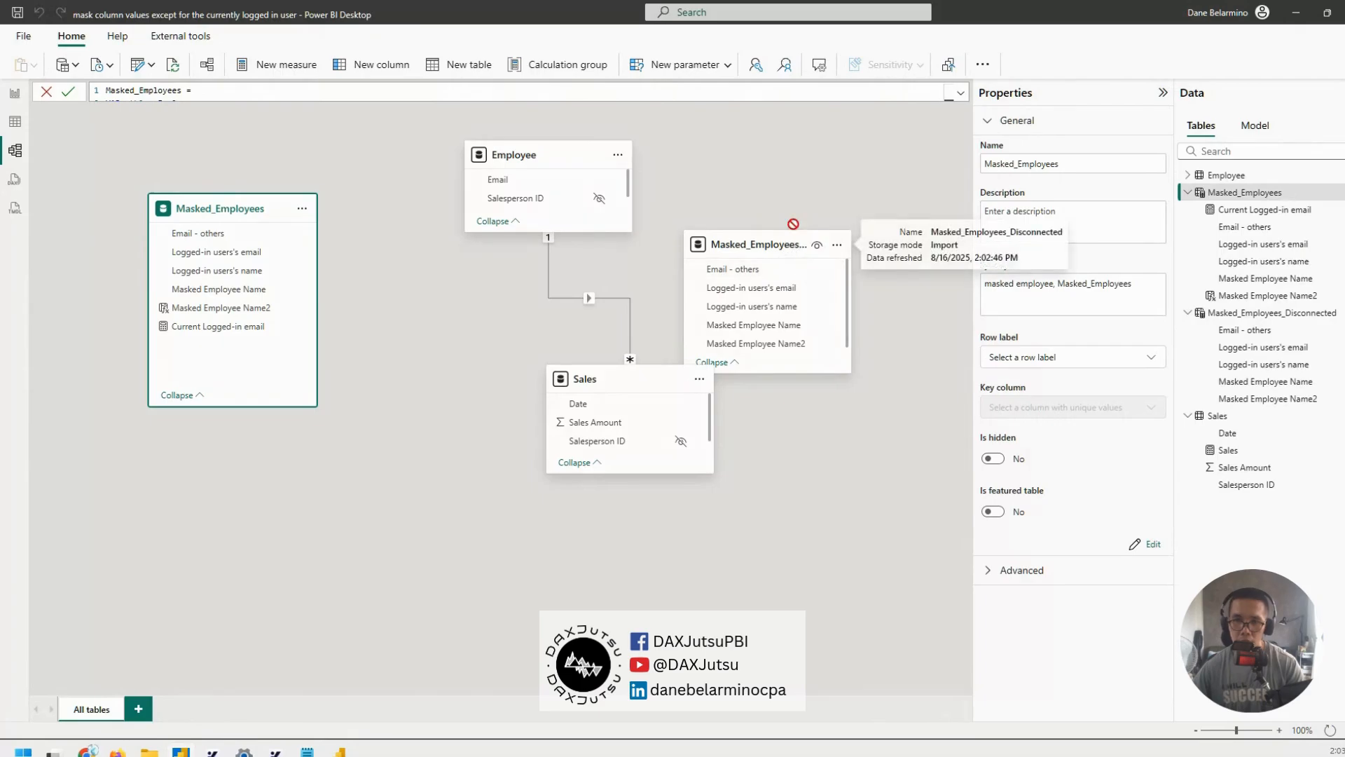
left_click_drag(790, 246, 819, 170)
left_click_drag(634, 382, 515, 467)
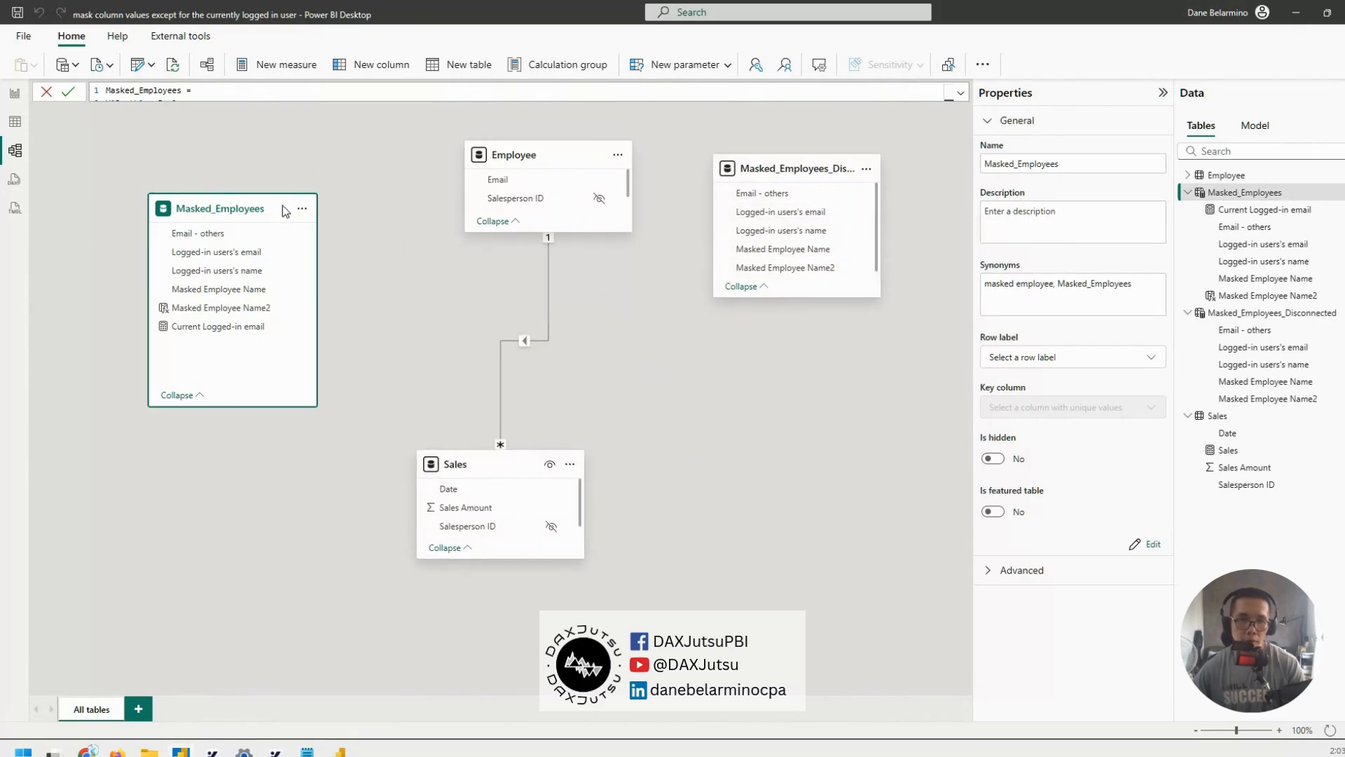
left_click_drag(244, 210, 267, 168)
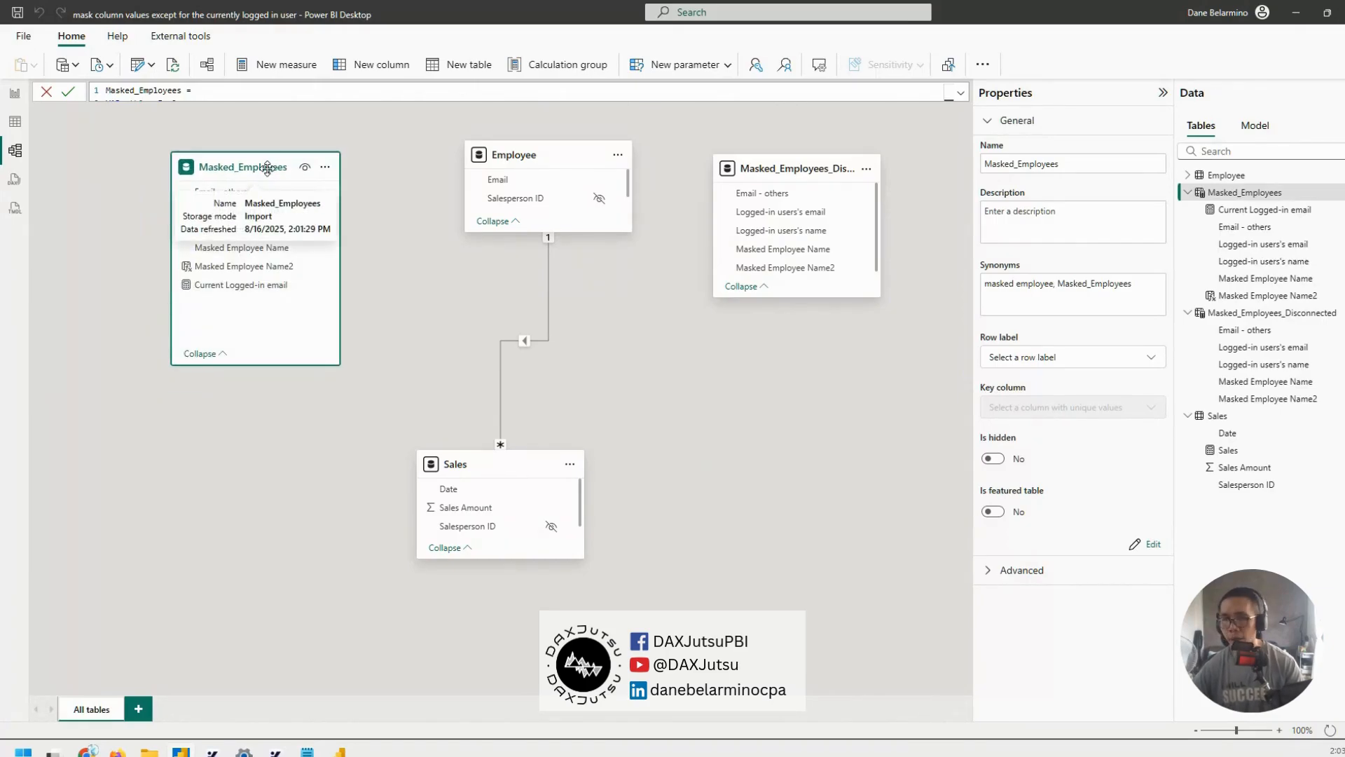
left_click_drag(267, 168, 259, 170)
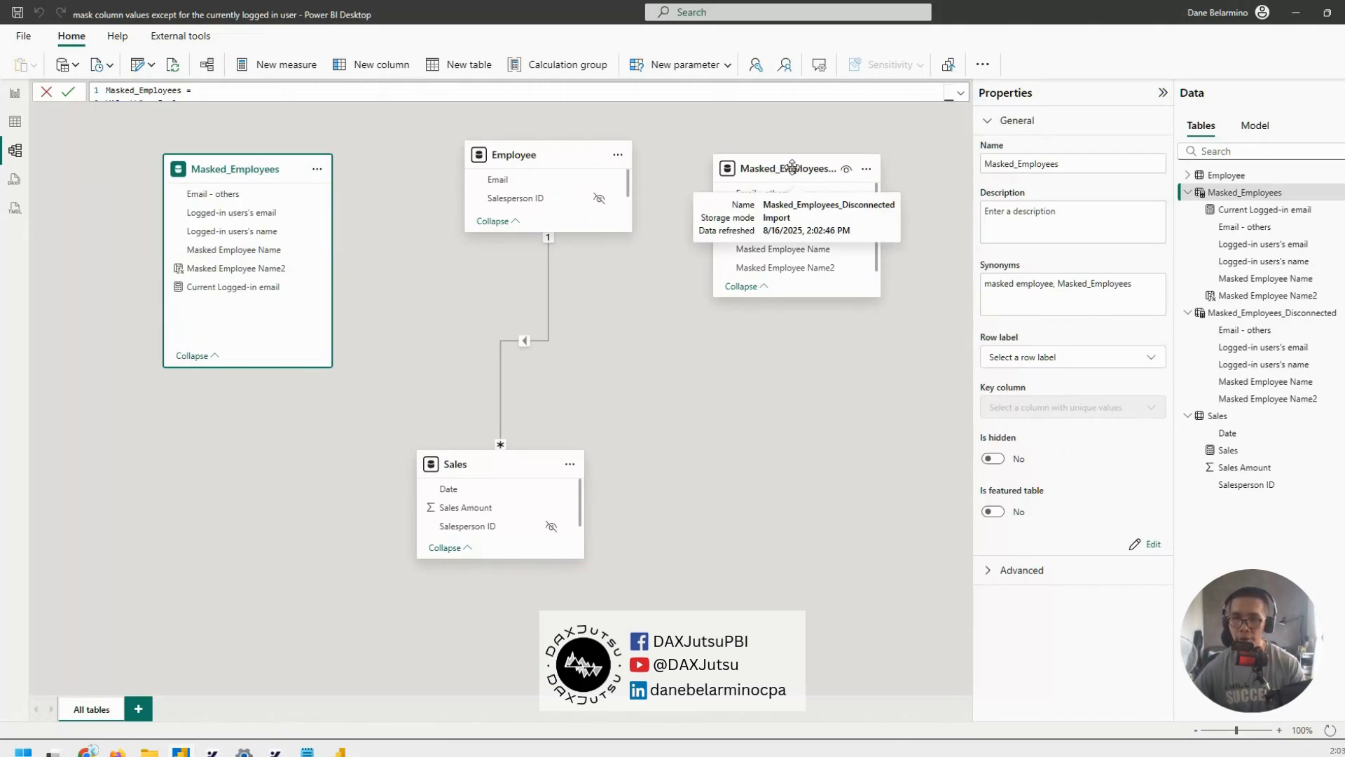
left_click_drag(785, 170, 817, 198)
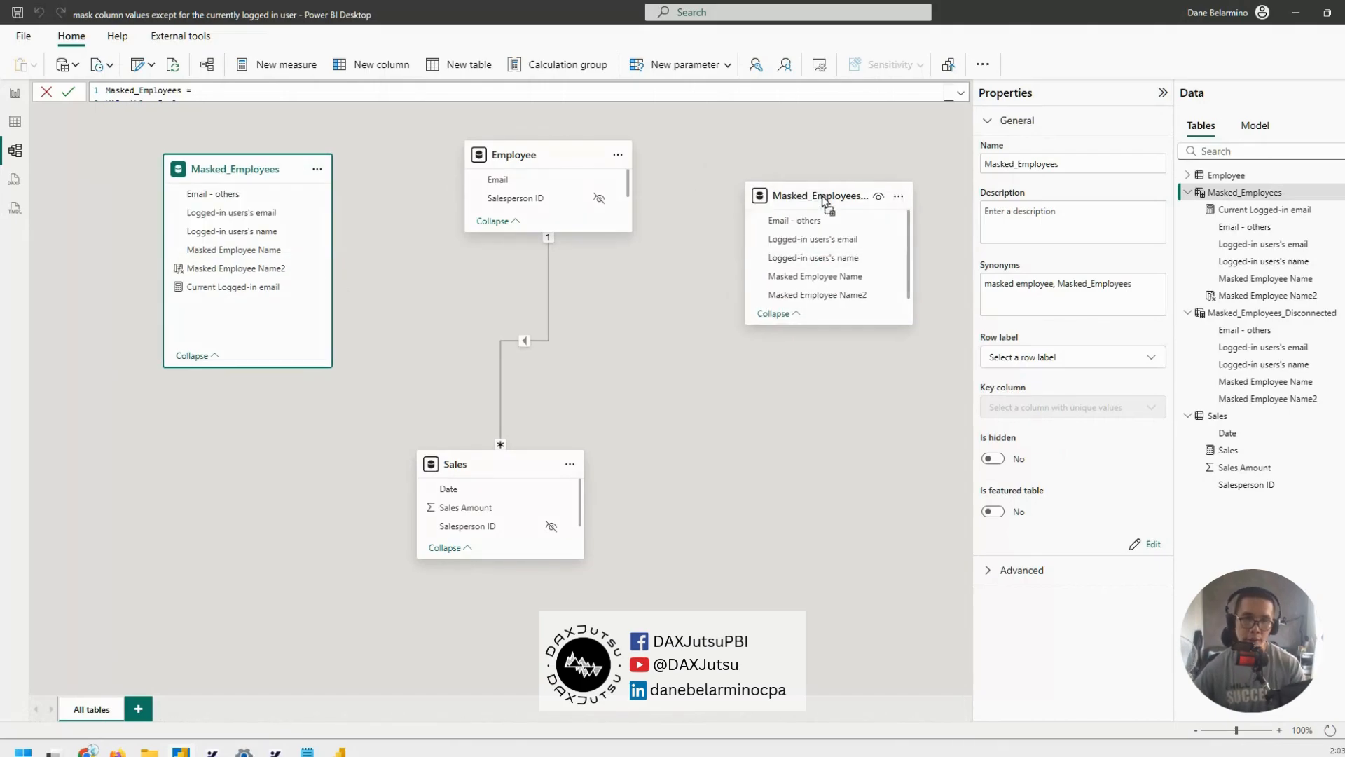
left_click(253, 192)
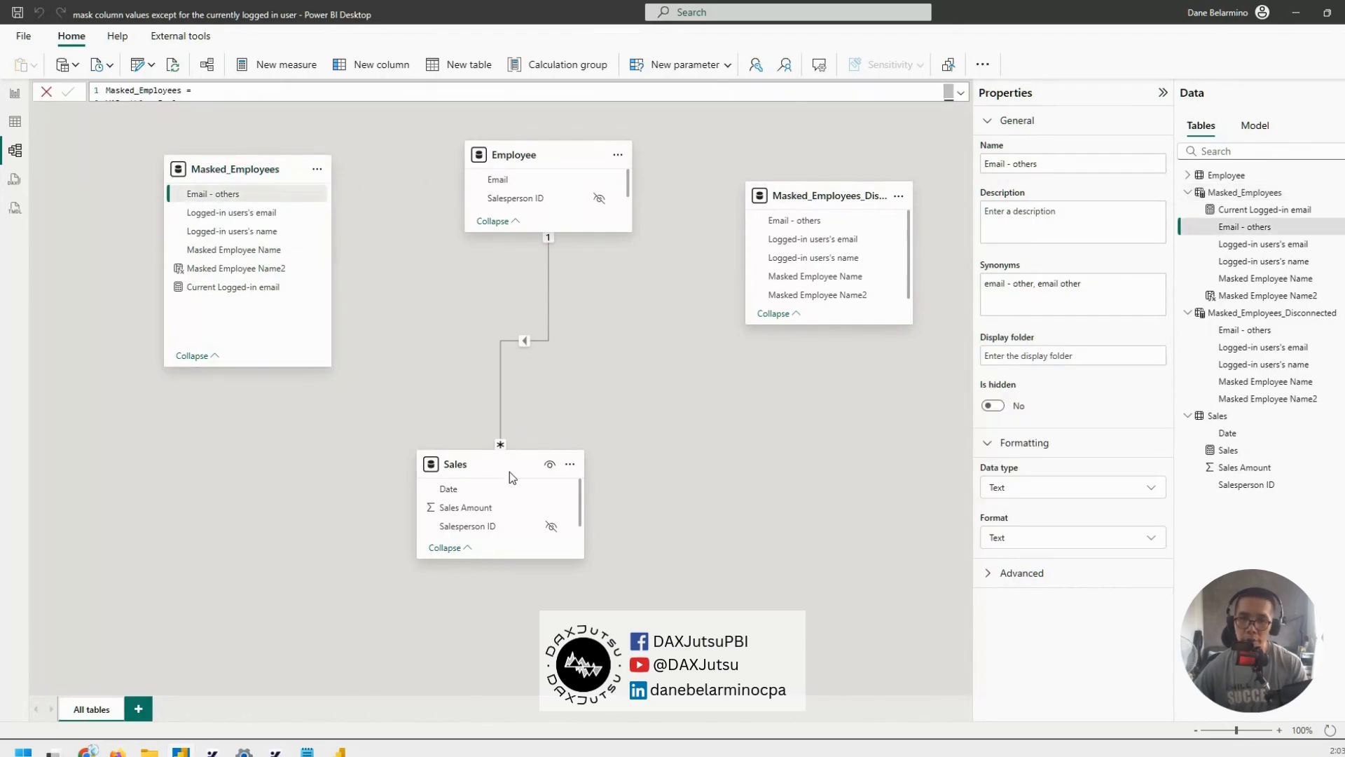
- Move the Sales table up beneath Employee, enlarge it to show all its fields, and shift the Employee table slightly left
left_click_drag(512, 463, 536, 332)
left_click_drag(521, 426, 515, 557)
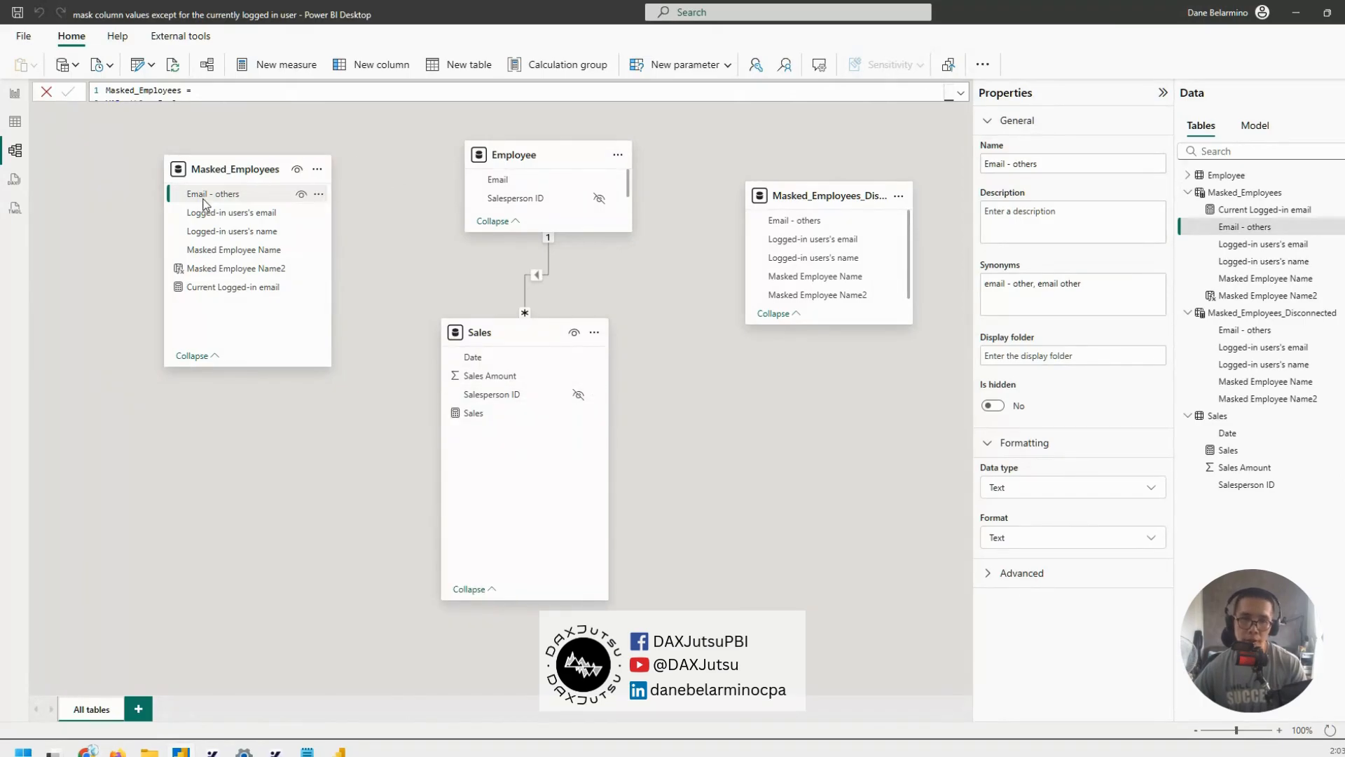
left_click_drag(504, 156, 463, 155)
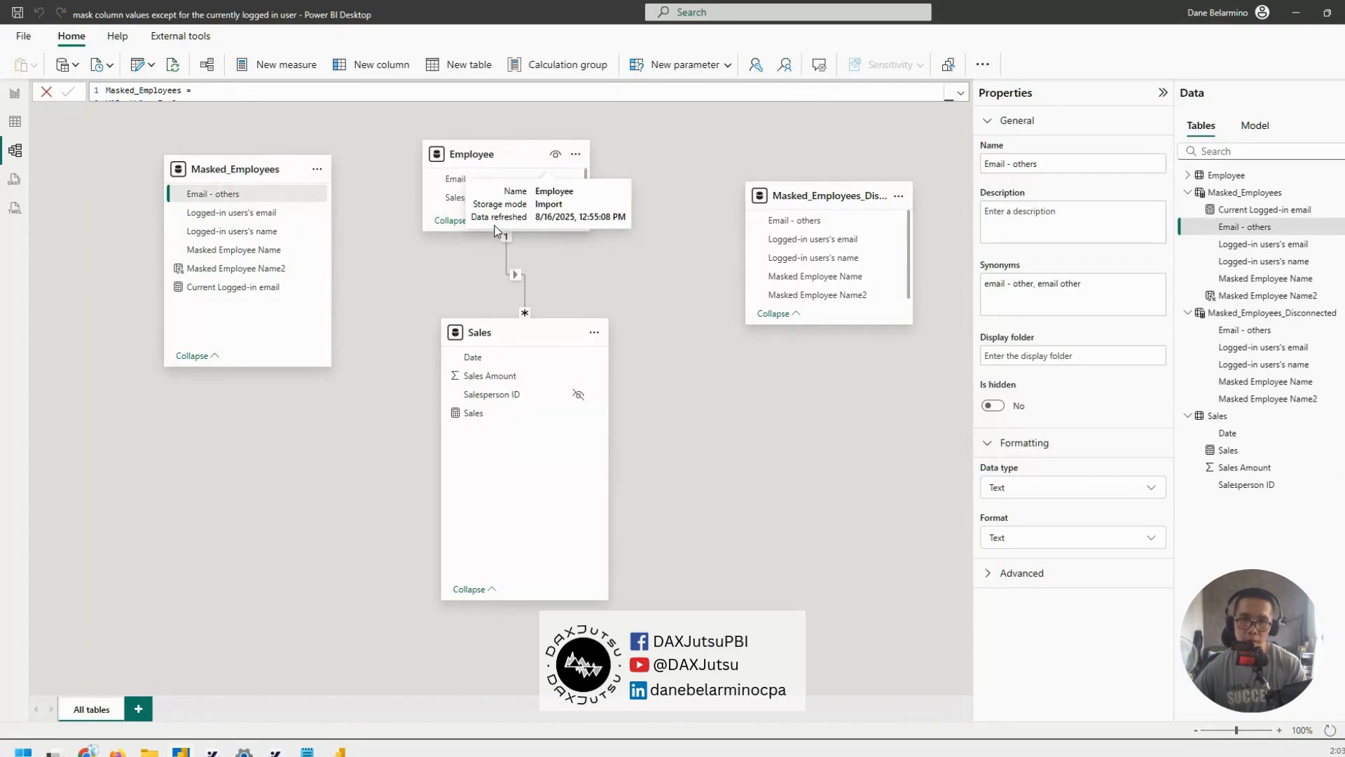
- Relate Masked_Employees' Email - others to Employee's Email as many-to-many, with single cross-filtering from Masked_Employees to Employee, and save the relationship
left_click_drag(252, 170, 456, 180)
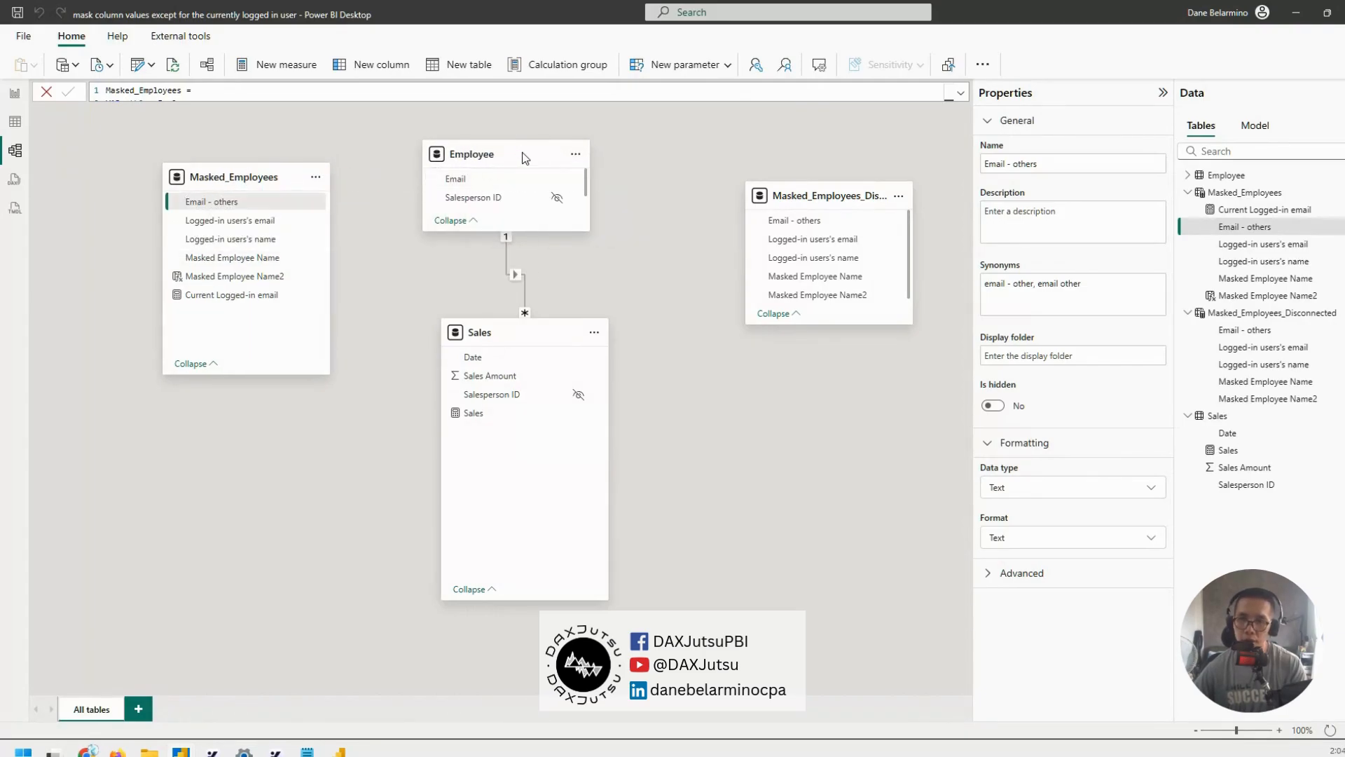
left_click(621, 462)
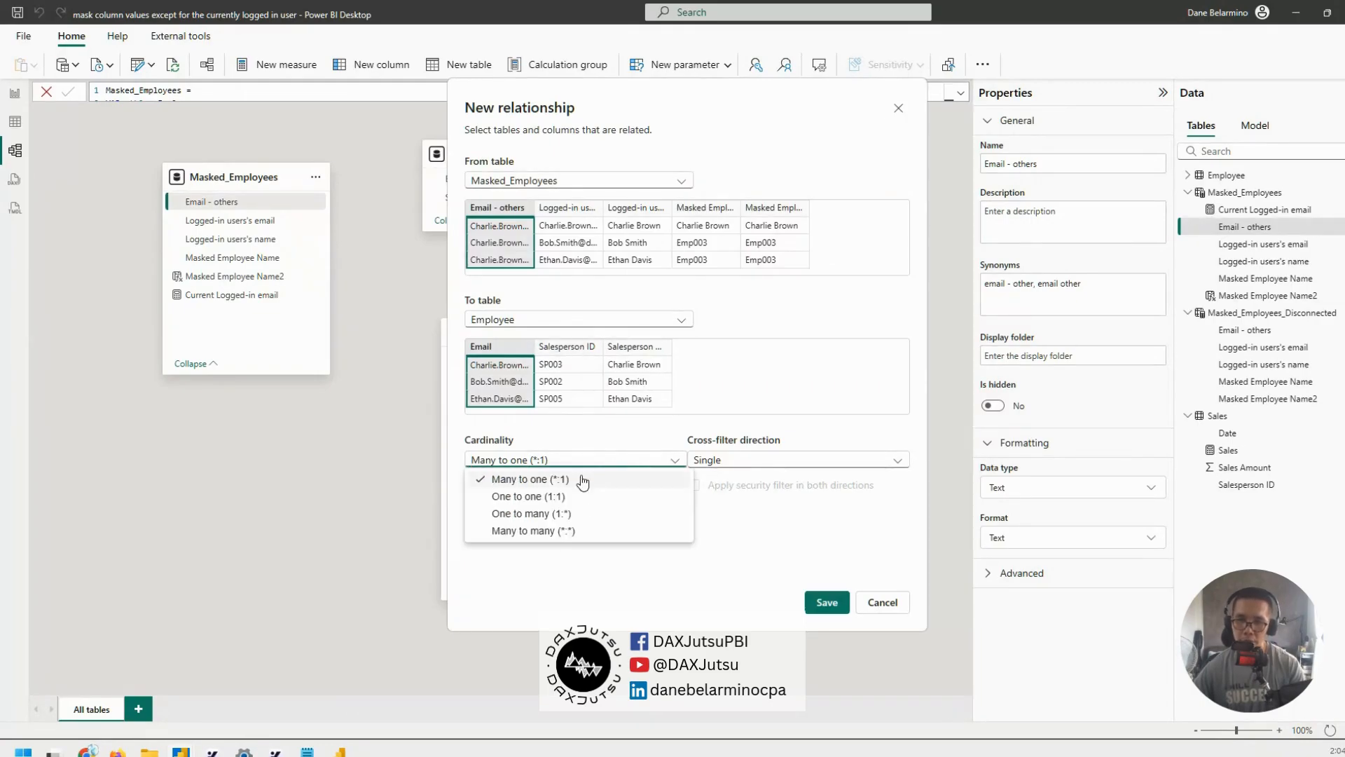
left_click(558, 531)
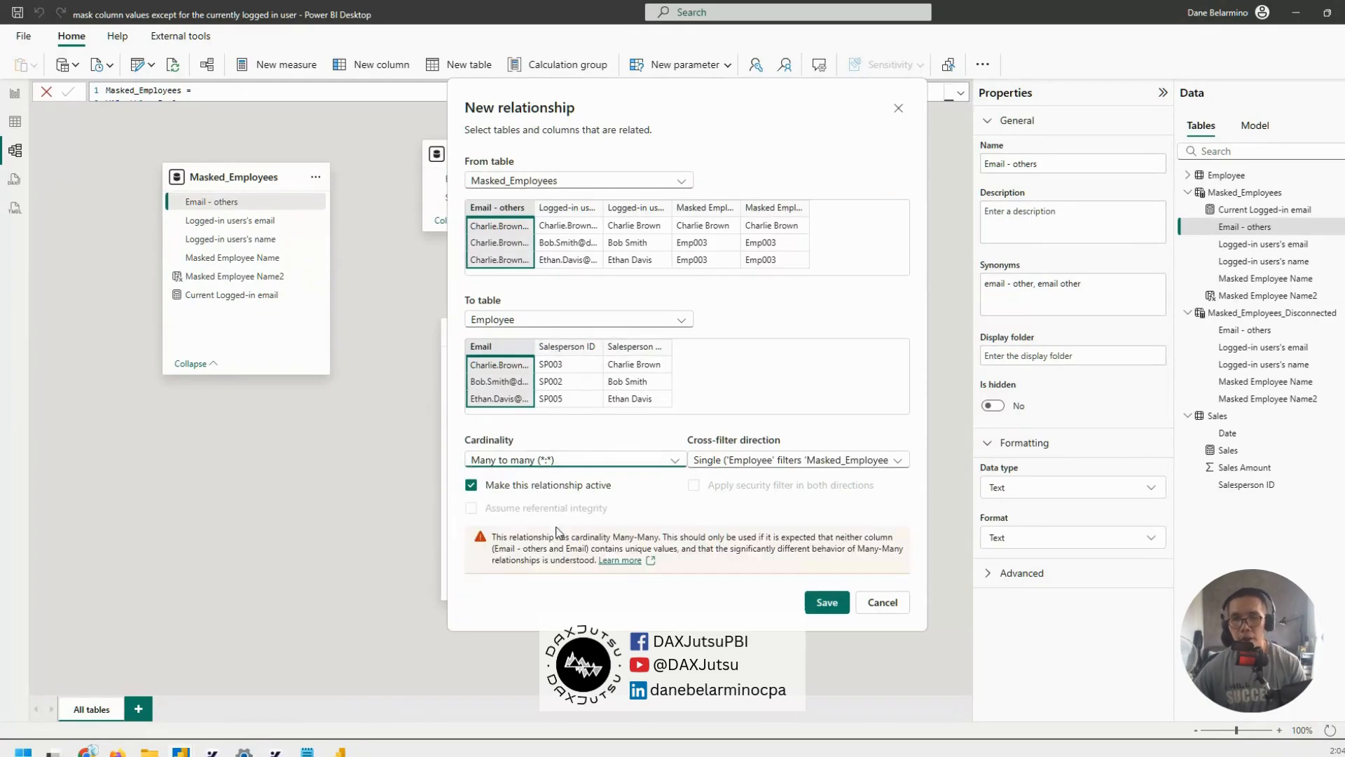
left_click(798, 461)
left_click(814, 496)
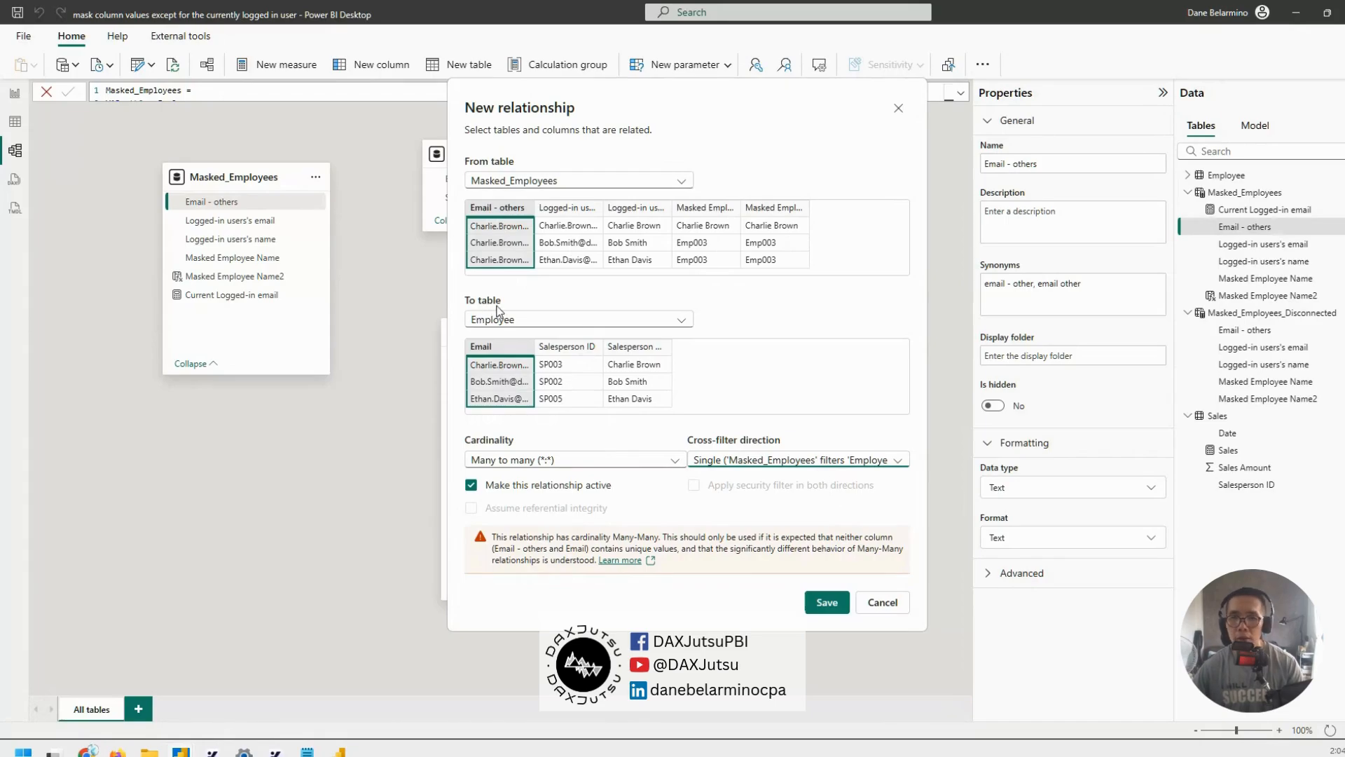
left_click(827, 602)
left_click(483, 269)
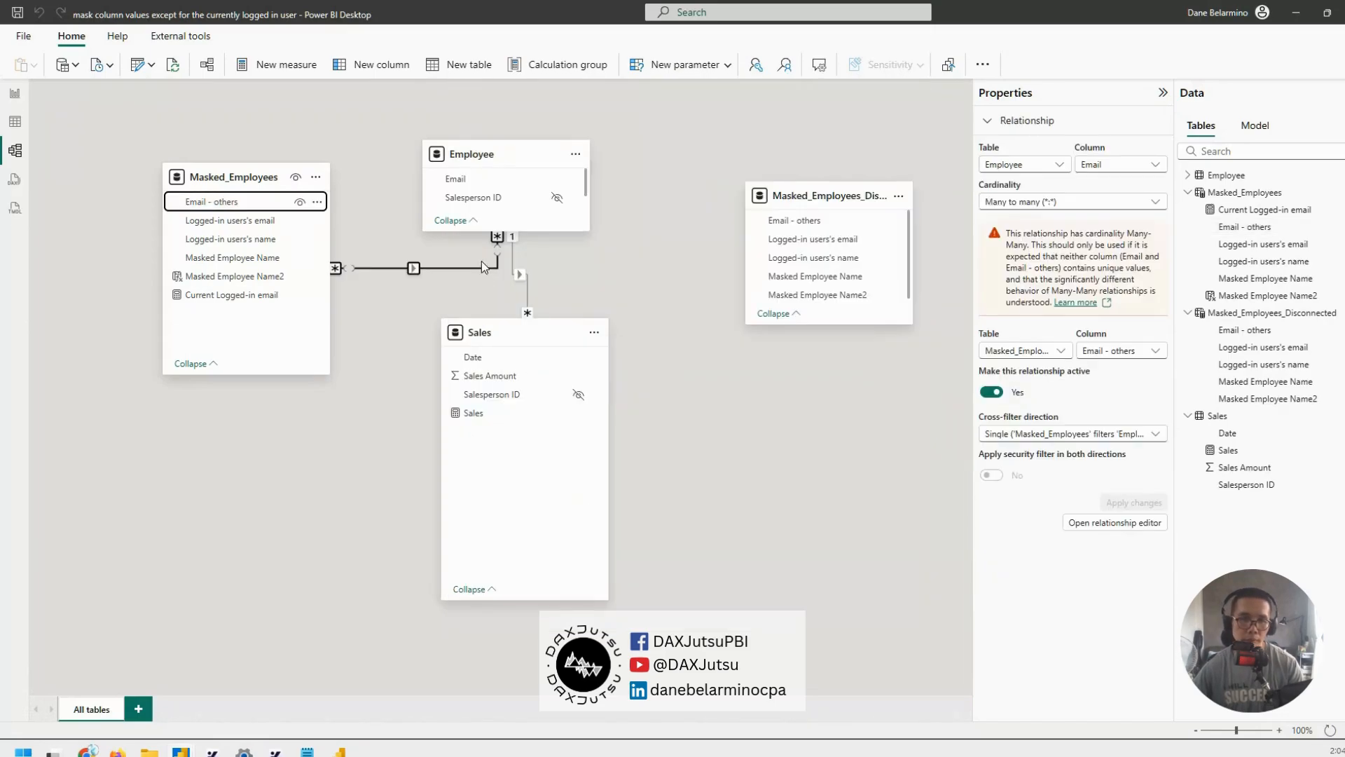
- Return to the report page and start a new measure named Masked Sales in the Masked_Employees table, opening its formula with VAR
left_click(15, 93)
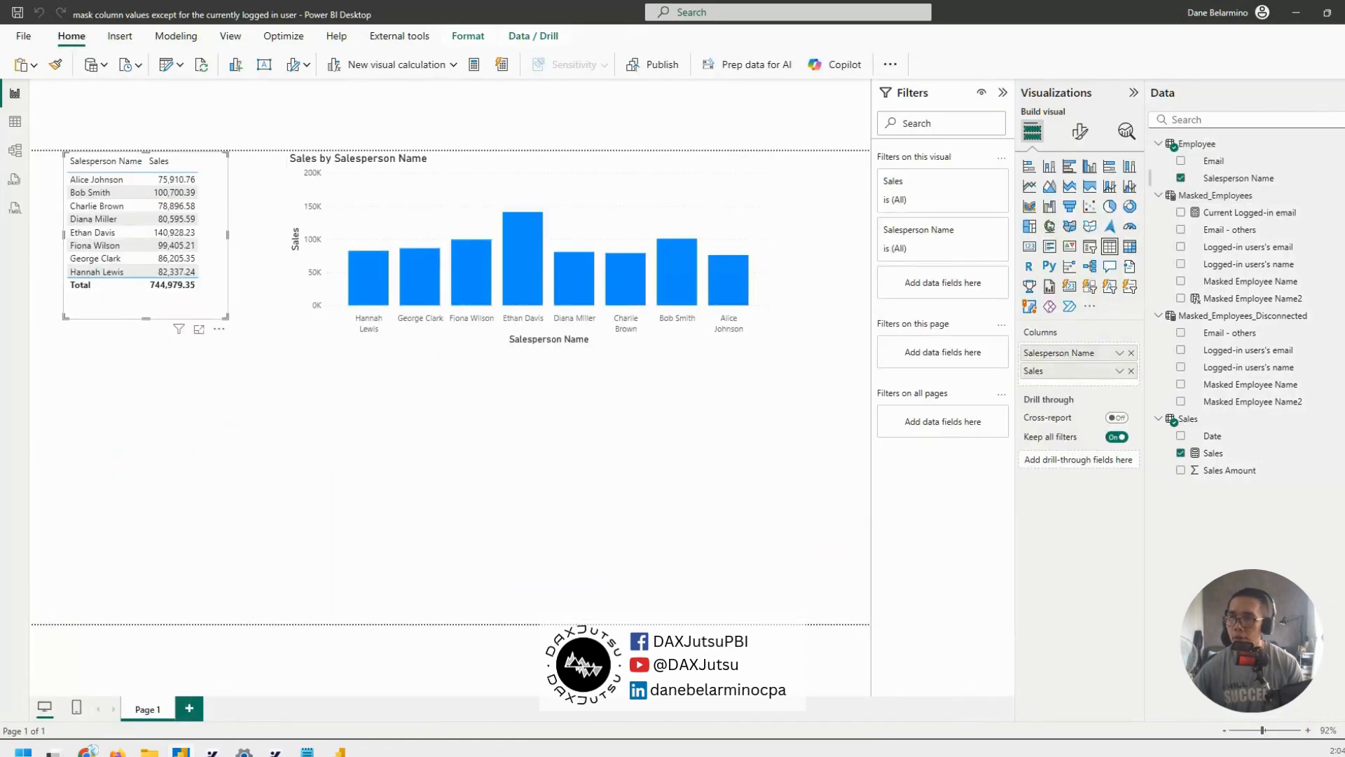
right_click(1251, 216)
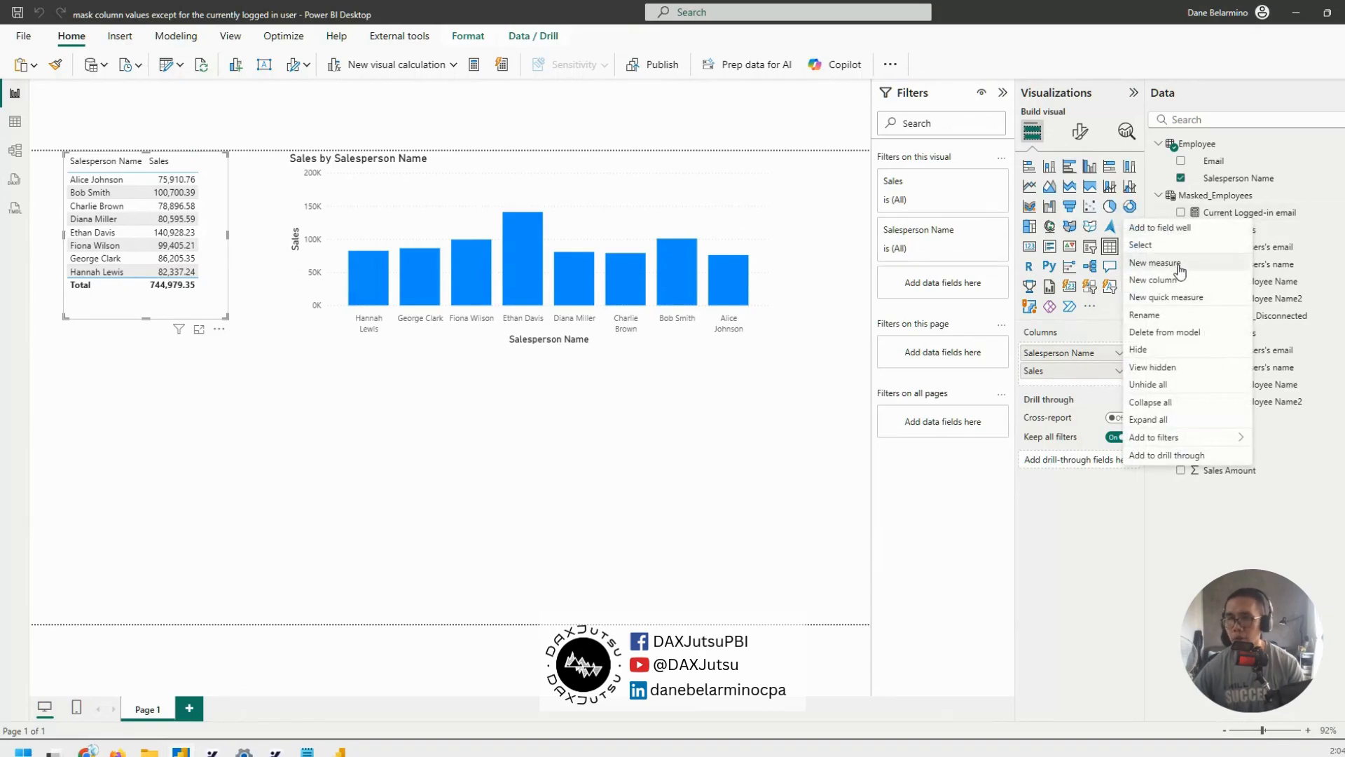
left_click(1154, 263)
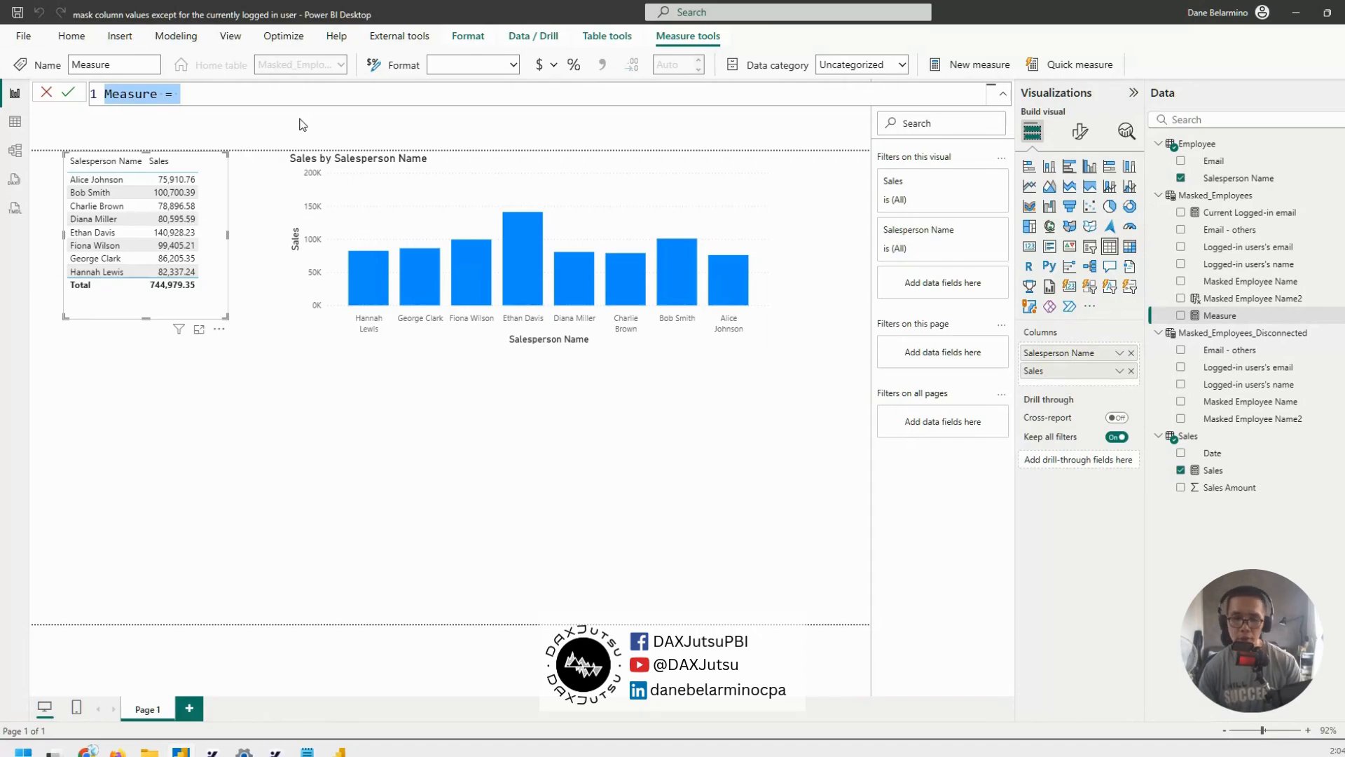
type("Masked ")
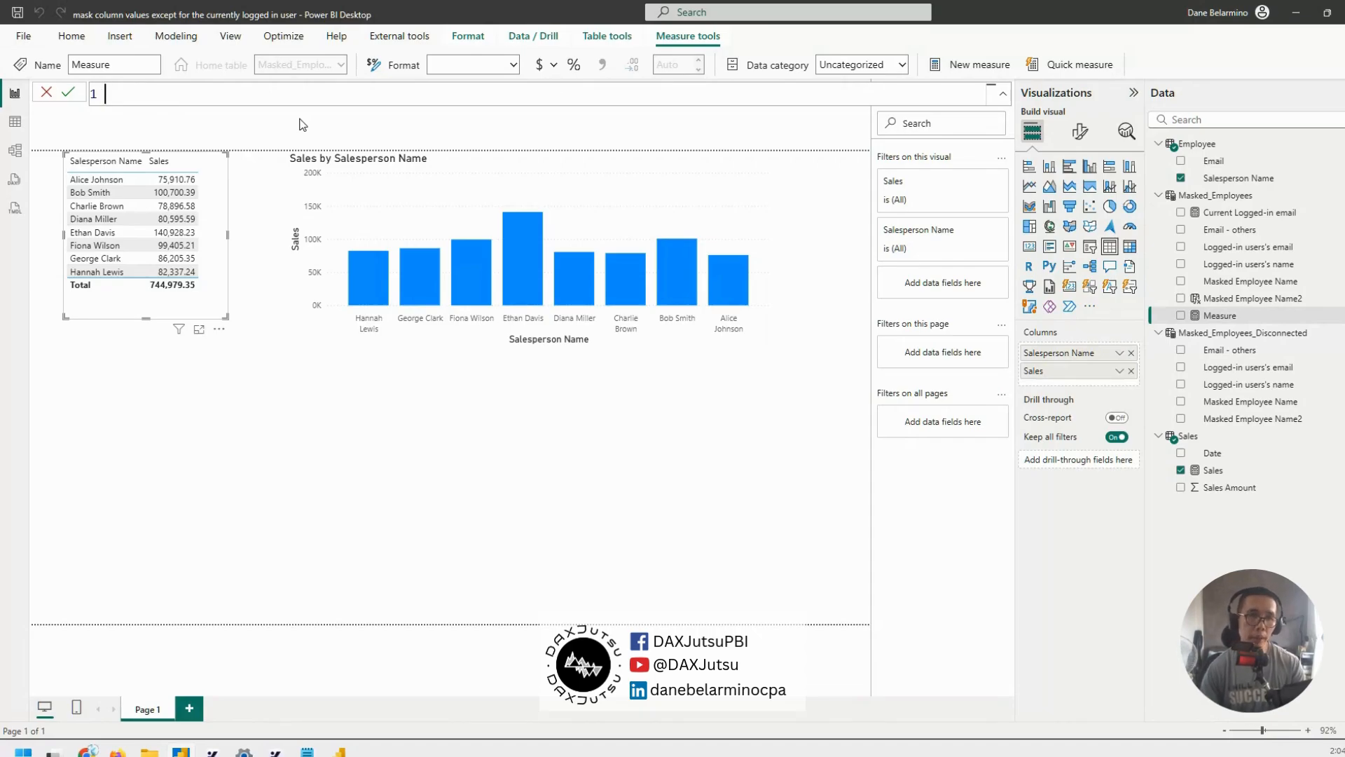
type("Sa")
key("BackSpace")
key("BackSpace")
type("Sales")
key("shift+Return")
type("VAR ")
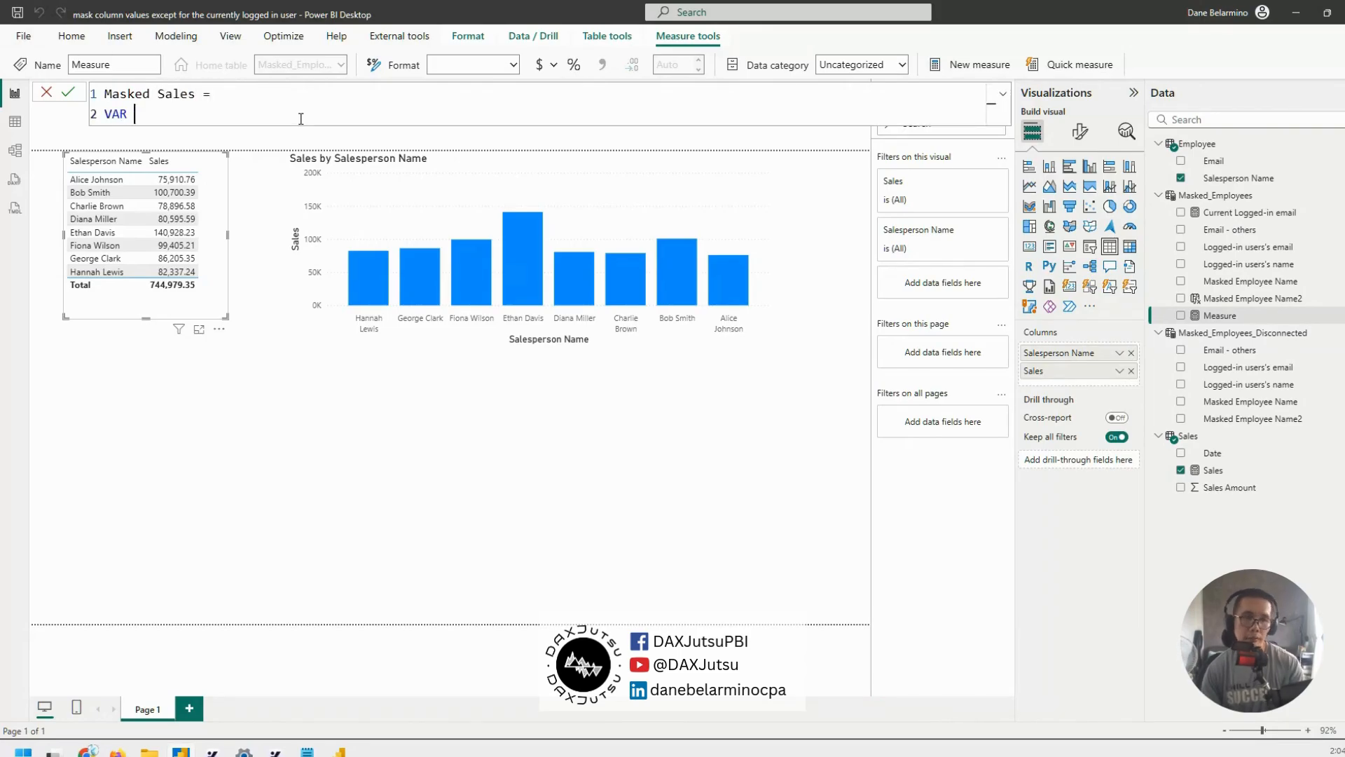
- Define the variable _CurrentEmployee as [Current Logged-in email] in the Masked Sales formula
type("_CurrentEMpl")
key("BackSpace")
key("BackSpace")
key("BackSpace")
type("em")
key("BackSpace")
type("mployee")
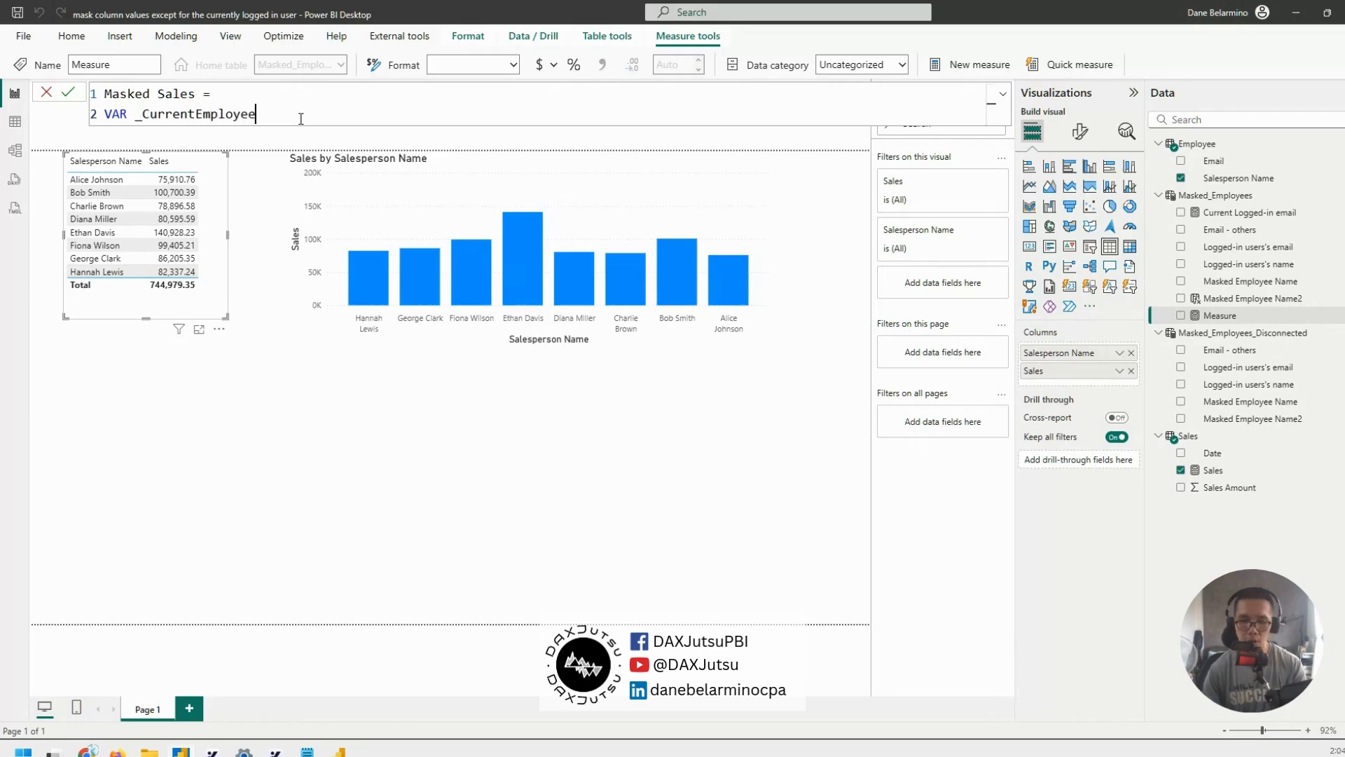
type(" = curre")
key("BackSpace")
key("BackSpace")
key("BackSpace")
key("BackSpace")
key("BackSpace")
key("BackSpace")
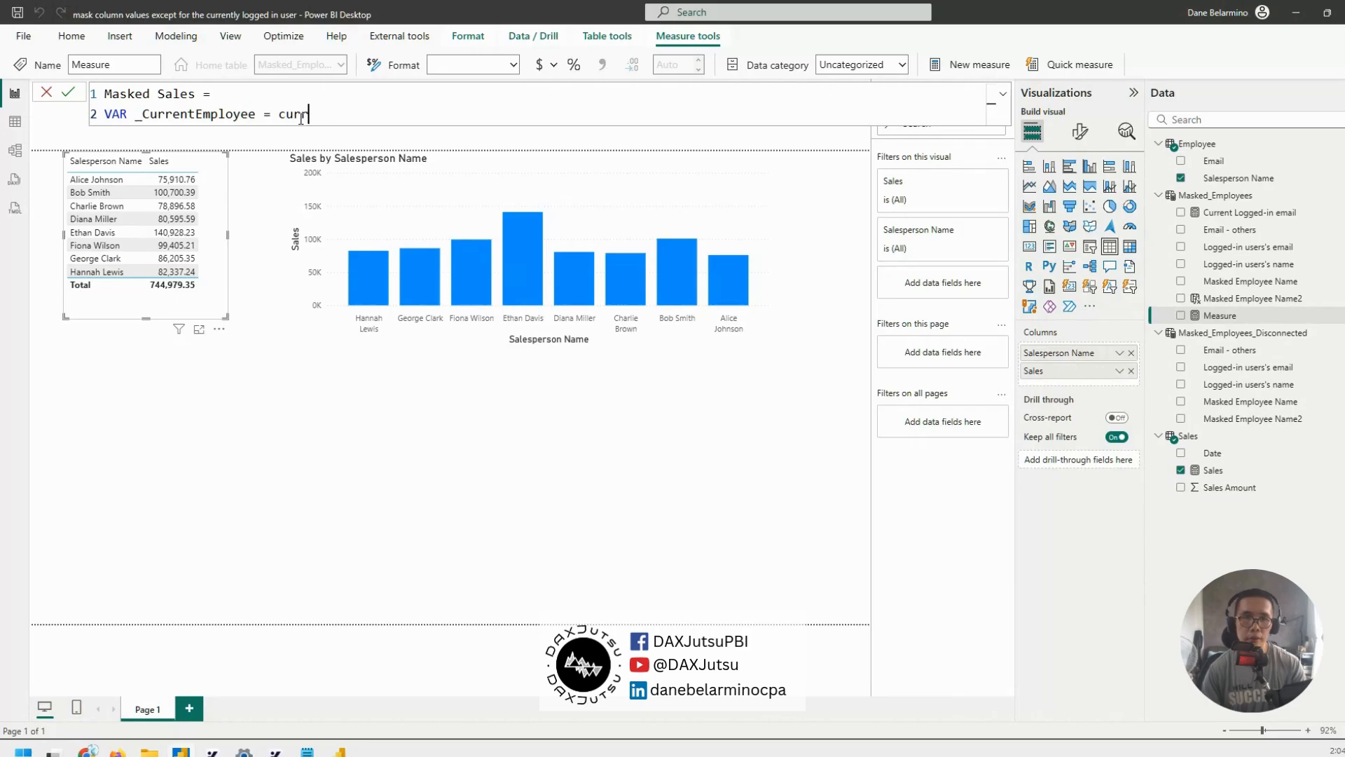
type("[")
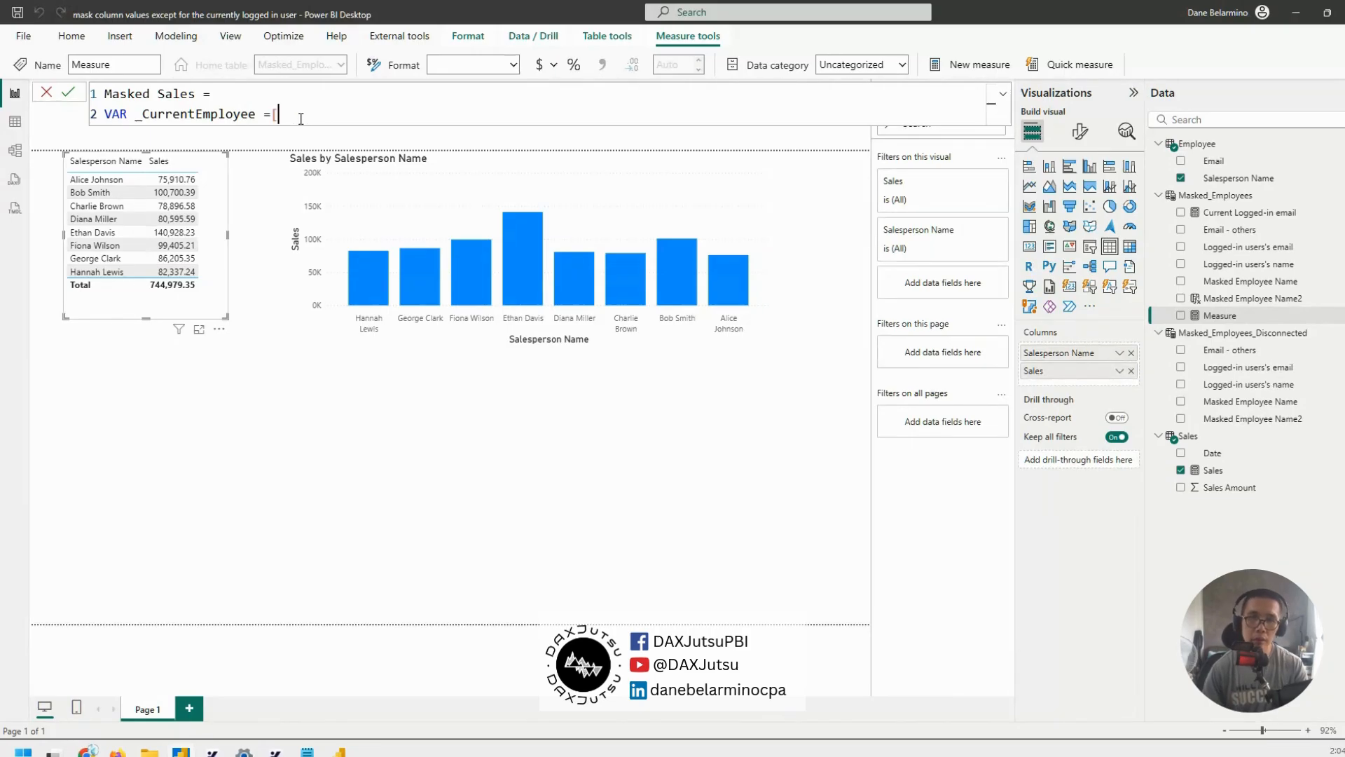
type("Current Logged")
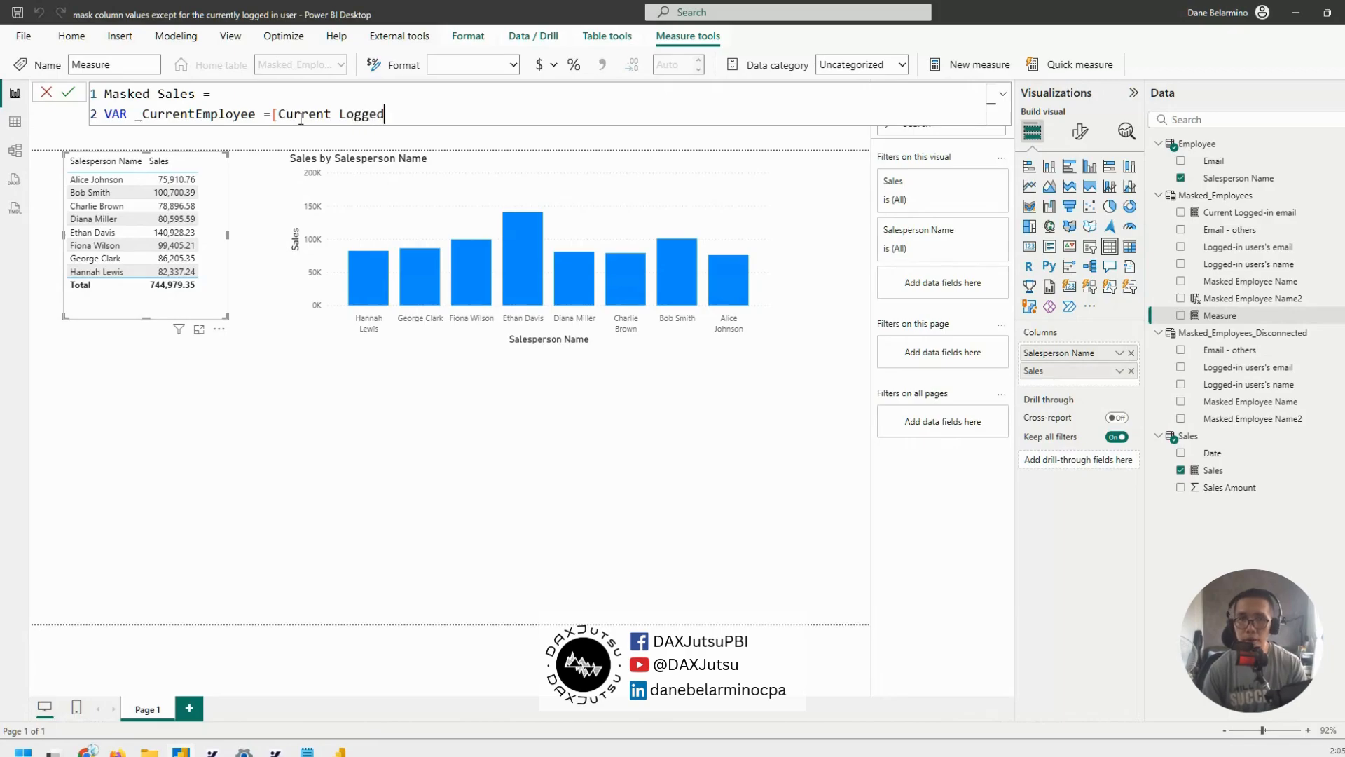
type("-in")
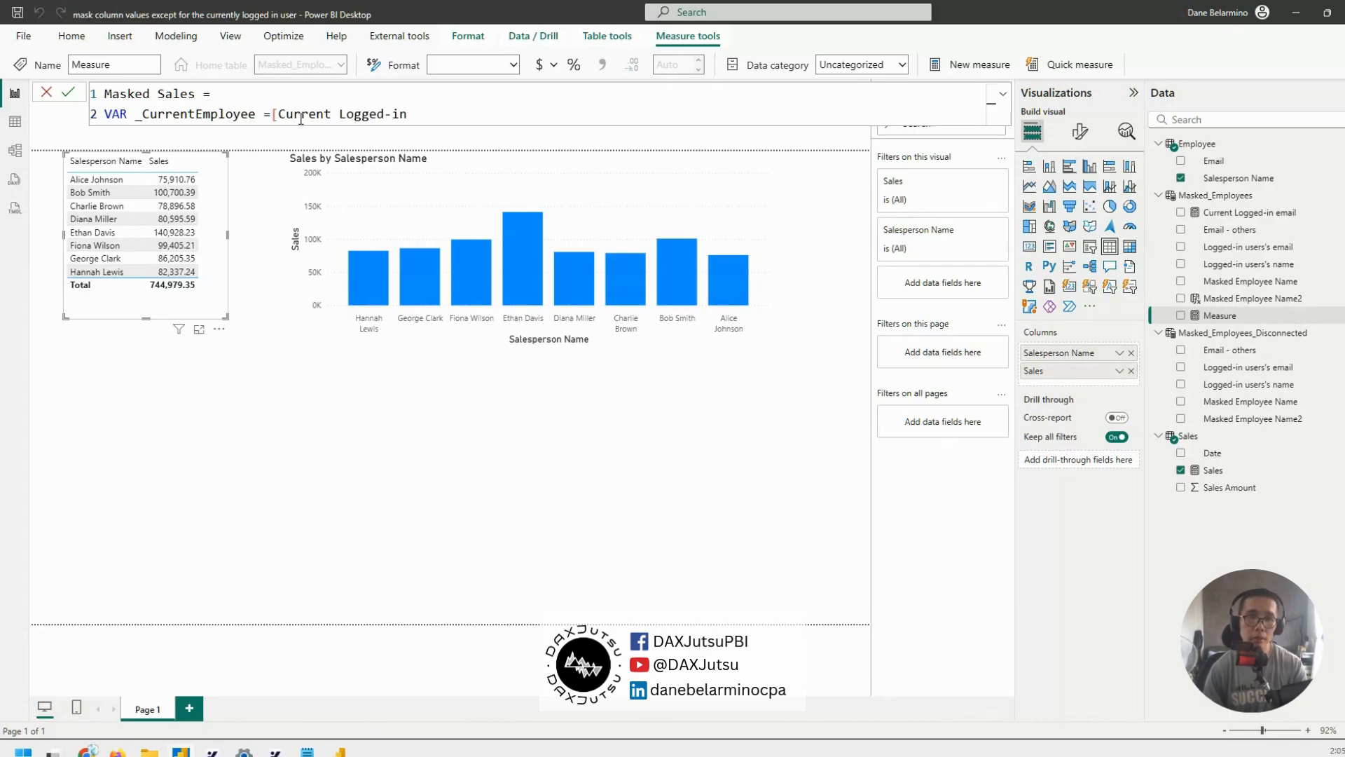
type(" email]")
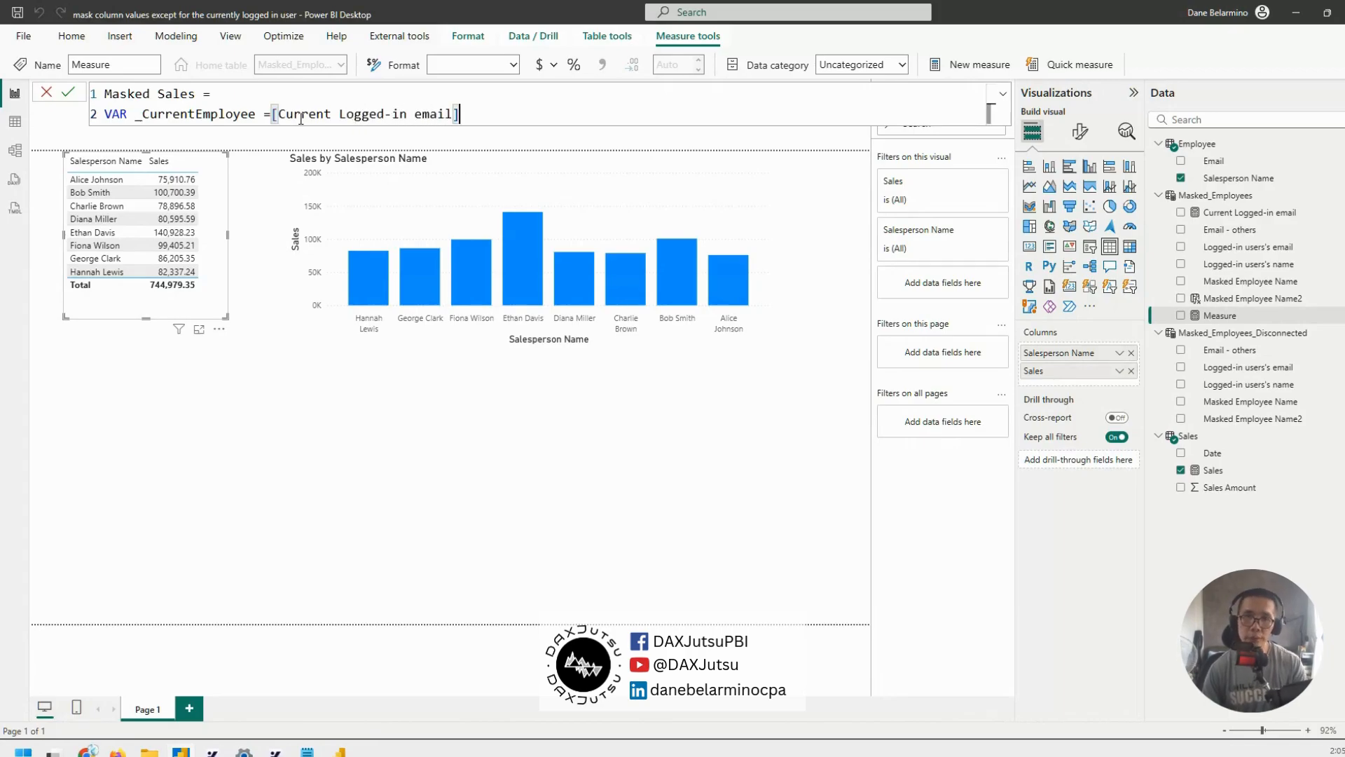
key("shift+Return")
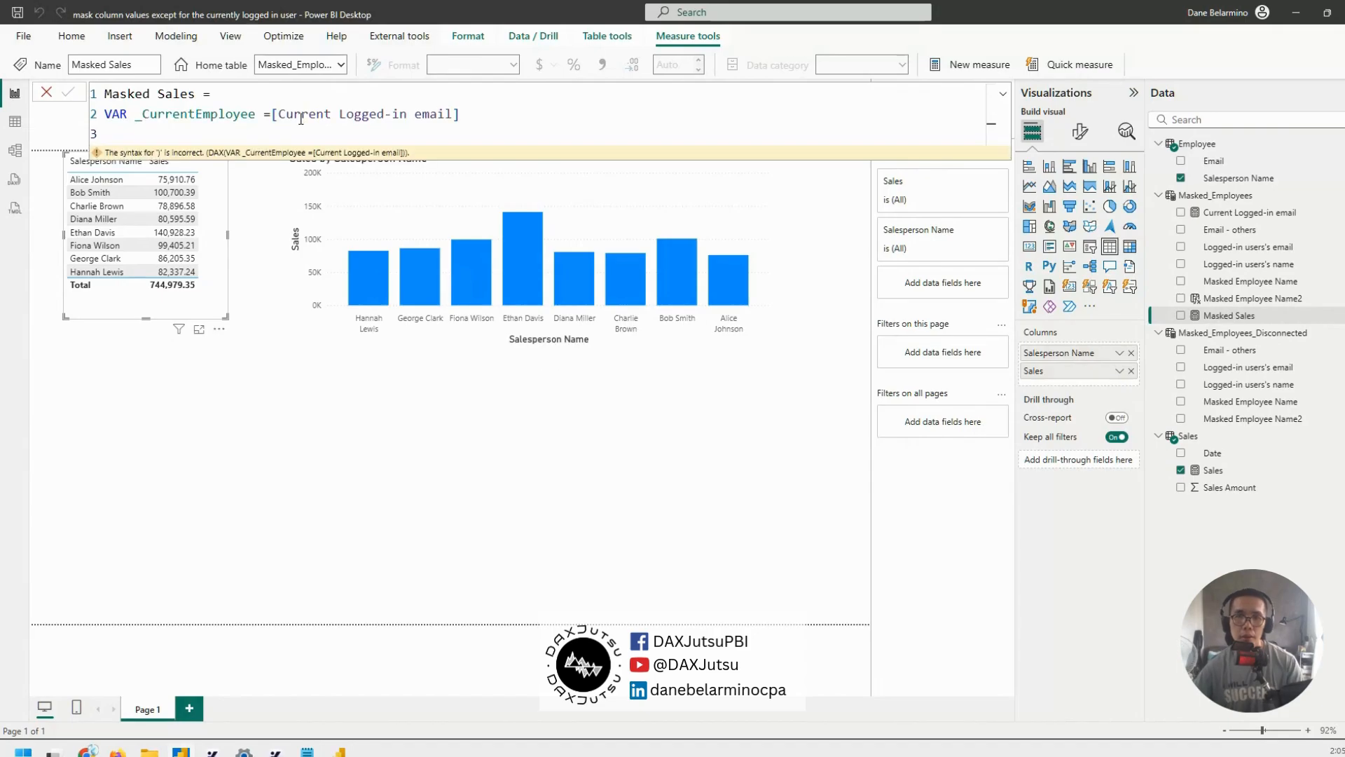
- Add a RETURN line below the variable and begin CALCULATE with the unqualified [Sales] measure as its expression
left_click(301, 119)
left_click(498, 115)
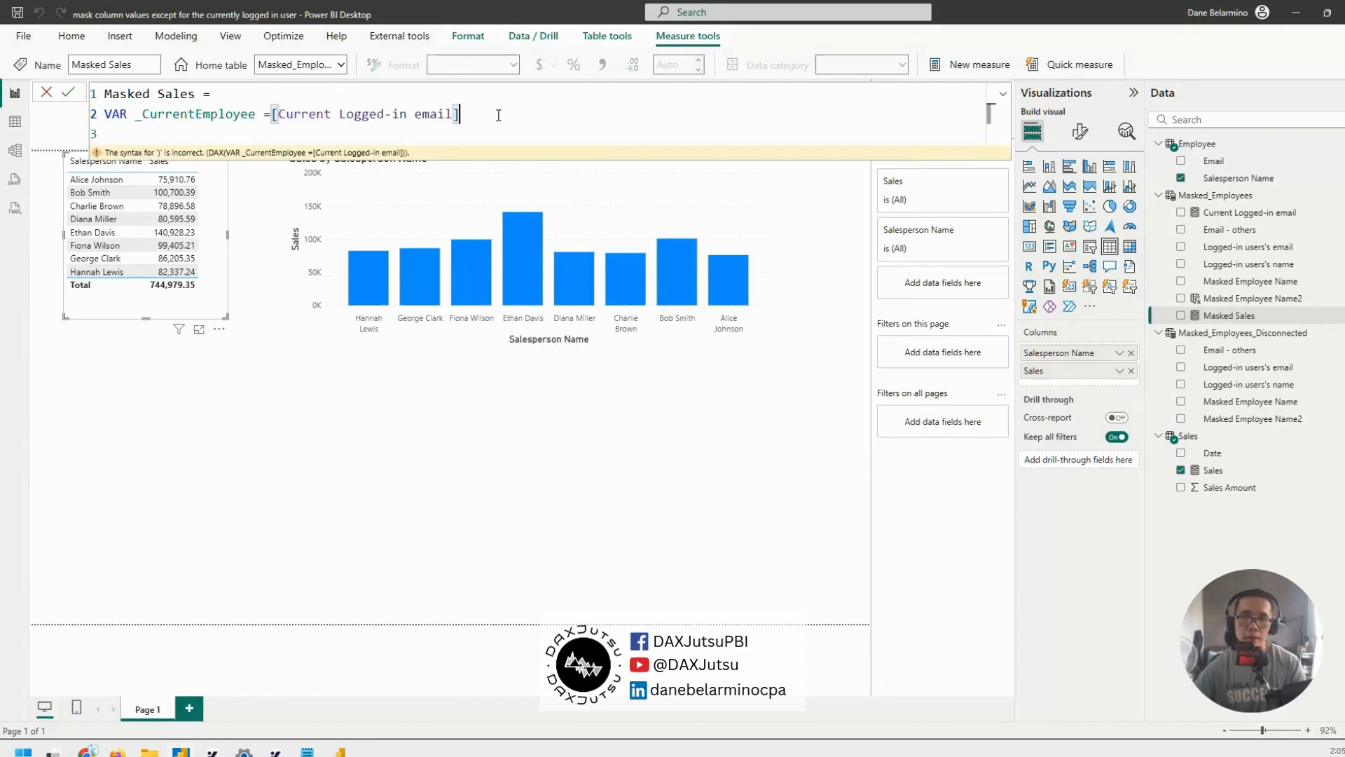
key("shift+Return")
type("return")
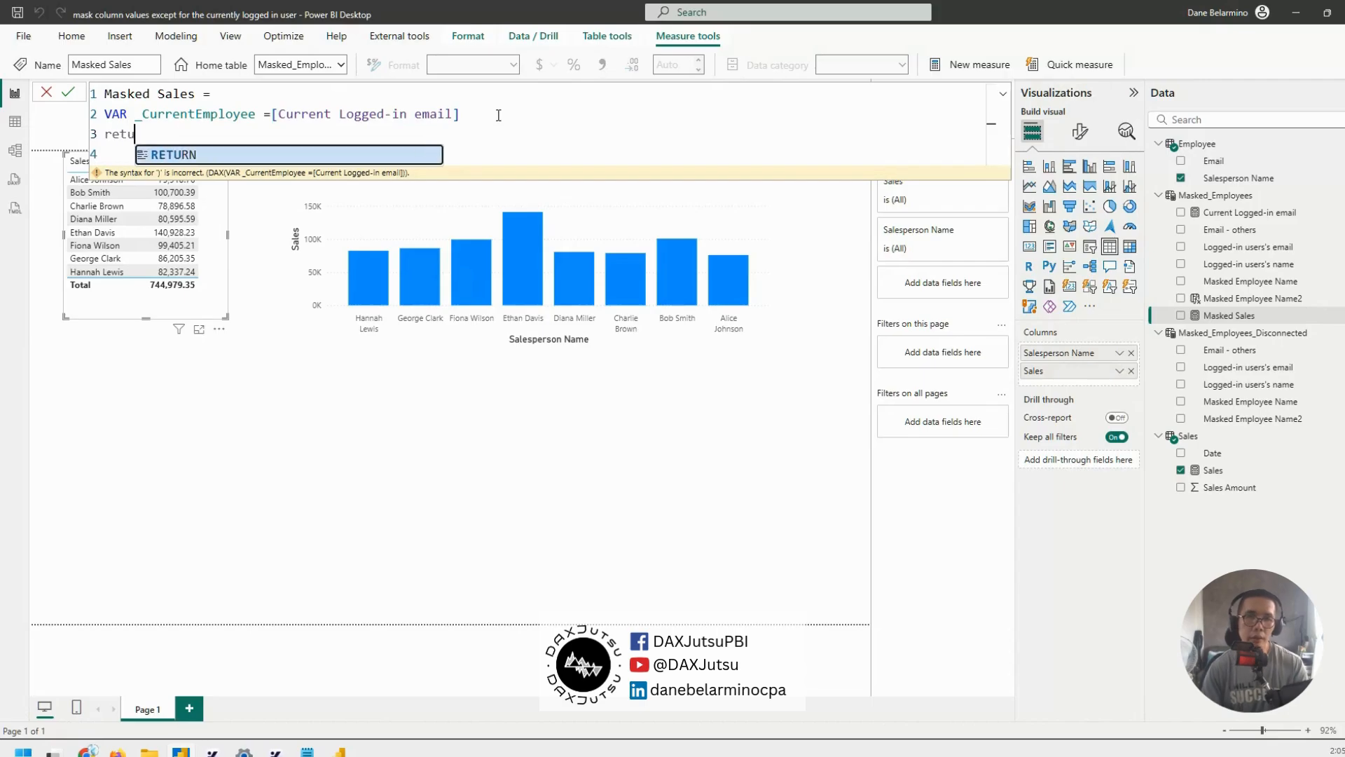
key("Tab")
key("shift+Return")
type("calc")
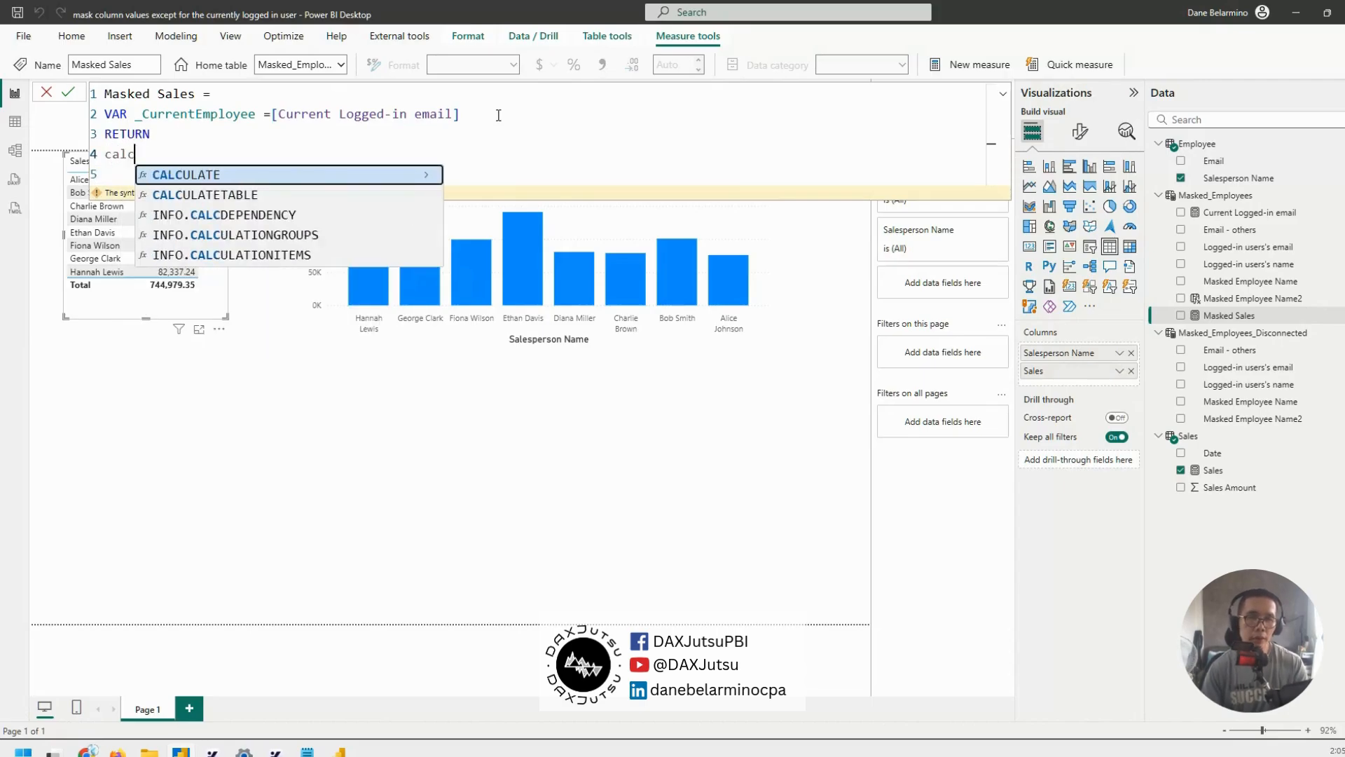
key("Tab")
type("sales")
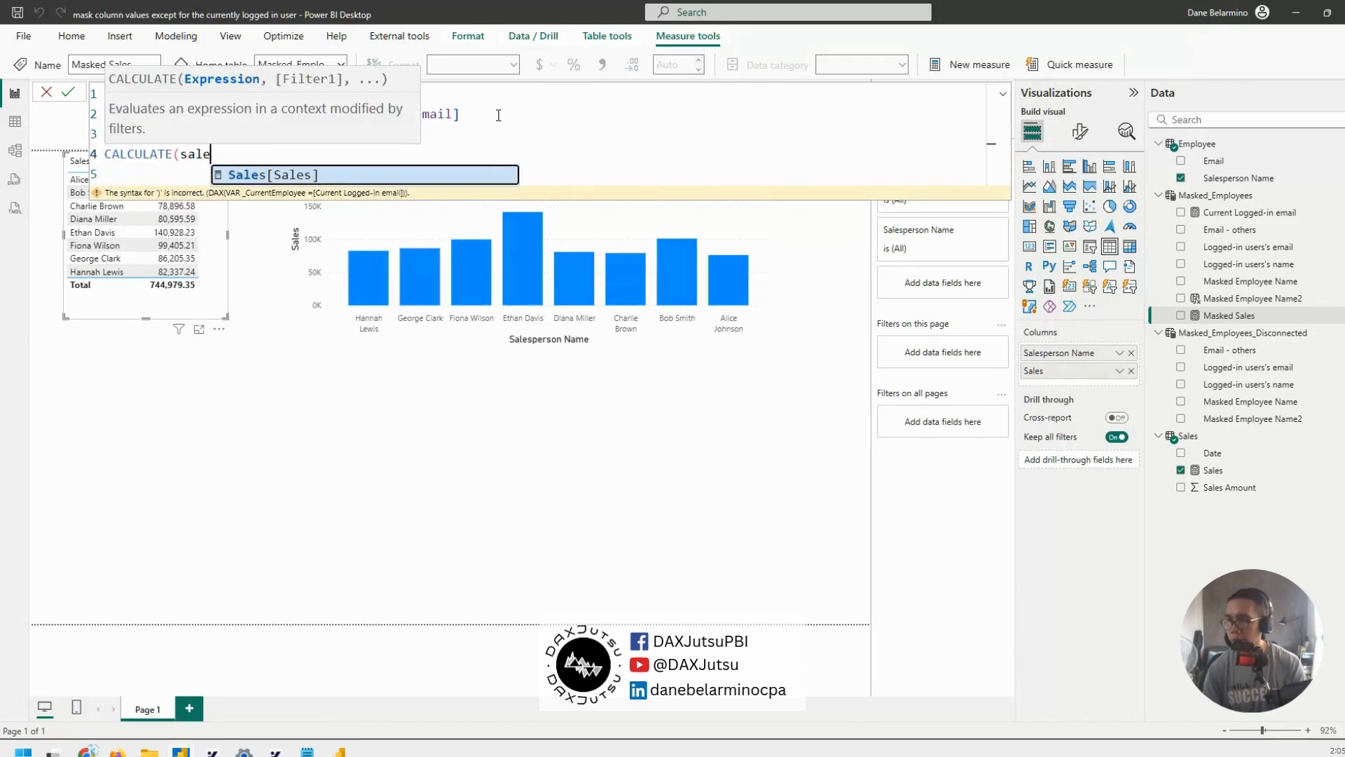
key("Tab")
key("Left")
key("Left")
key("Left")
key("Left")
key("Left")
key("Left")
key("Left")
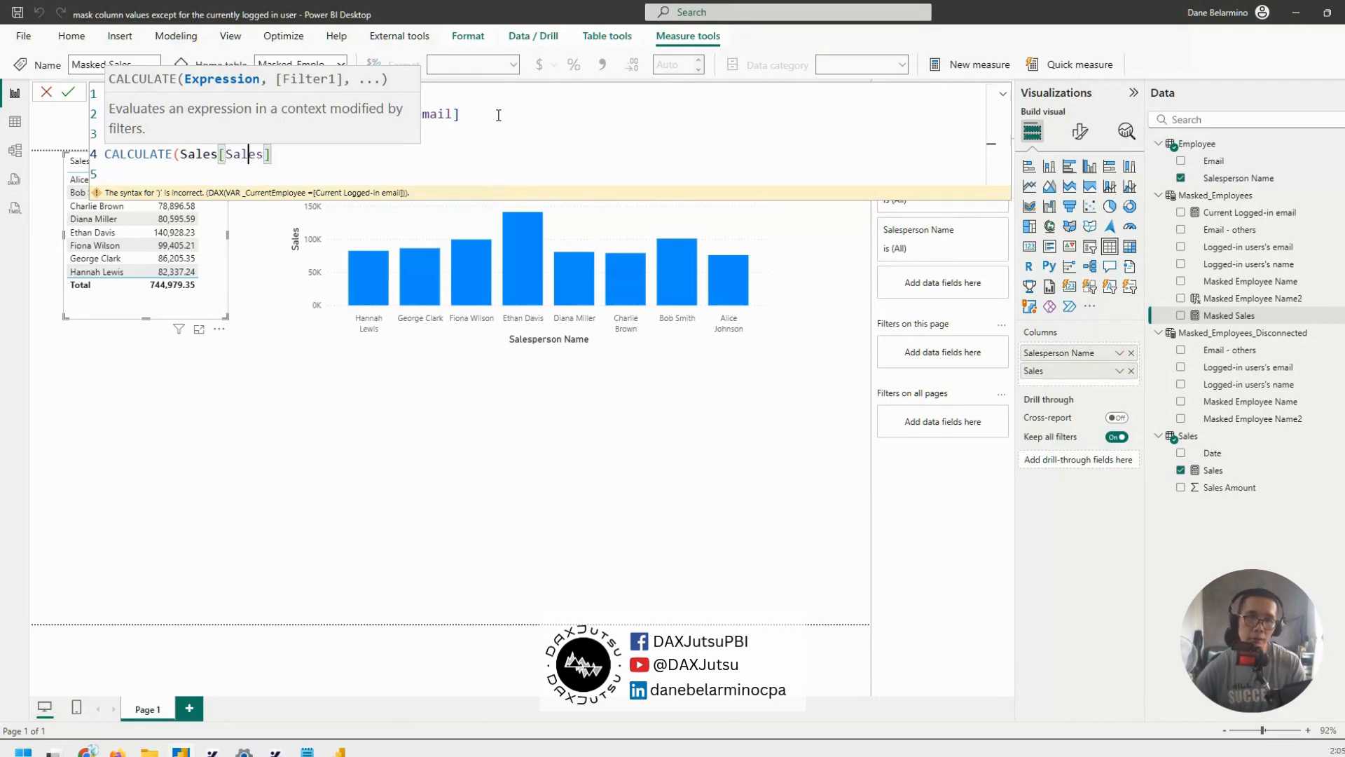
key("ctrl+shift+Left")
key("BackSpace")
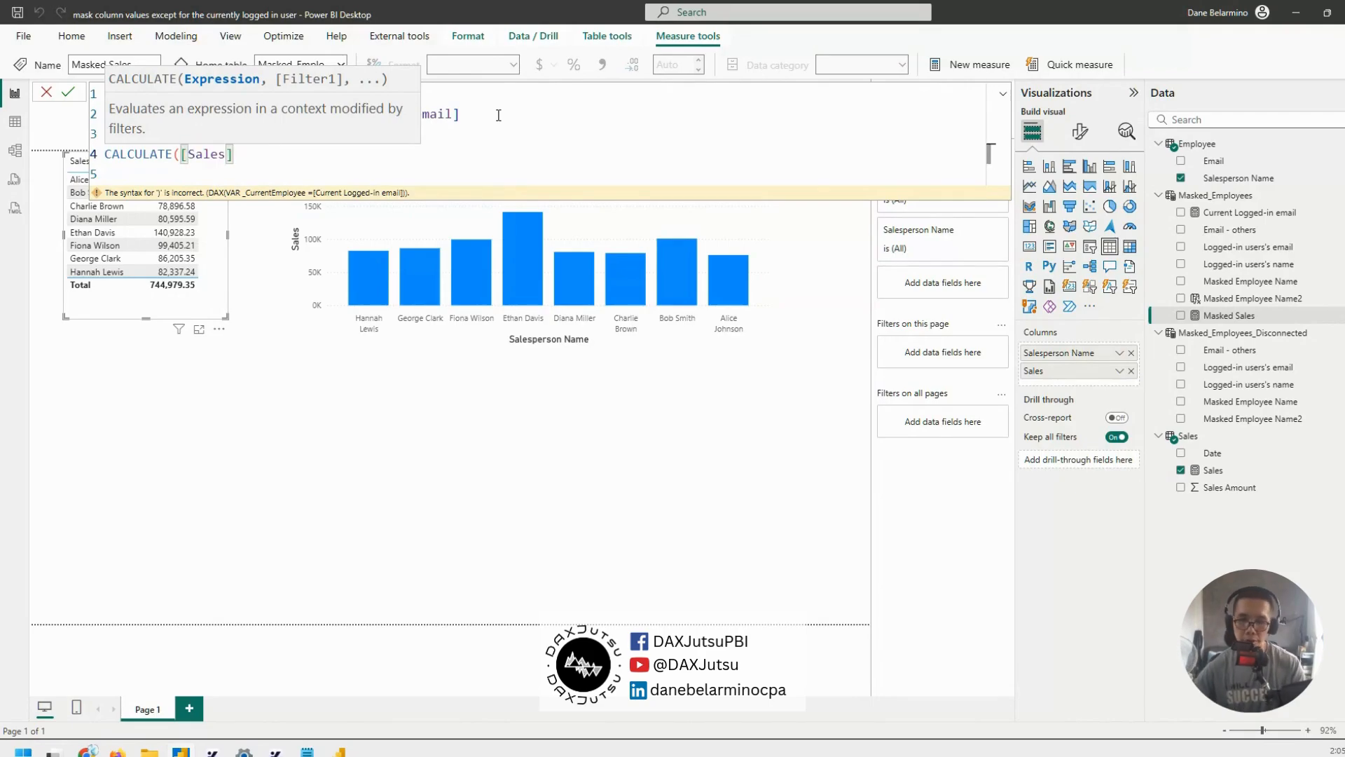
type(", ")
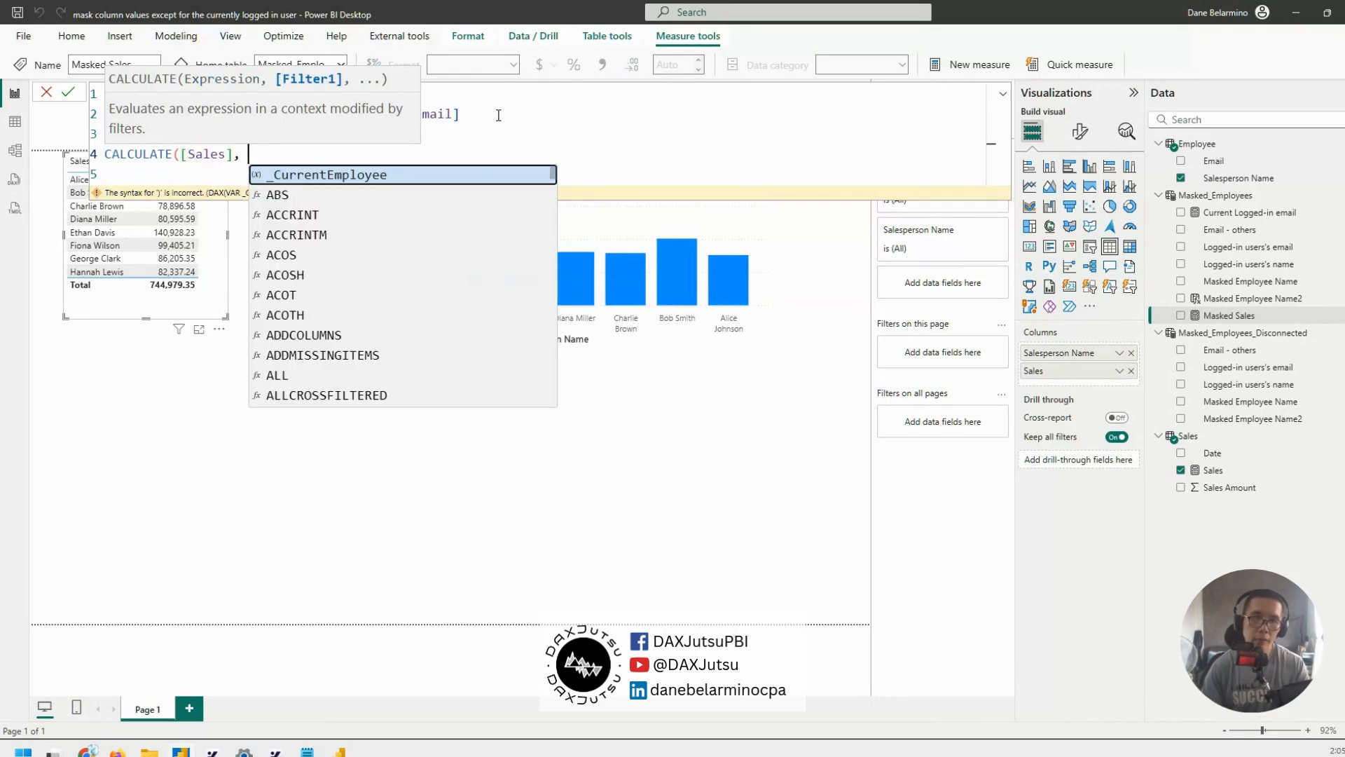
- Complete the CALCULATE filter with KEEPFILTERS(Masked_Employees[Logged-in users's email] = _CurrentEmployee) and commit the Masked Sales measure
type("keepfilters")
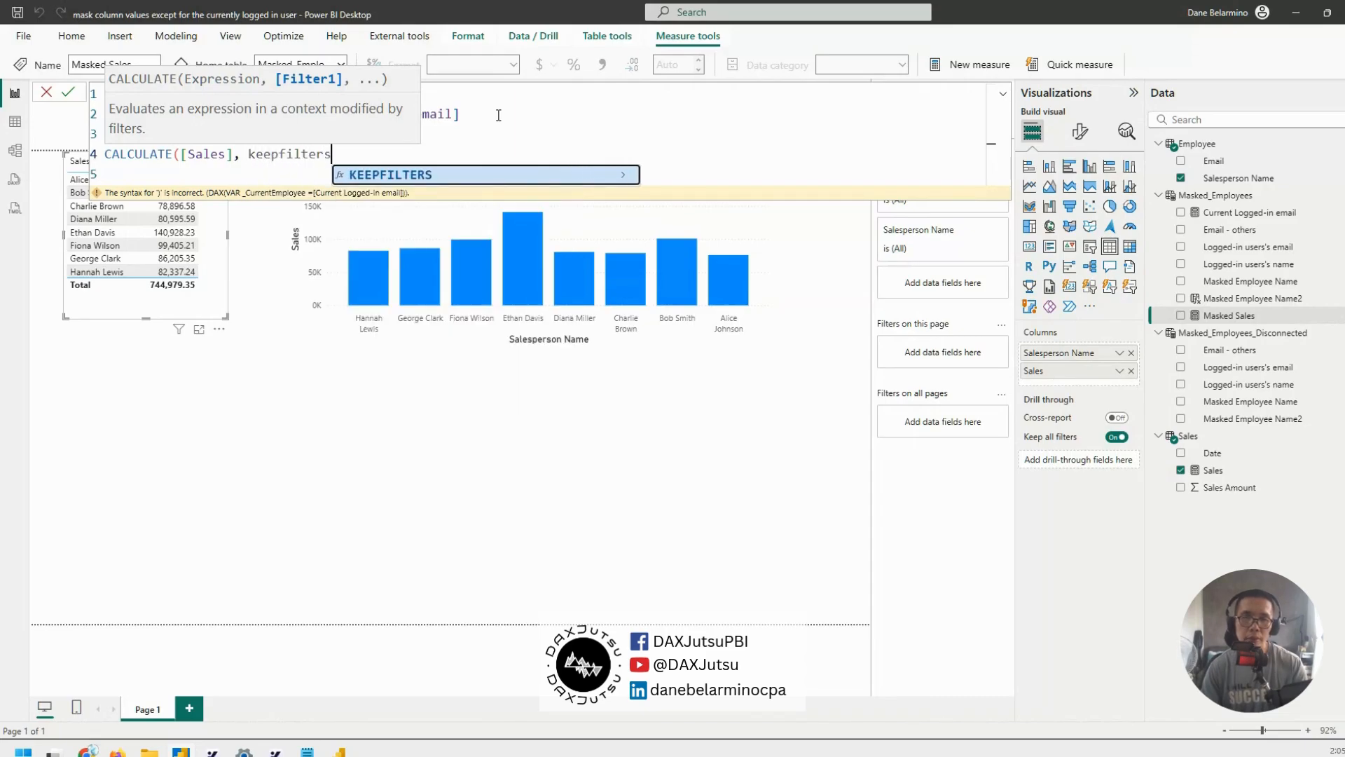
key("Tab")
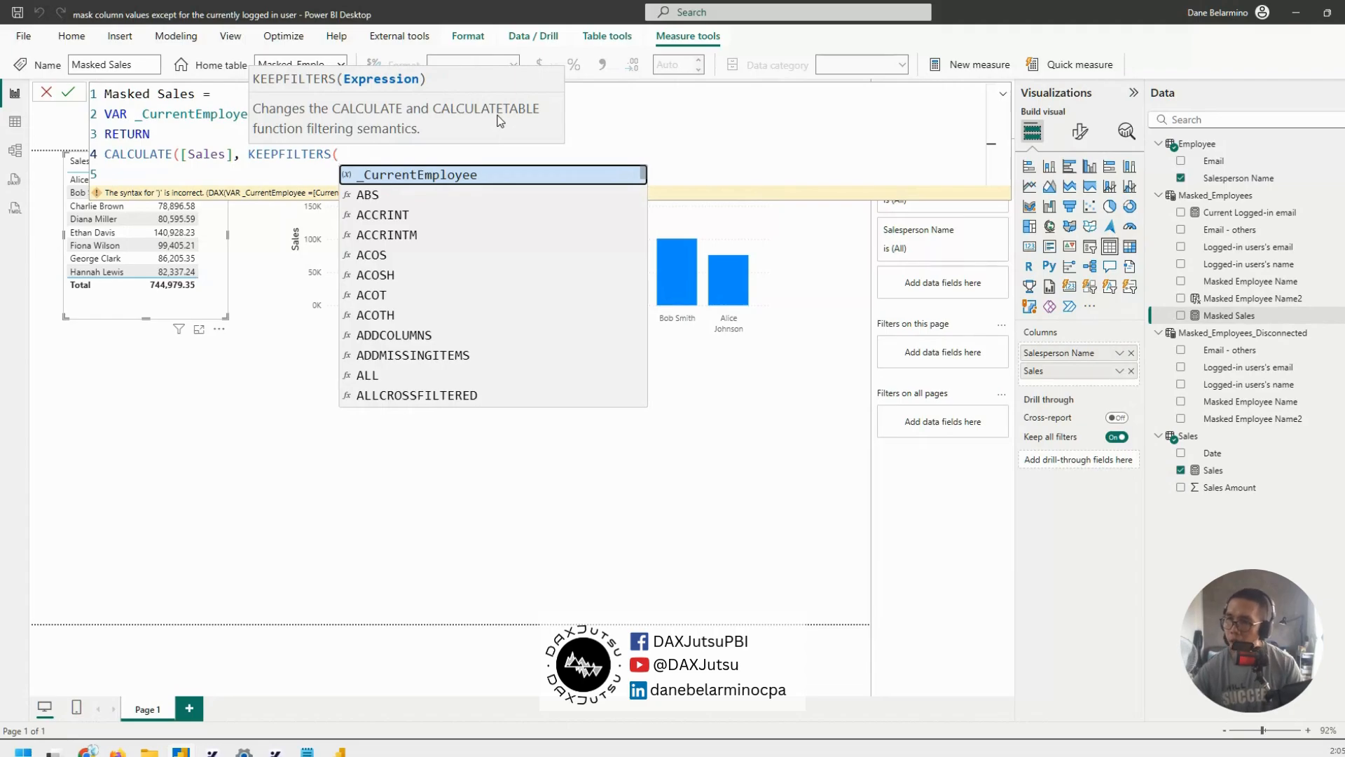
type("masked")
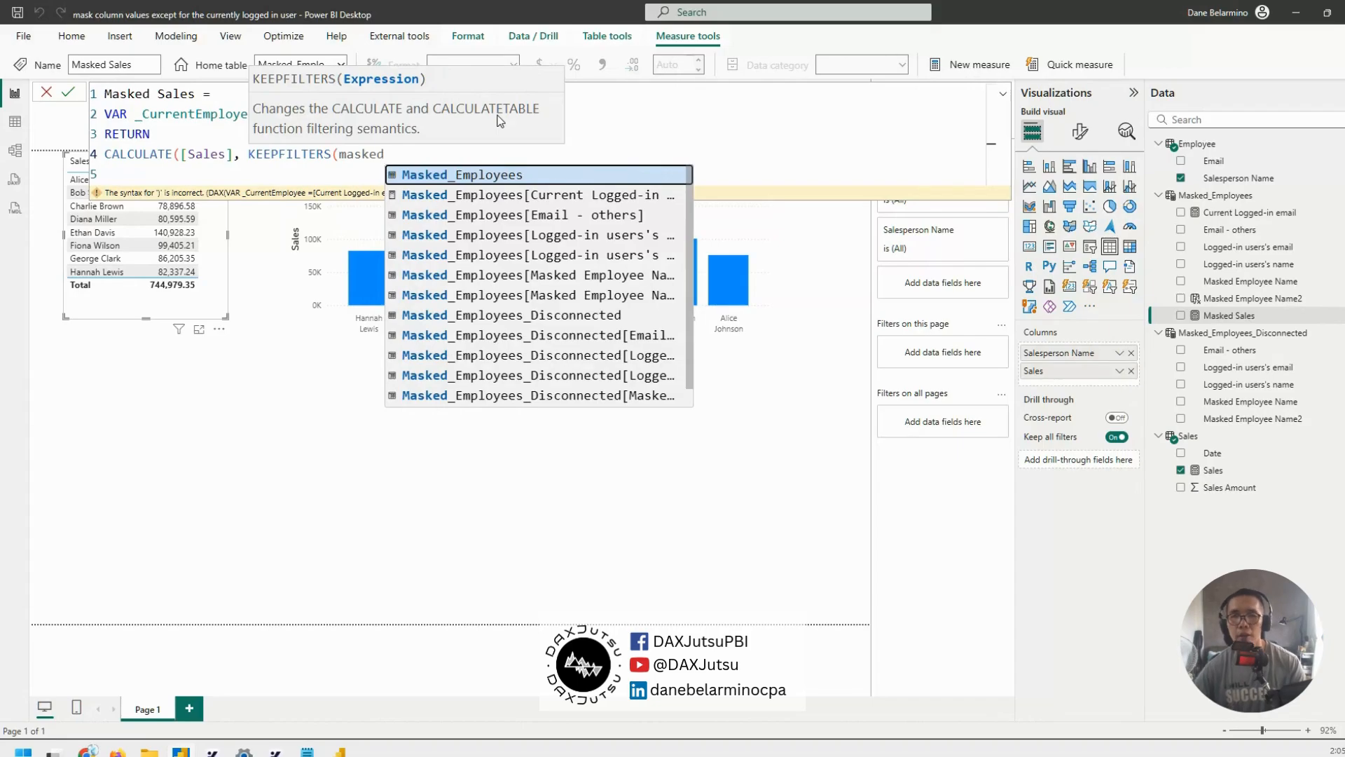
key("Down")
key("Down")
key("Down")
key("Down")
key("Down")
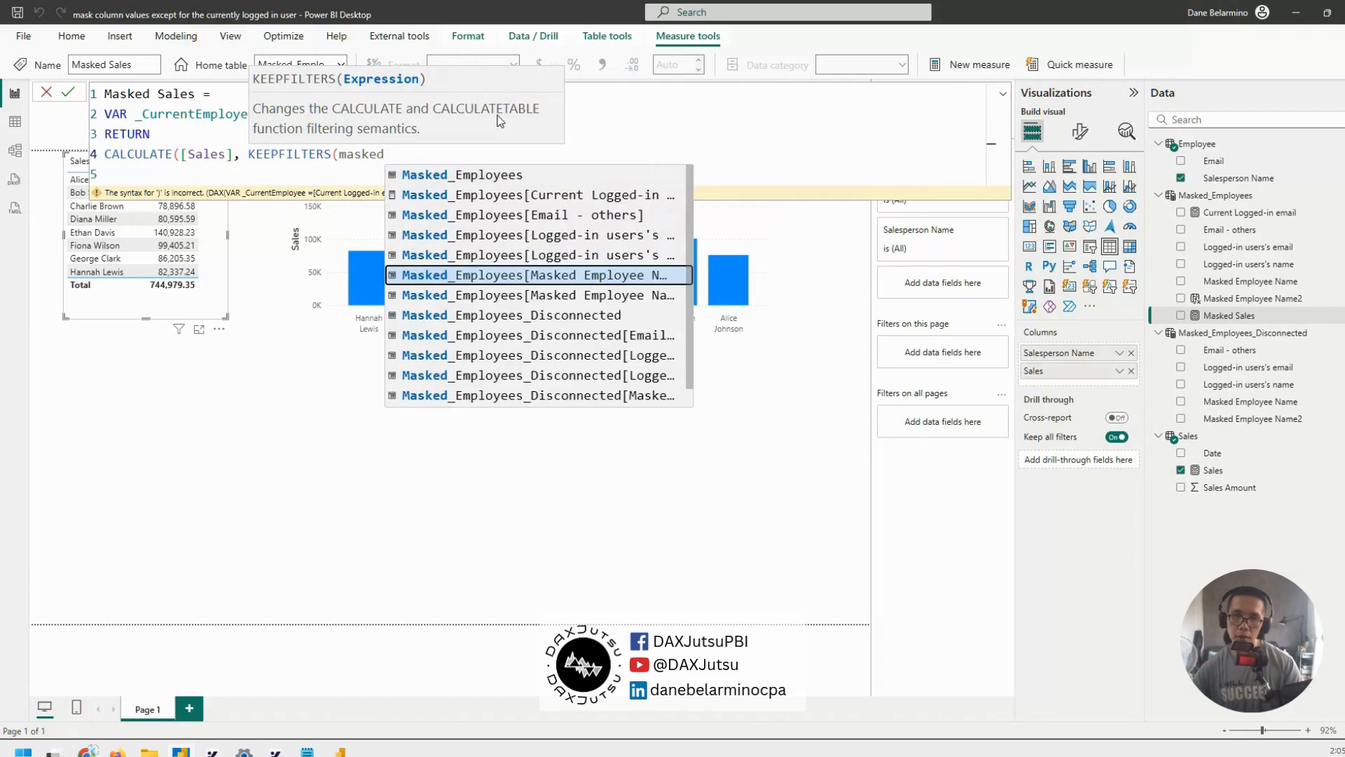
key("Up")
key("ctrl+shift+Left")
type("email]")
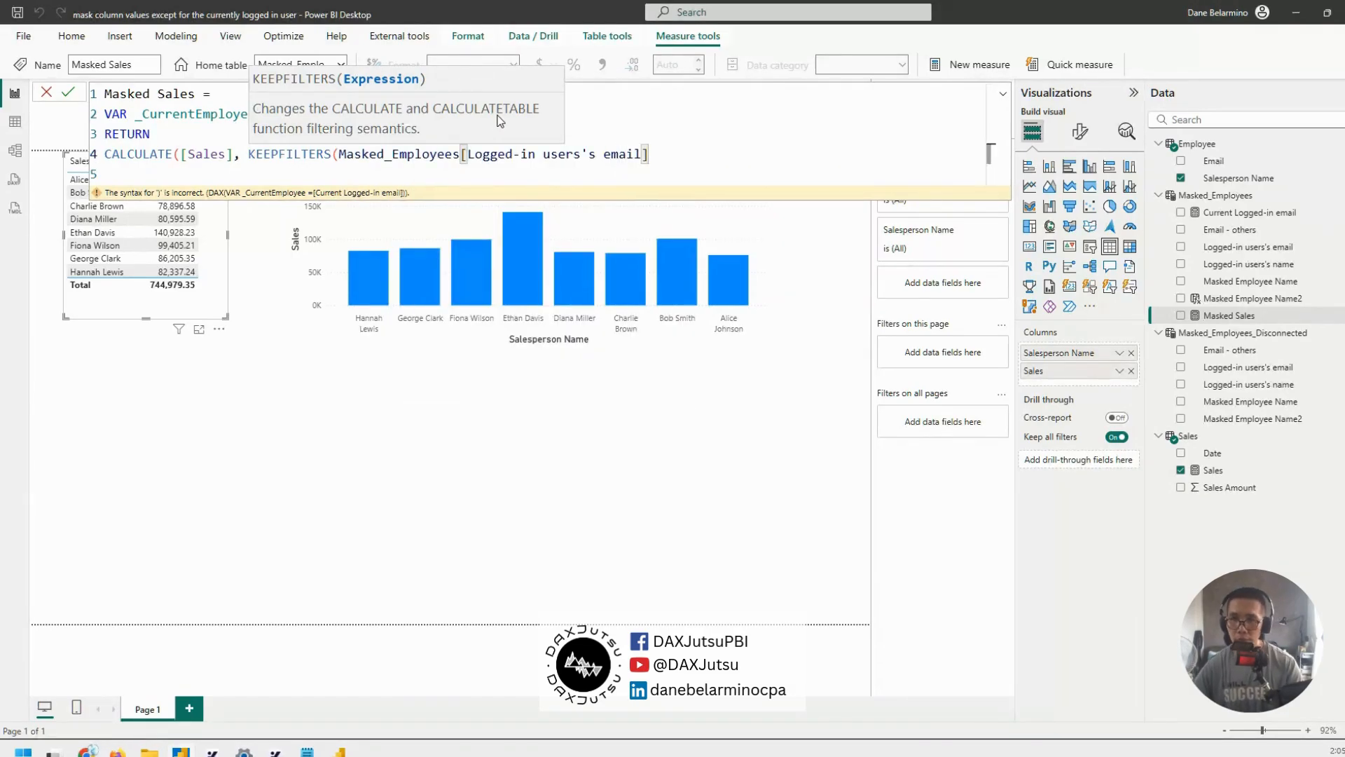
type(" = _cur")
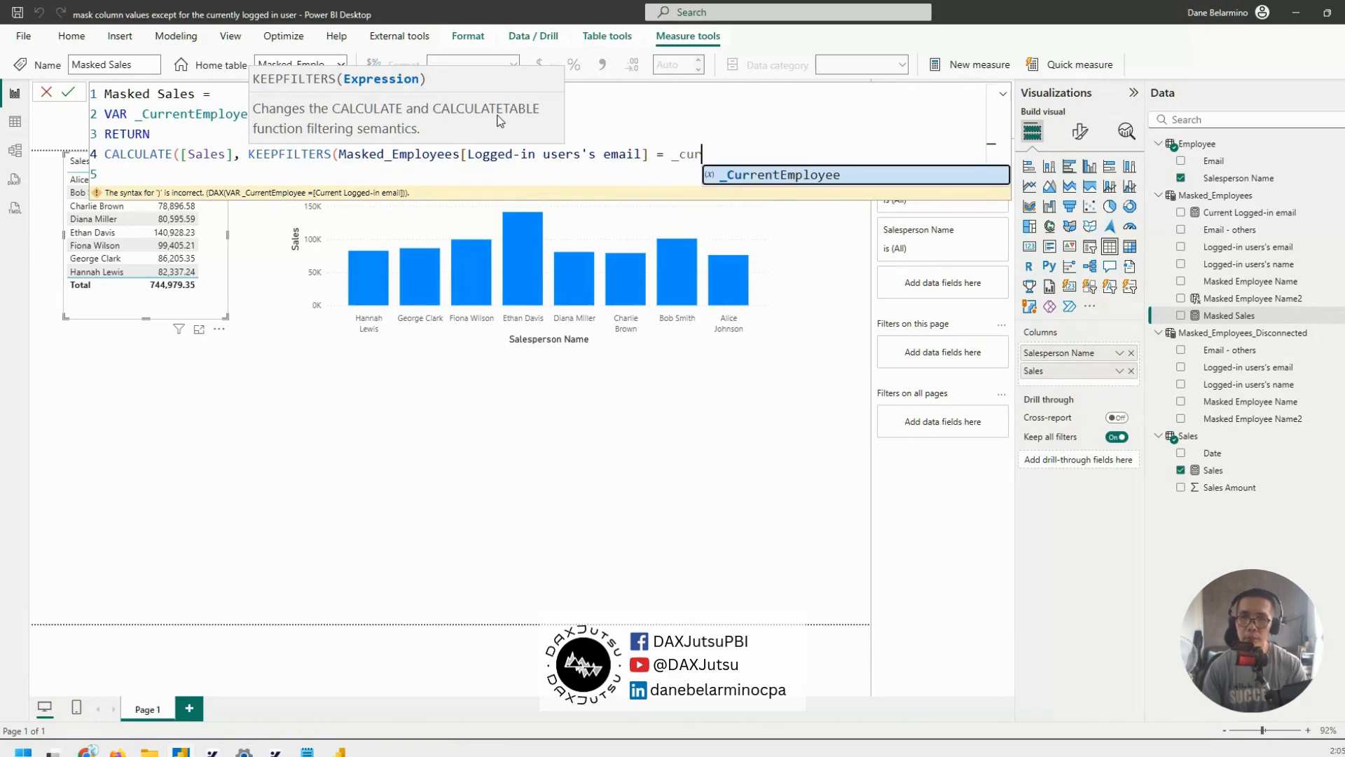
key("Tab")
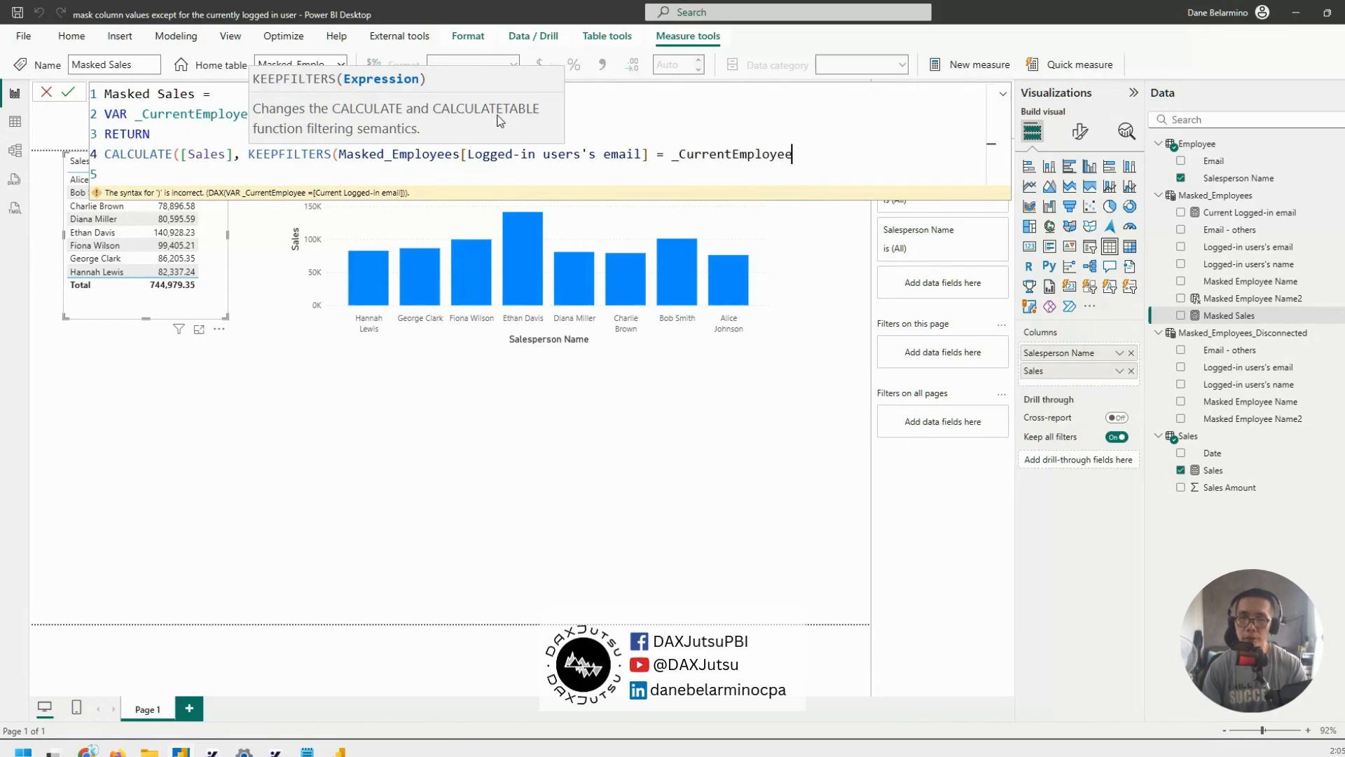
type("))")
key("Return")
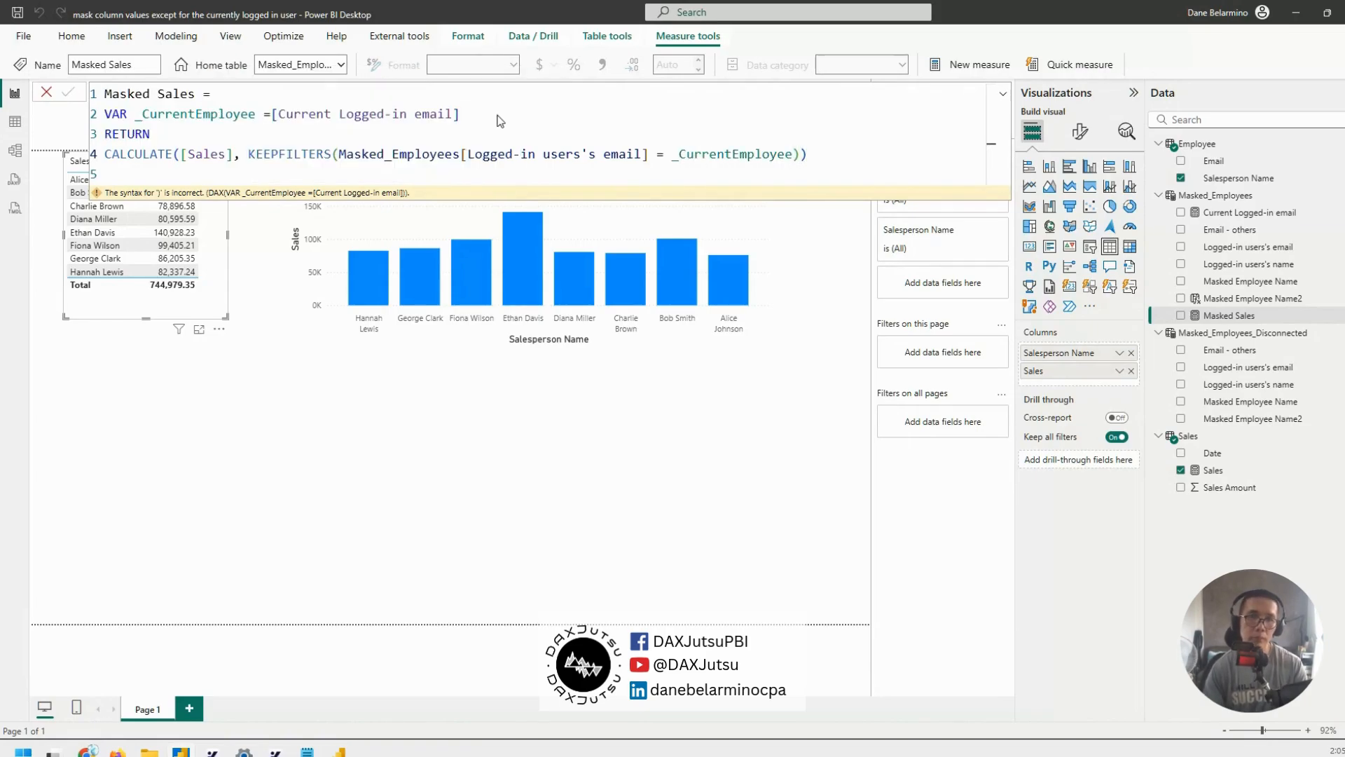
- Duplicate the Sales by Salesperson Name column chart and place the copy beneath the original
left_click(615, 222)
key("ctrl+c")
key("ctrl+v")
left_click_drag(615, 217, 608, 413)
left_click(600, 173)
left_click_drag(536, 352, 536, 276)
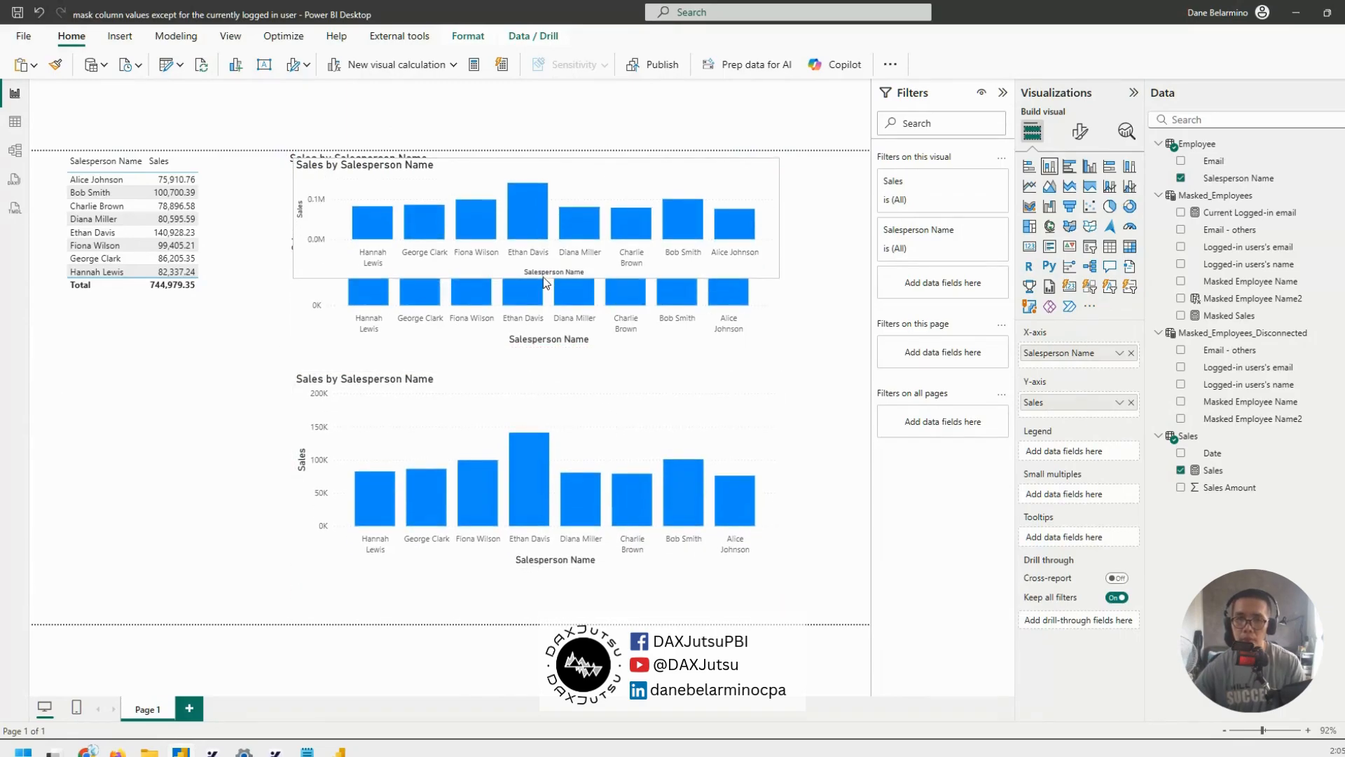
left_click(577, 323)
left_click(591, 357)
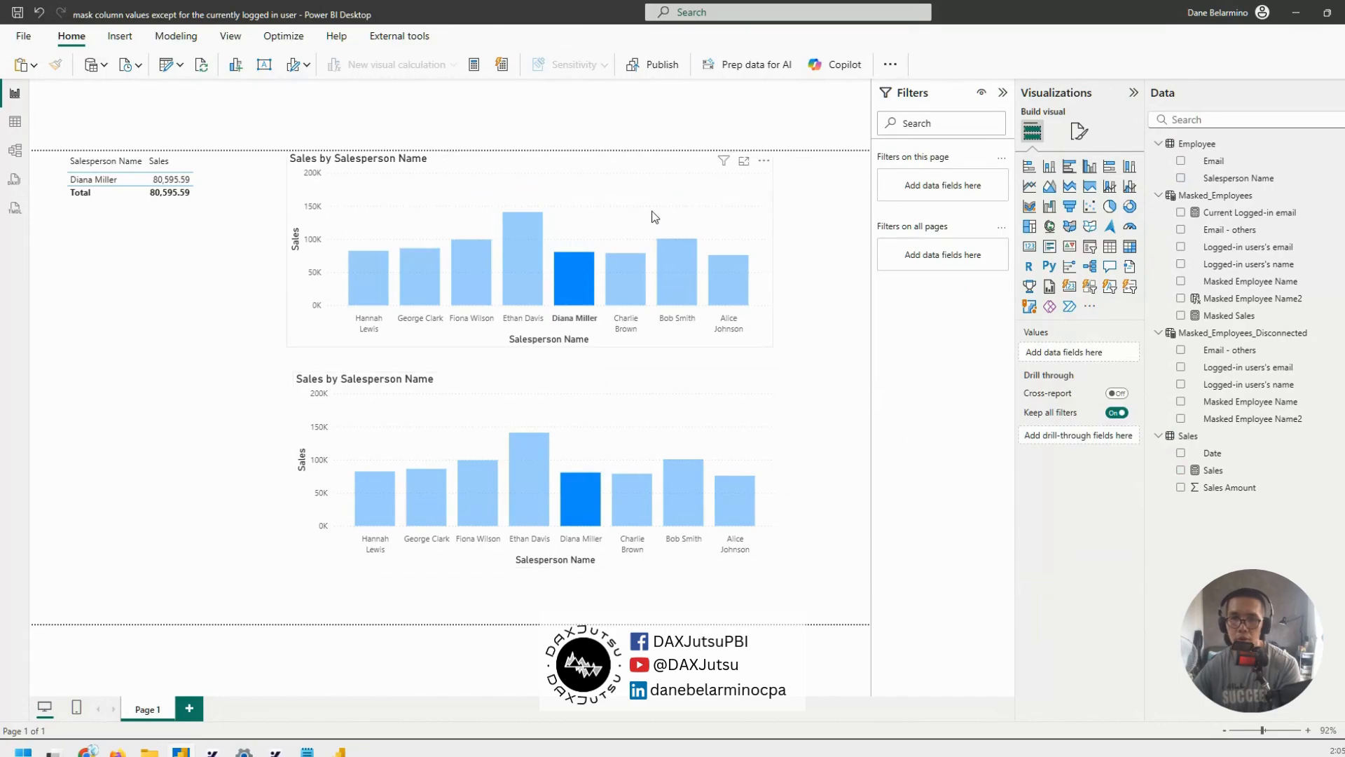
left_click(585, 190)
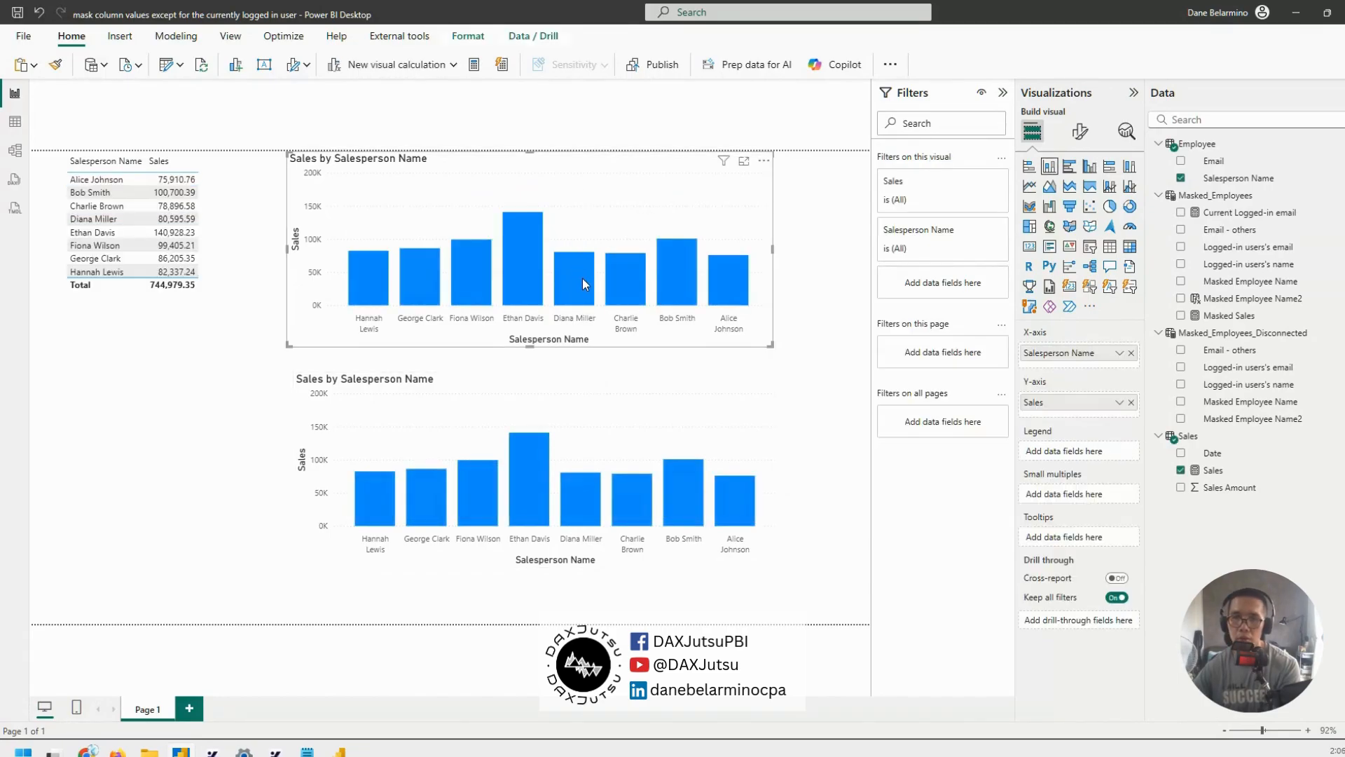
left_click(536, 354)
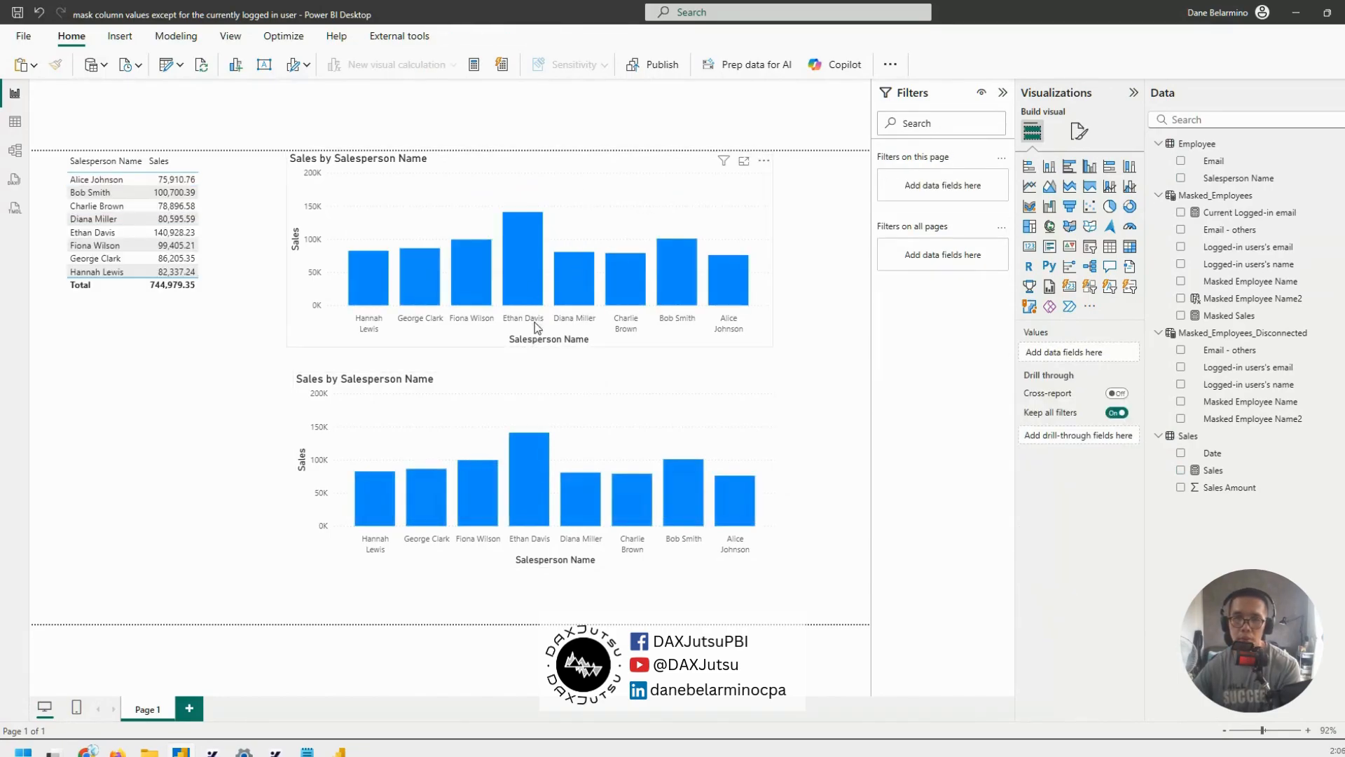
- Reduce the height of the original chart, move the copy up directly beneath it and shorten the copy as well
left_click(536, 342)
left_click_drag(529, 346, 530, 287)
left_click_drag(565, 395, 571, 312)
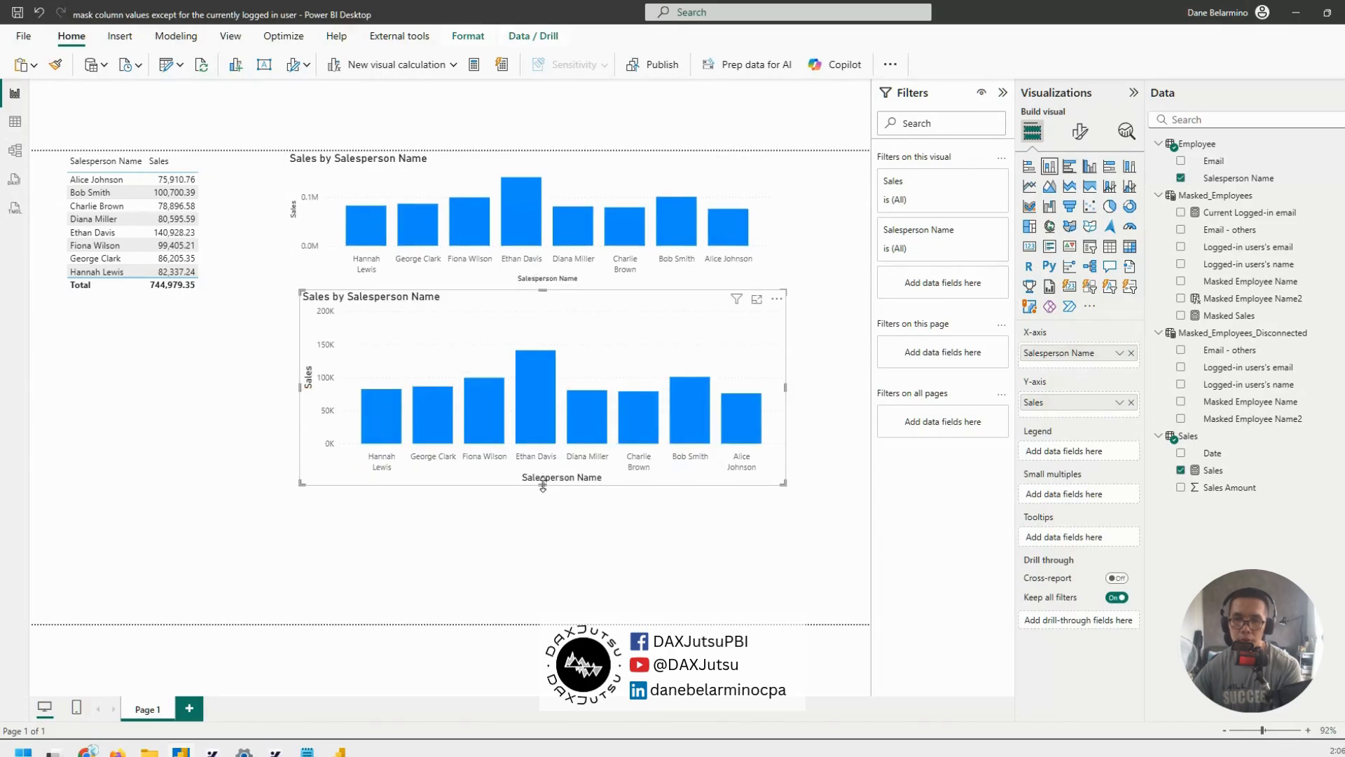
left_click_drag(543, 483, 544, 444)
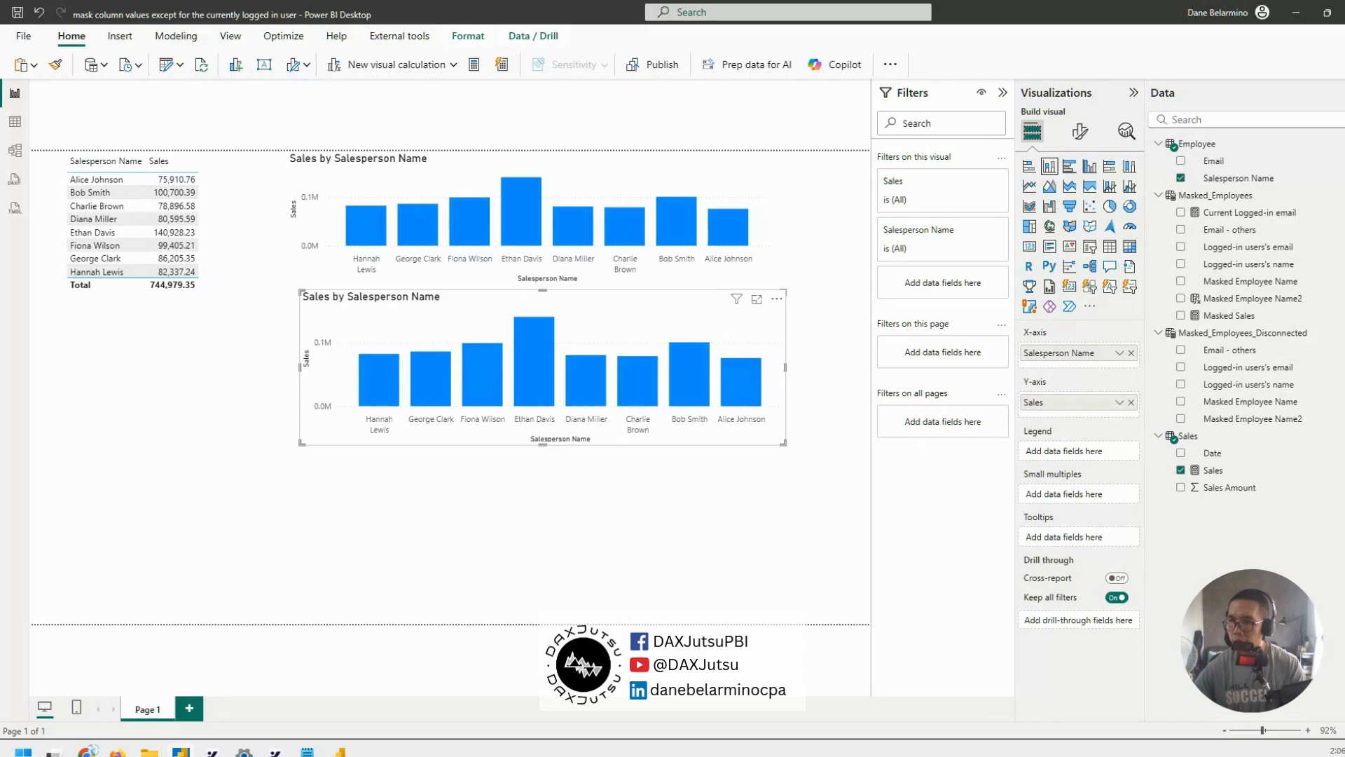
- Replace the copied chart's fields with Masked Sales on the Y-axis and Masked Employee Name2 from Masked_Employees on the X-axis
left_click(1131, 353)
left_click(1131, 403)
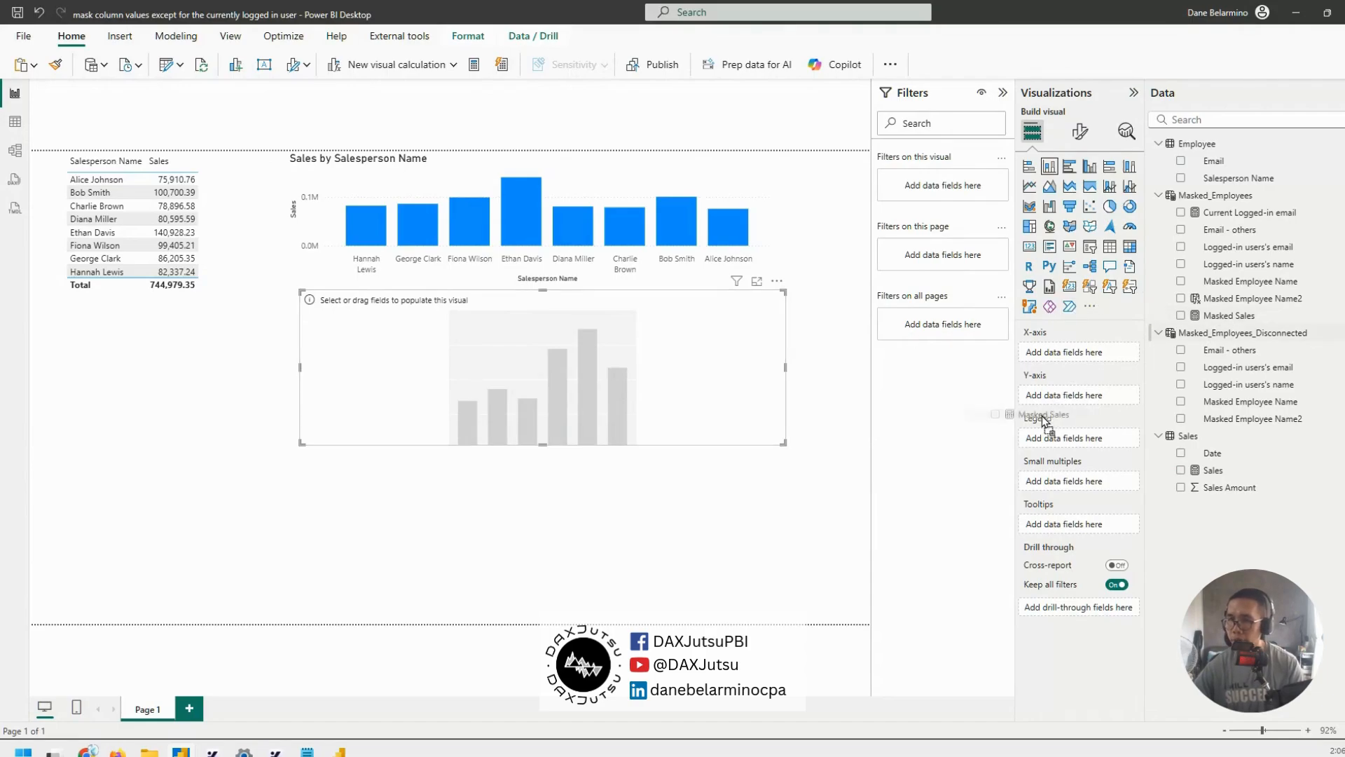
left_click_drag(1215, 317, 1076, 393)
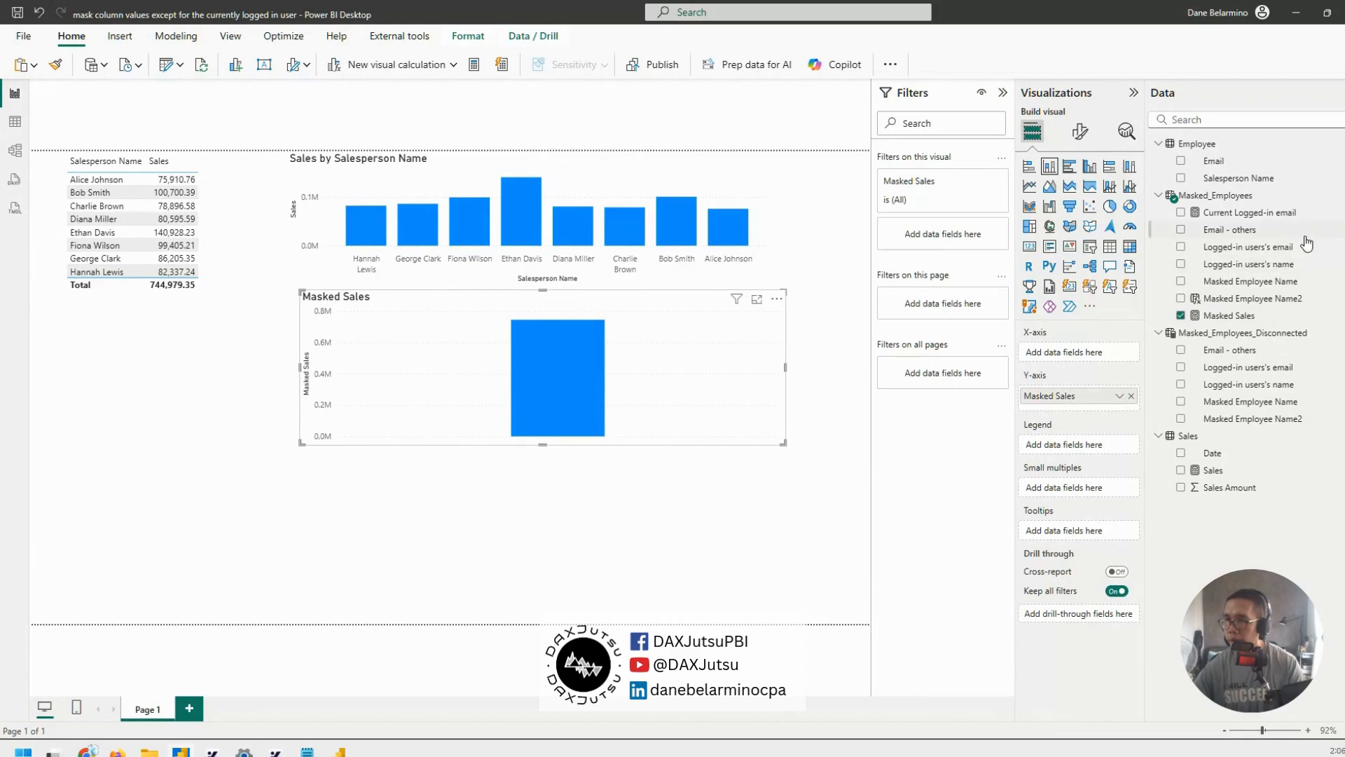
left_click_drag(1257, 299, 1078, 352)
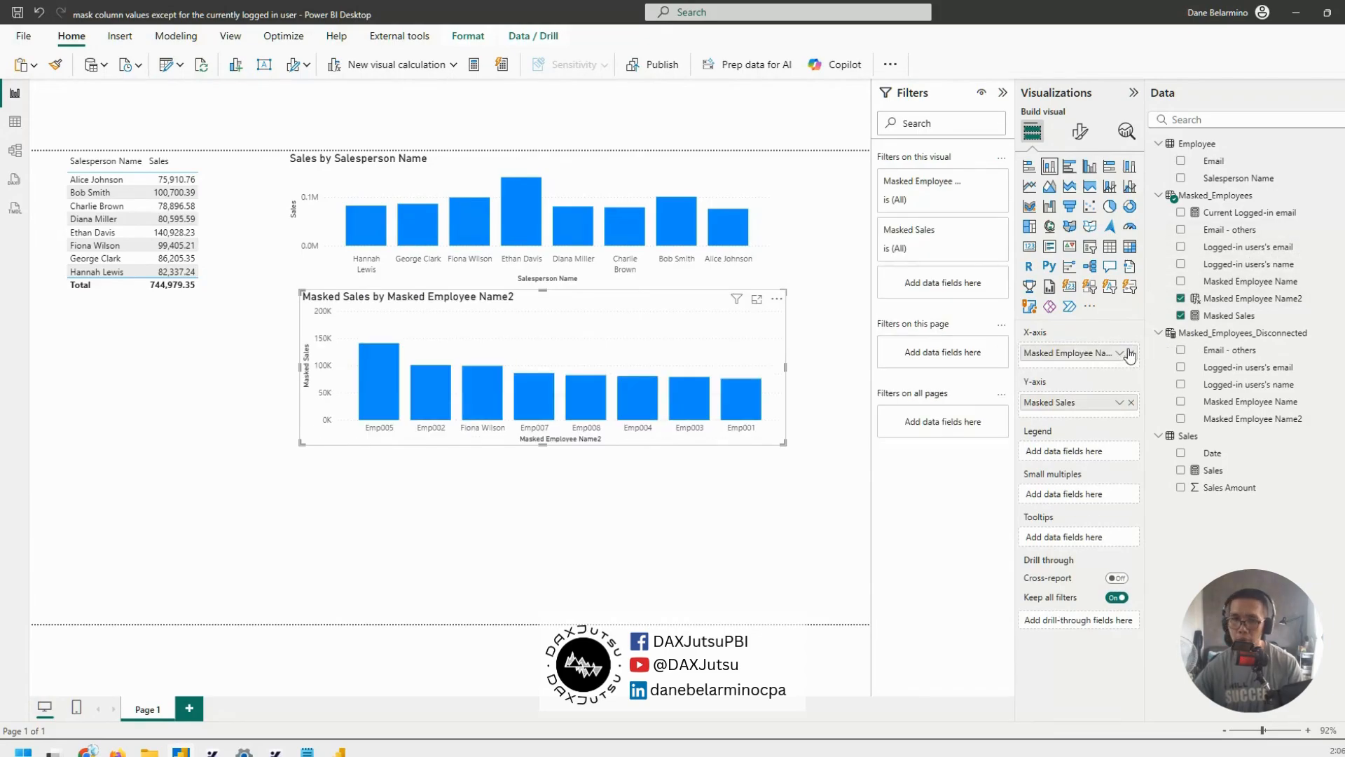
- Sort the masked chart's axis by Masked Employee Name2 in ascending order and align the chart under the original
left_click(776, 298)
mouse_move(851, 387)
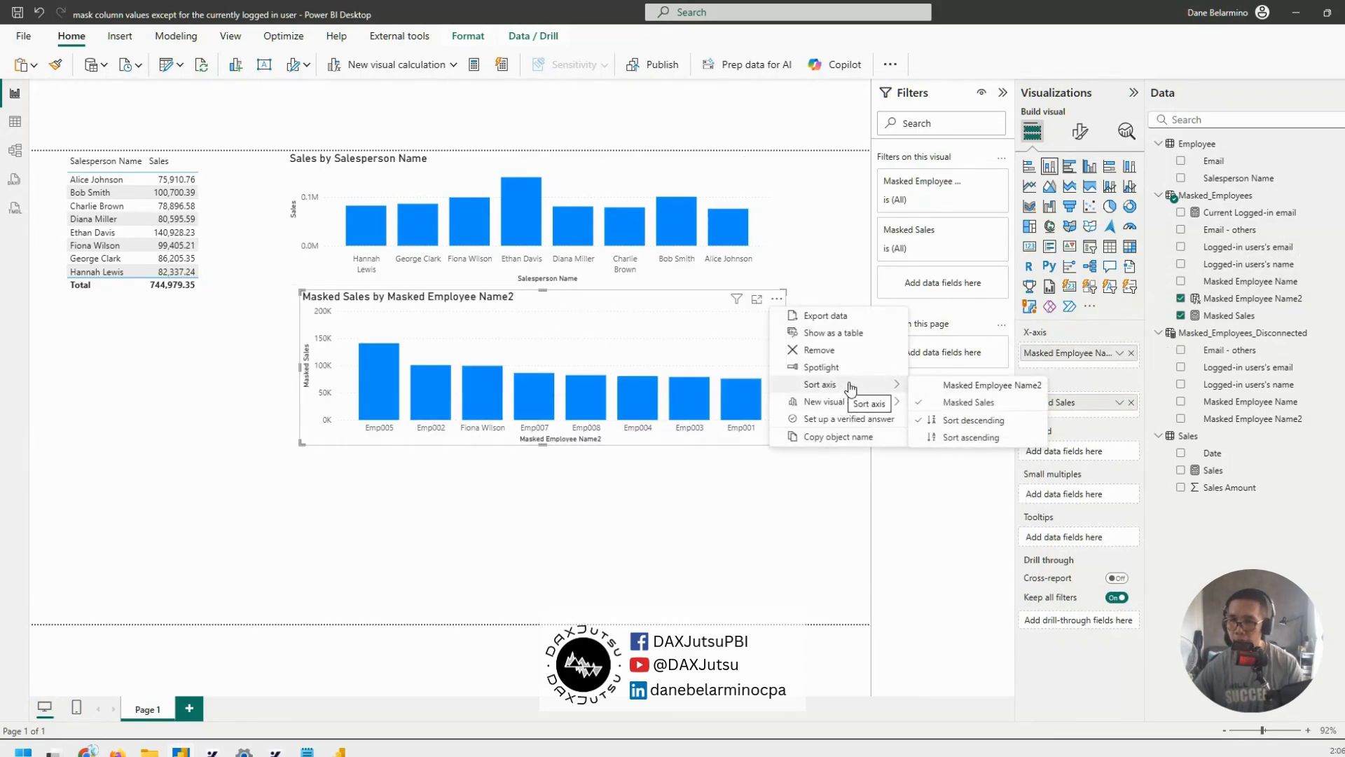
left_click(1007, 388)
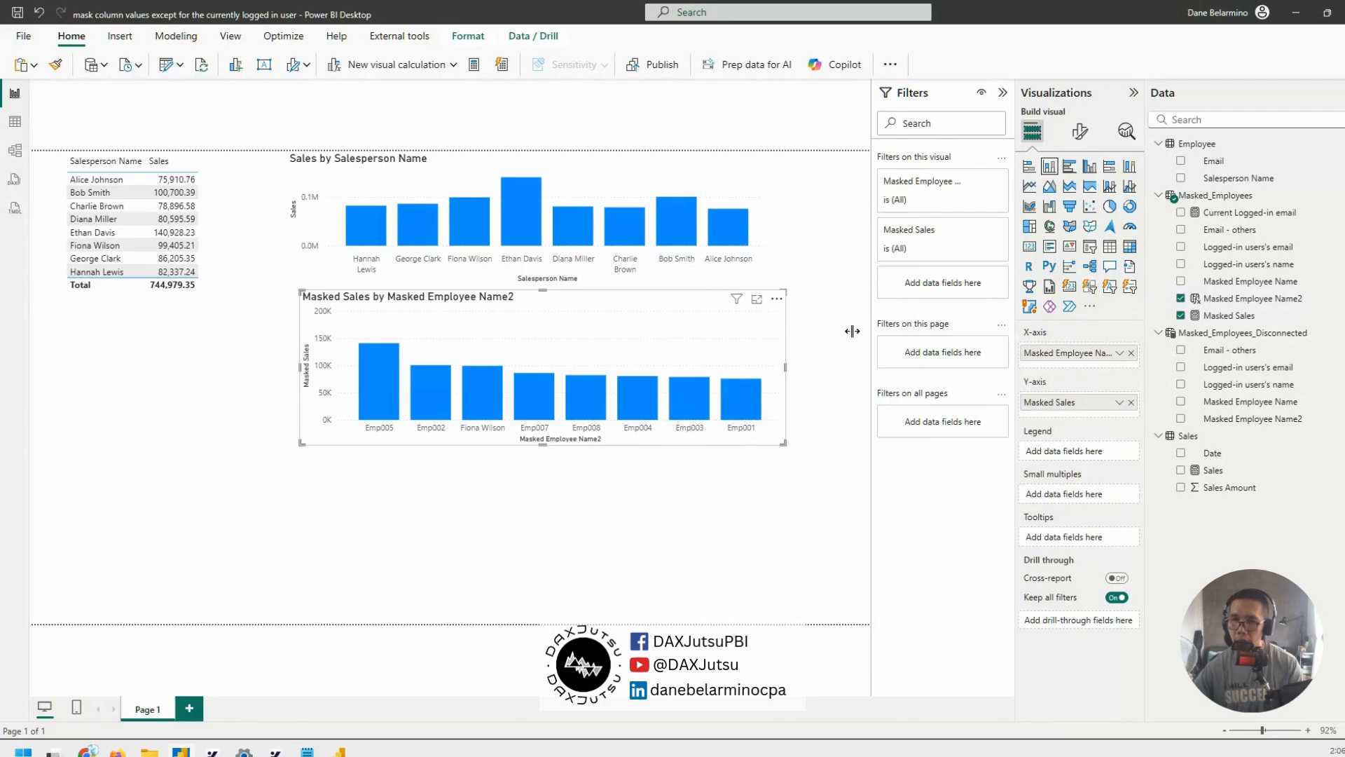
left_click(776, 298)
mouse_move(848, 385)
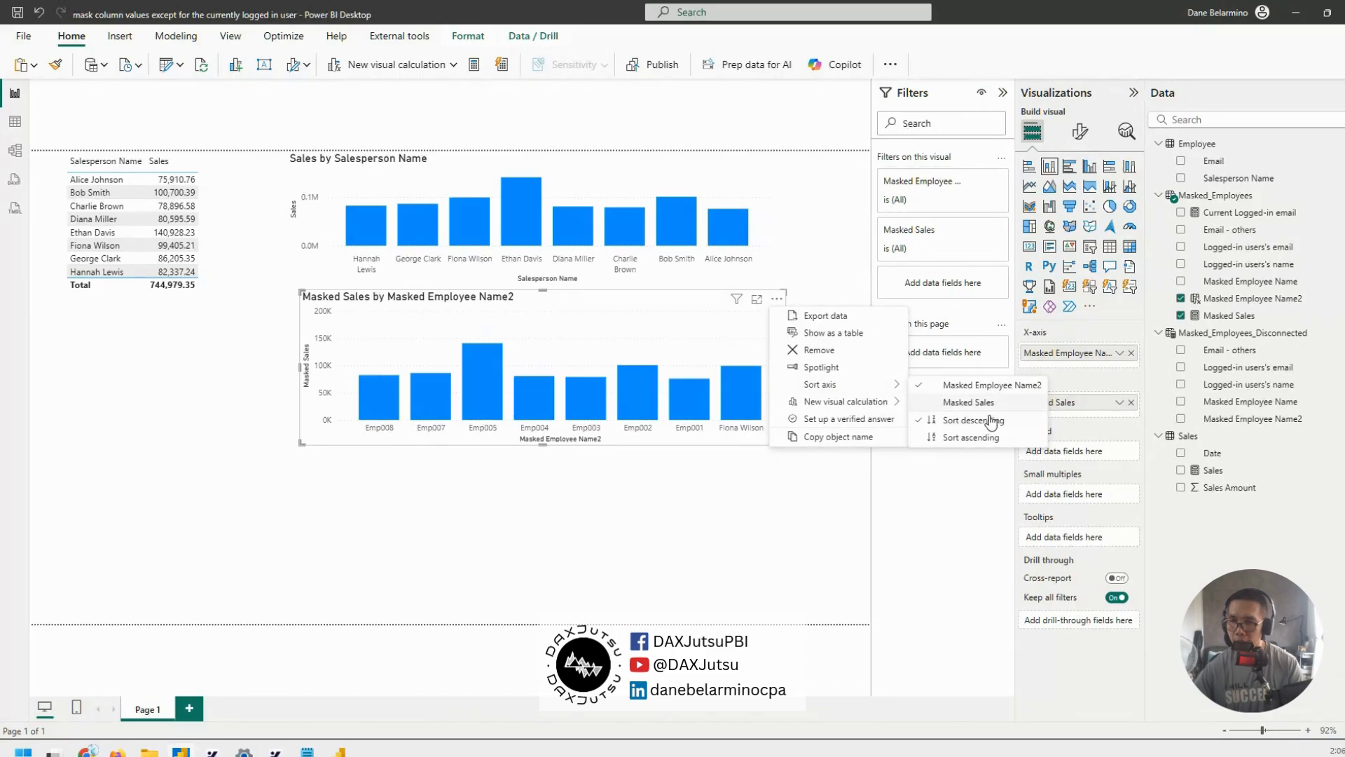
left_click(975, 440)
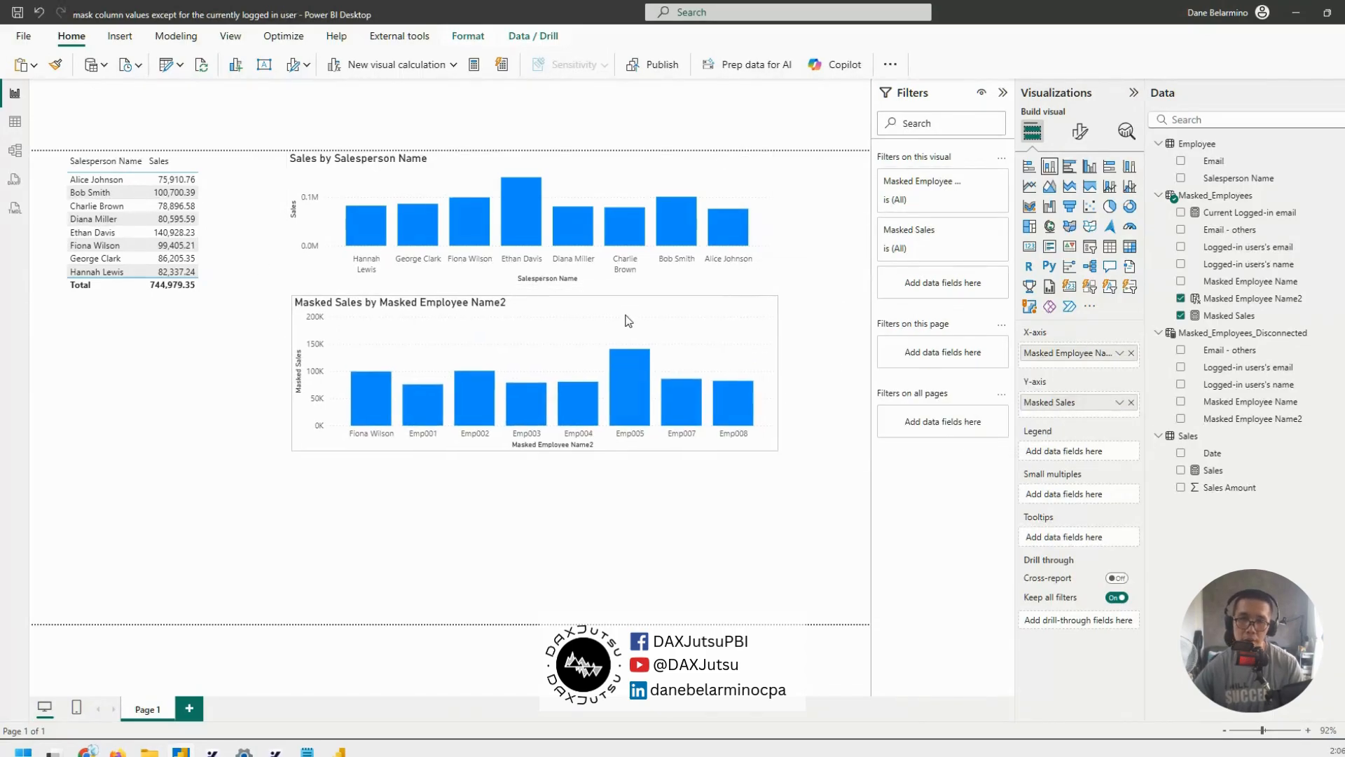
left_click_drag(670, 335, 658, 337)
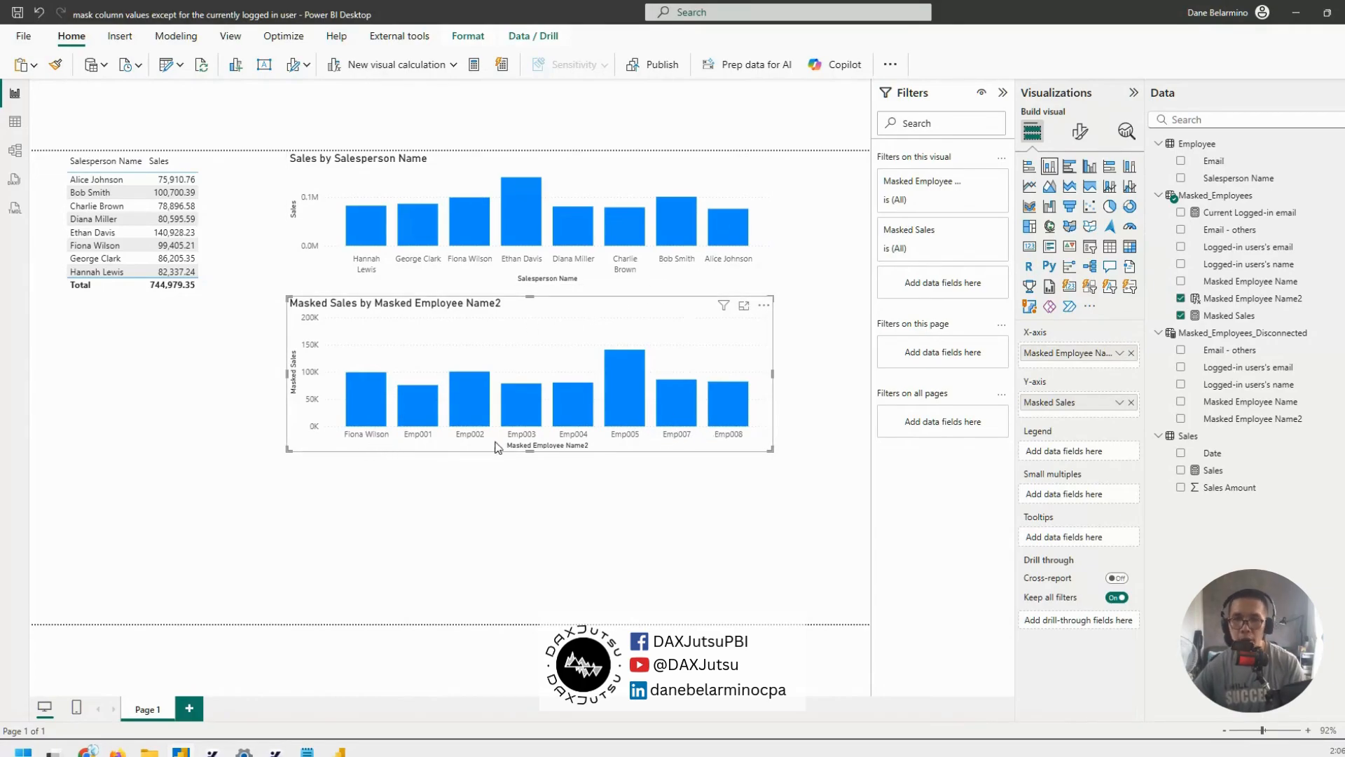
- Duplicate the masked chart below itself and swap the copy's X-axis field for Masked Employee Name from Masked_Employees
key("ctrl+c")
key("ctrl+v")
left_click_drag(545, 343, 540, 488)
left_click_drag(1264, 283, 1111, 354)
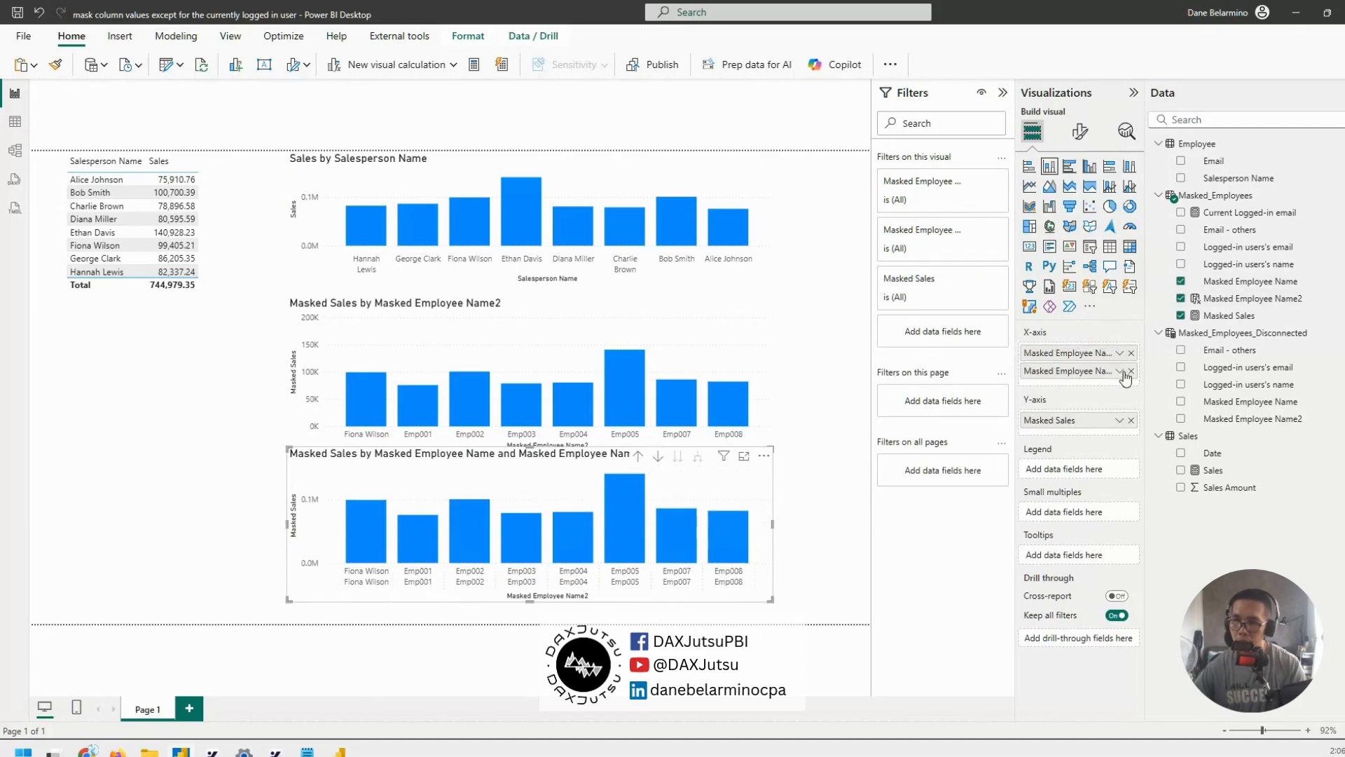
left_click(1130, 370)
left_click_drag(675, 494, 686, 499)
- Sort the Masked Employee Name chart's axis by Masked Employee Name in ascending order
left_click(774, 461)
mouse_move(844, 550)
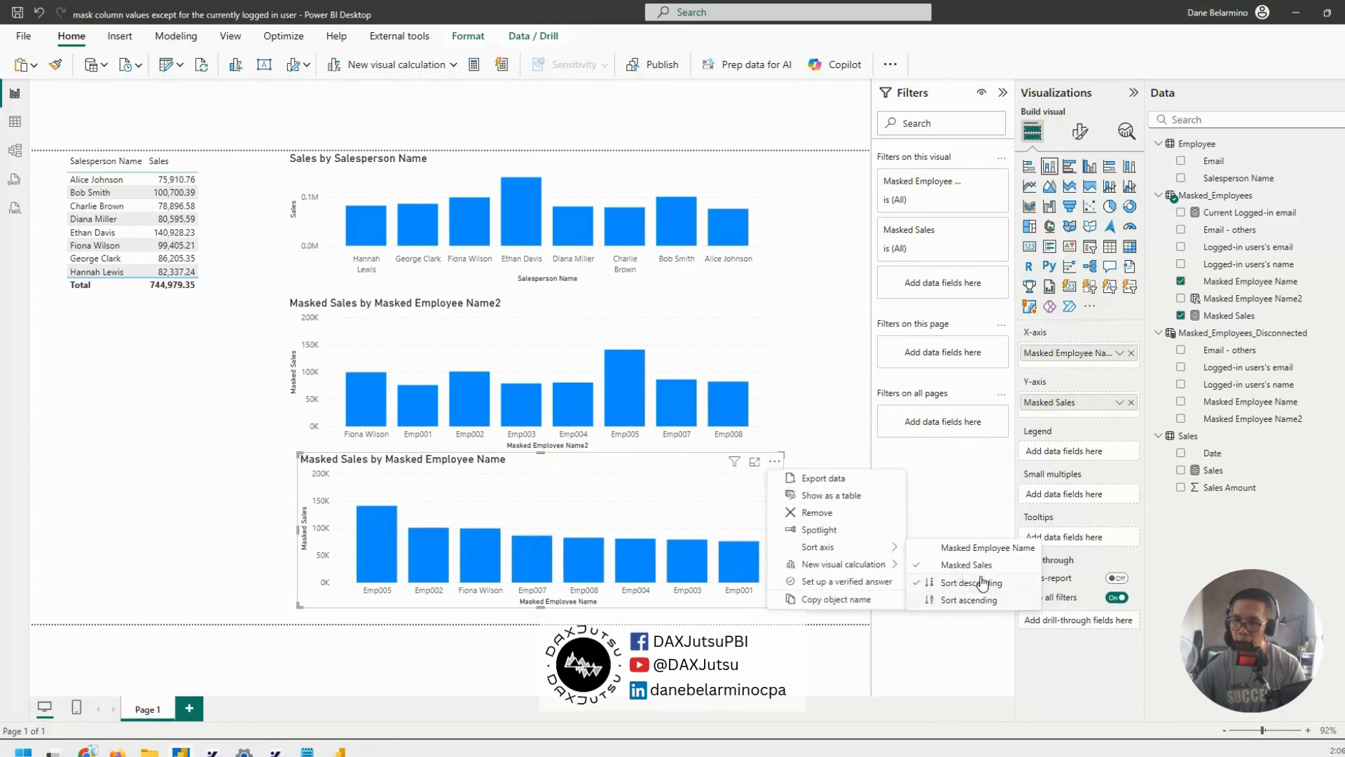
left_click(982, 549)
left_click(774, 461)
mouse_move(853, 557)
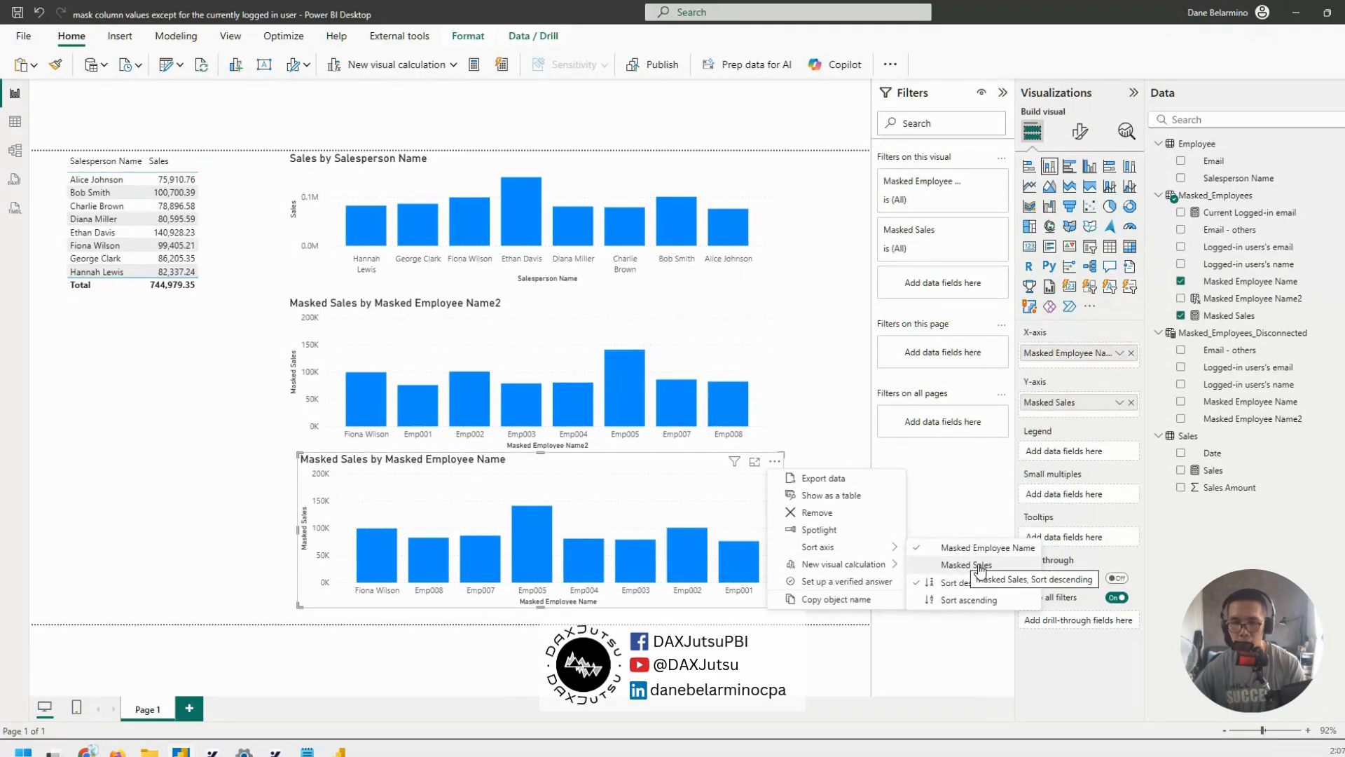
left_click(968, 599)
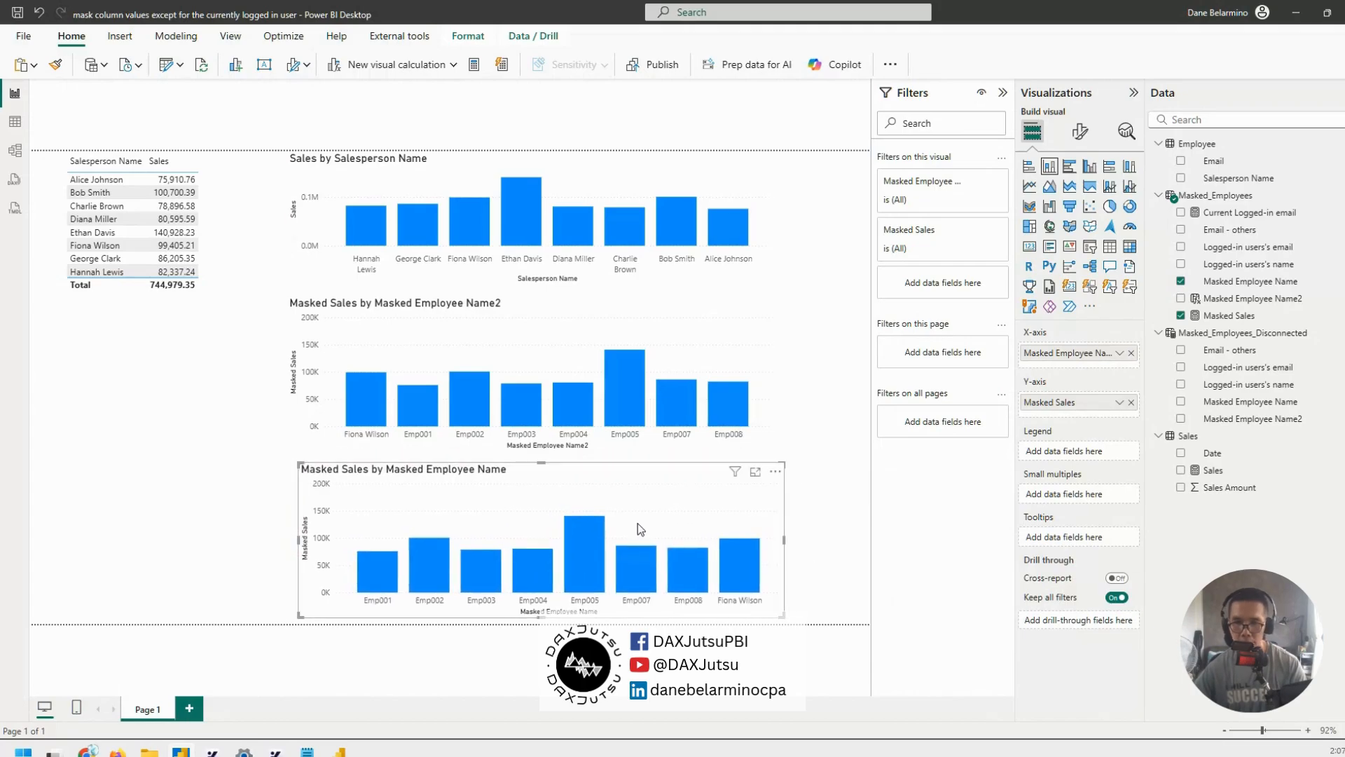
- Shrink the Sales by Salesperson Name chart to a thin strip and move the Masked Employee Name2 chart up beneath it
left_click_drag(689, 370, 697, 346)
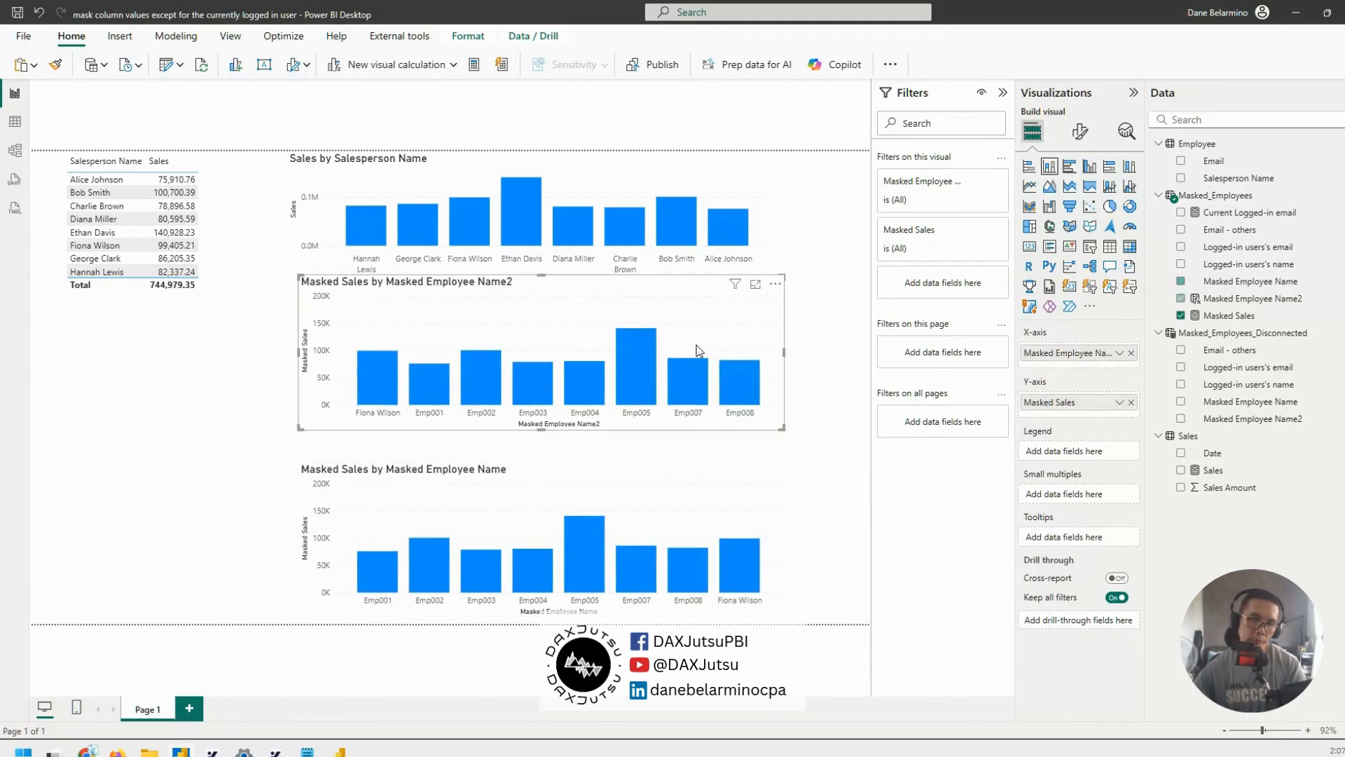
left_click(635, 183)
left_click_drag(530, 274, 544, 204)
left_click_drag(555, 339, 530, 314)
left_click(718, 523)
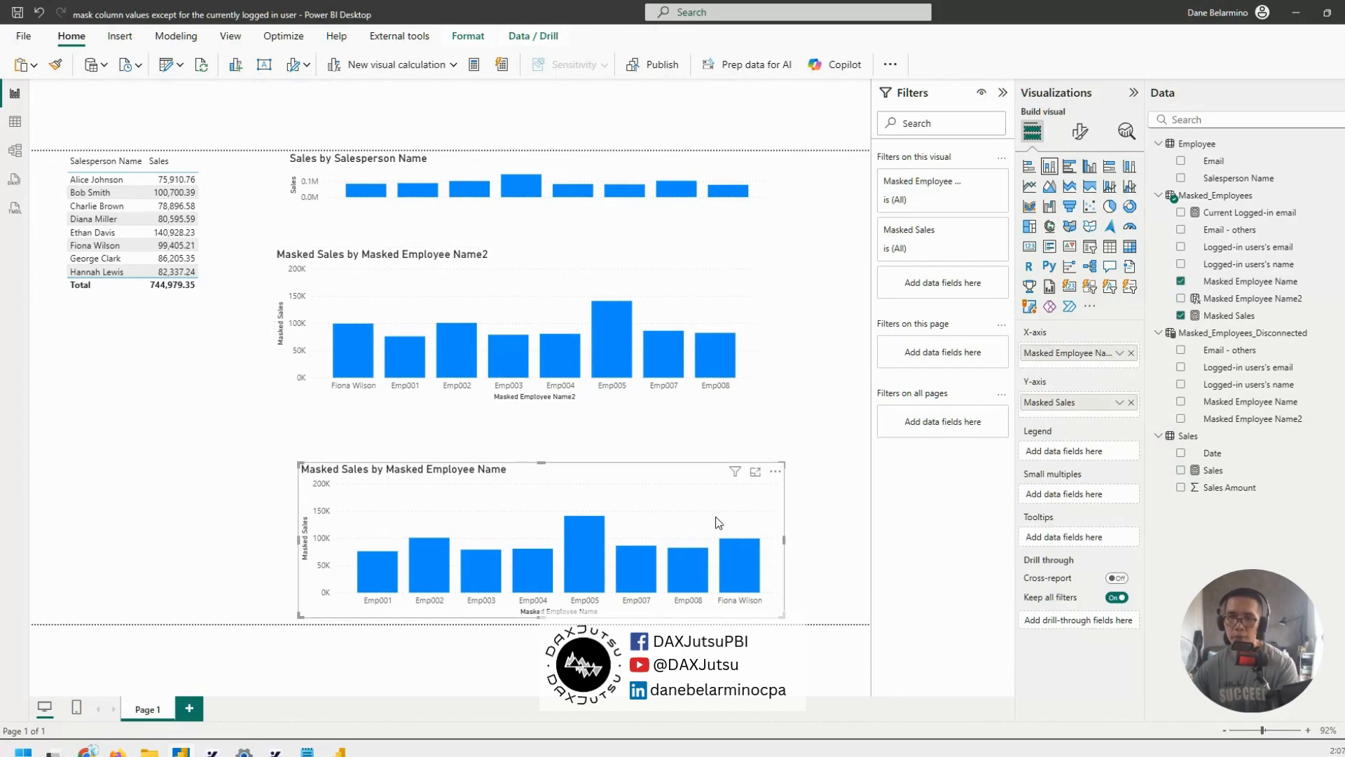
- Reposition and shorten the Masked Employee Name2 chart, and delete the Masked Employee Name chart from the page
left_click_drag(586, 370, 607, 374)
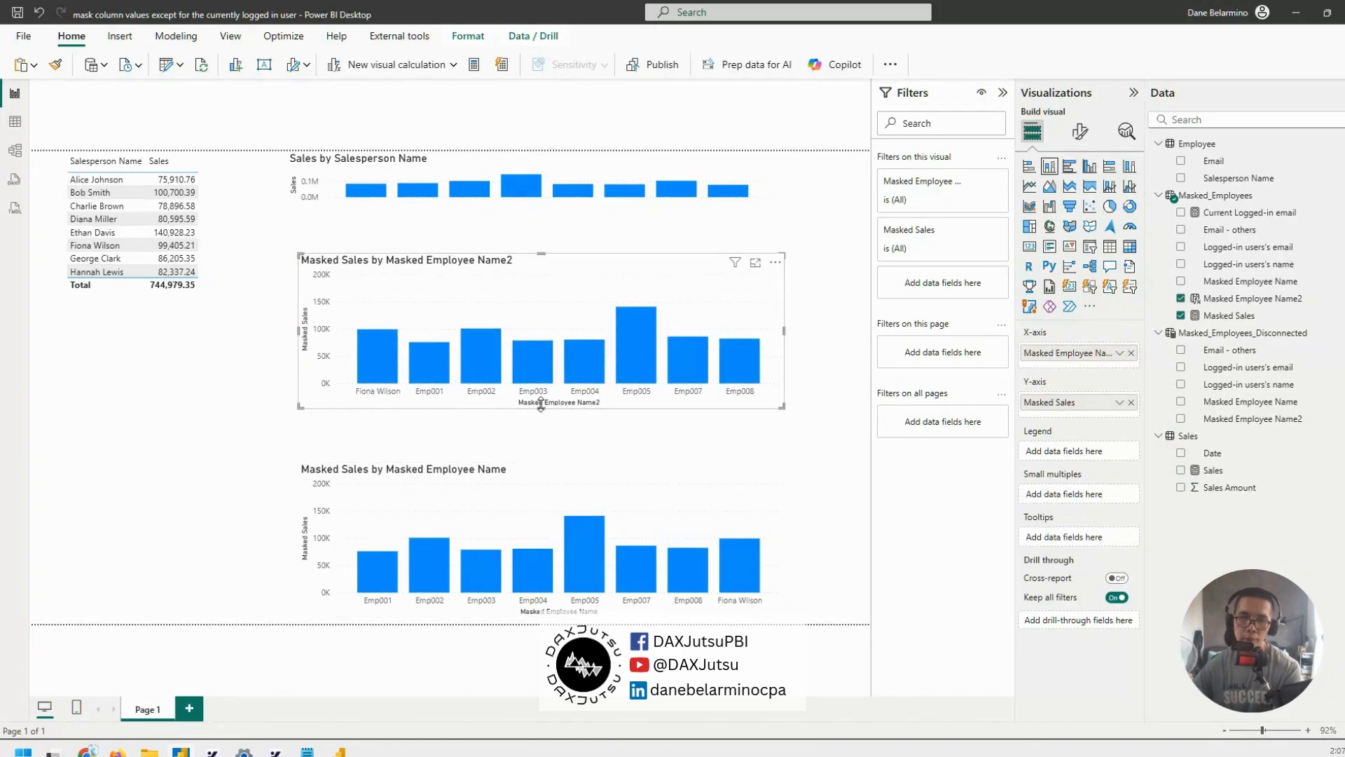
left_click_drag(540, 405, 549, 351)
left_click(718, 524)
key("Delete")
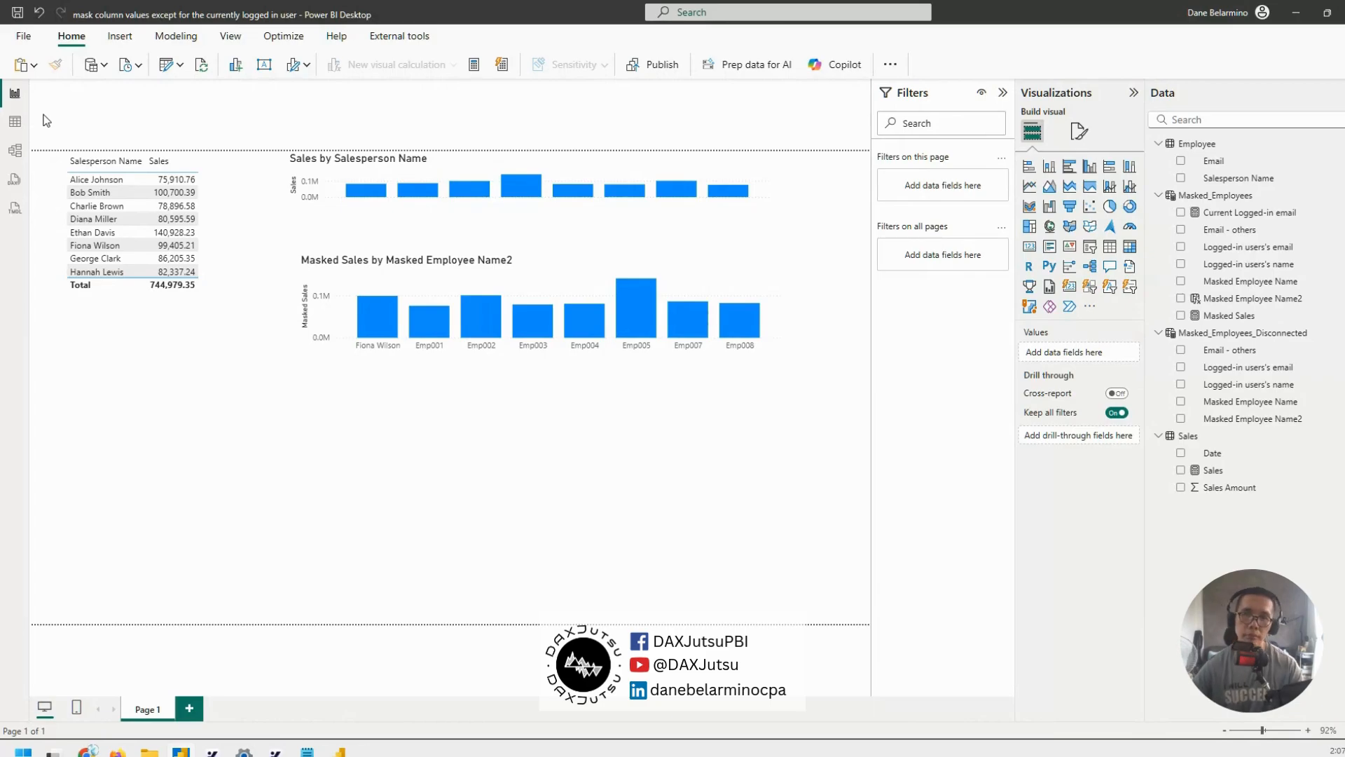
- Examine the DAX definition of the Masked_Employees_Disconnected table in the table view
left_click(15, 121)
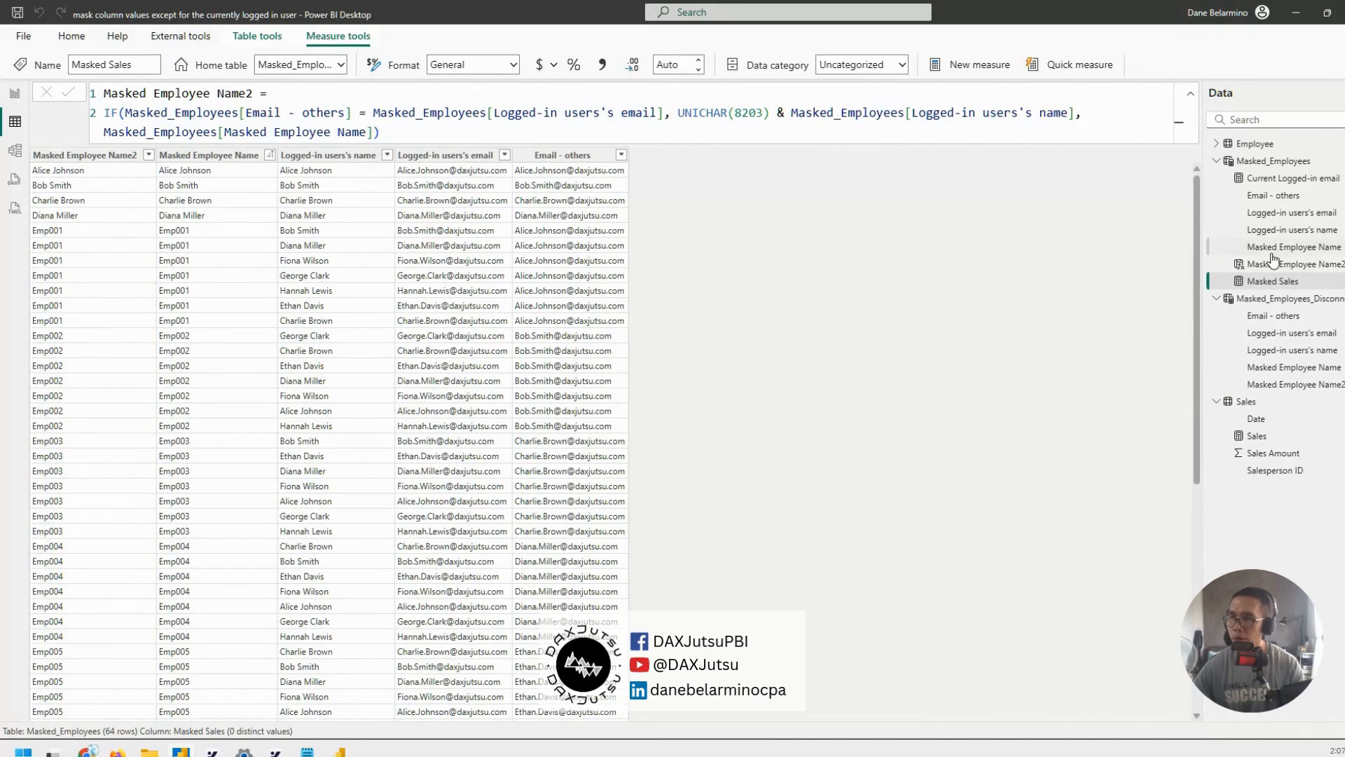
left_click(1316, 299)
double_click(312, 114)
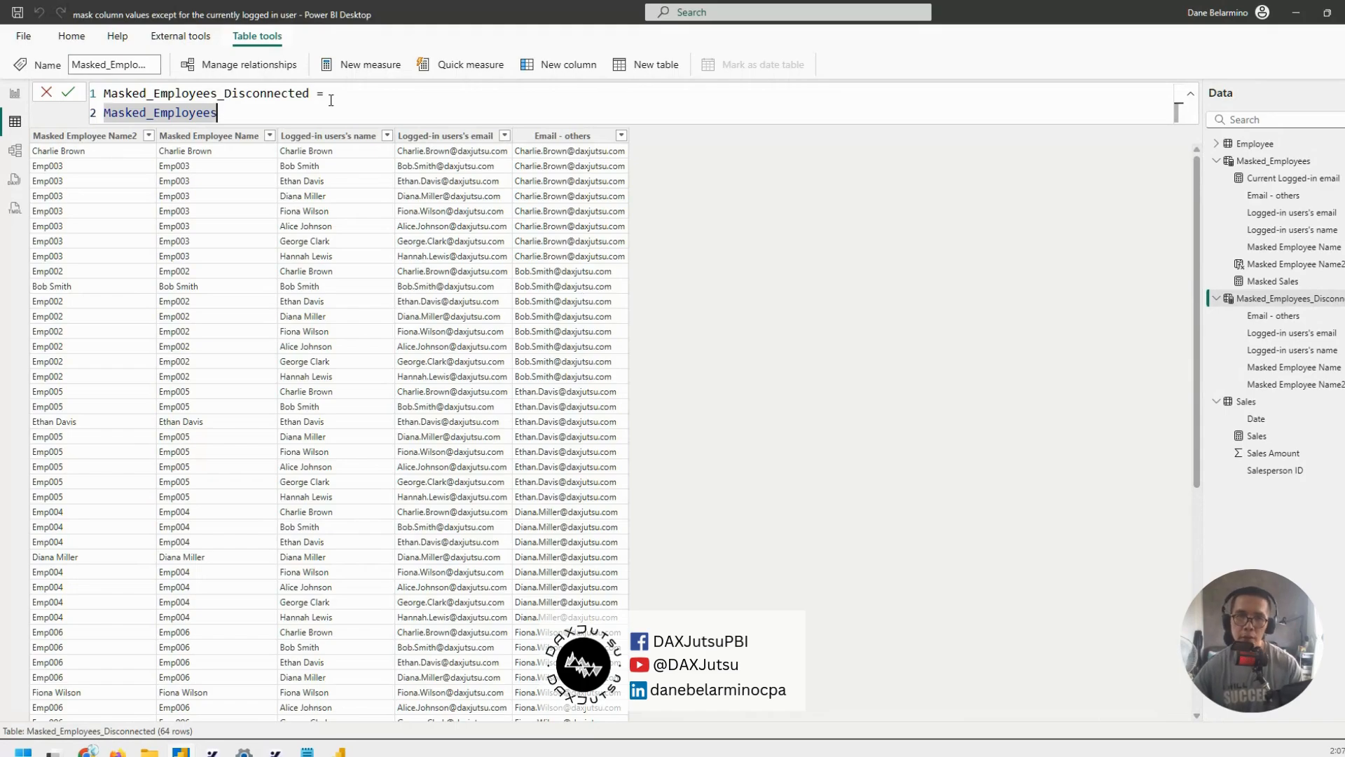
double_click(304, 102)
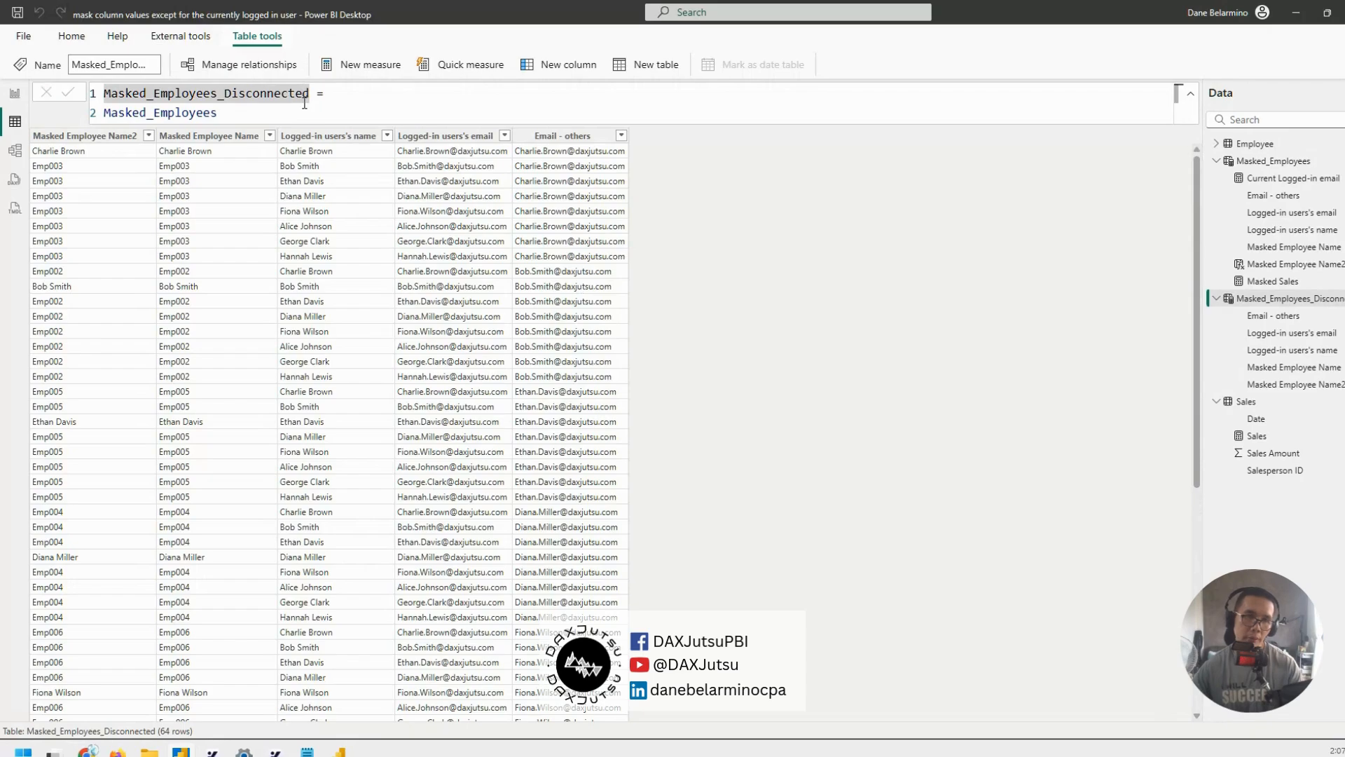
double_click(311, 115)
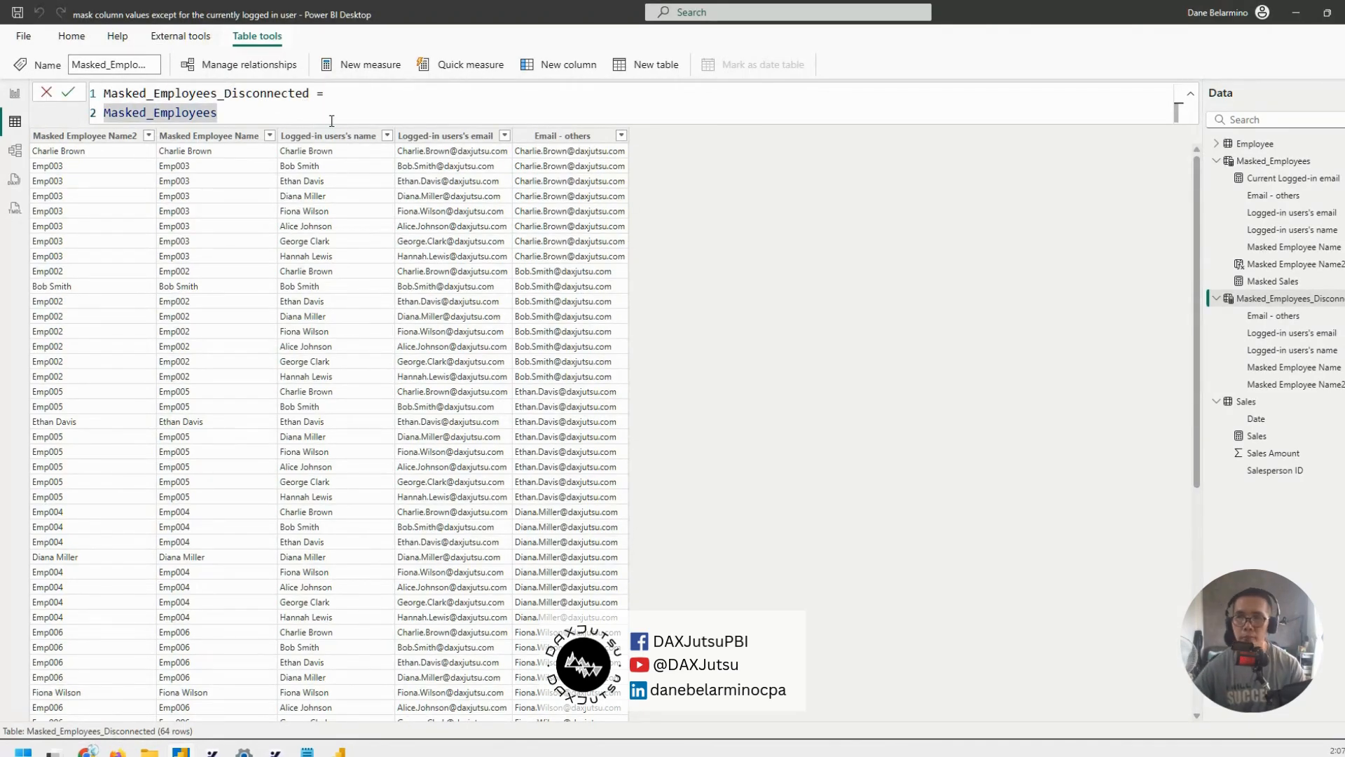
- Return to the report page, duplicate the Masked Employee Name2 chart and place the copy beneath it
left_click(14, 96)
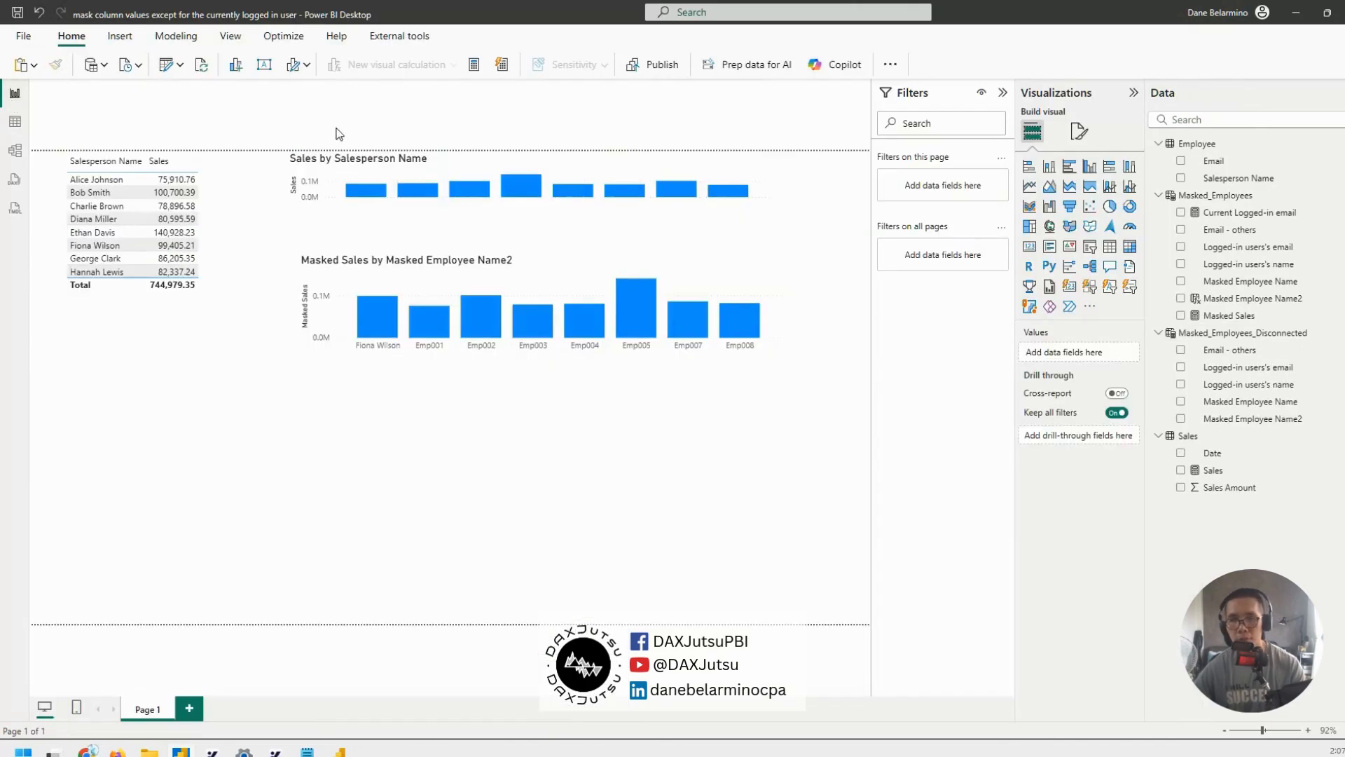
left_click(666, 270)
key("ctrl+c")
key("ctrl+v")
left_click_drag(684, 336, 661, 431)
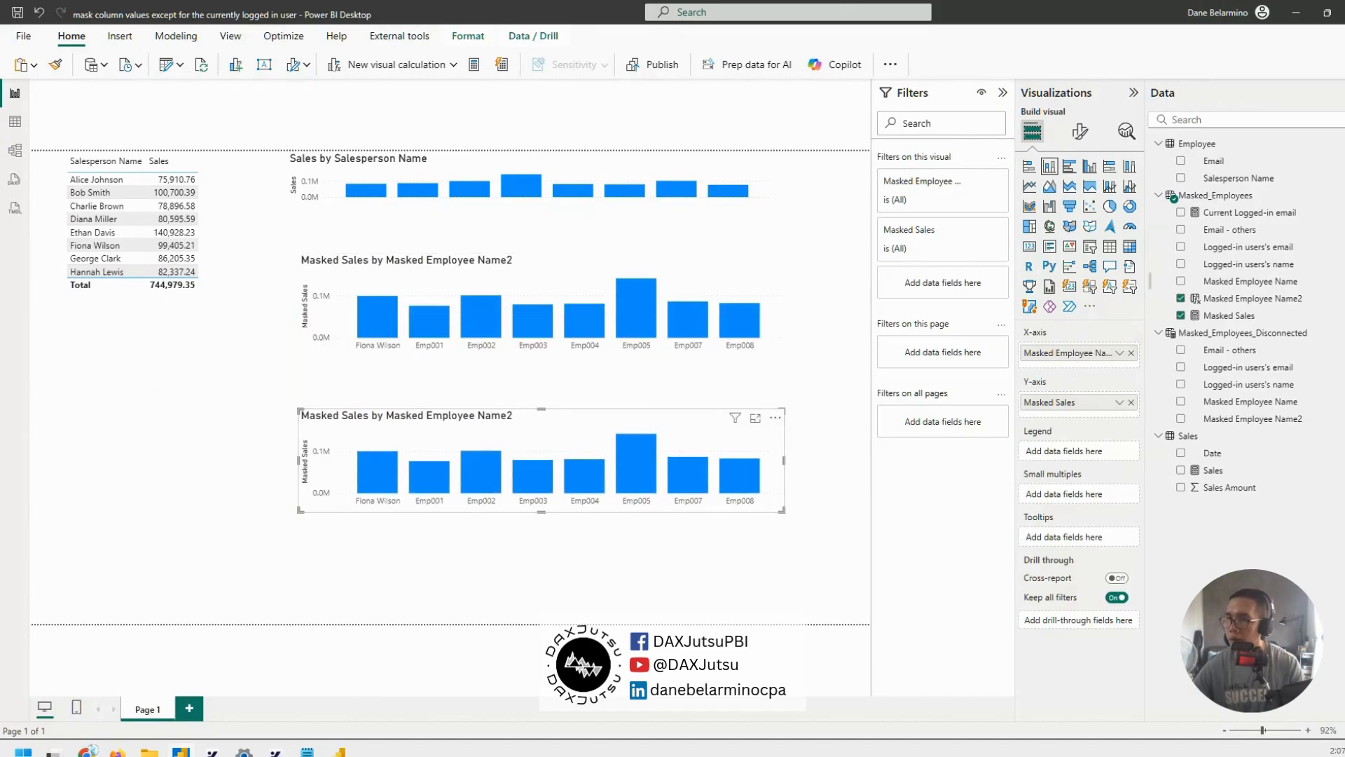
- Create a new measure named Masked Sales - Disconnected in the Masked_Employees_Disconnected table
right_click(1251, 382)
left_click(1193, 446)
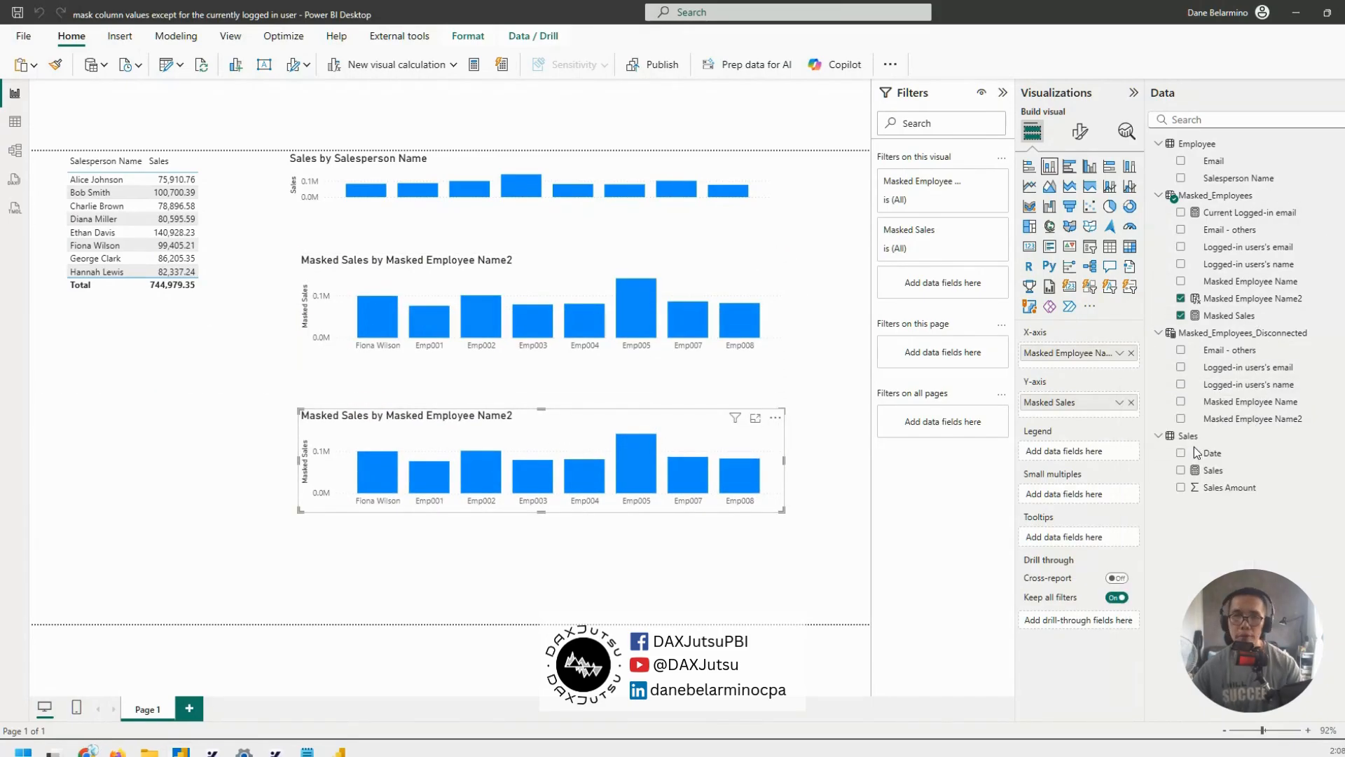
type("Masked Sales - Dic")
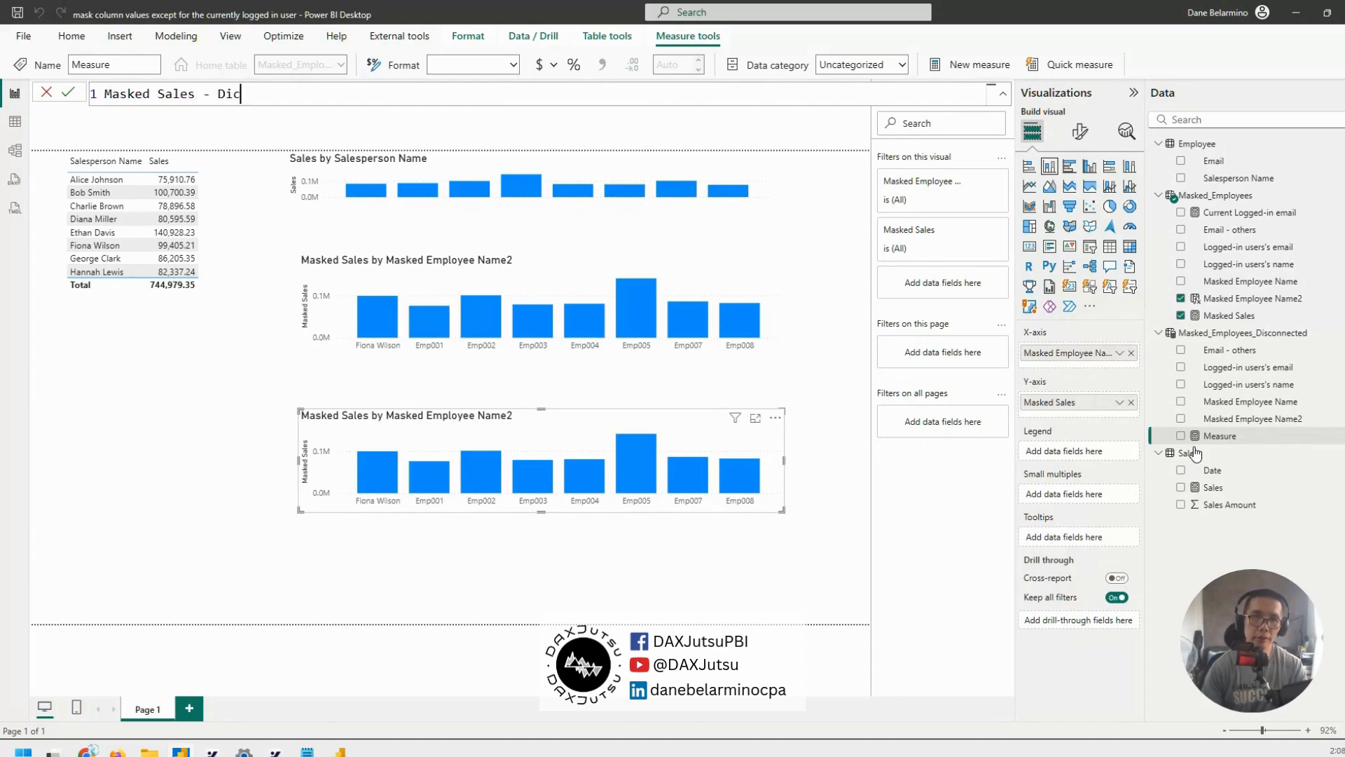
key("BackSpace")
type("sconnected =")
key("shift+Return")
- Define the variable _CurrentEmployee as [Current Logged-in email] in the Masked Sales - Disconnected formula
type("VAR _CurrentE")
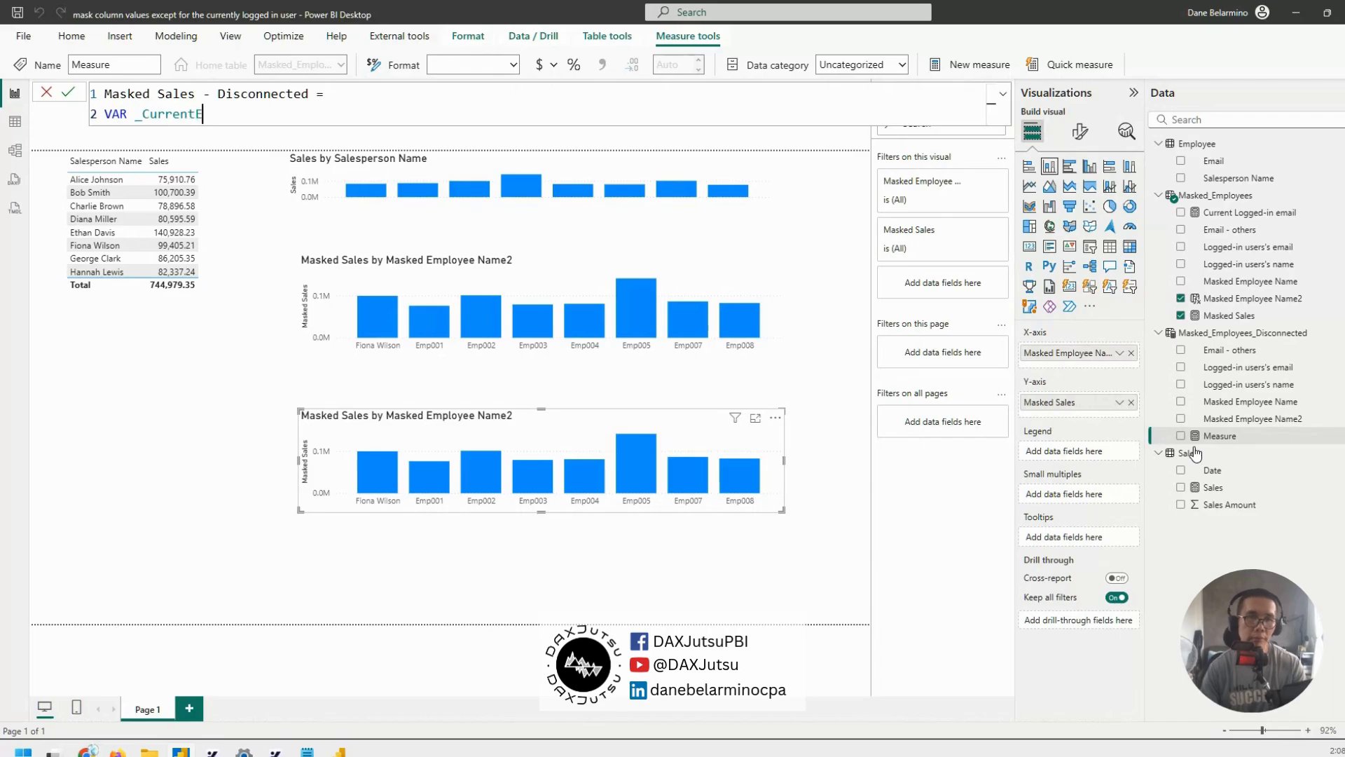
type("mployee = ")
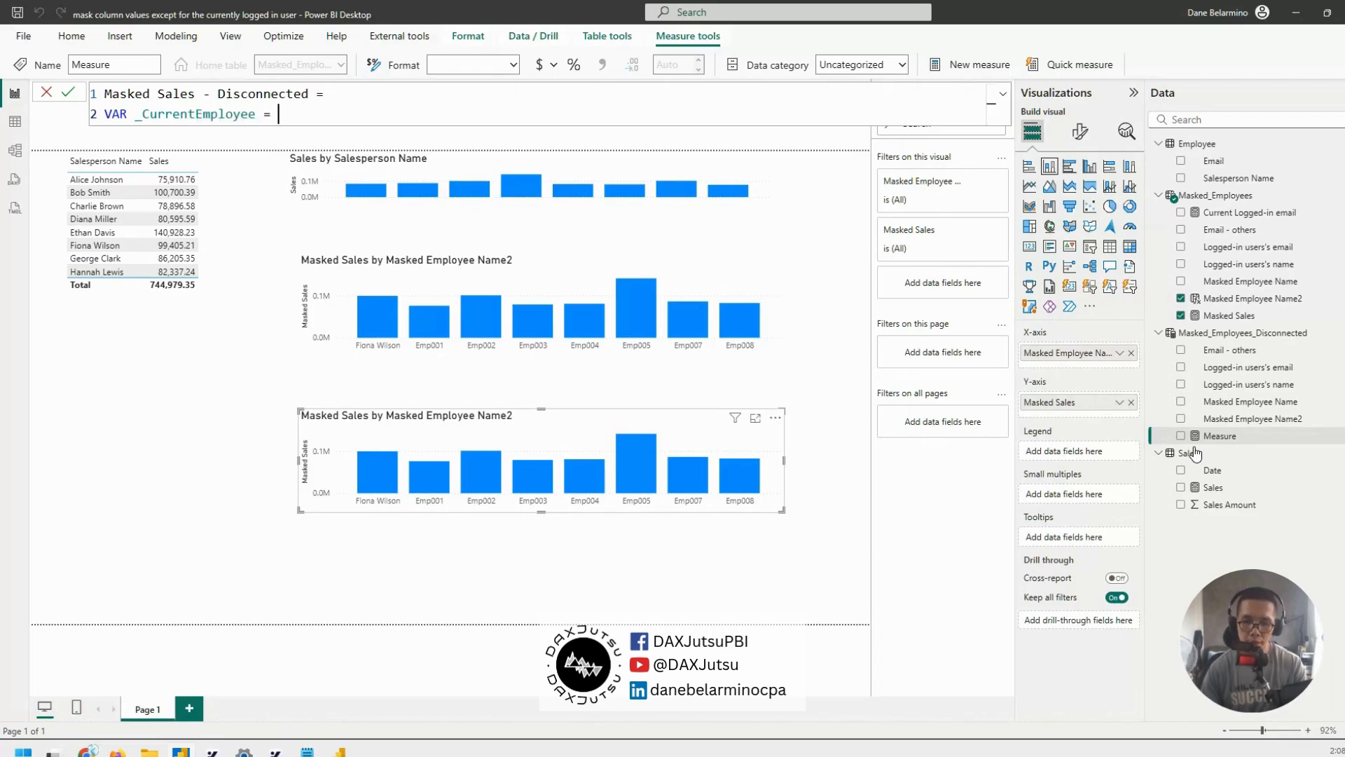
type("[")
key("Tab")
key("shift+Return")
- Define a _Users variable starting with CALCULATETABLE(VALUES(Masked_Employees_Disconnected[Email - others] in the measure formula
type("VAR")
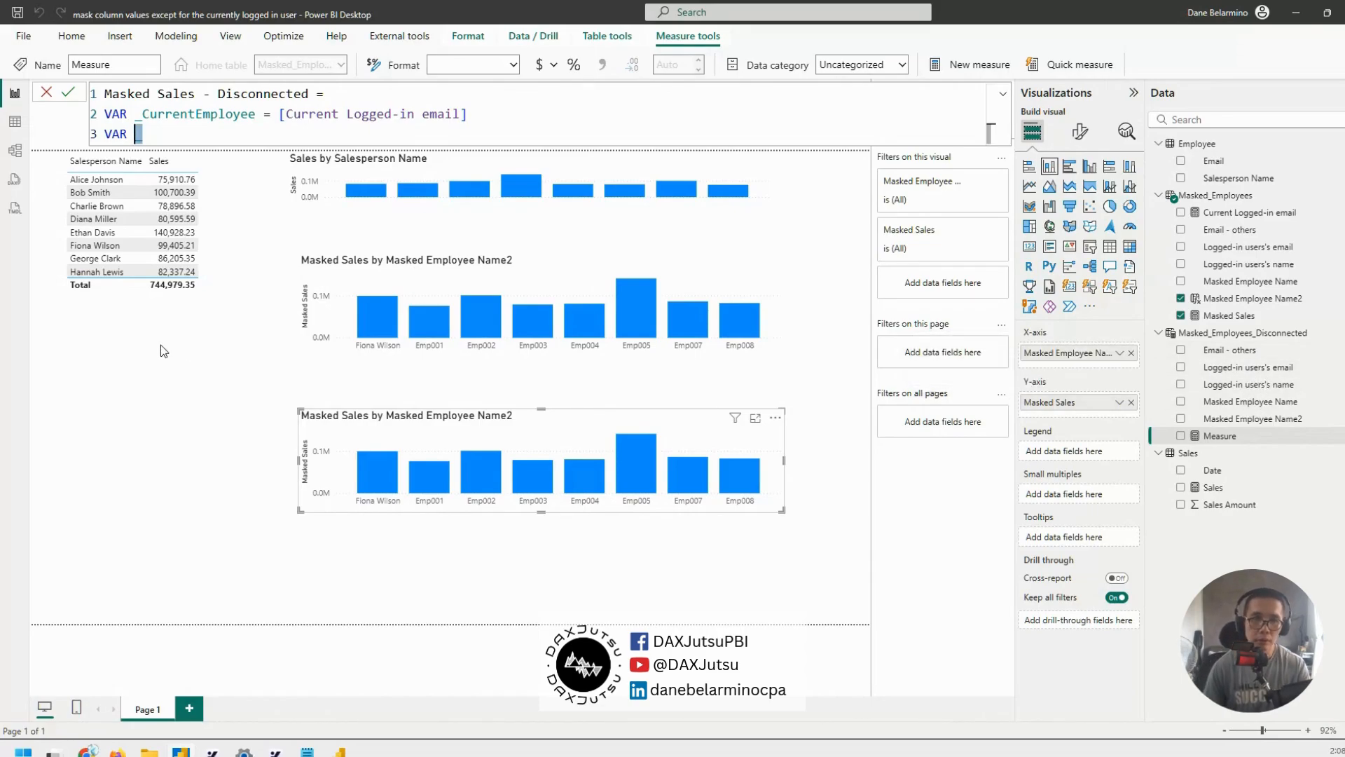
type("_Users =")
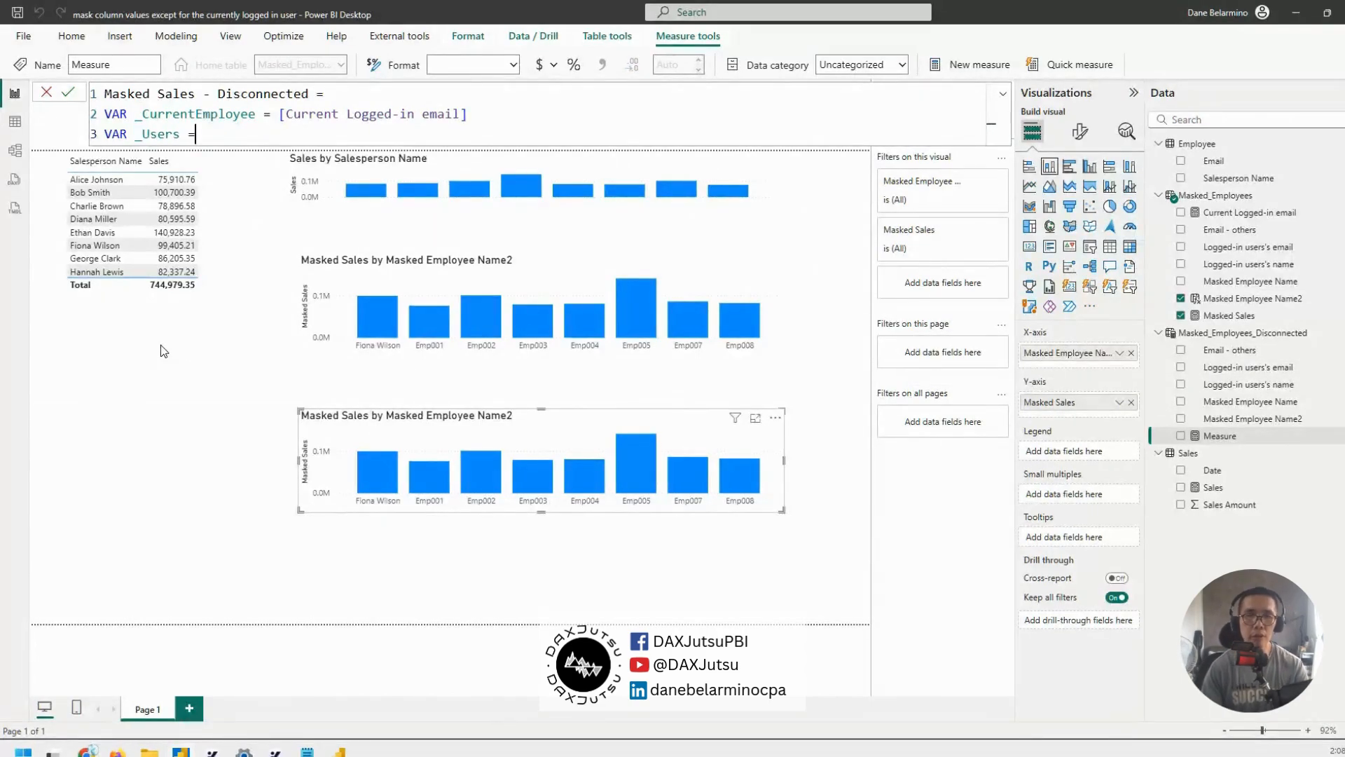
type(" calculat")
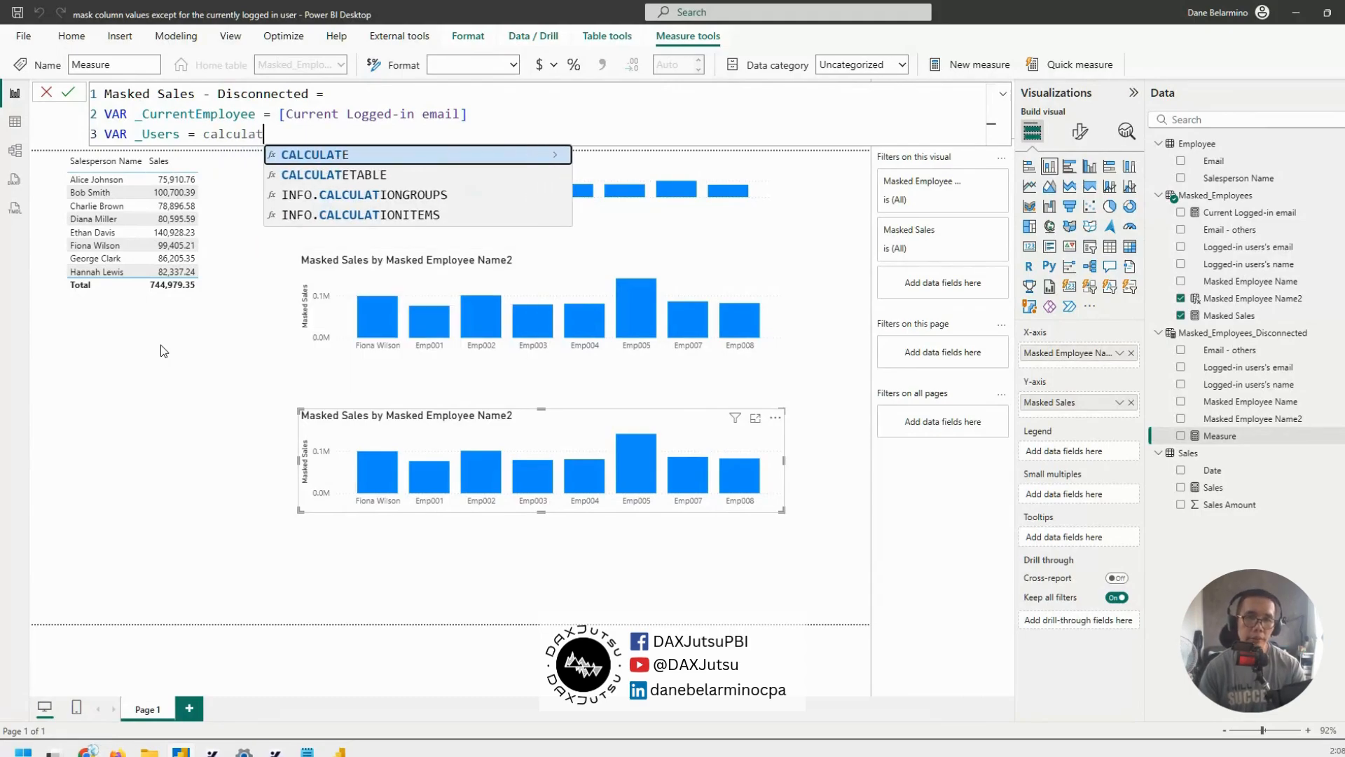
key("Down")
key("Tab")
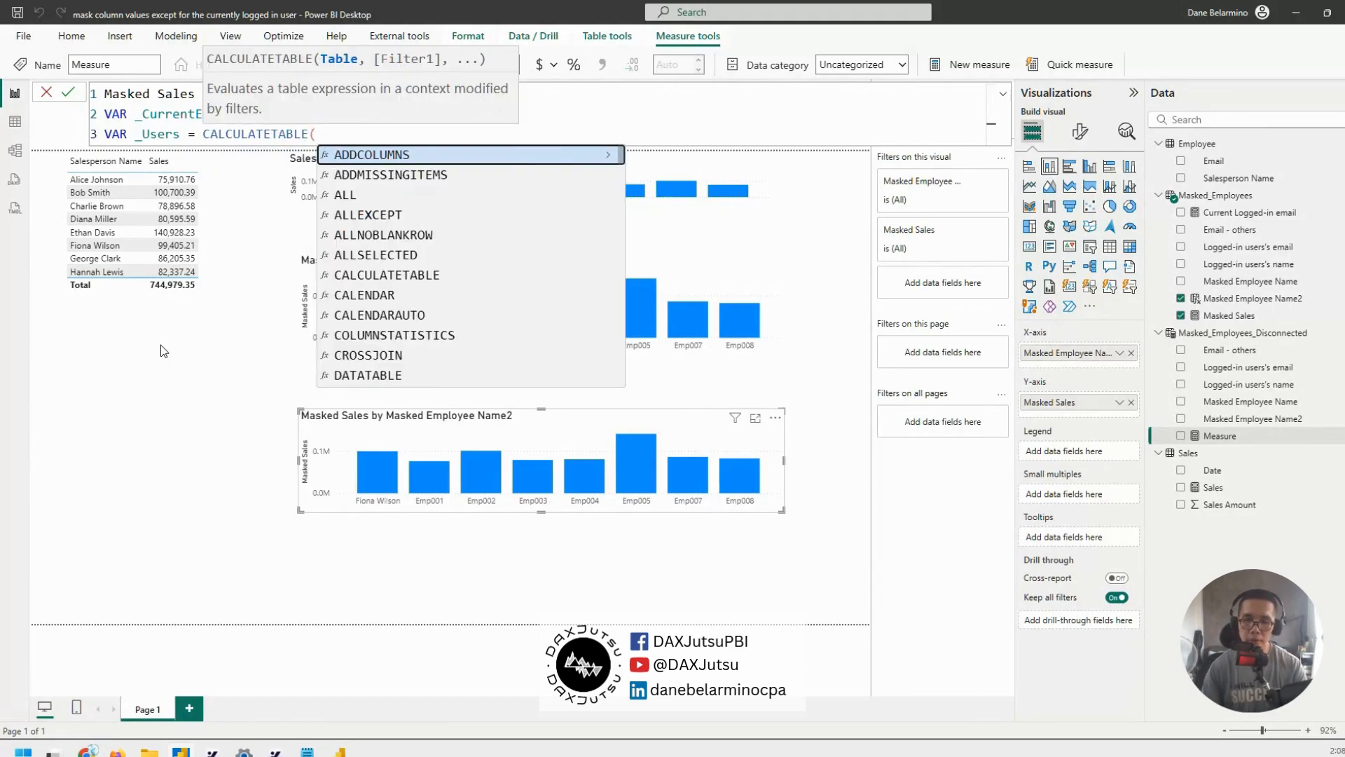
type("values")
key("Tab")
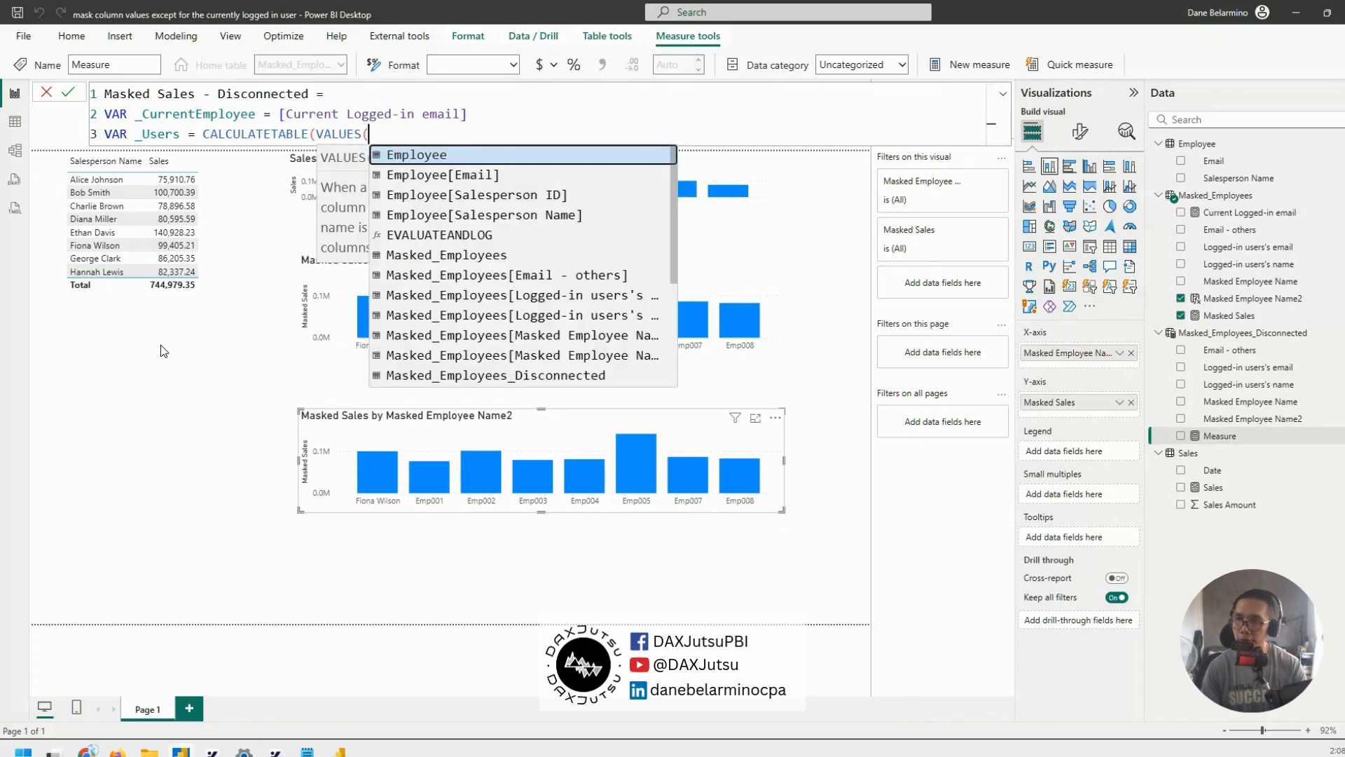
type("emai")
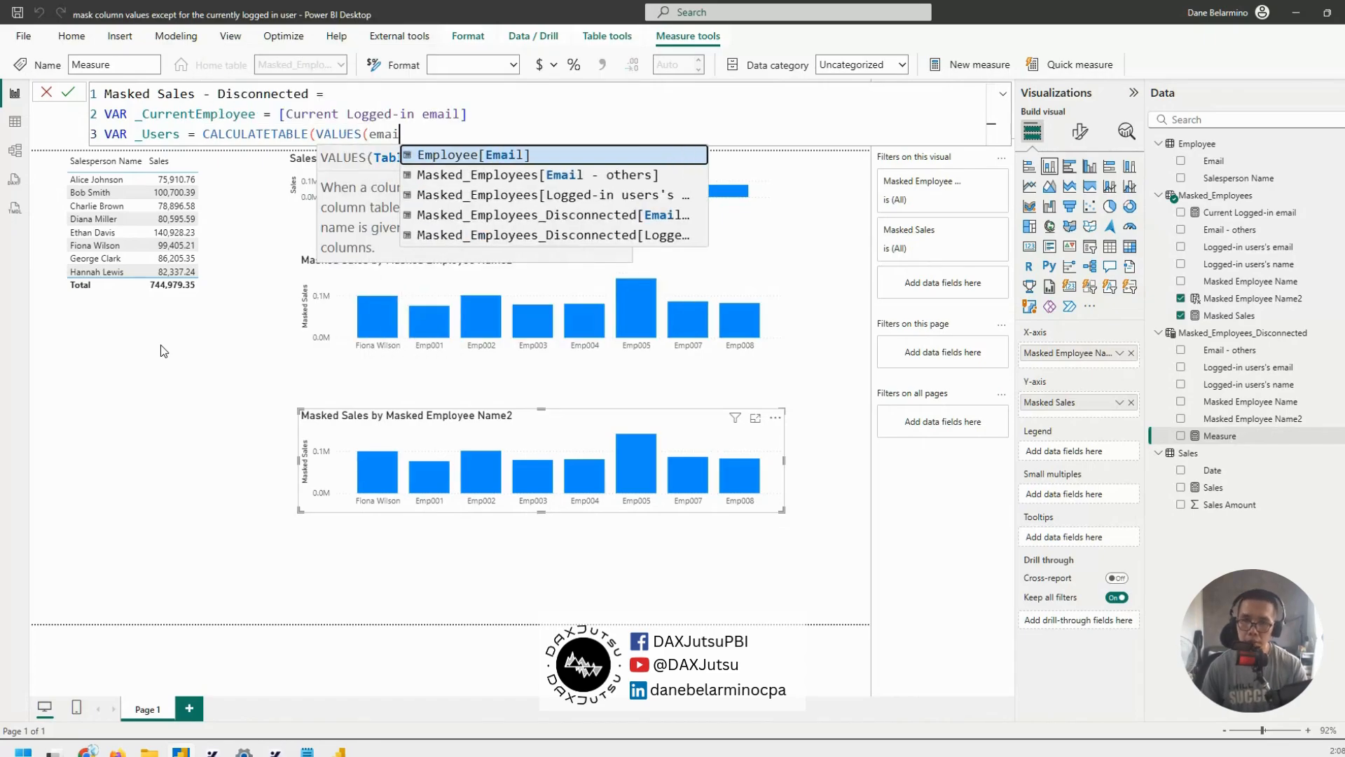
key("Down")
key("Down")
key("Down")
key("Tab")
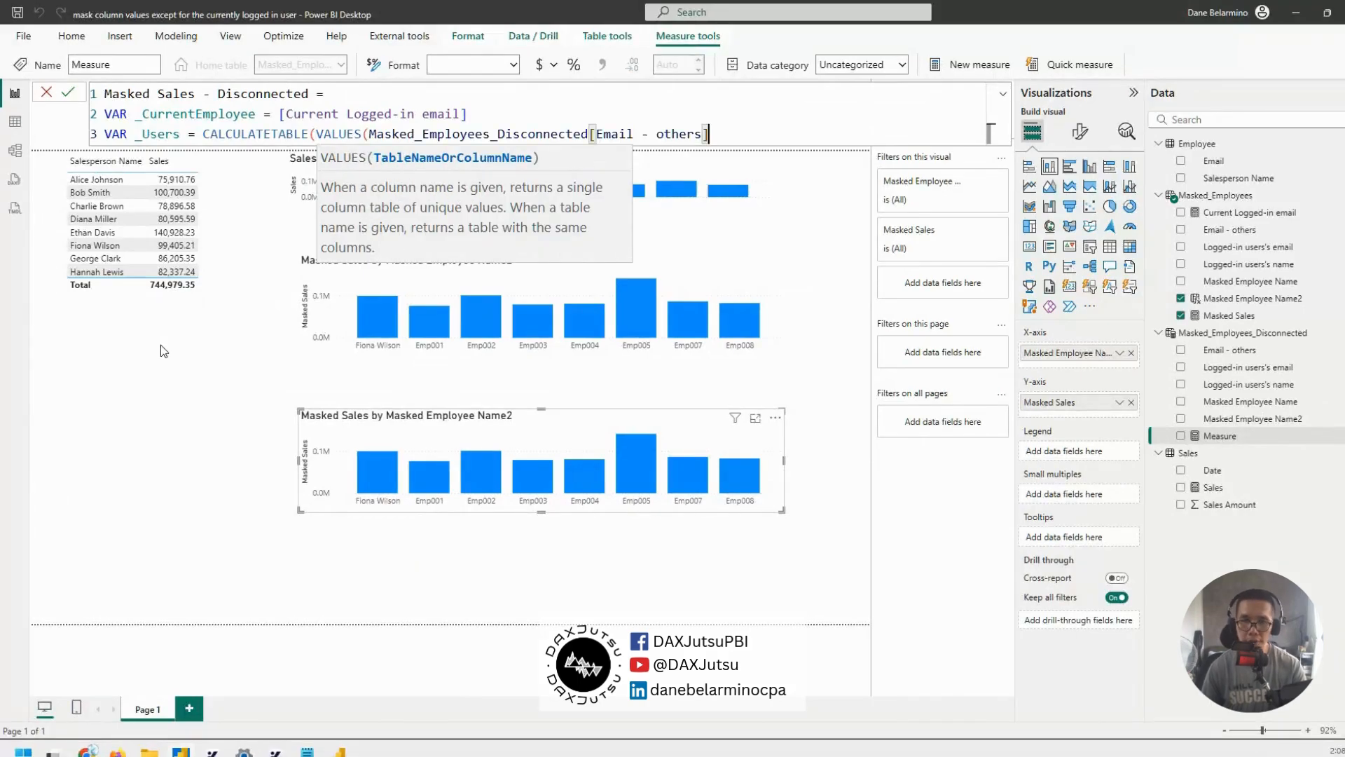
- Close VALUES and start a KEEPFILTERS condition comparing Masked_Employees_Disconnected[Logged-in users's email] for equality
type("), keepfilters")
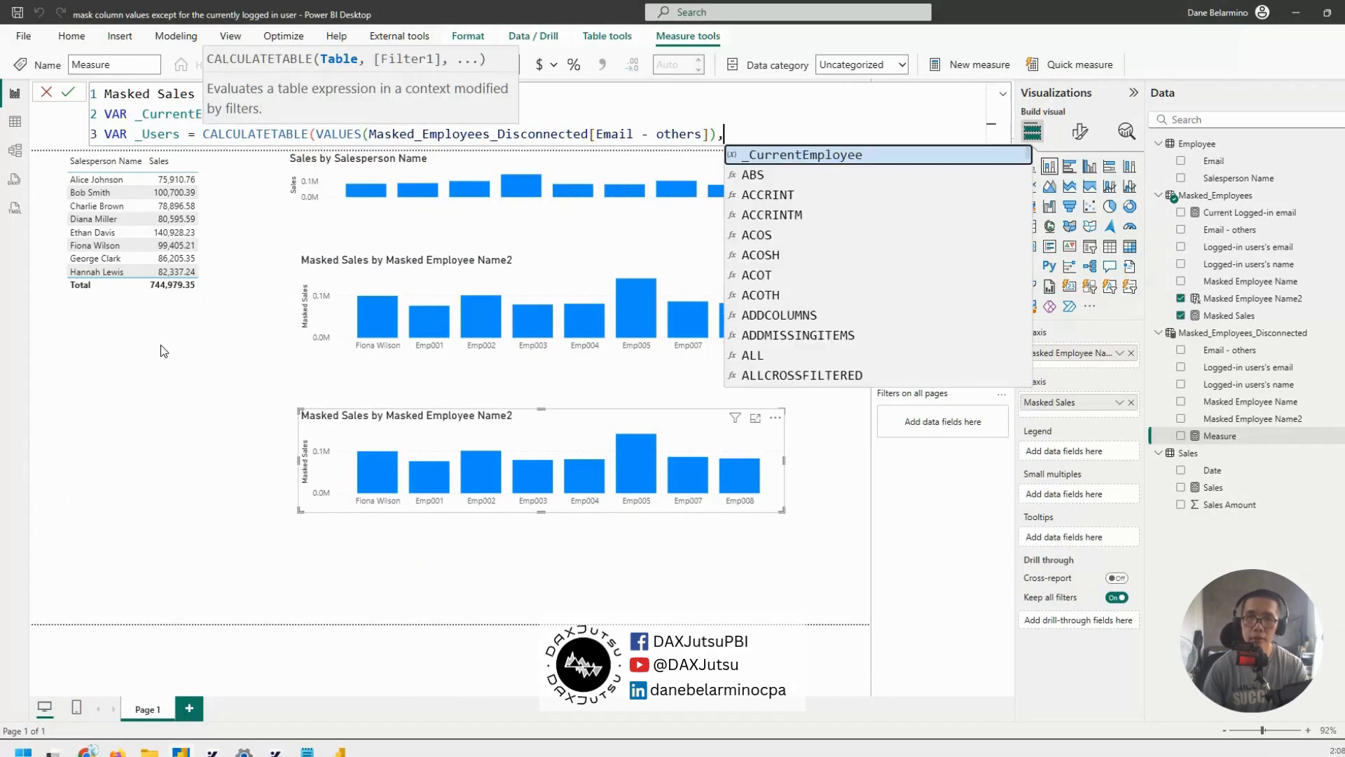
key("Tab")
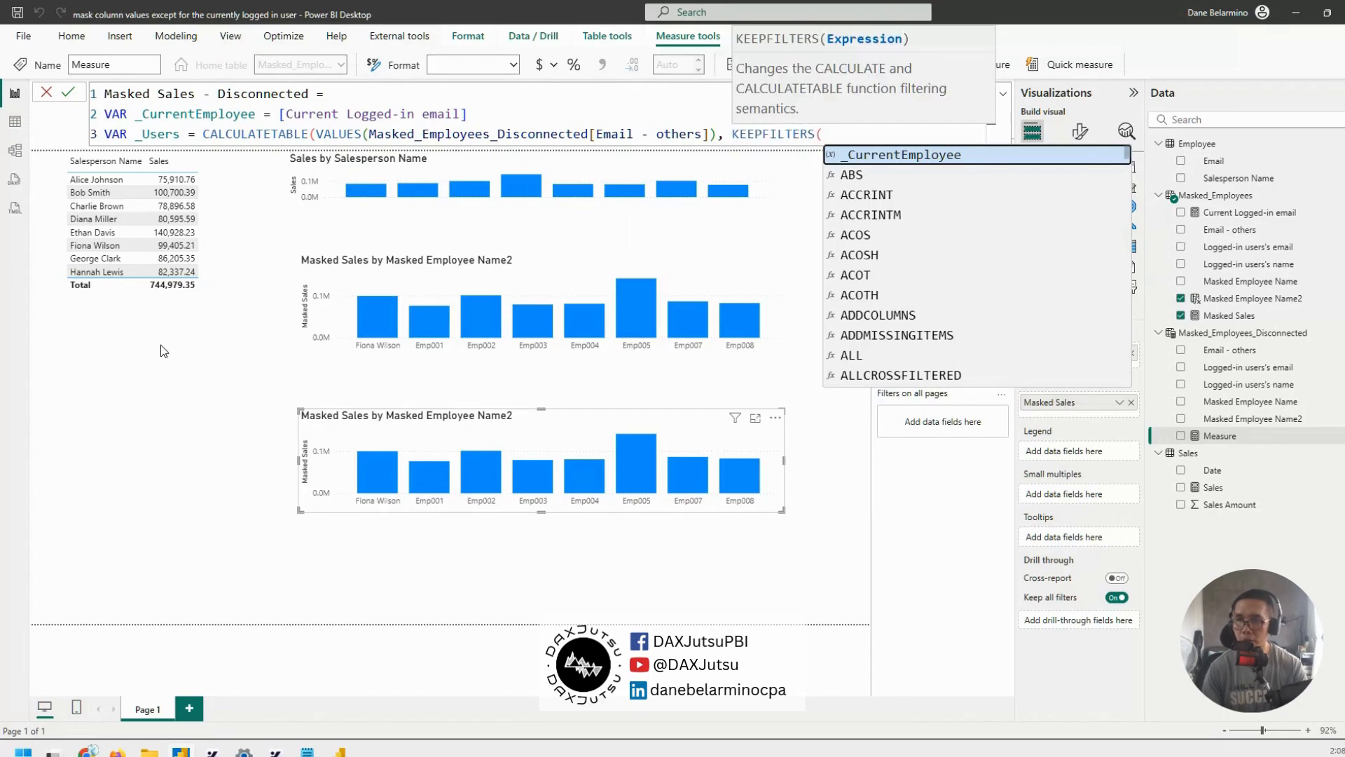
type("logged")
key("Tab")
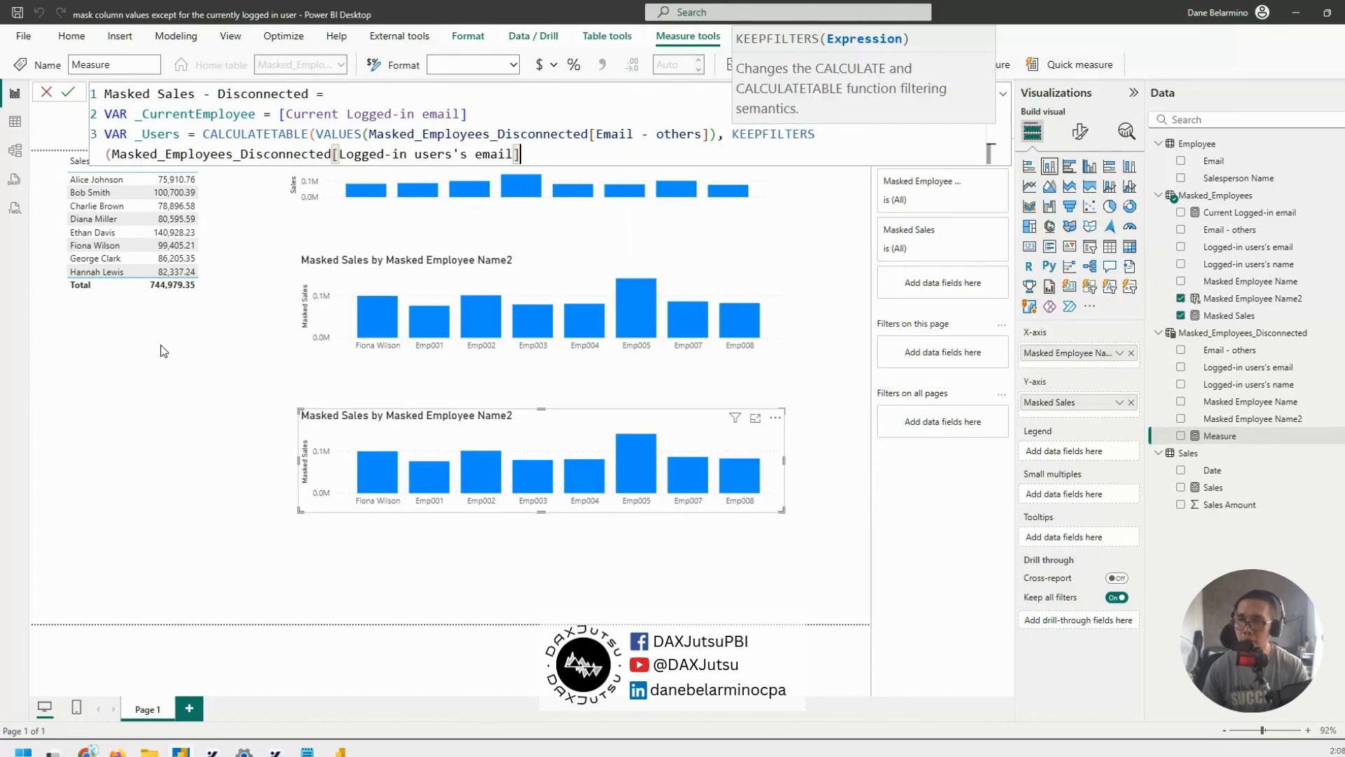
type("=")
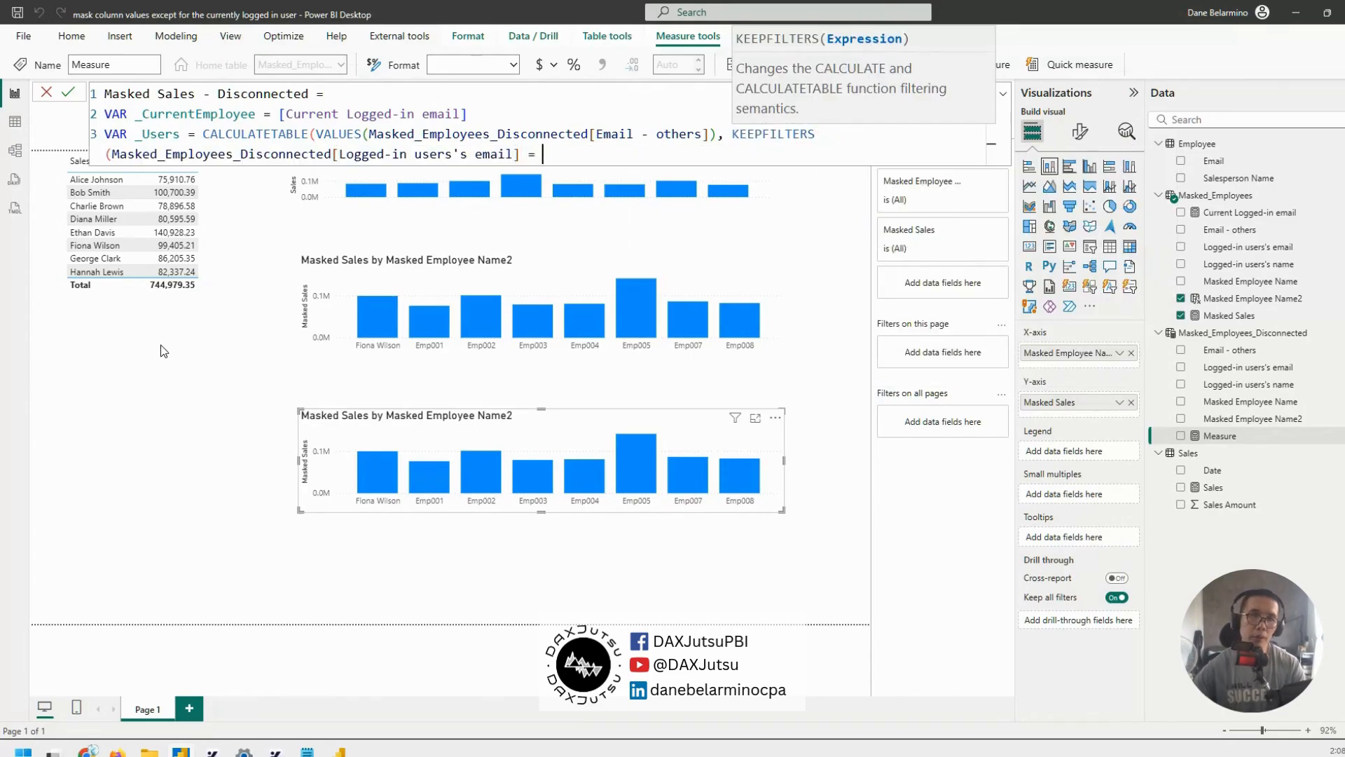
- Put CALCULATETABLE and KEEPFILTERS on separate lines and complete the email comparison with _CurrentEmployee
left_click(201, 139)
key("shift+Return")
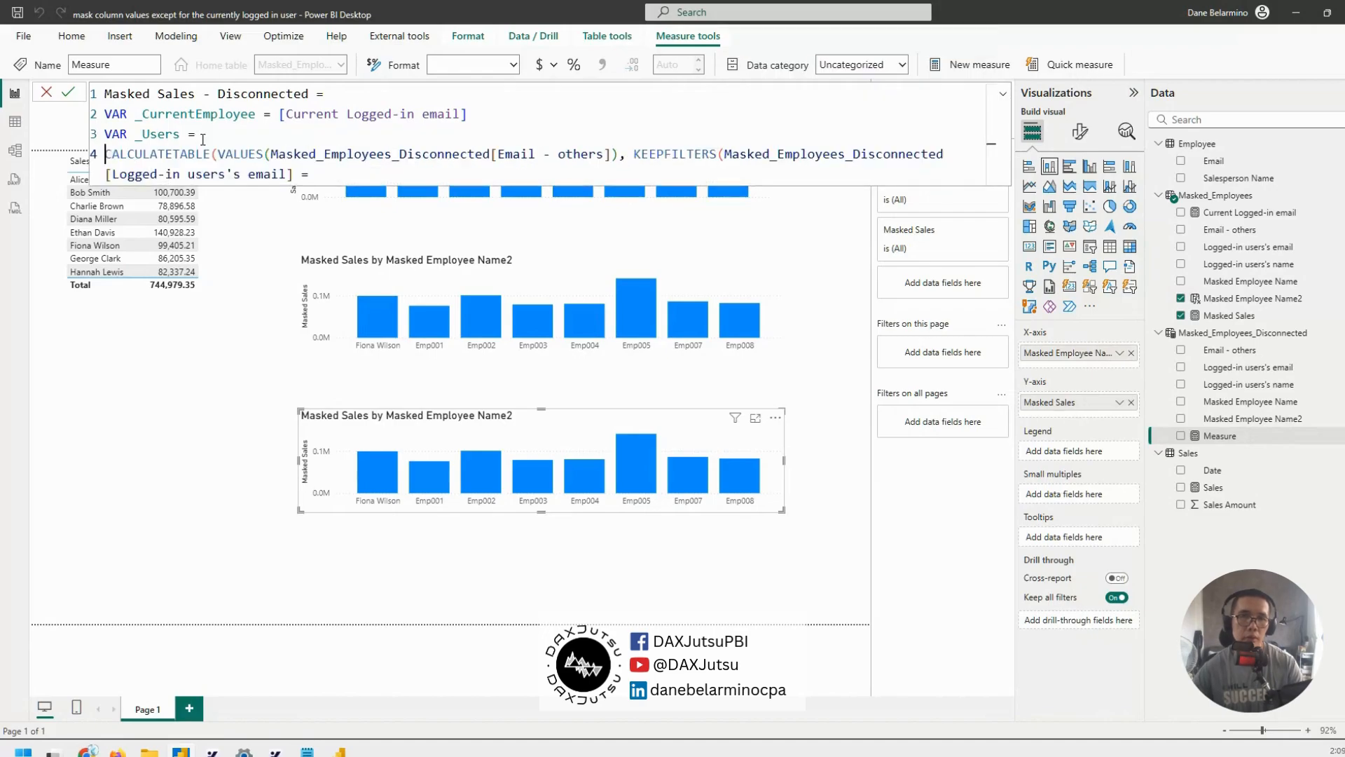
left_click(629, 156)
key("shift+Return")
left_click(692, 174)
type("_CurrentEmployee")
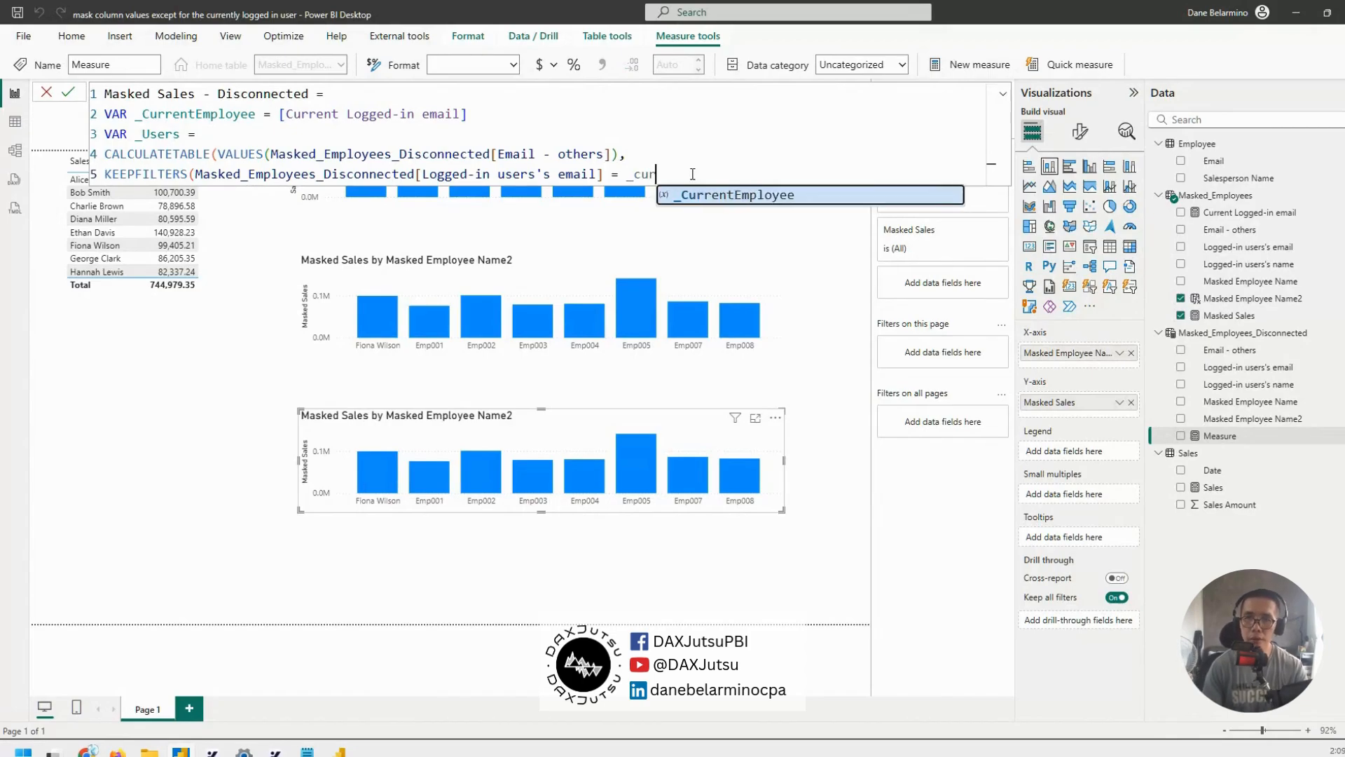
type(")")
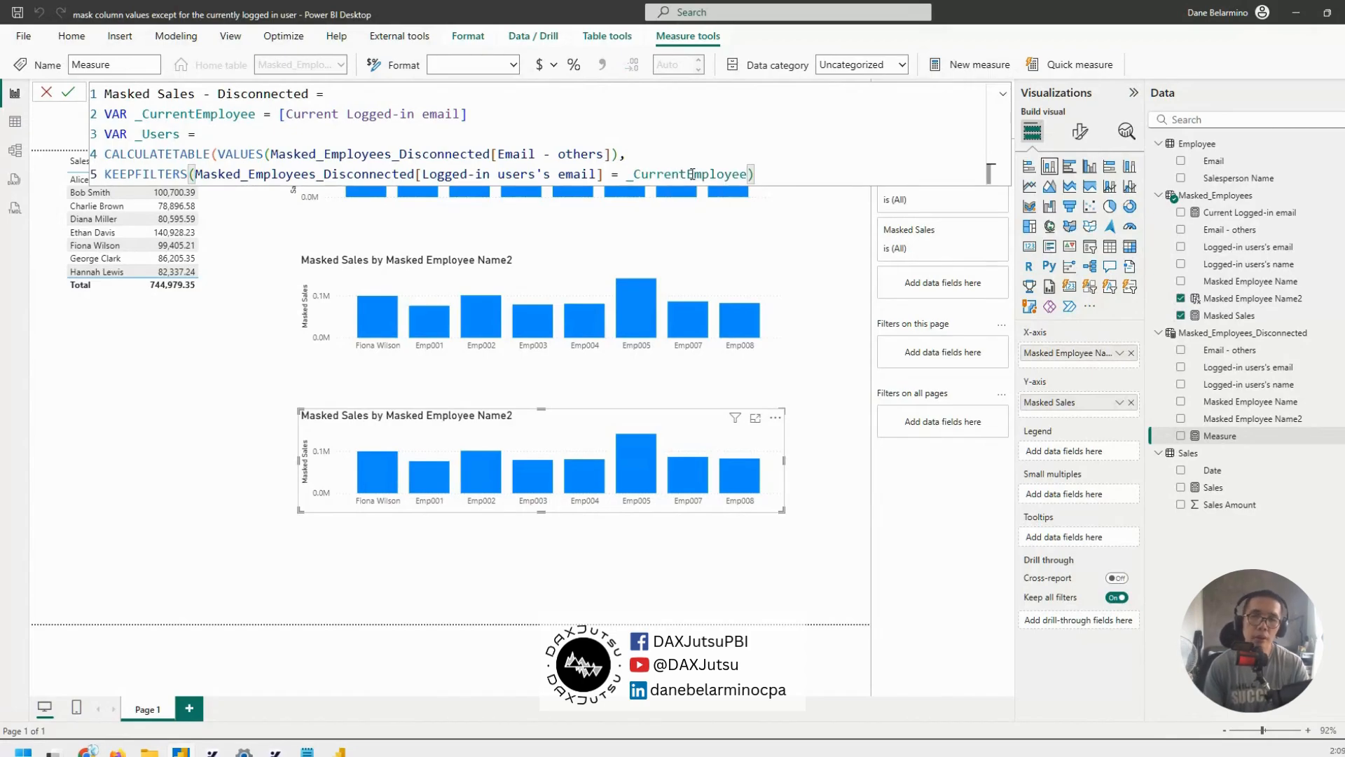
- Close the CALCULATETABLE expression and add a placeholder return 1 line to the measure
key("shift+Return")
type("return")
left_click(813, 180)
type(")")
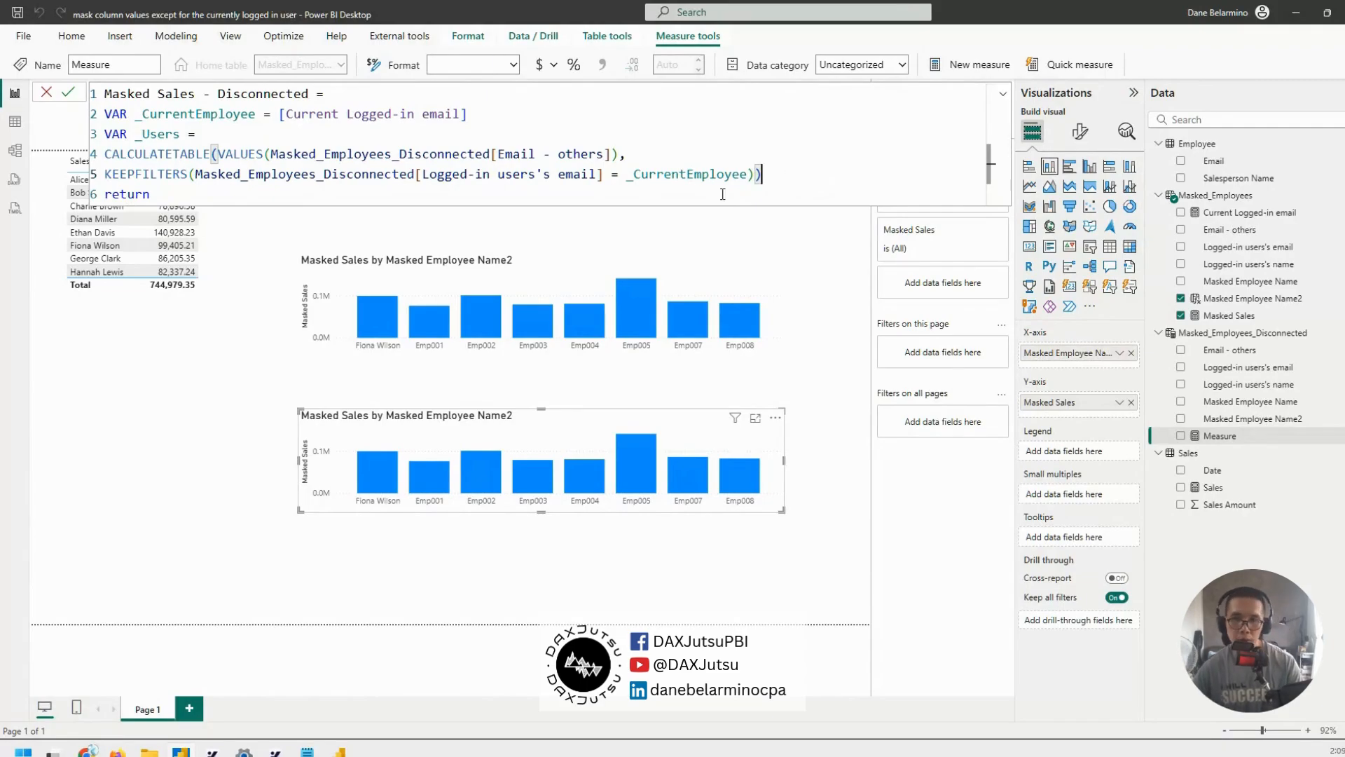
key("Down")
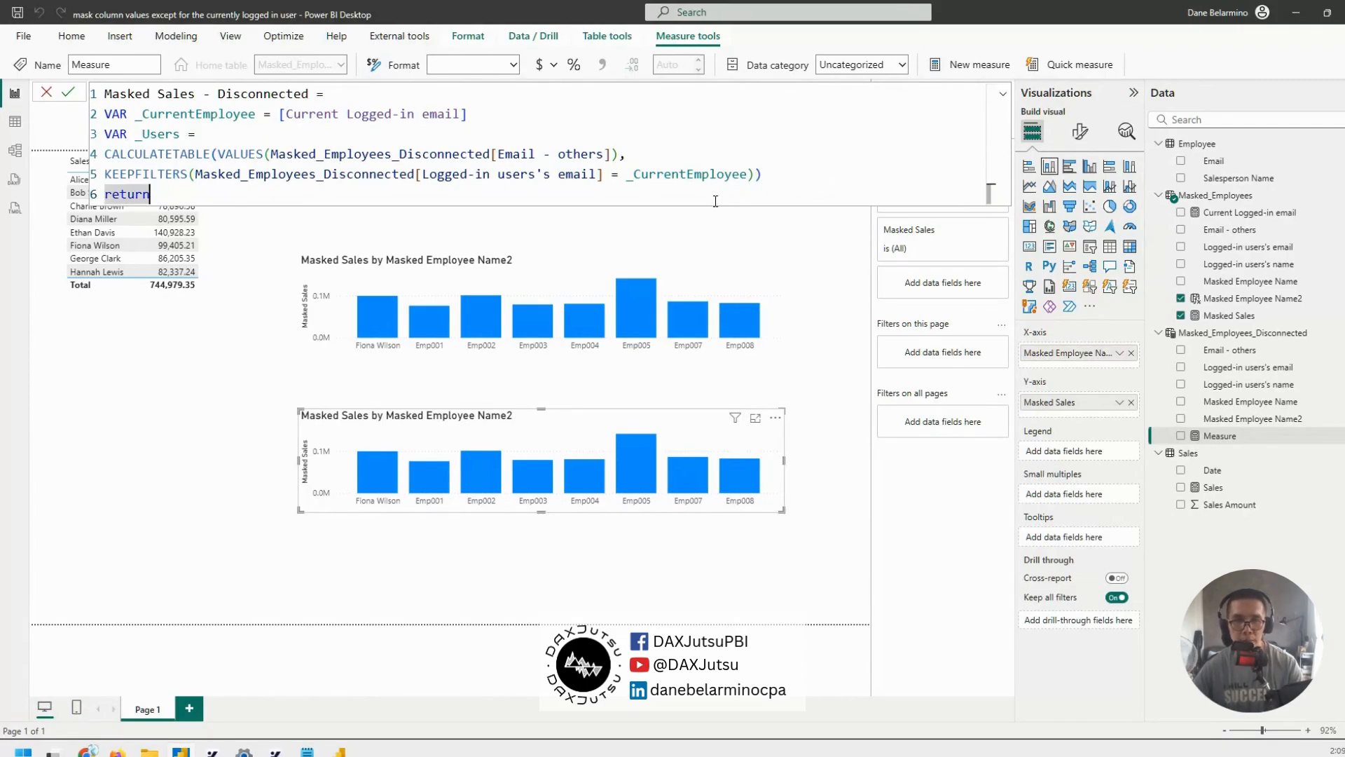
type("1")
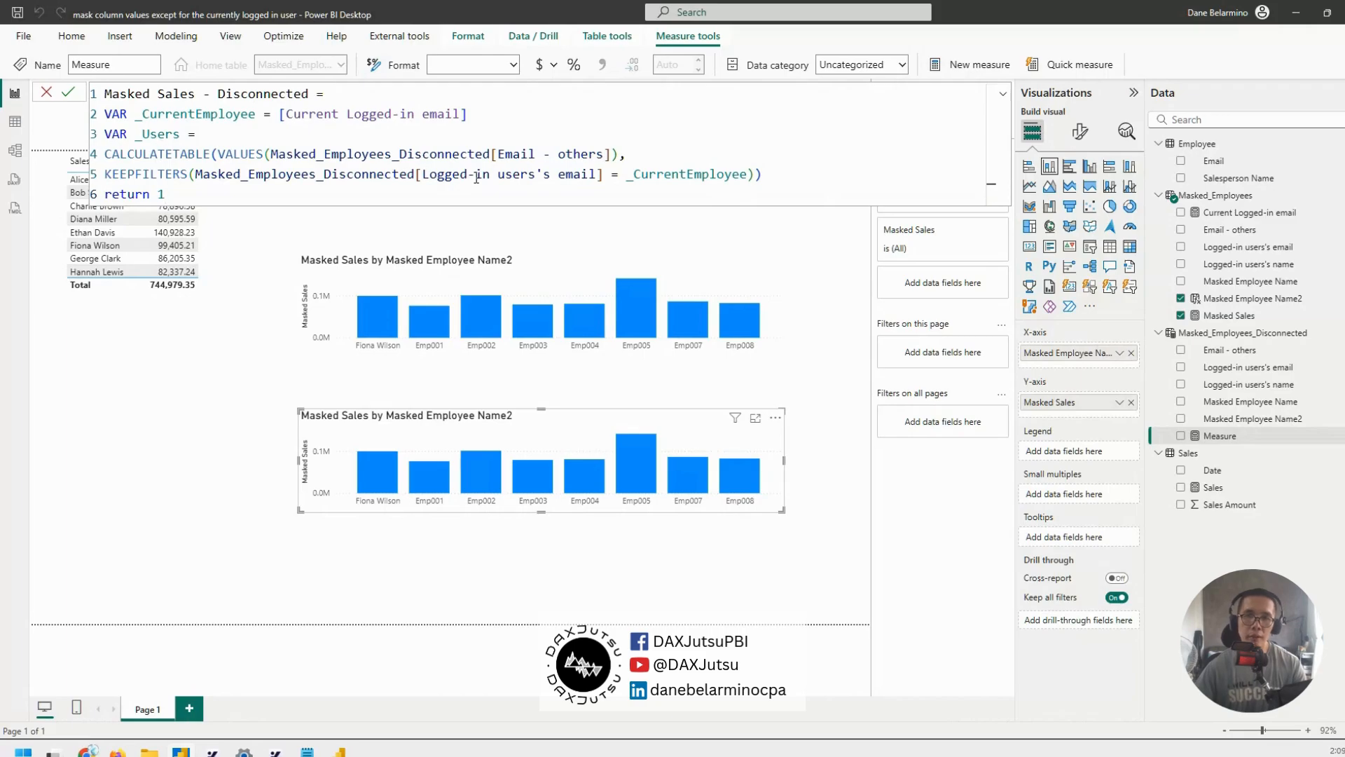
- Review the Email - others column, the _CurrentEmployee variable and the Logged-in users's email filter in the _Users definition
left_click_drag(498, 155, 606, 154)
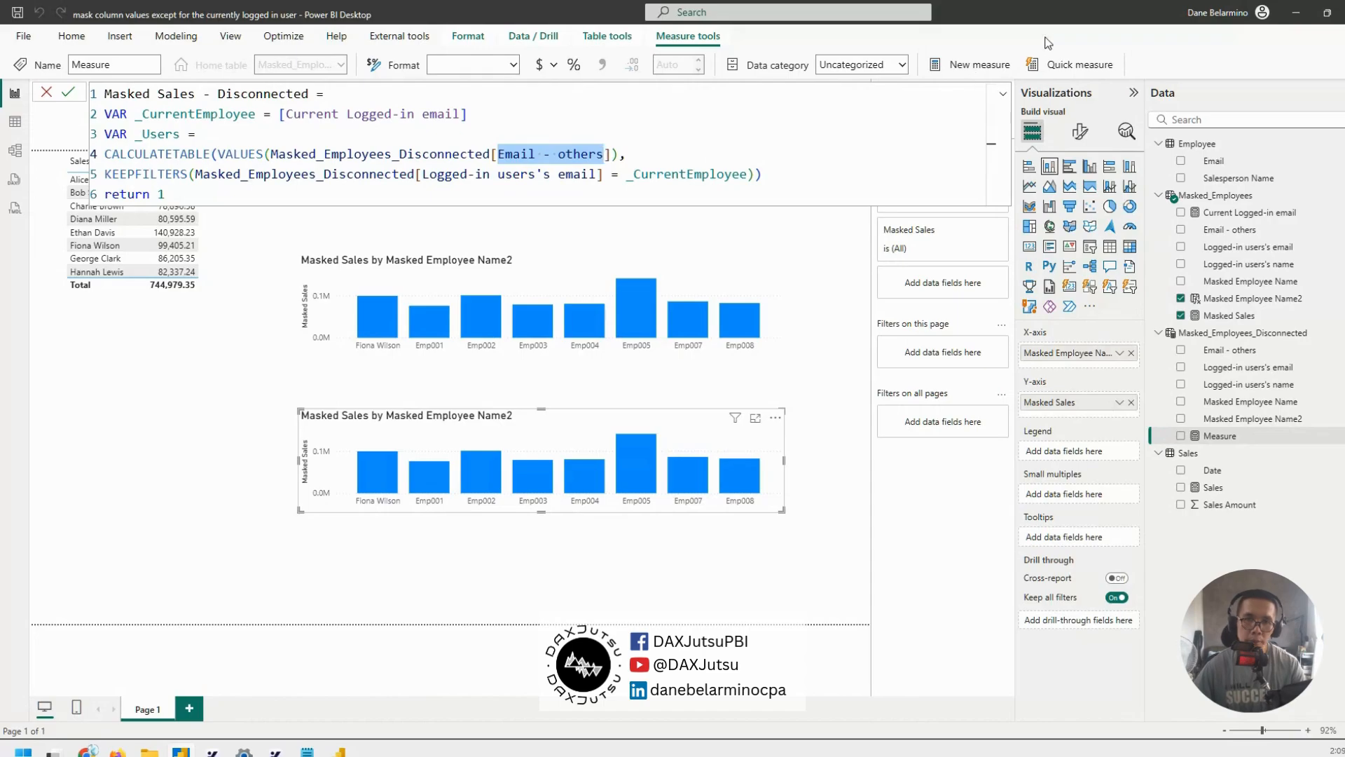
double_click(659, 171)
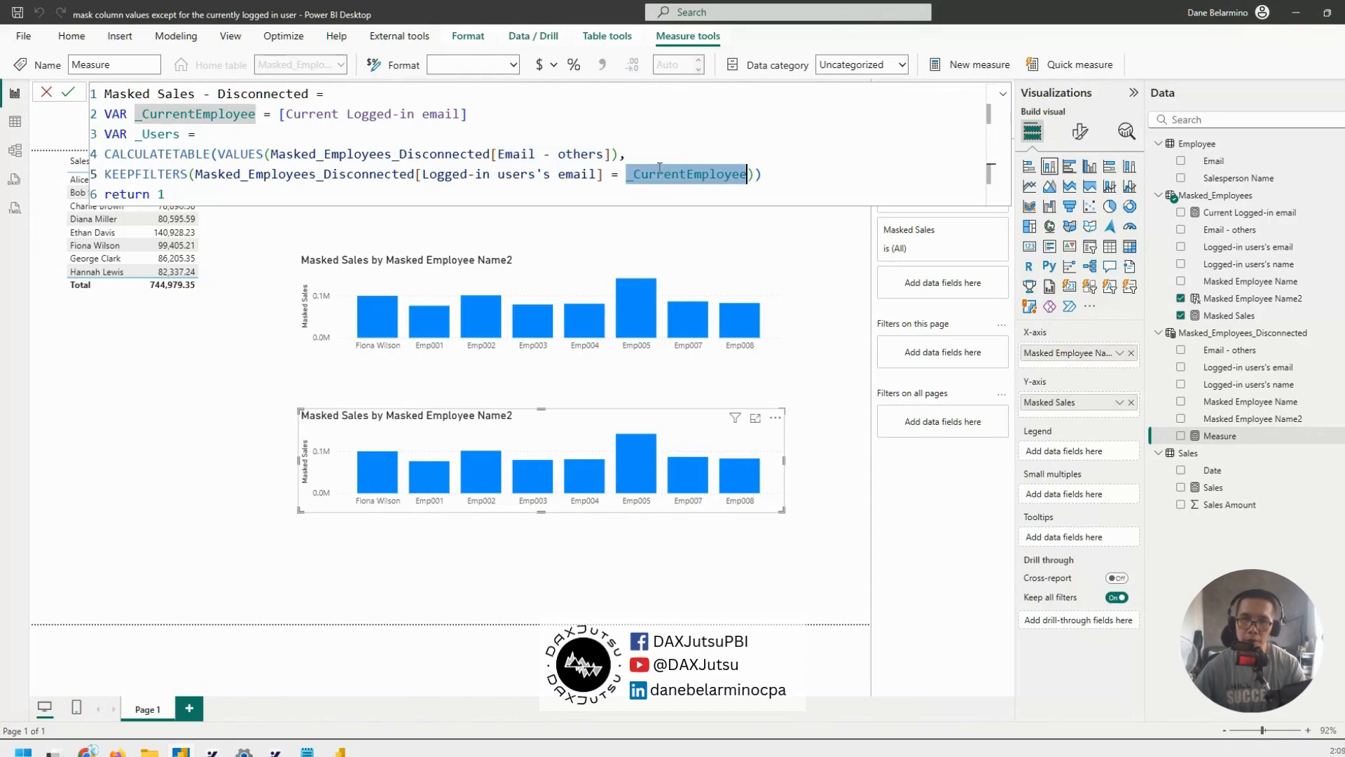
left_click(497, 175)
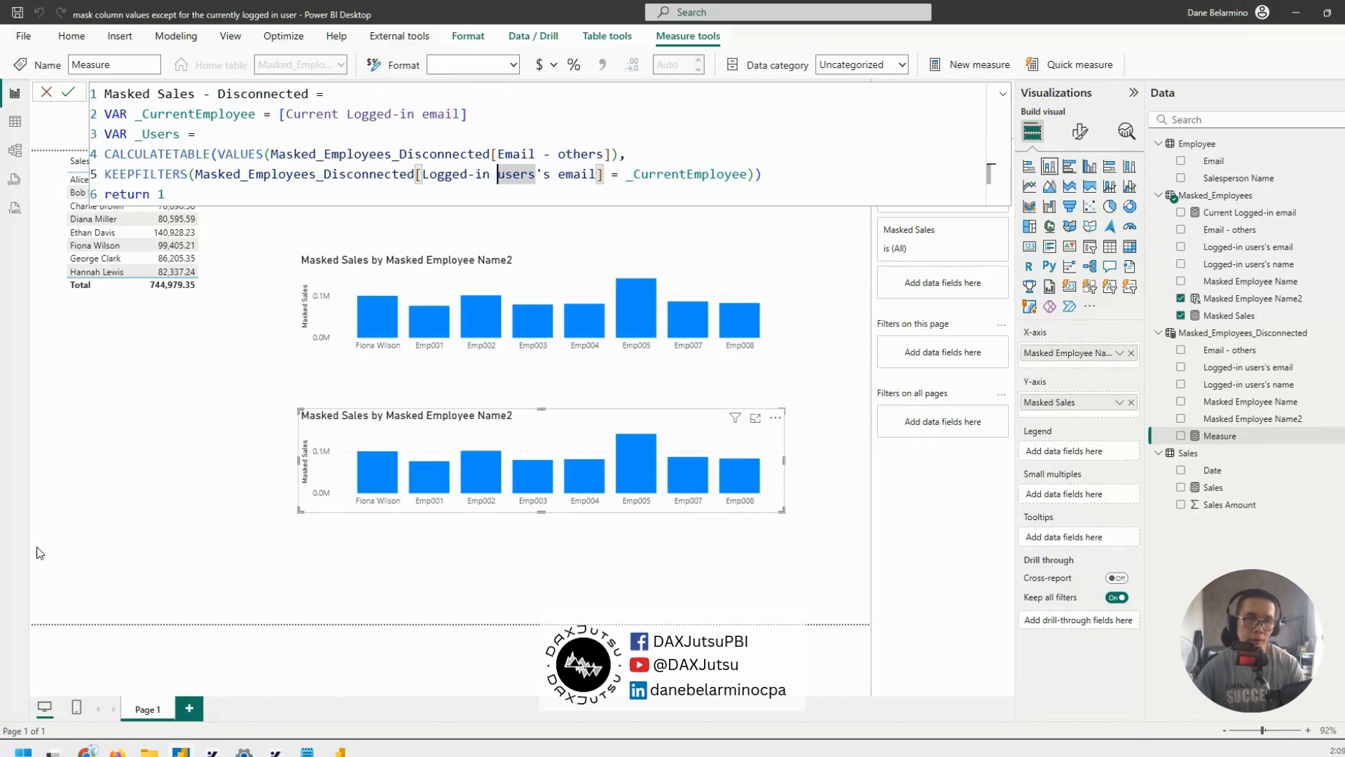
- In the table view, filter Masked_Employees_Disconnected to one logged-in user's email and examine the Email - others column
left_click(17, 160)
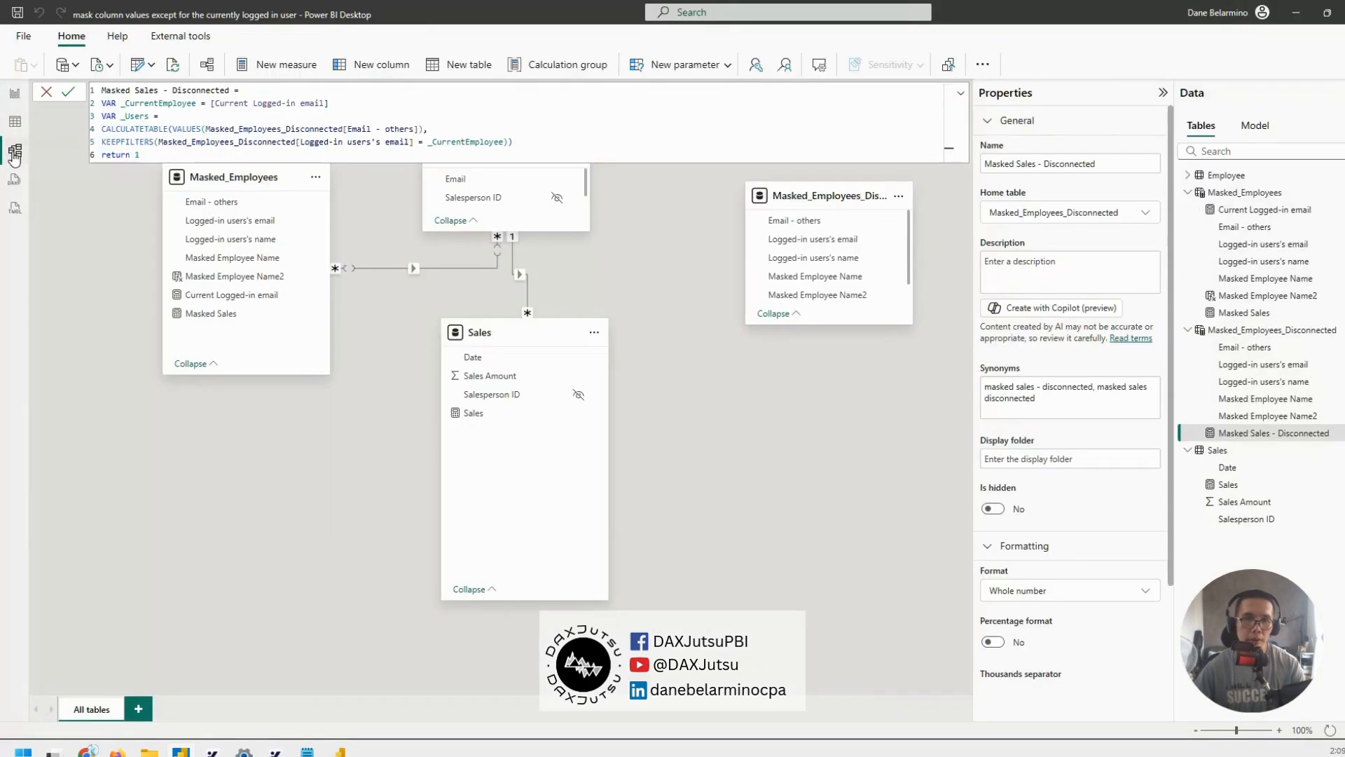
left_click(15, 121)
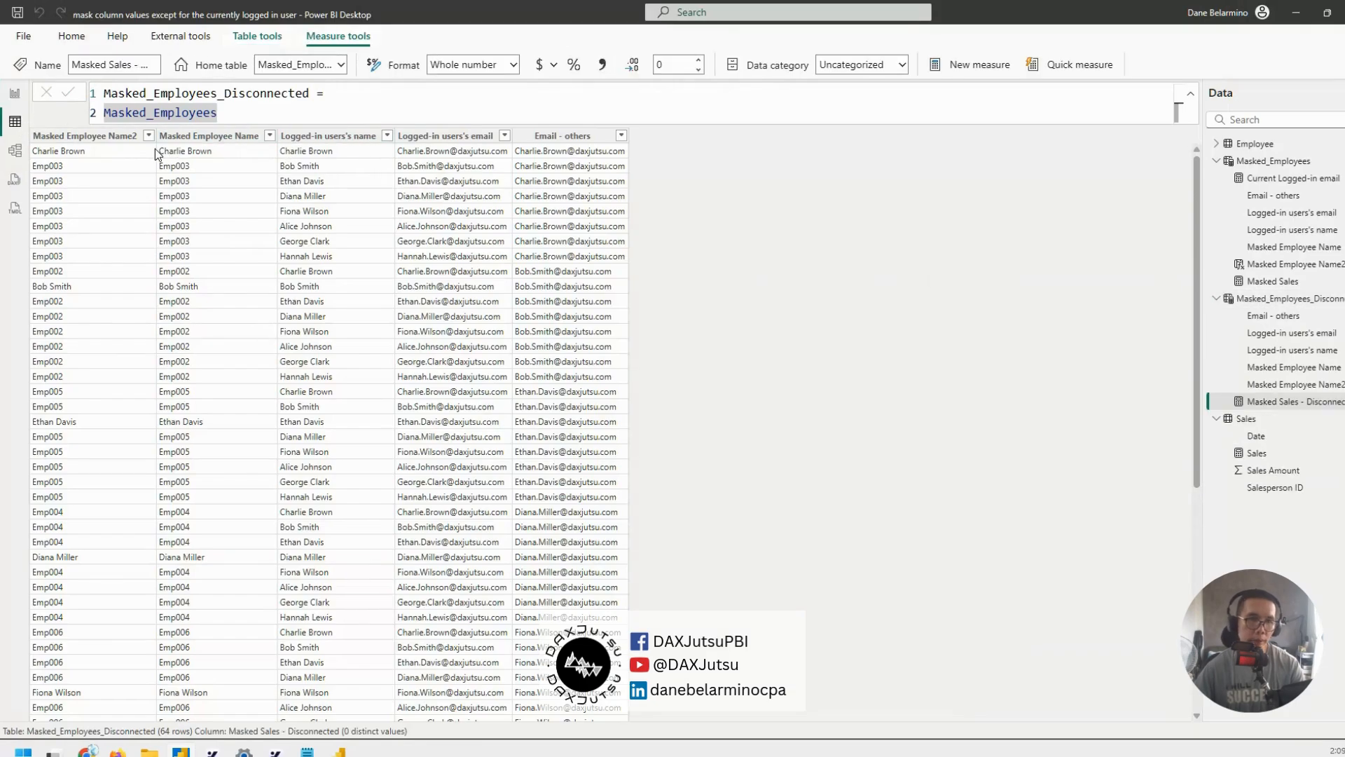
left_click(504, 135)
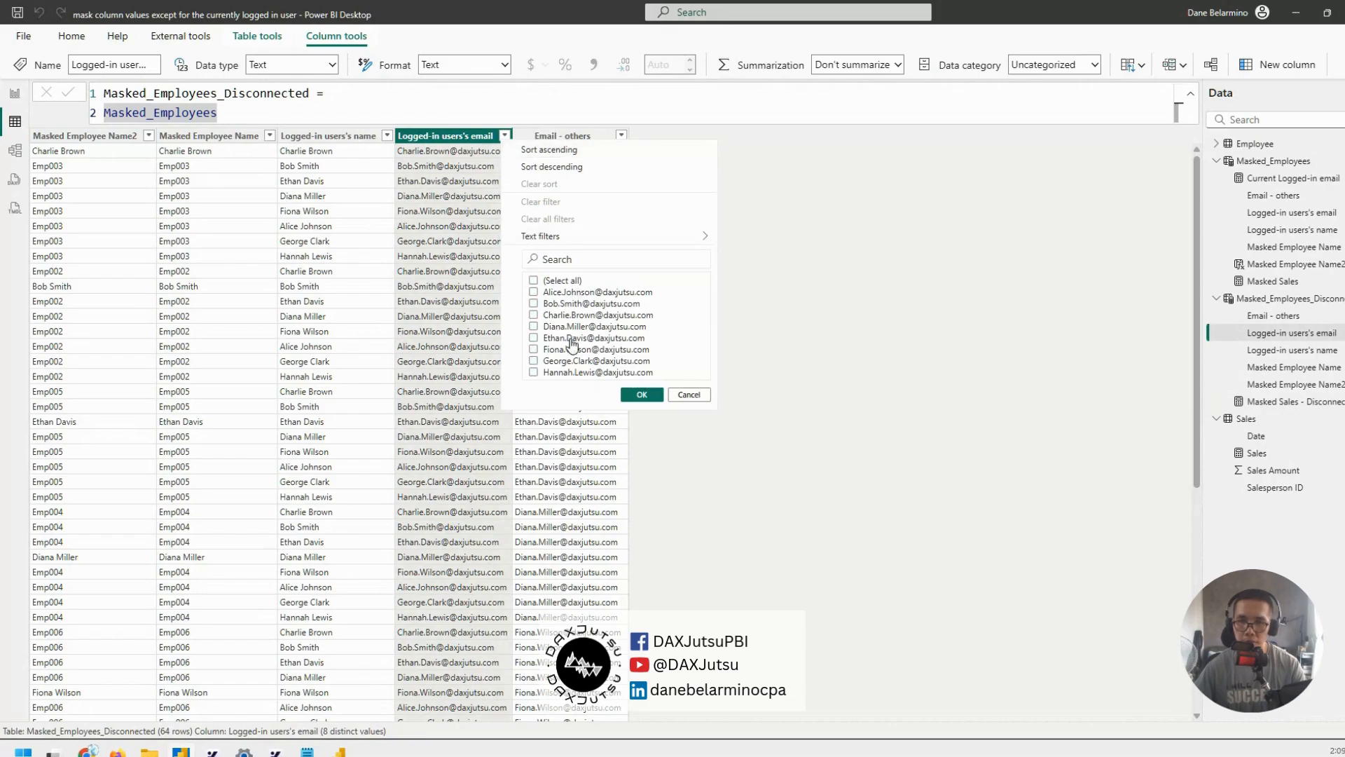
left_click(641, 395)
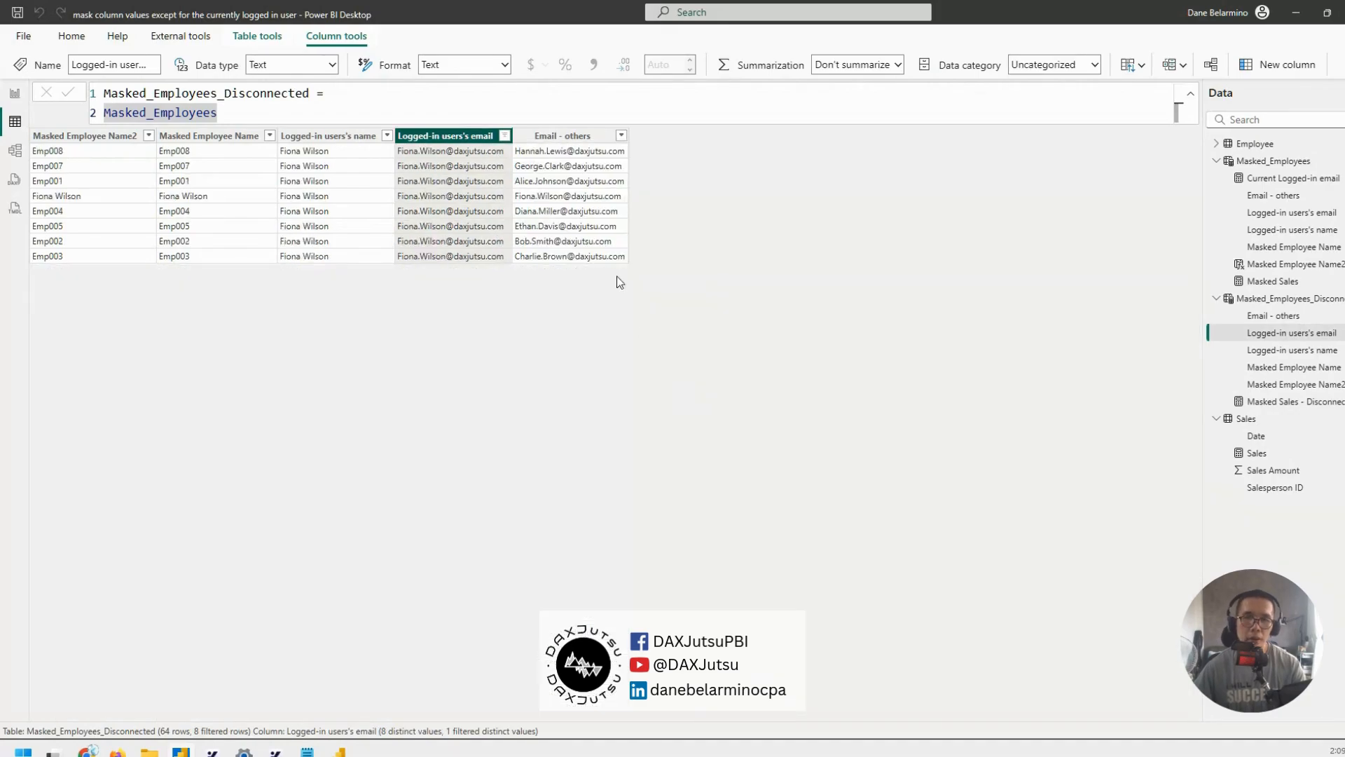
left_click(550, 136)
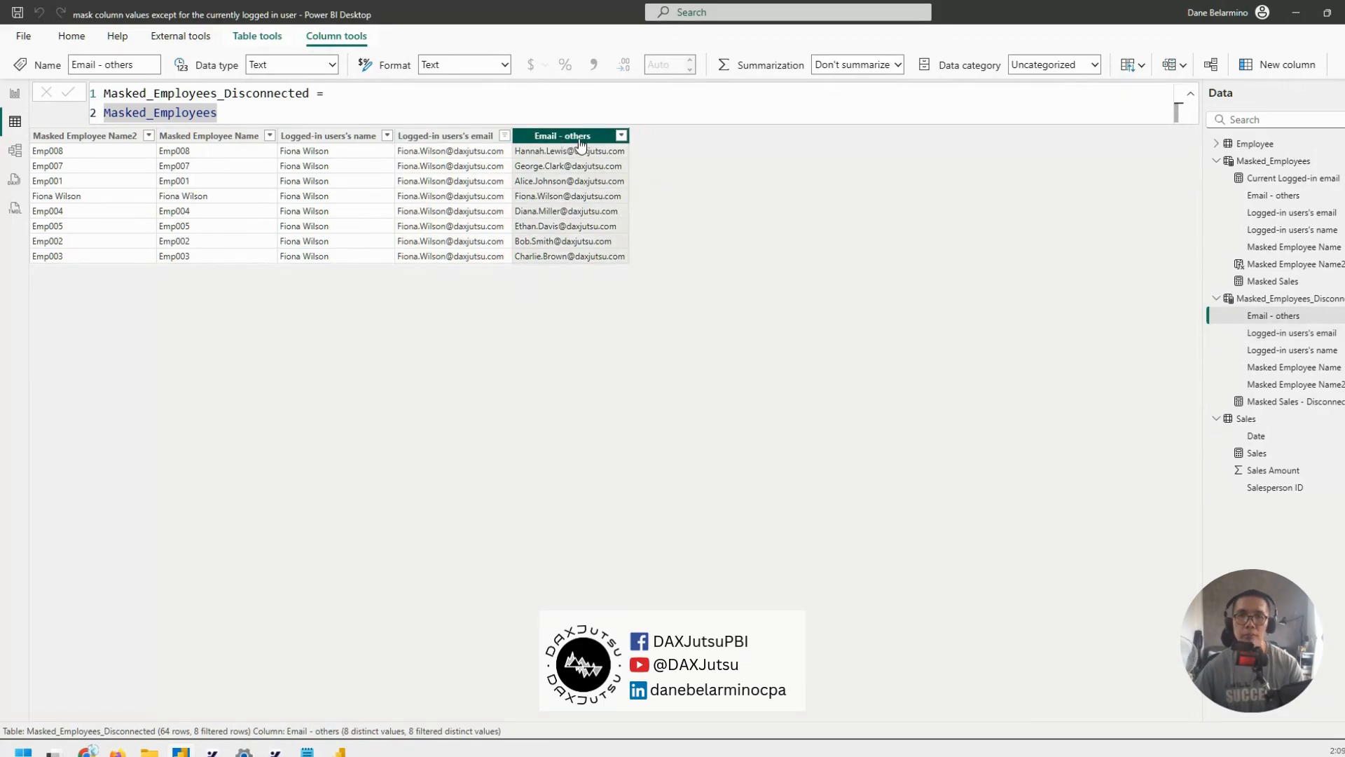
- Back on the report page, reopen the Masked Sales - Disconnected formula and replace return 1 with return and a new line
left_click(15, 93)
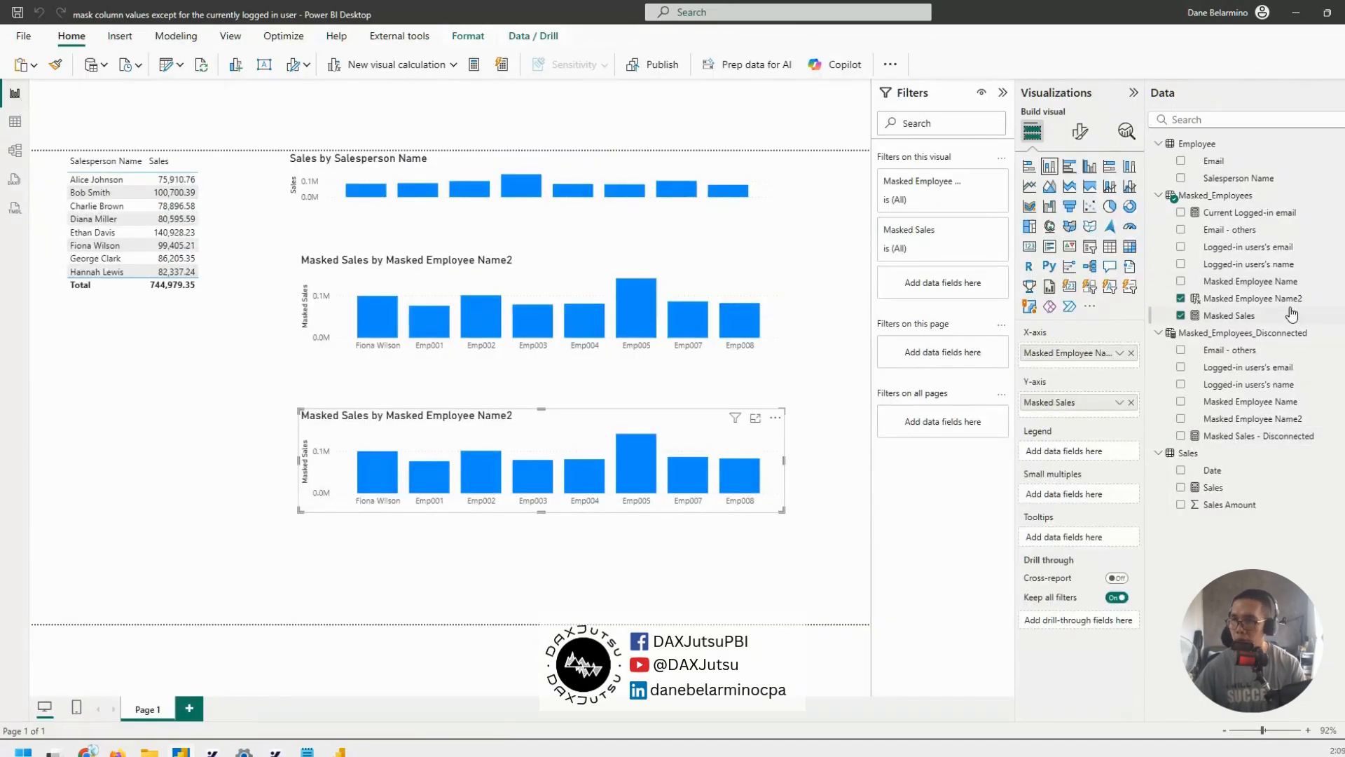
left_click(1254, 436)
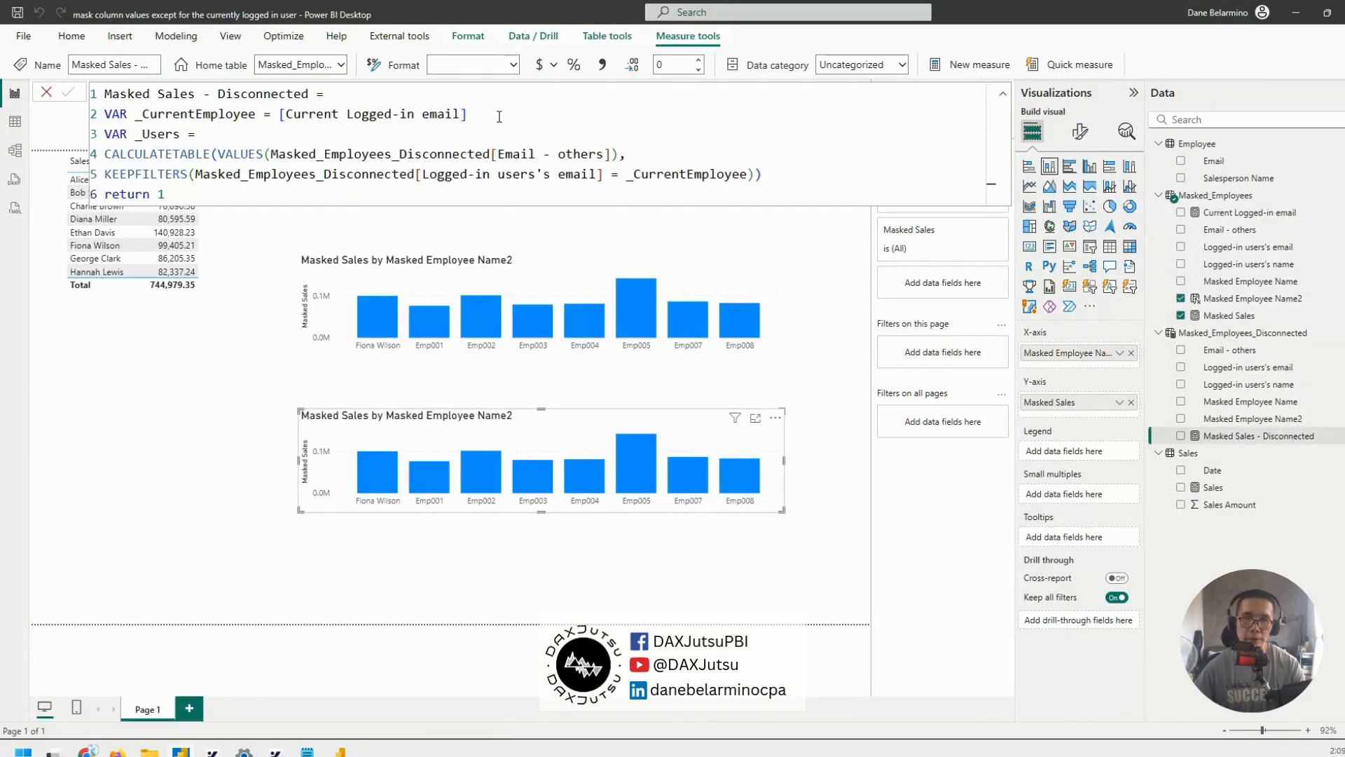
left_click_drag(163, 195, 84, 193)
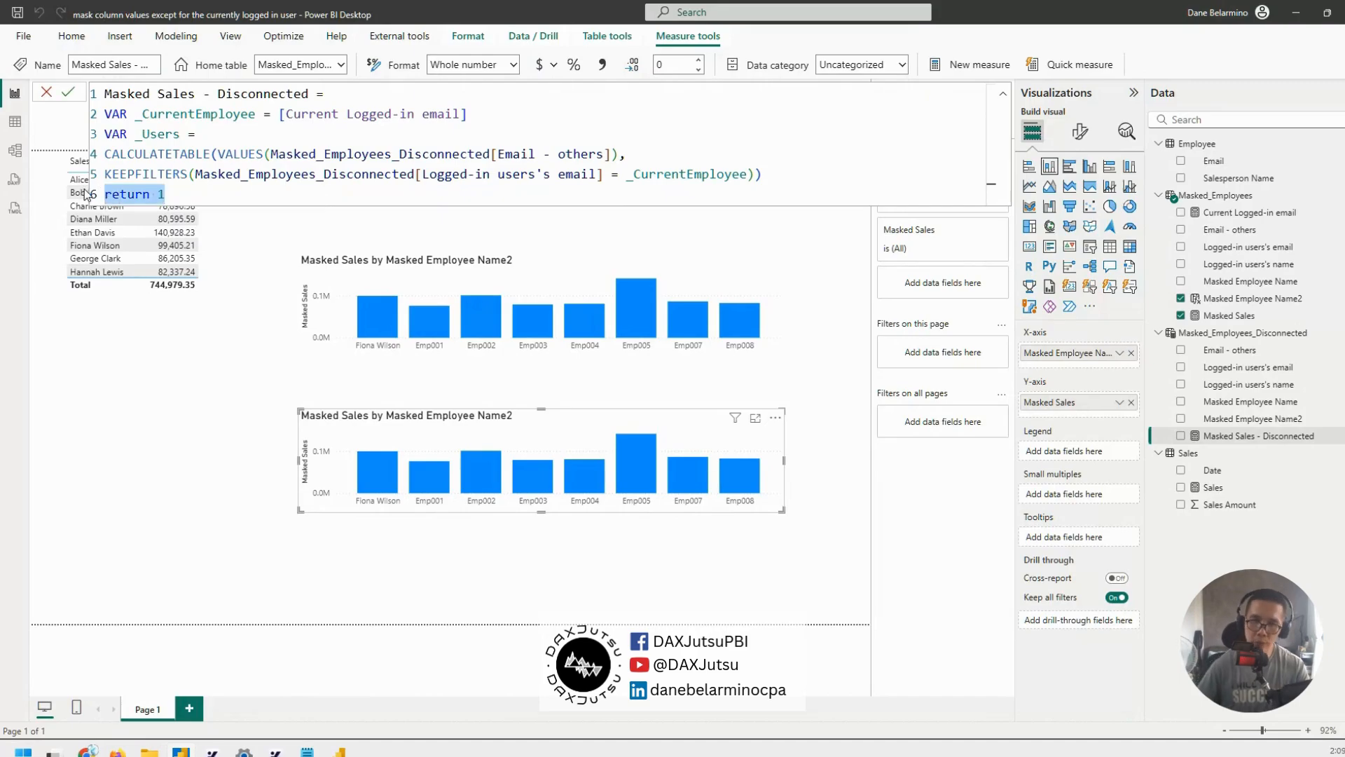
type("return")
key("shift+Return")
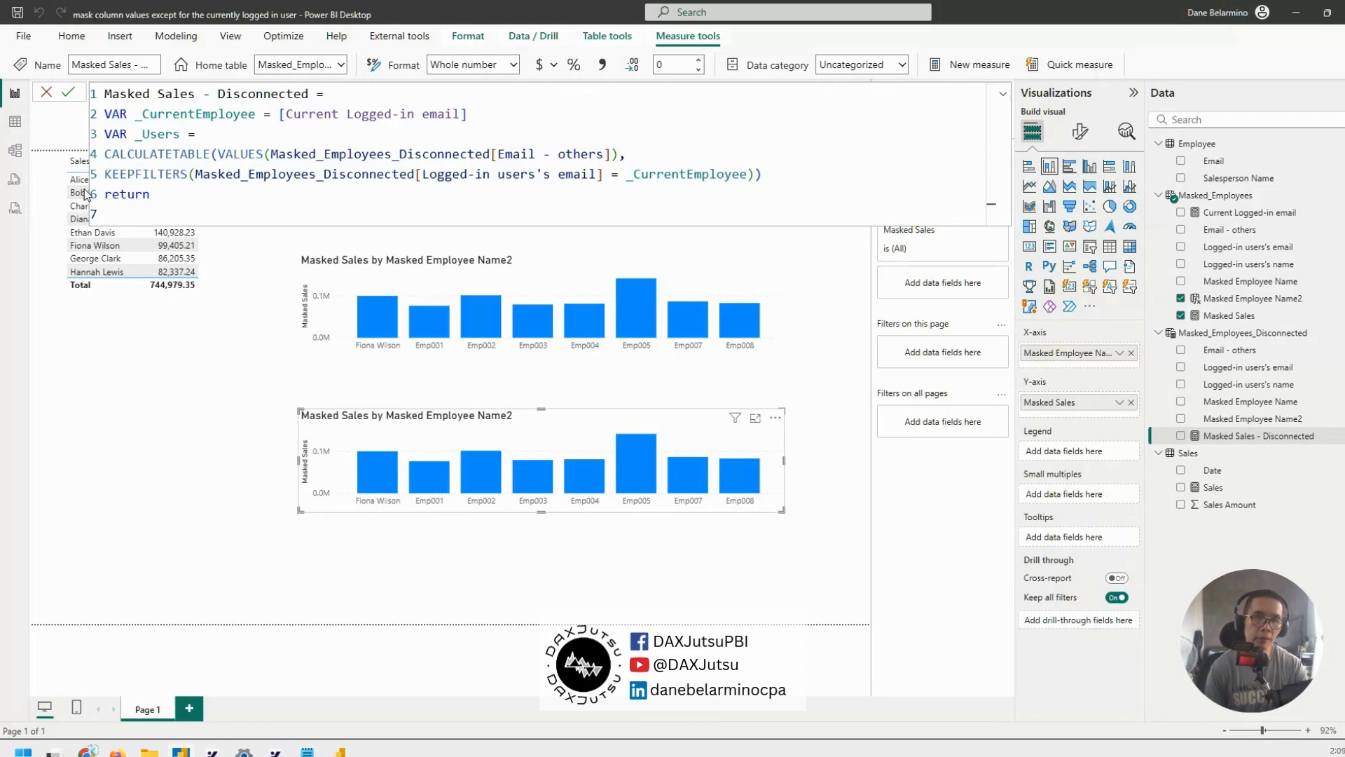
- Begin the return expression with CALCULATE([Sales], removing the Sales table prefix from the measure reference
double_click(165, 133)
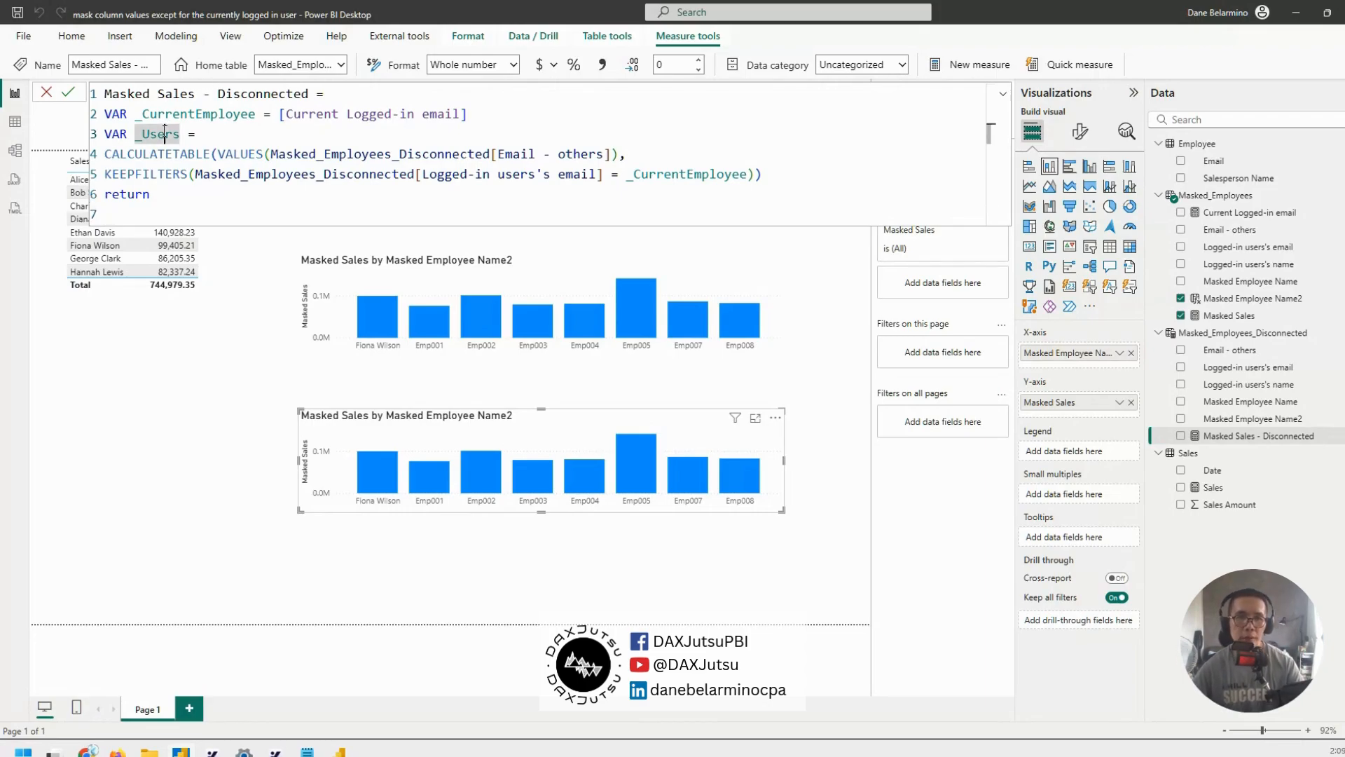
left_click(159, 213)
type("CALCULATE(")
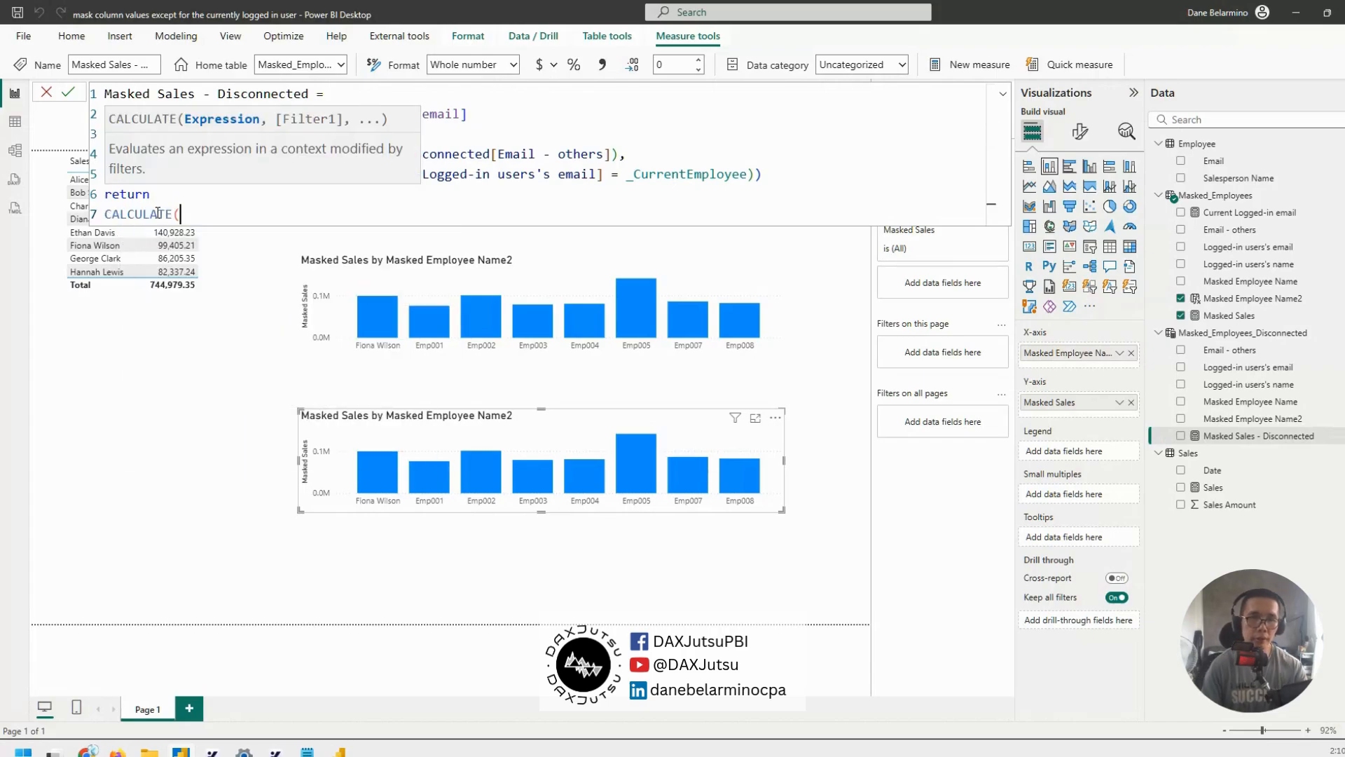
type("sales")
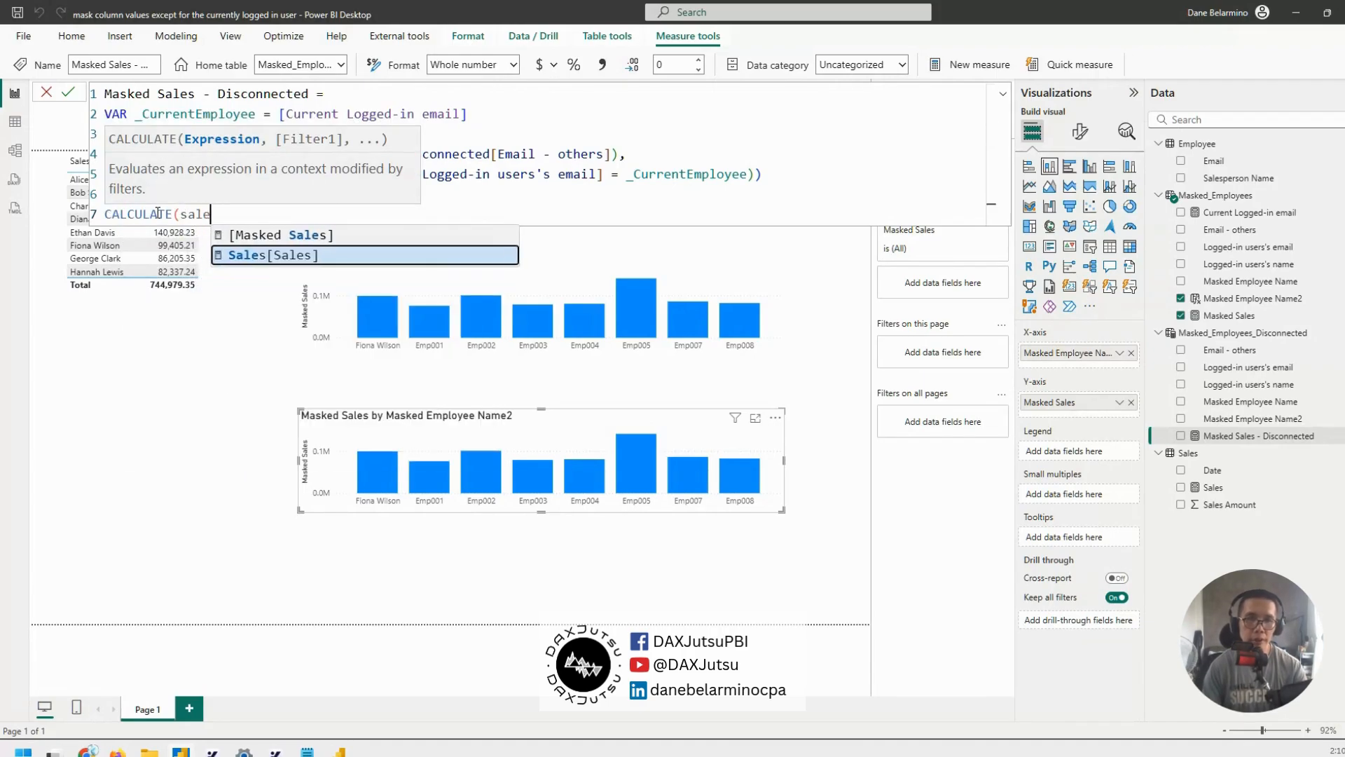
key("Tab")
key("Left")
key("Left")
key("Left")
key("Left")
key("Left")
key("Left")
key("Left")
key("BackSpace")
key("BackSpace")
key("BackSpace")
key("BackSpace")
key("BackSpace")
key("End")
- Complete the CALCULATE expression with the filter KEEPFILTERS(TREATAS(_Users, Employee[Email])) and commit the Masked Sales - Disconnected measure
type(", keep")
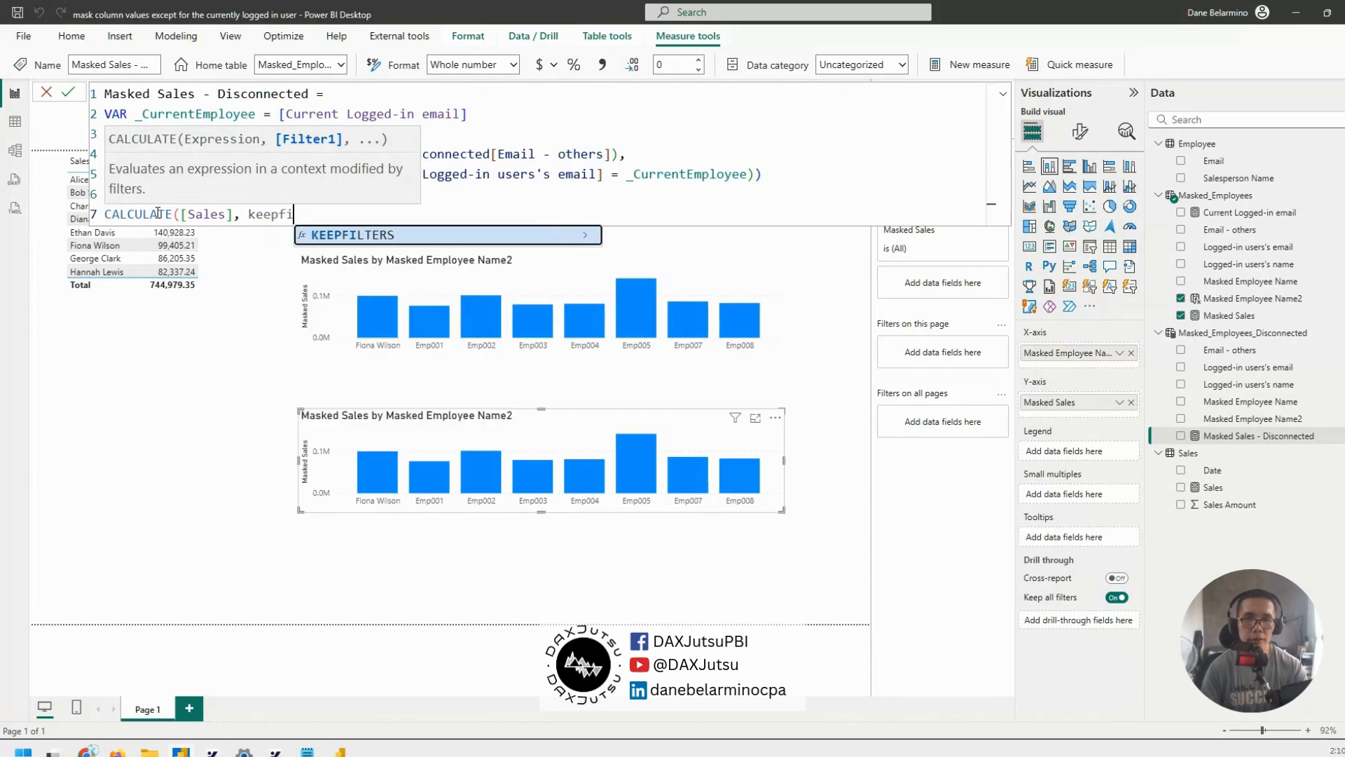
key("Tab")
type("treata")
key("Tab")
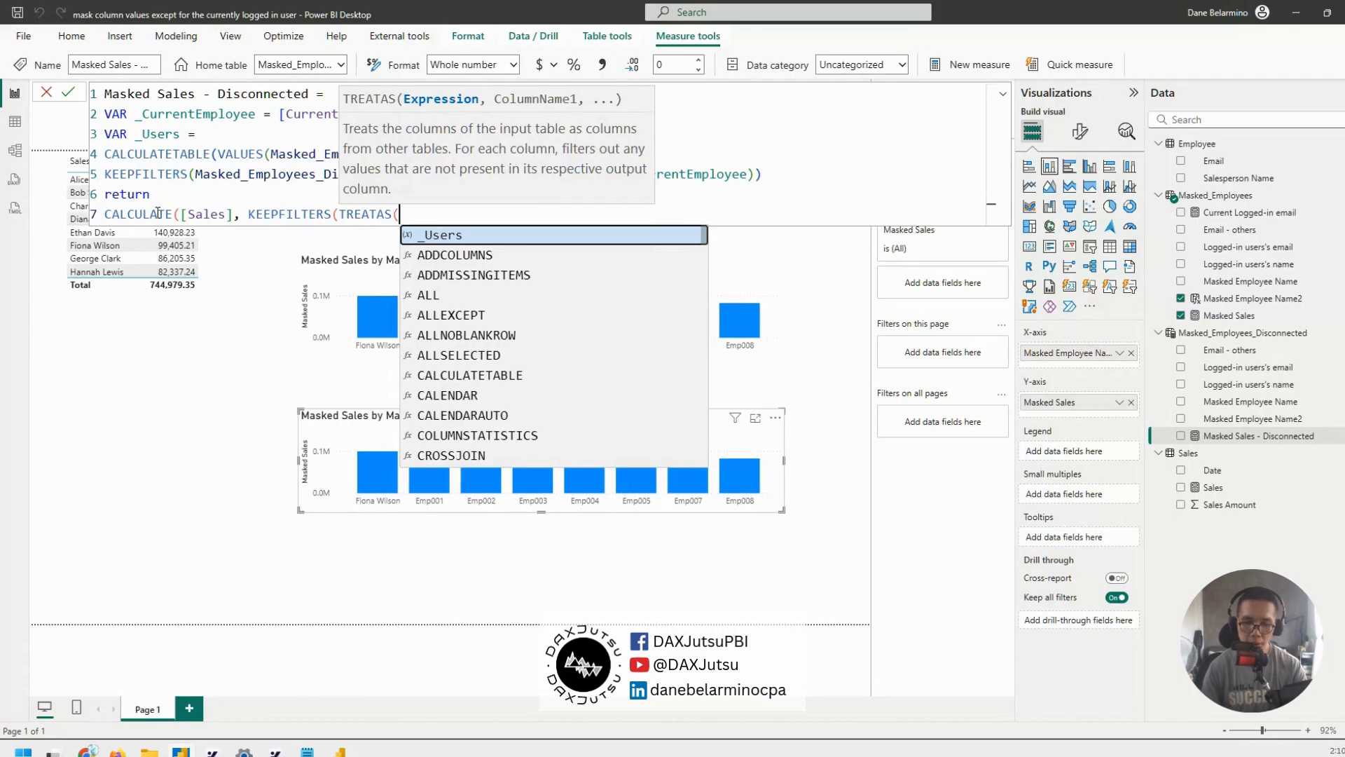
type("_users")
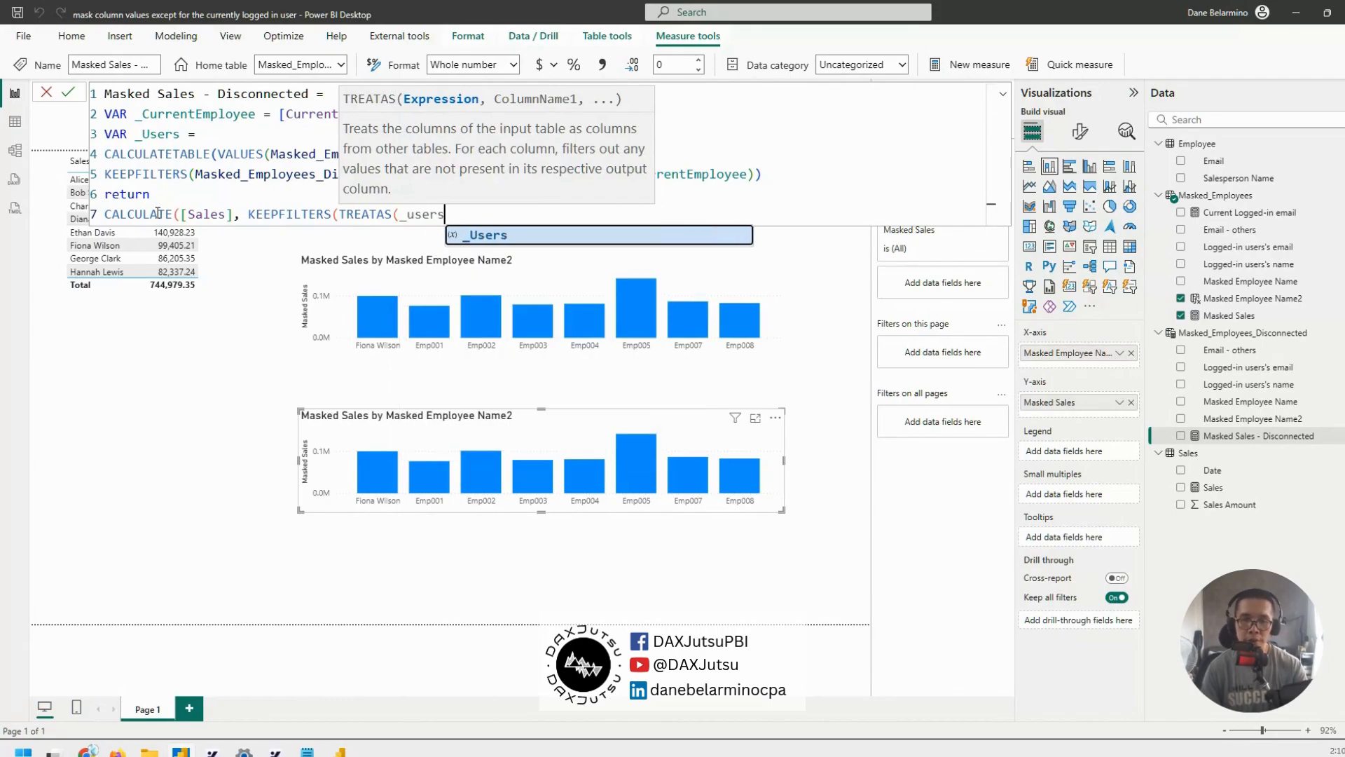
key("Tab")
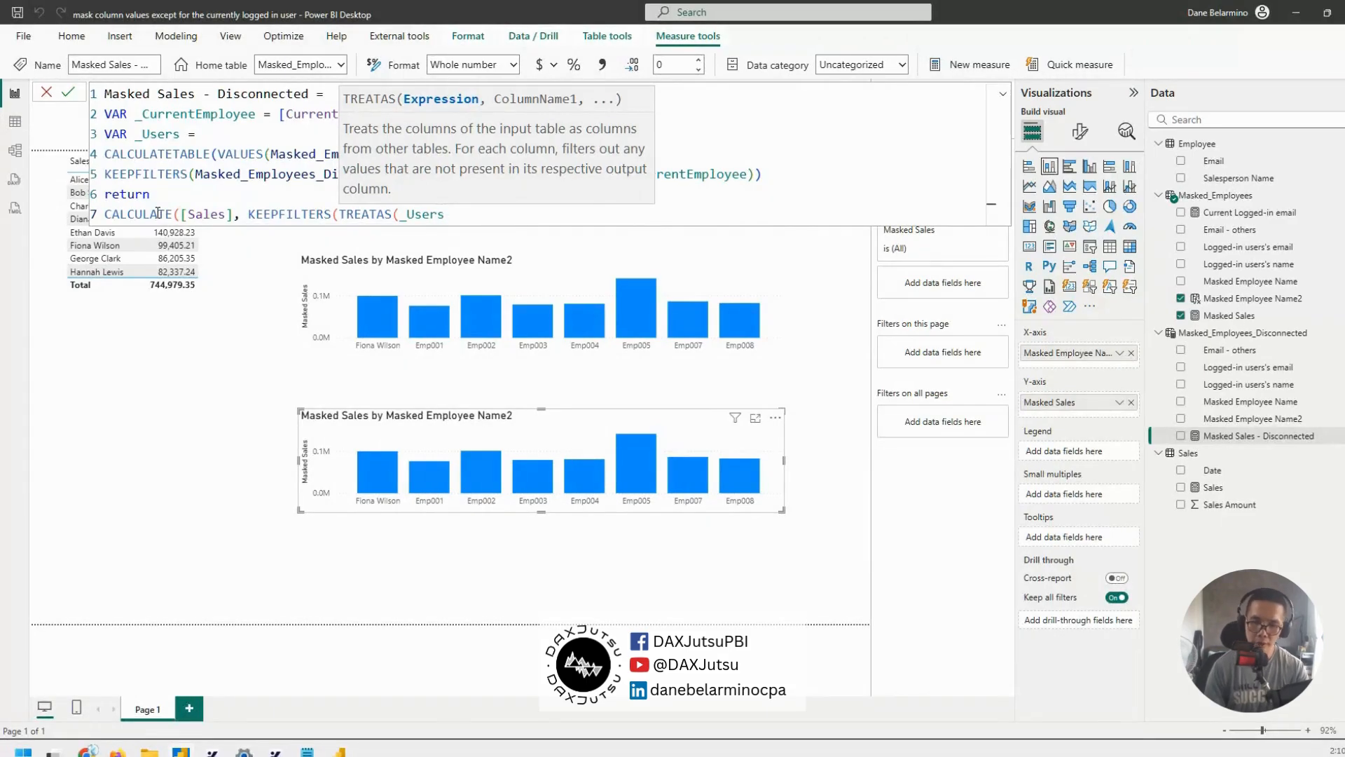
type(", ")
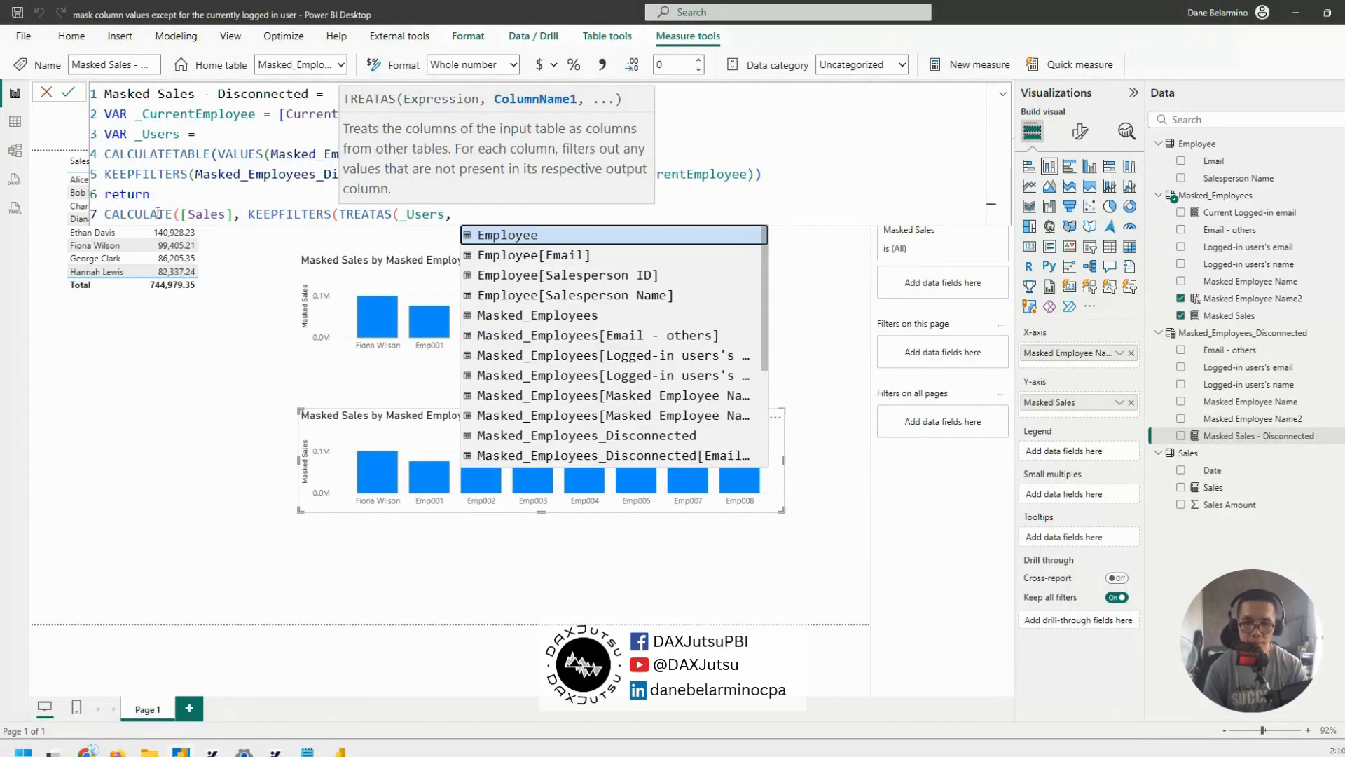
type("Employee[Email])")
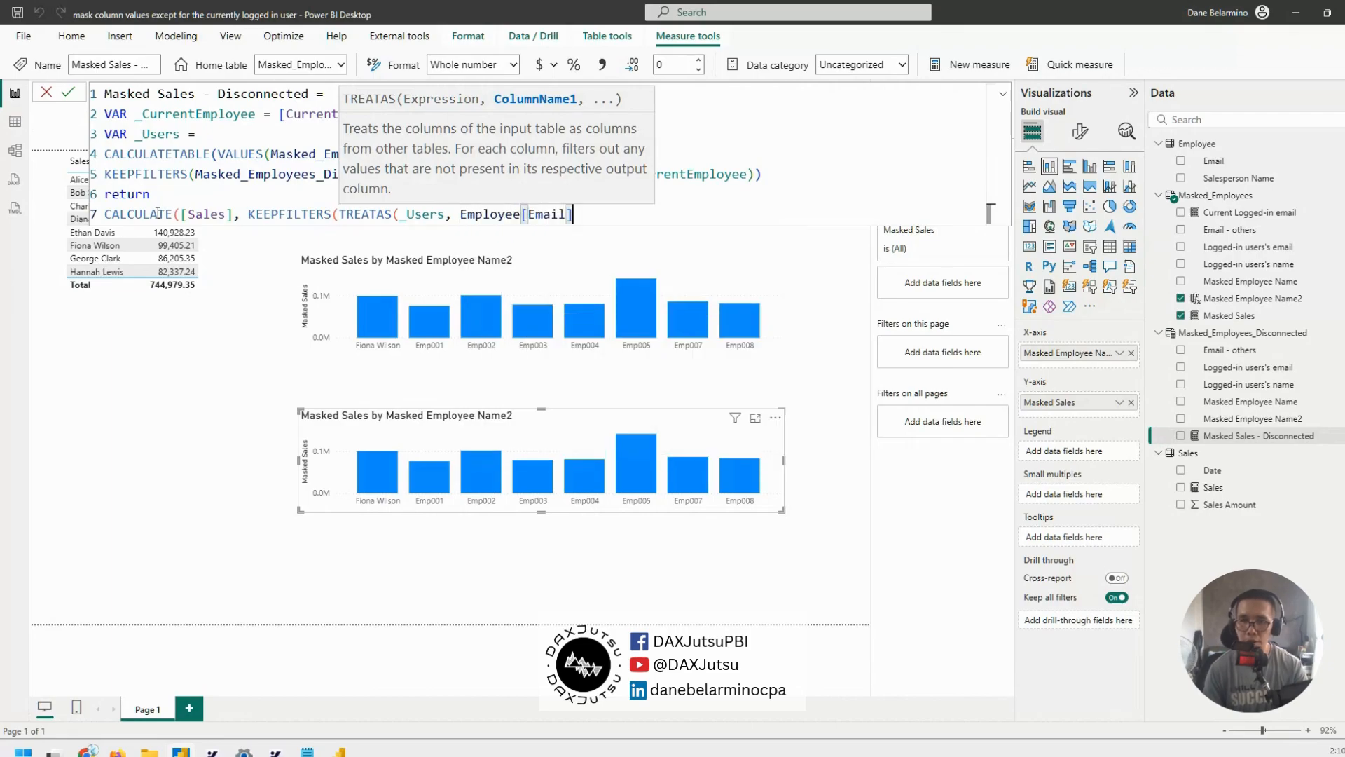
type("))")
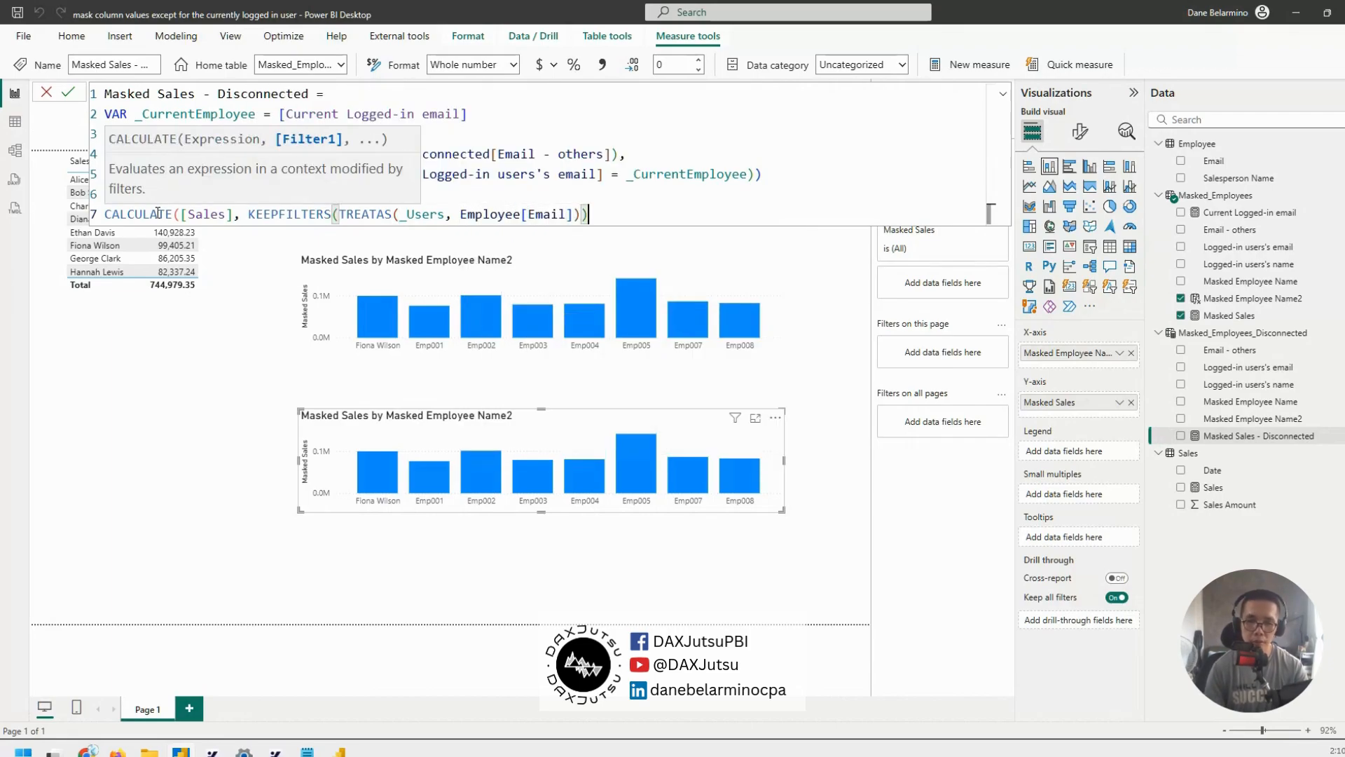
key("Return")
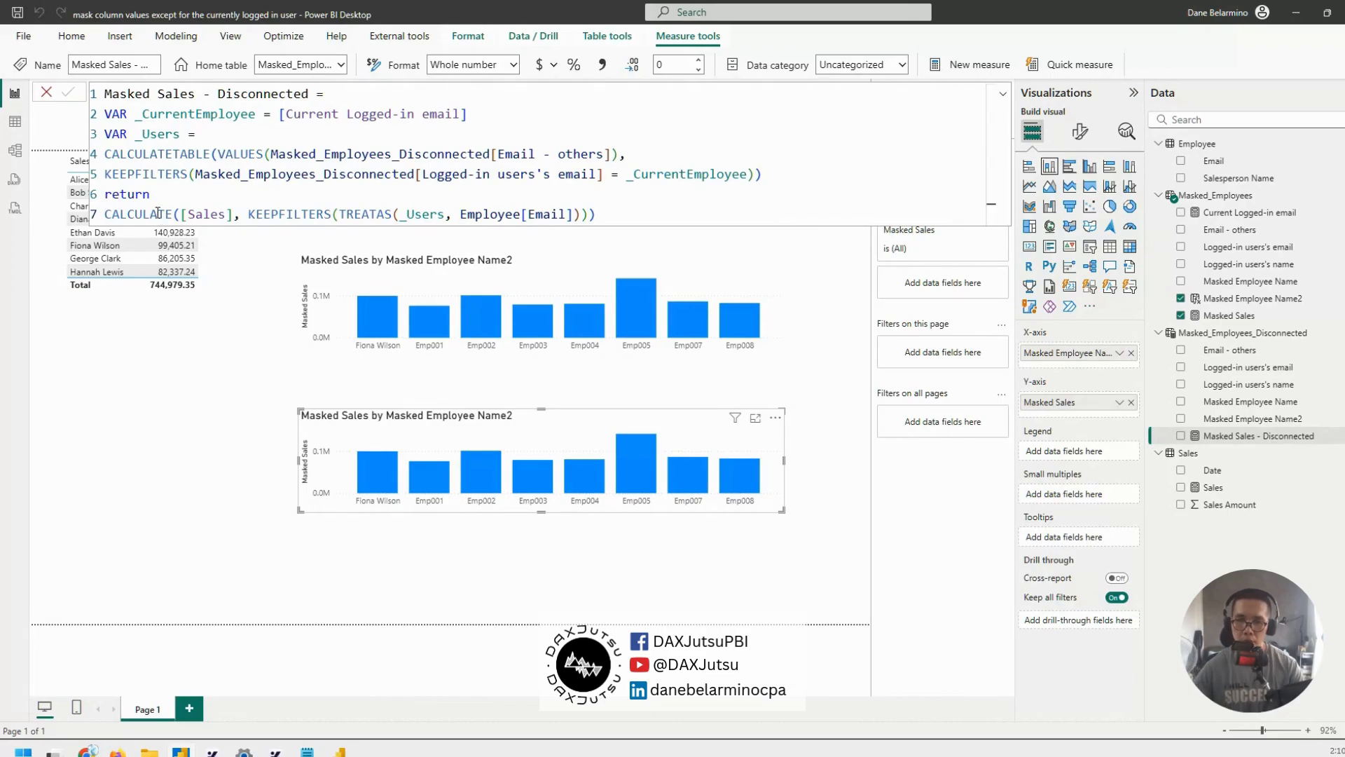
- Duplicate the lower Masked Sales chart beneath itself and replace its X-axis field with Masked Employee Name2 from Masked_Employees_Disconnected
left_click(519, 423)
key("ctrl+c")
key("ctrl+v")
left_click_drag(518, 424, 519, 541)
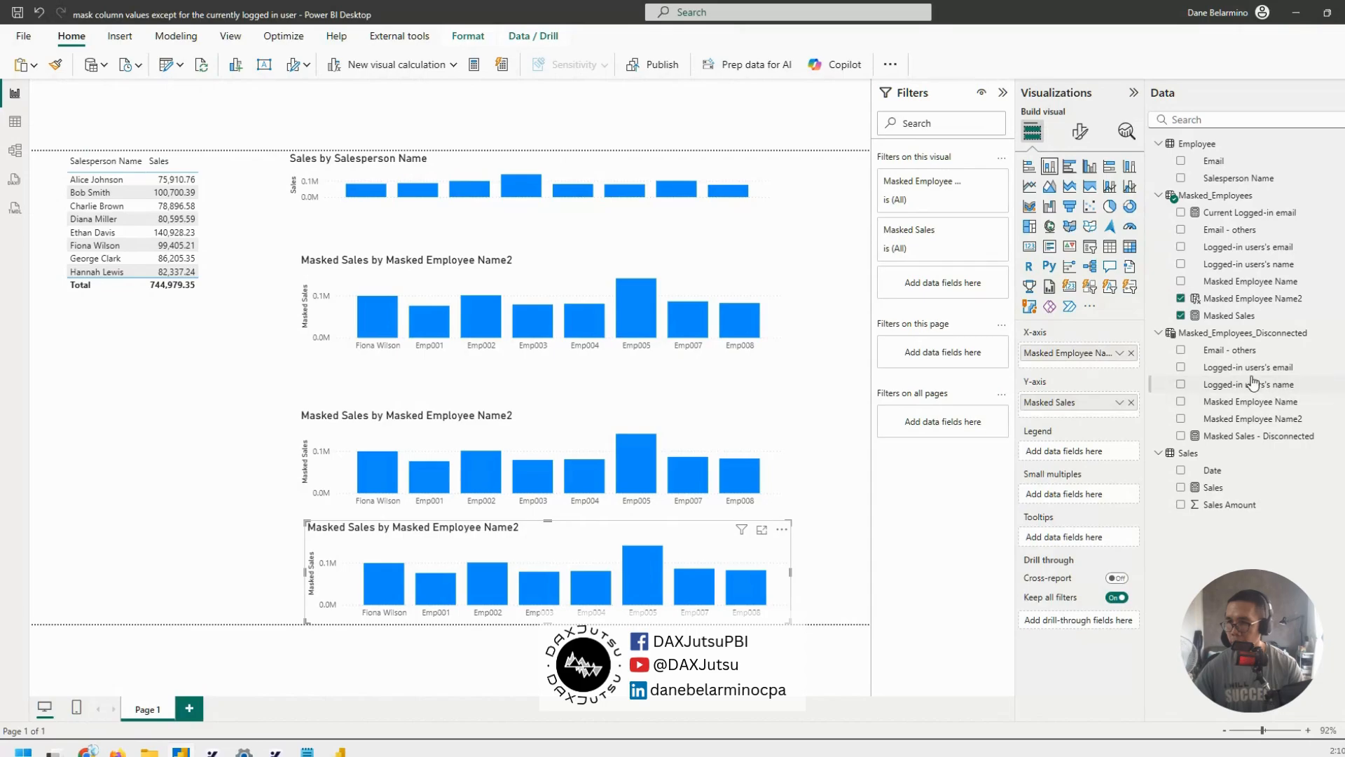
left_click_drag(1252, 418, 1124, 354)
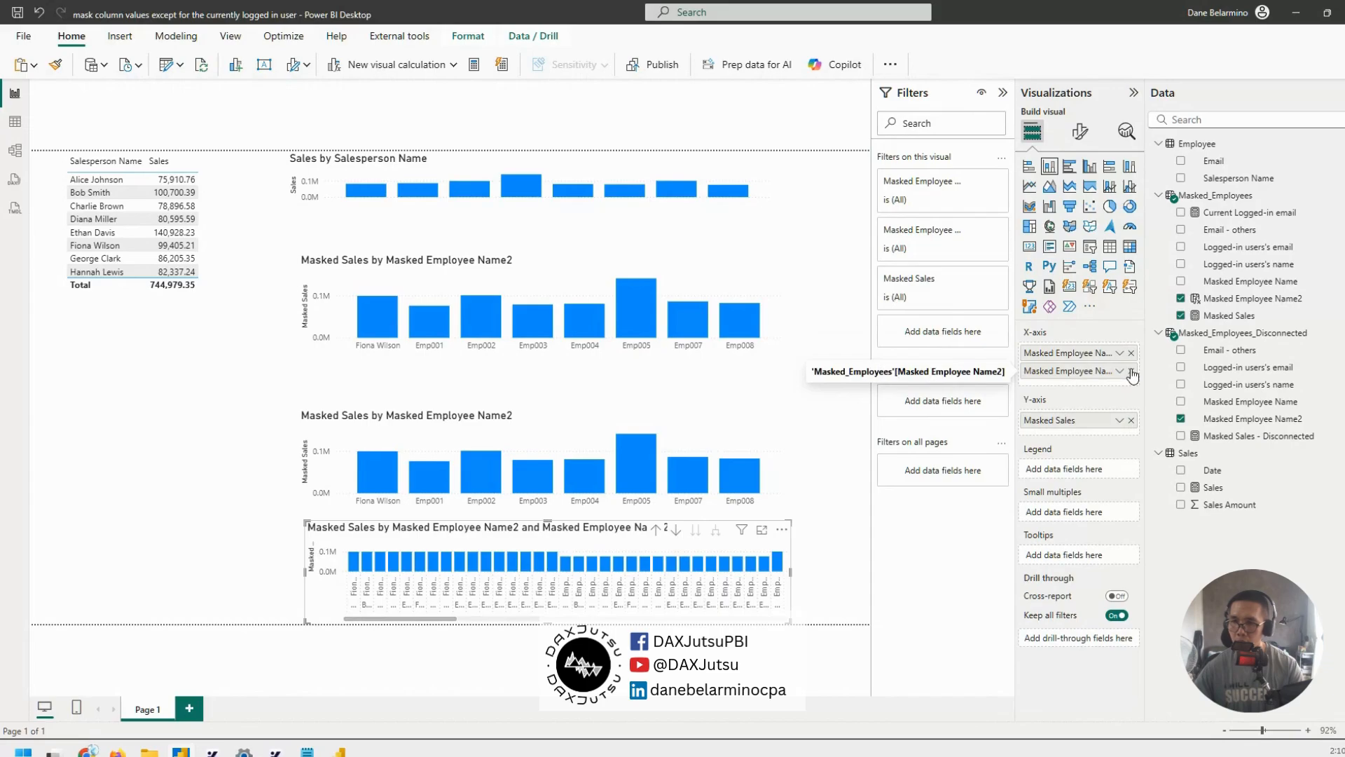
left_click(1131, 372)
- Sort the duplicated chart's axis by Masked Employee Name2 in ascending order
left_click(781, 531)
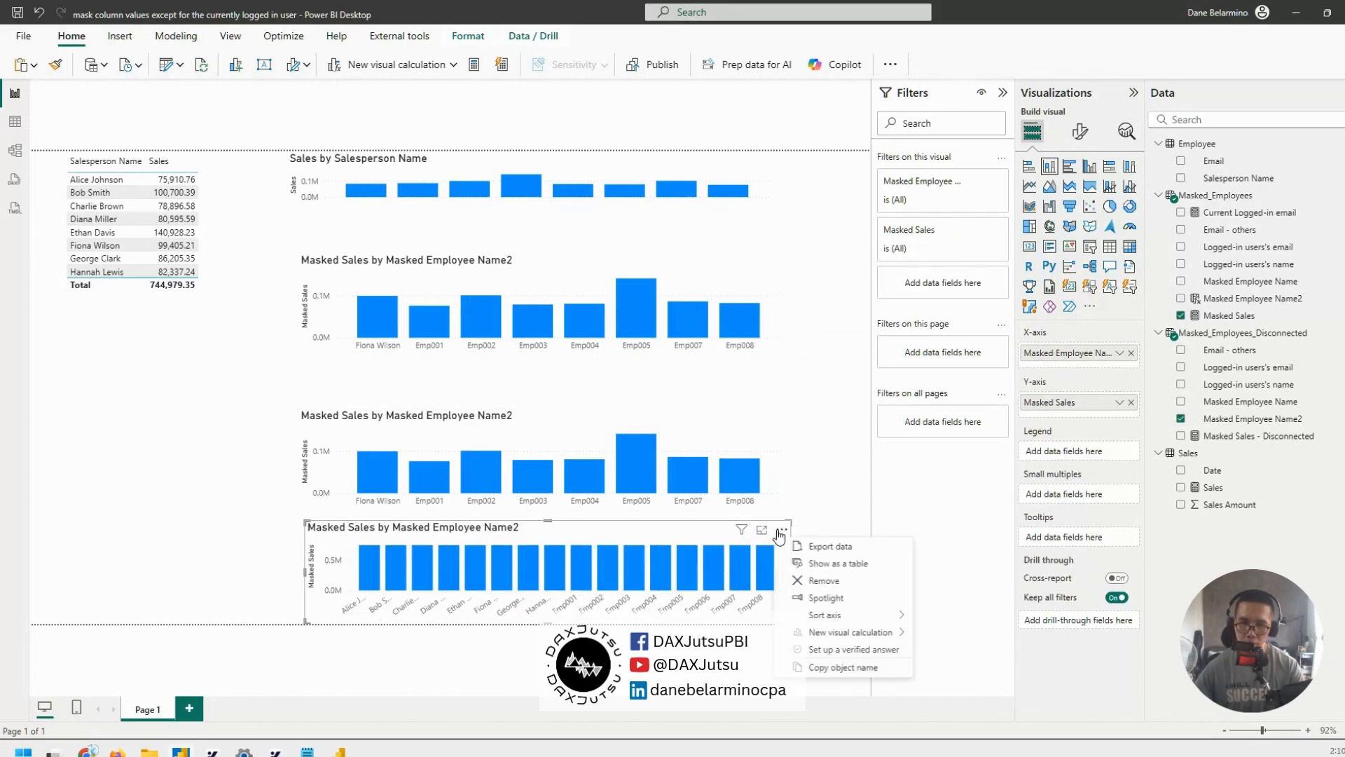
mouse_move(831, 617)
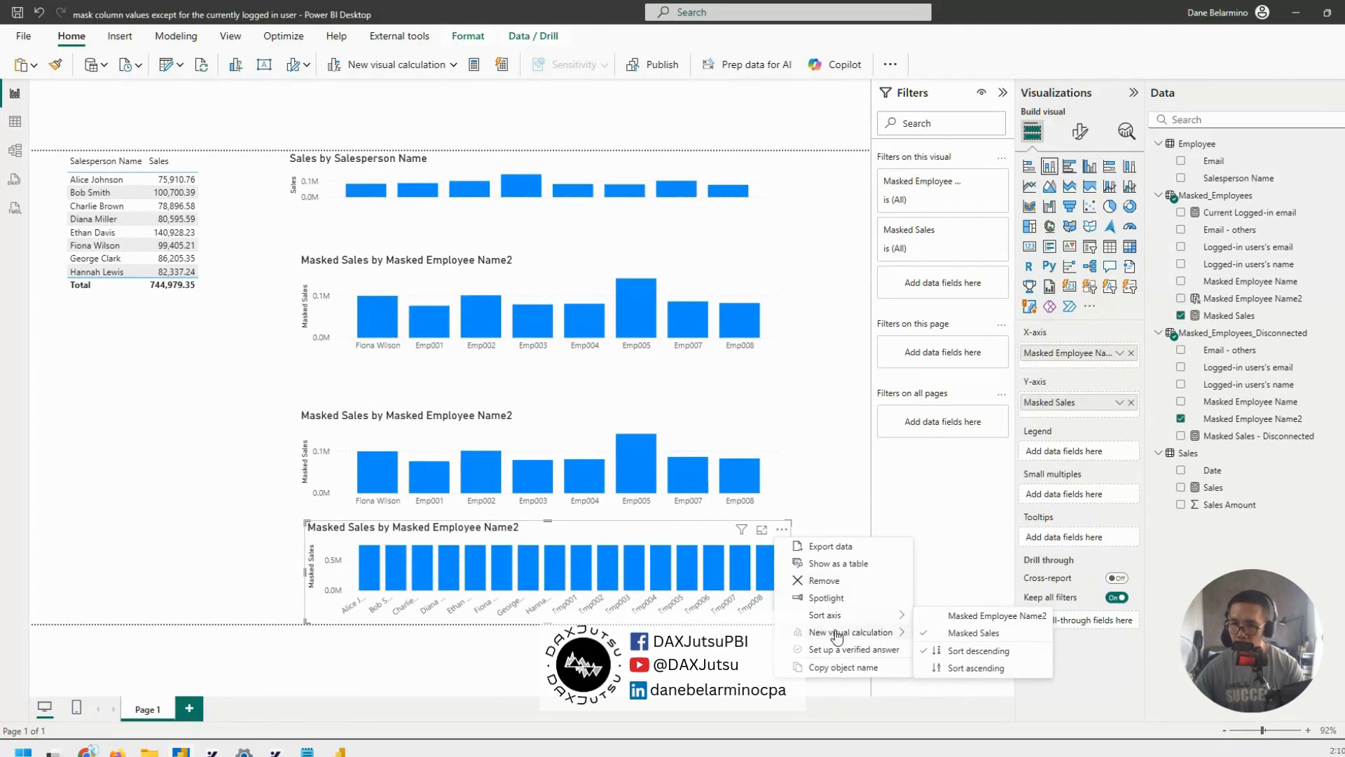
left_click(976, 668)
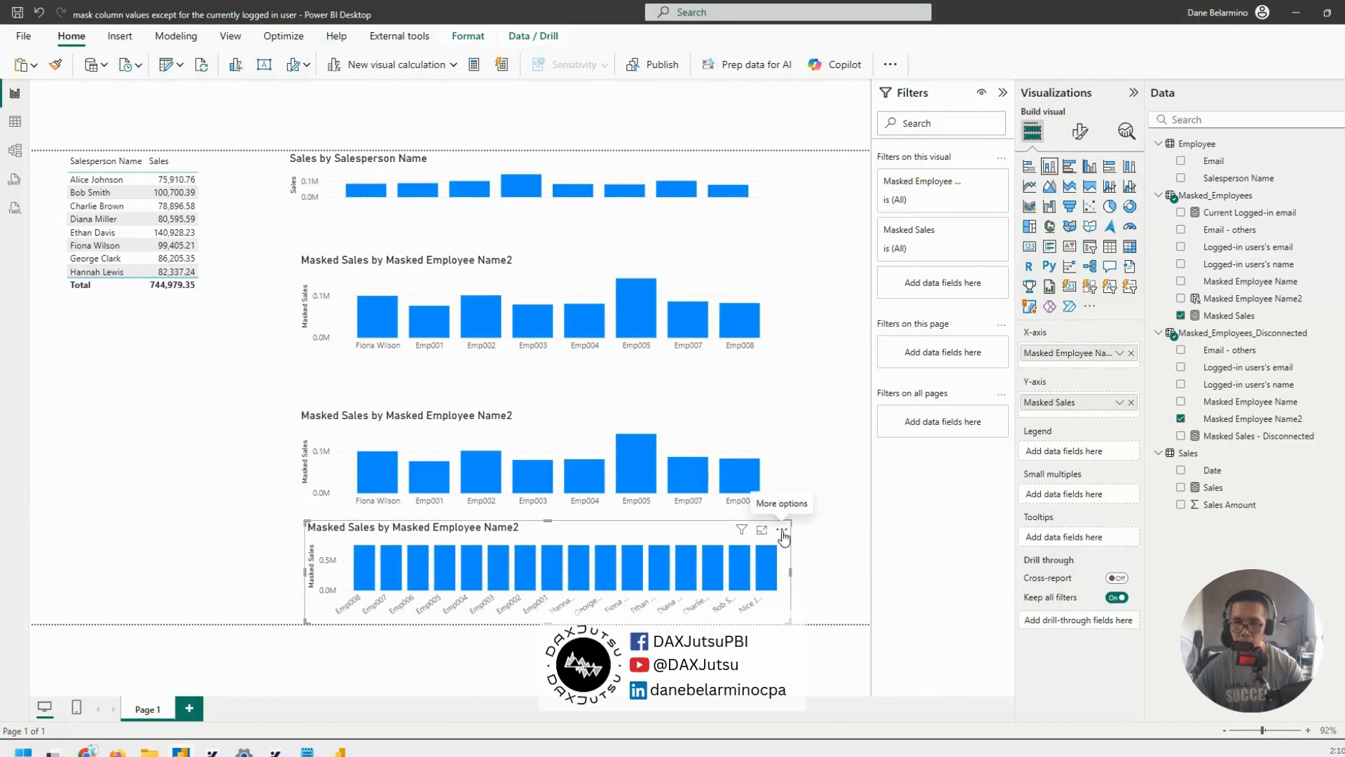
left_click(782, 528)
mouse_move(869, 625)
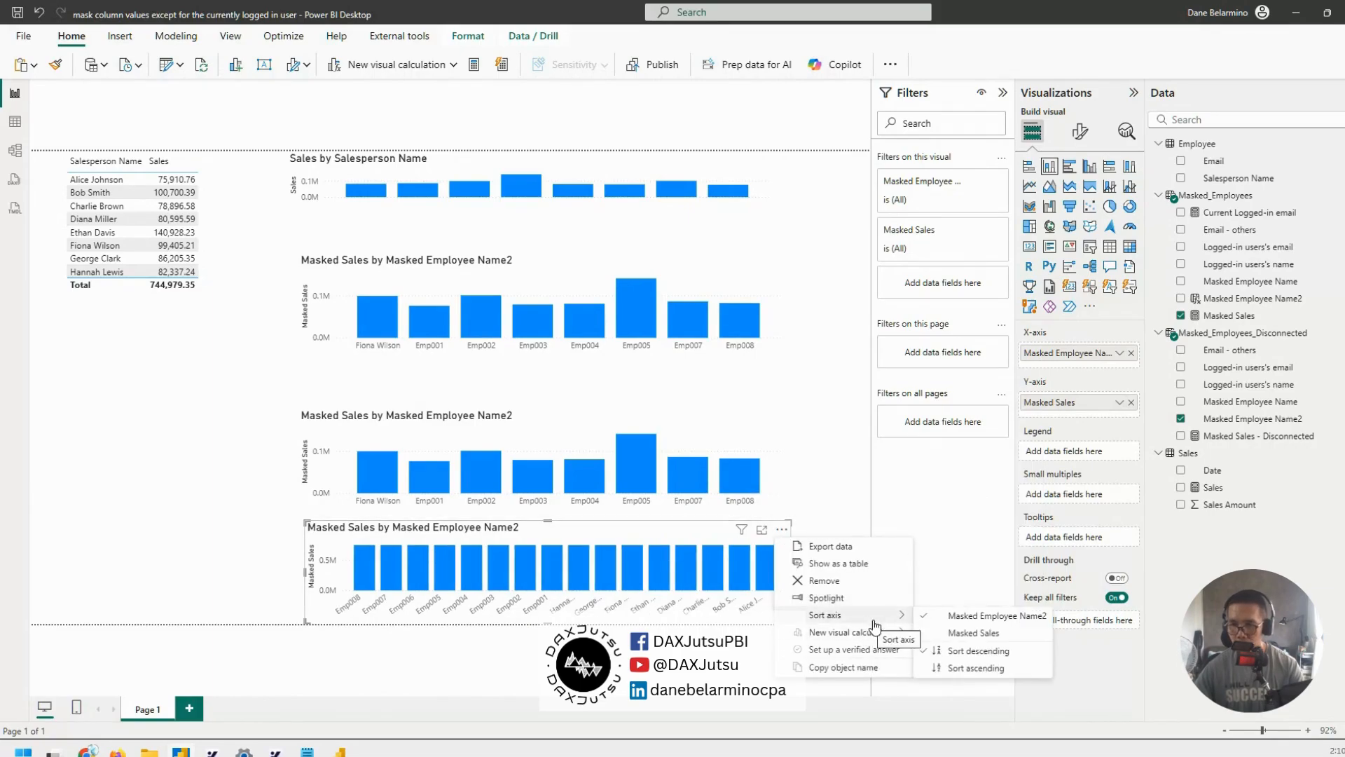
left_click(1003, 669)
- Delete the original chart directly above the duplicate and extend the duplicate's upper edge into the freed space
left_click(680, 456)
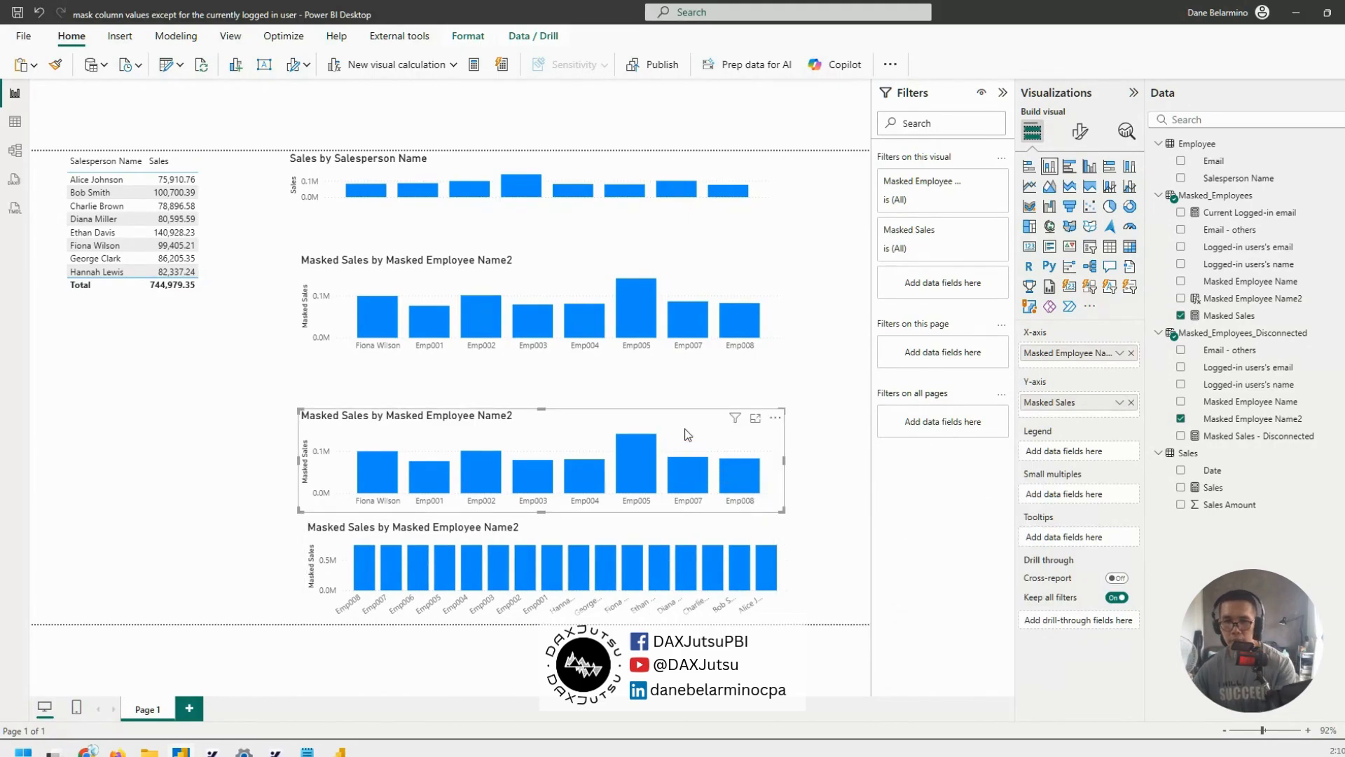
key("Delete")
left_click(536, 527)
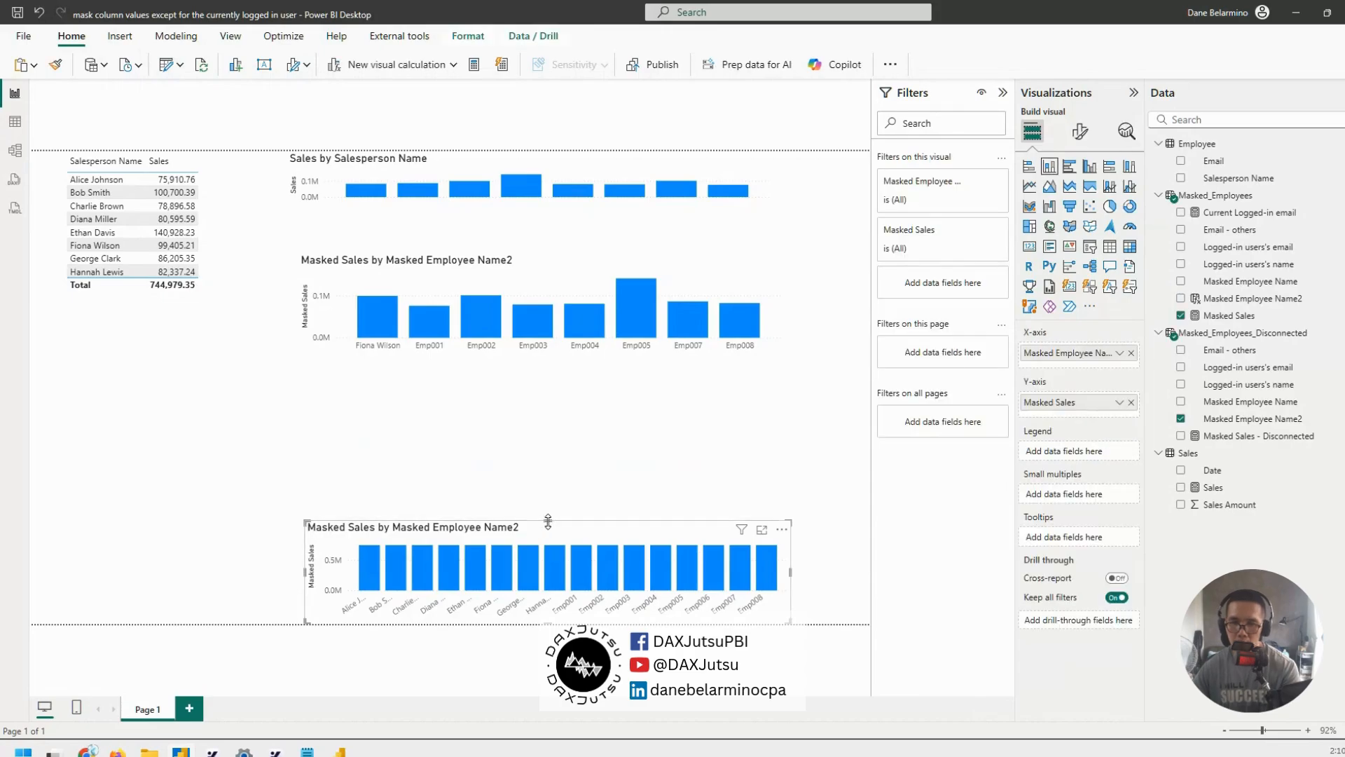
left_click_drag(548, 521, 548, 388)
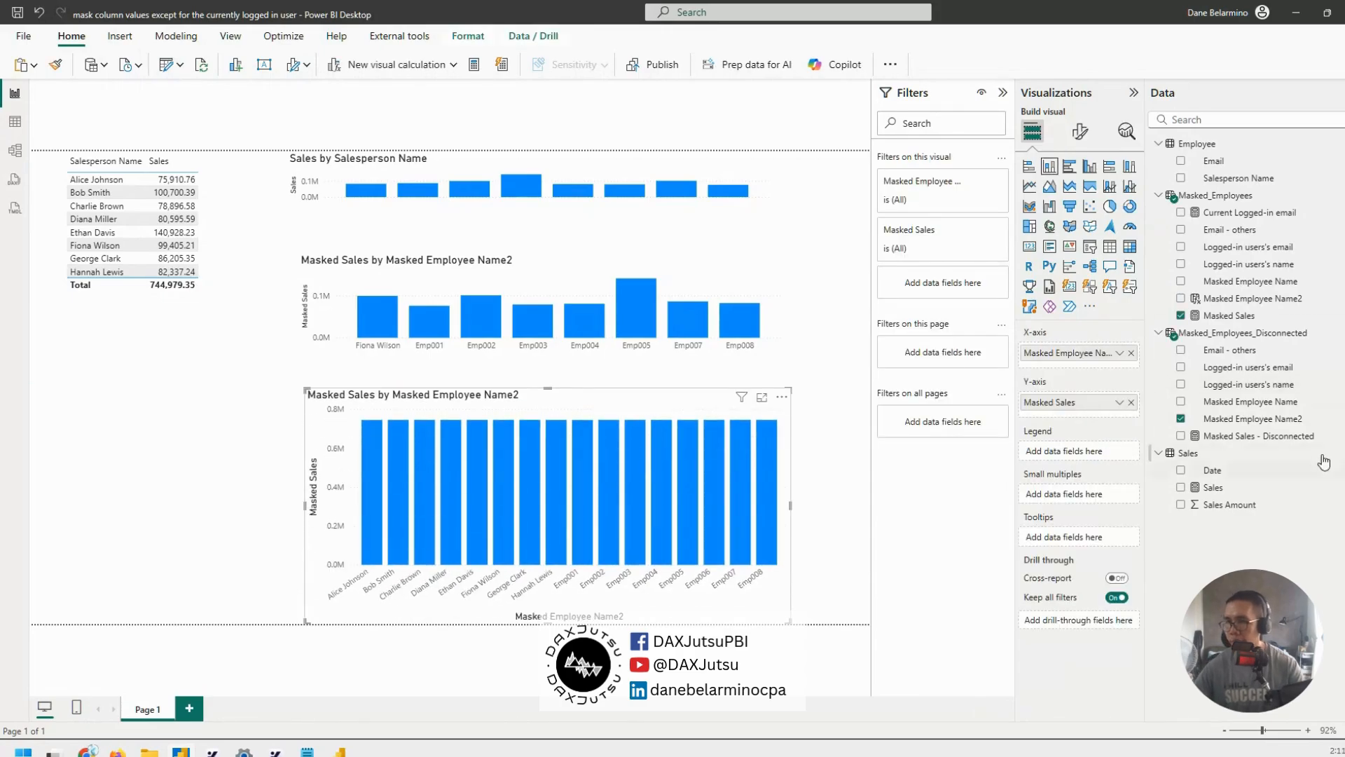
- Replace Masked Sales on the chart's Y-axis with Masked Sales - Disconnected, and shorten and align the chart with the Sales by Salesperson Name chart
left_click_drag(1270, 447, 1079, 409)
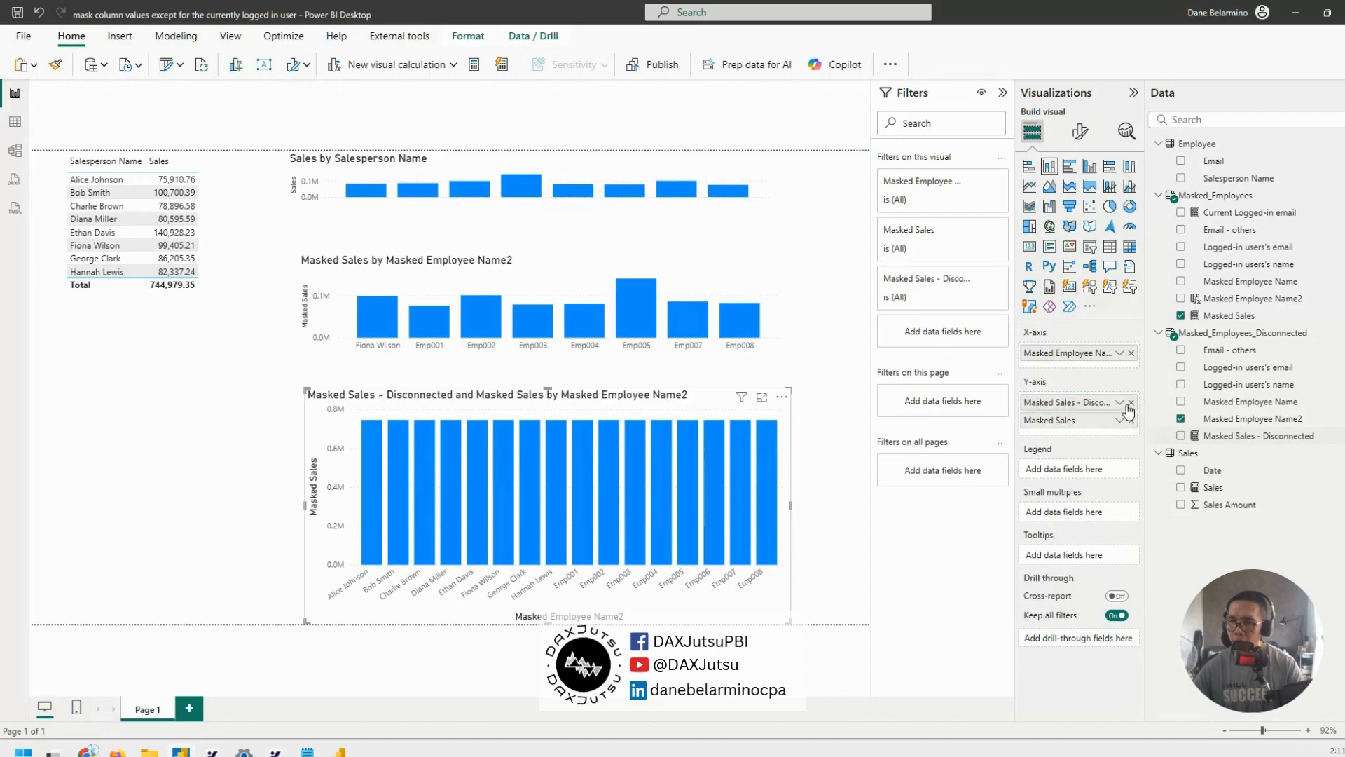
left_click(1131, 422)
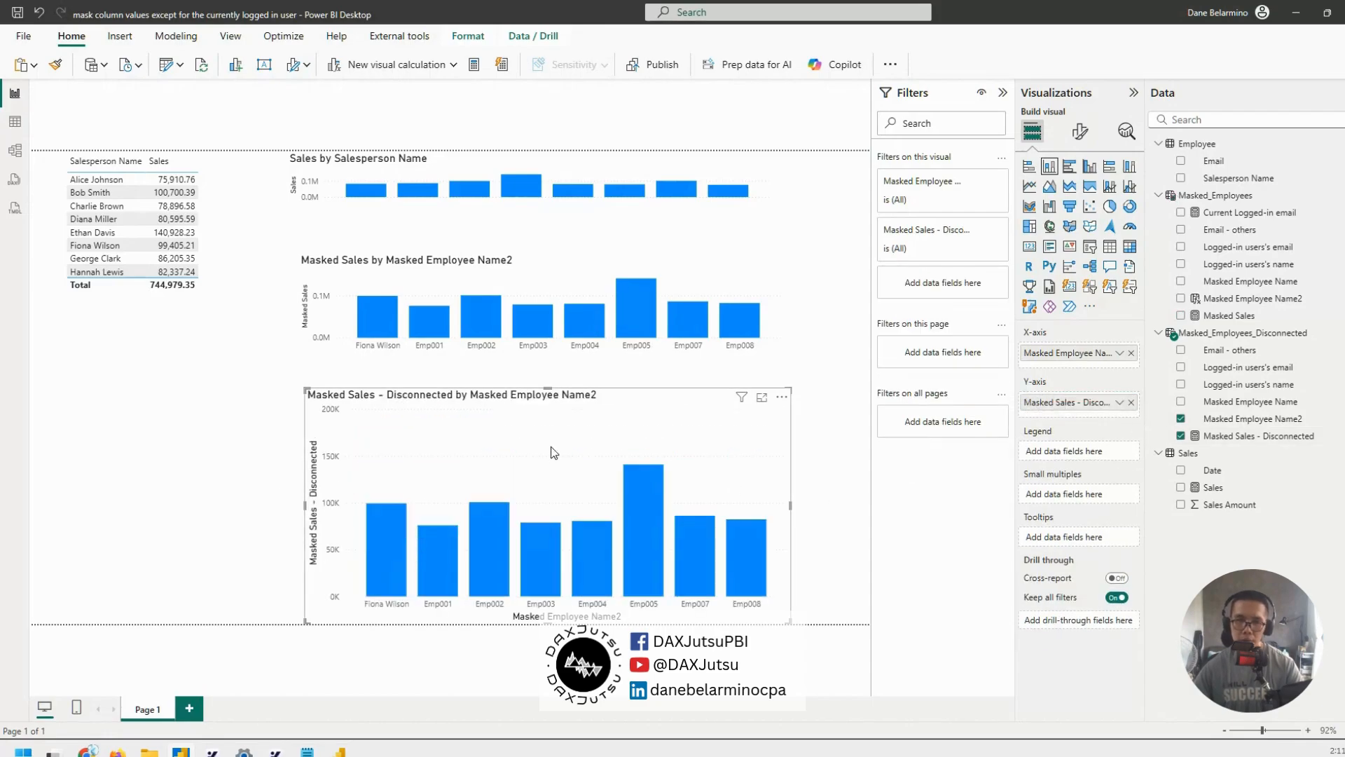
left_click_drag(549, 450, 546, 450)
left_click_drag(515, 388, 515, 428)
mouse_move(500, 488)
left_mouse_down()
mouse_move(525, 469)
mouse_move(516, 488)
left_mouse_up()
- Move the Masked Sales chart down, make it taller, and align it with the charts above and below
left_click_drag(576, 262, 571, 289)
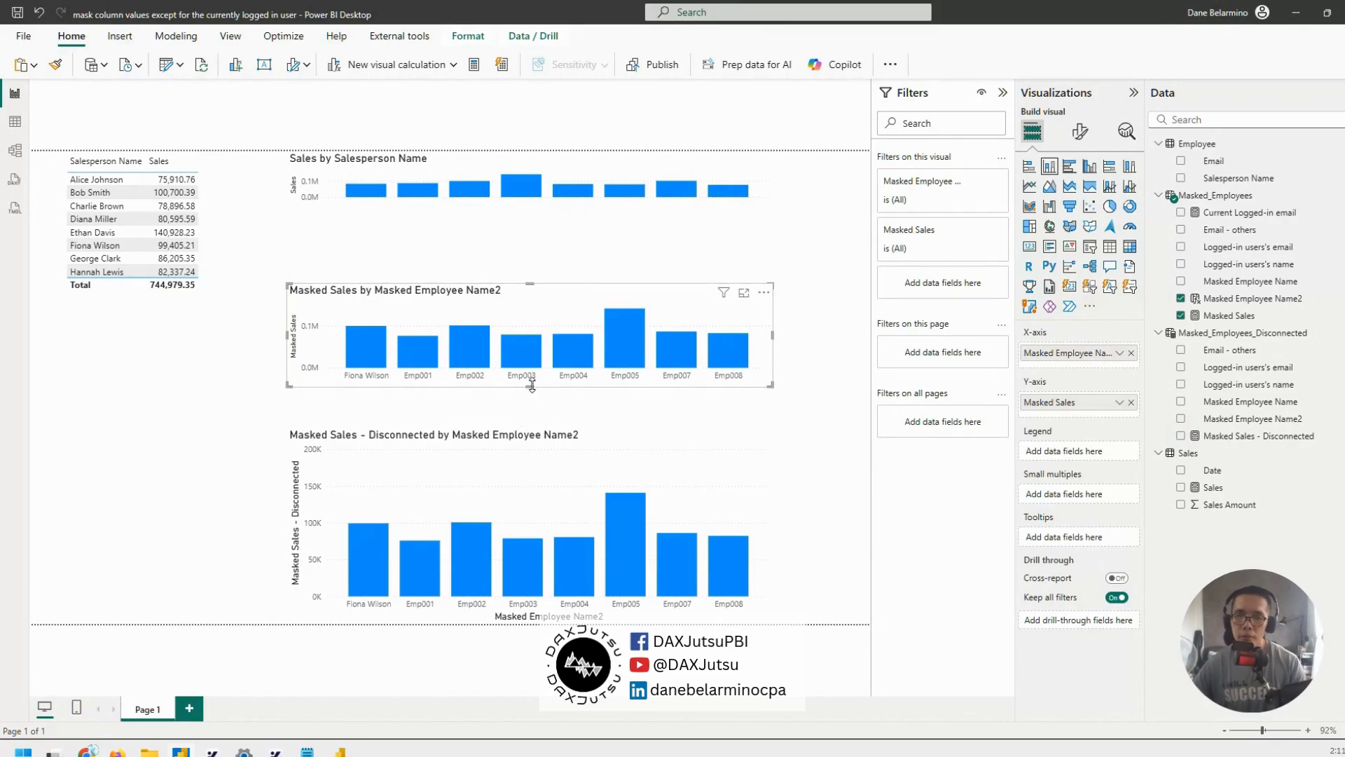
left_click_drag(530, 386, 535, 411)
left_click(541, 464)
left_click_drag(549, 343, 537, 305)
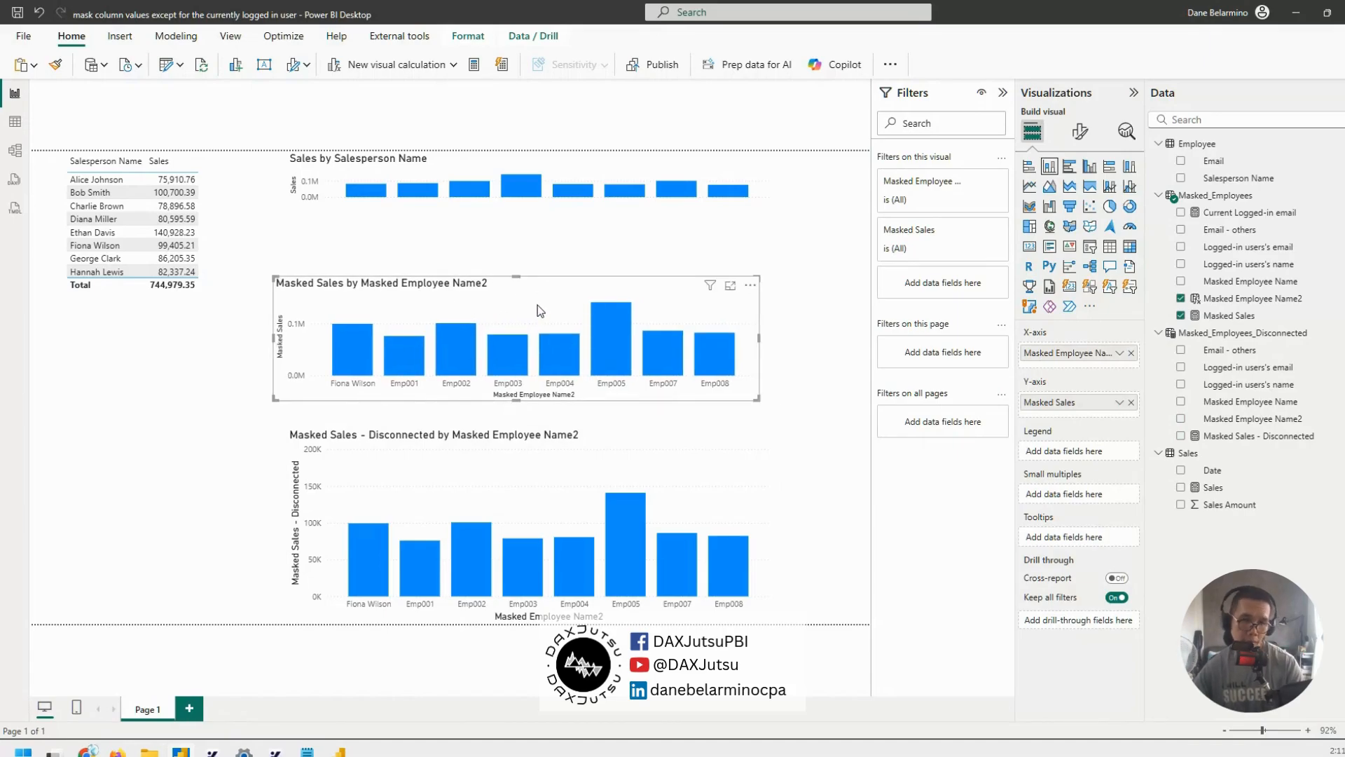
left_click_drag(537, 305, 550, 305)
- Lower the upper edge of the Masked Sales - Disconnected chart to widen the gap above it, and nudge the chart slightly right
left_click(507, 474)
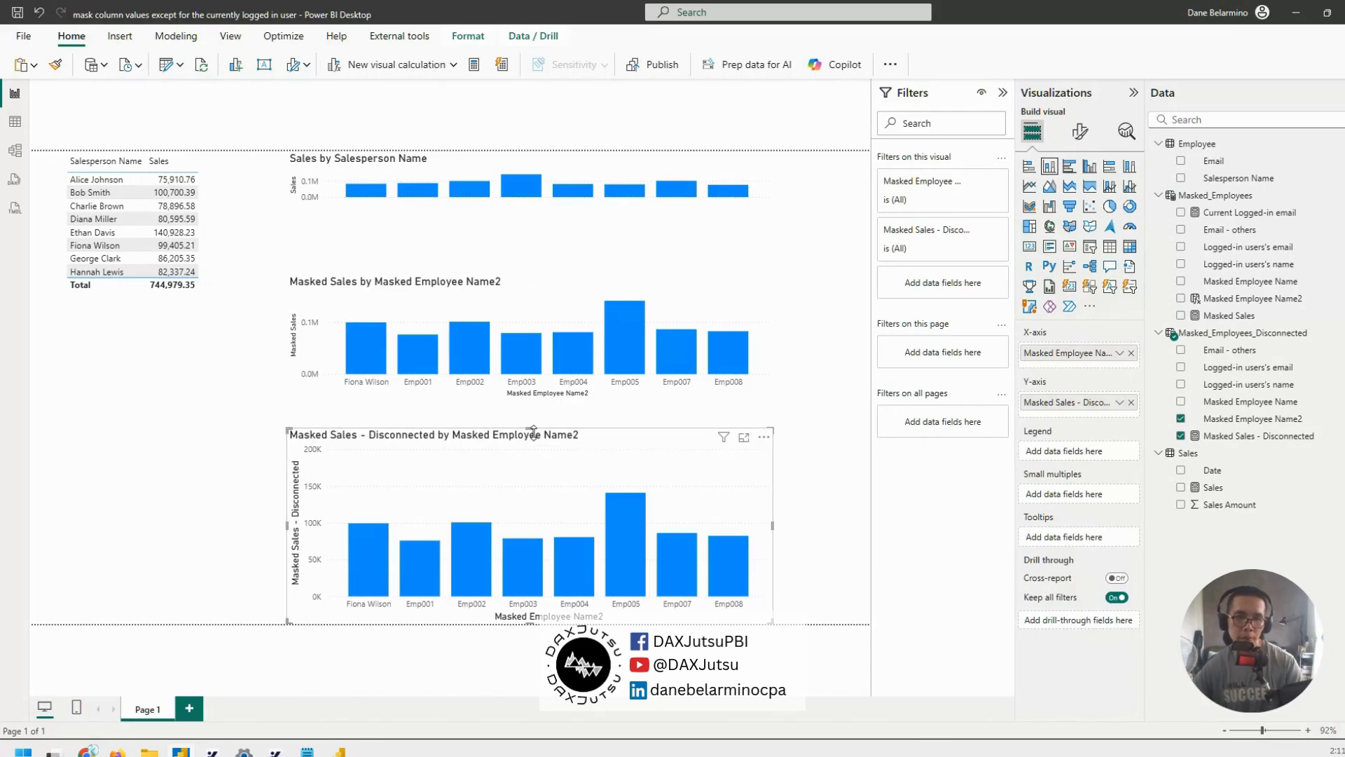
left_click_drag(534, 432, 534, 453)
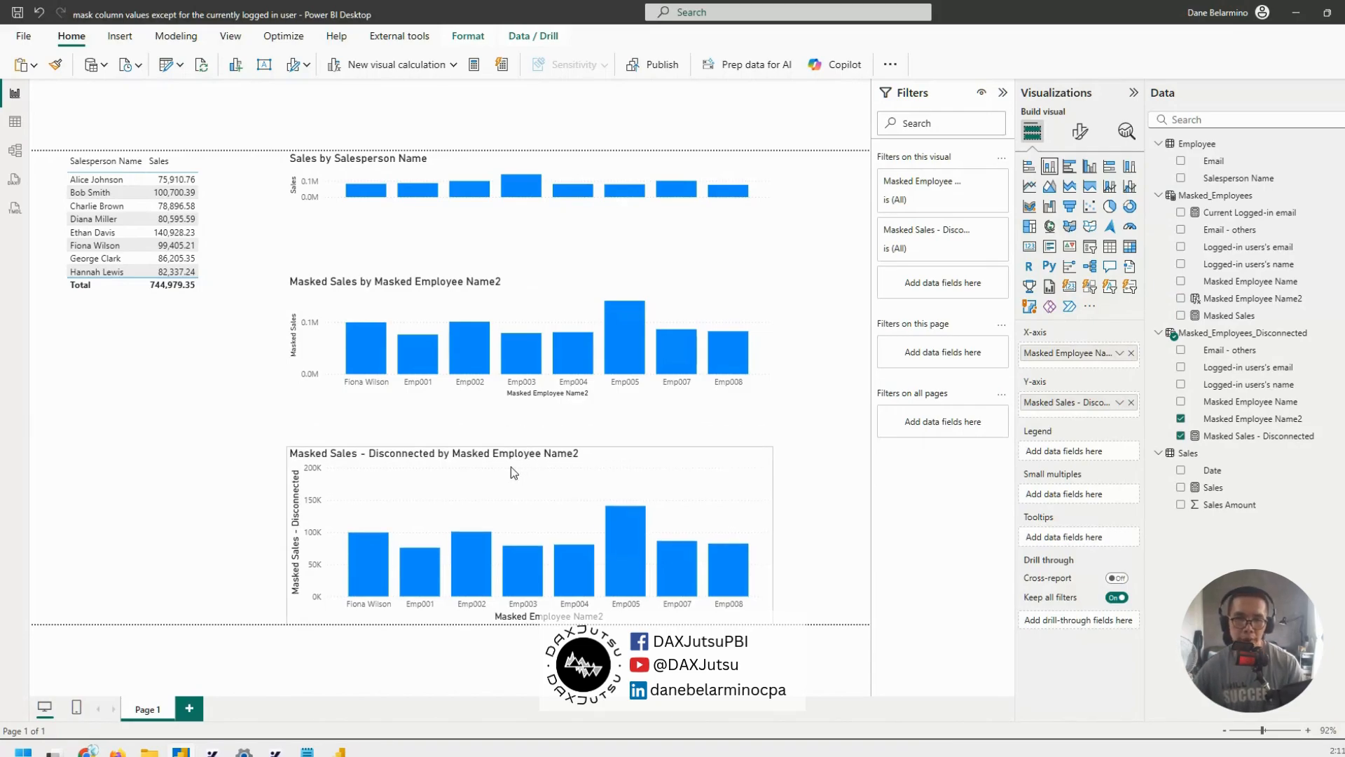
mouse_move(666, 338)
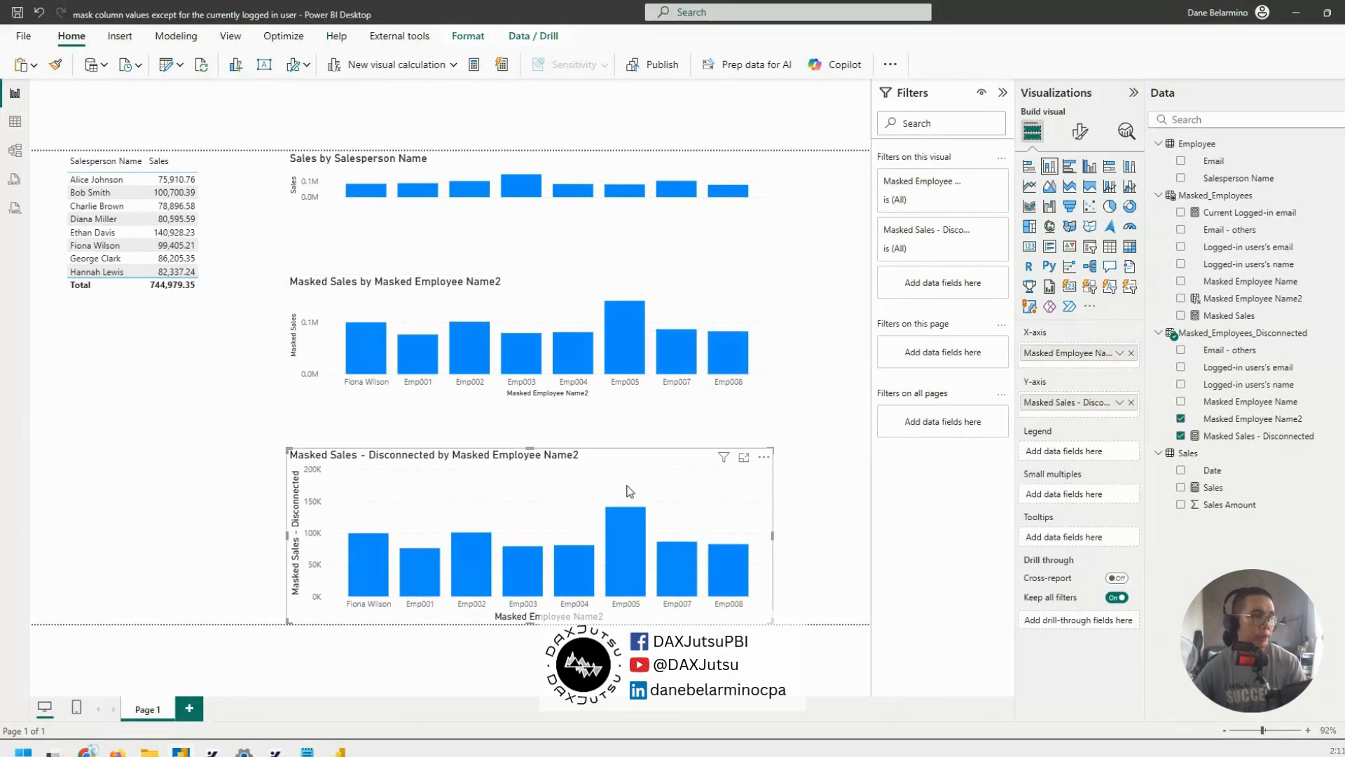
left_click_drag(628, 490, 637, 483)
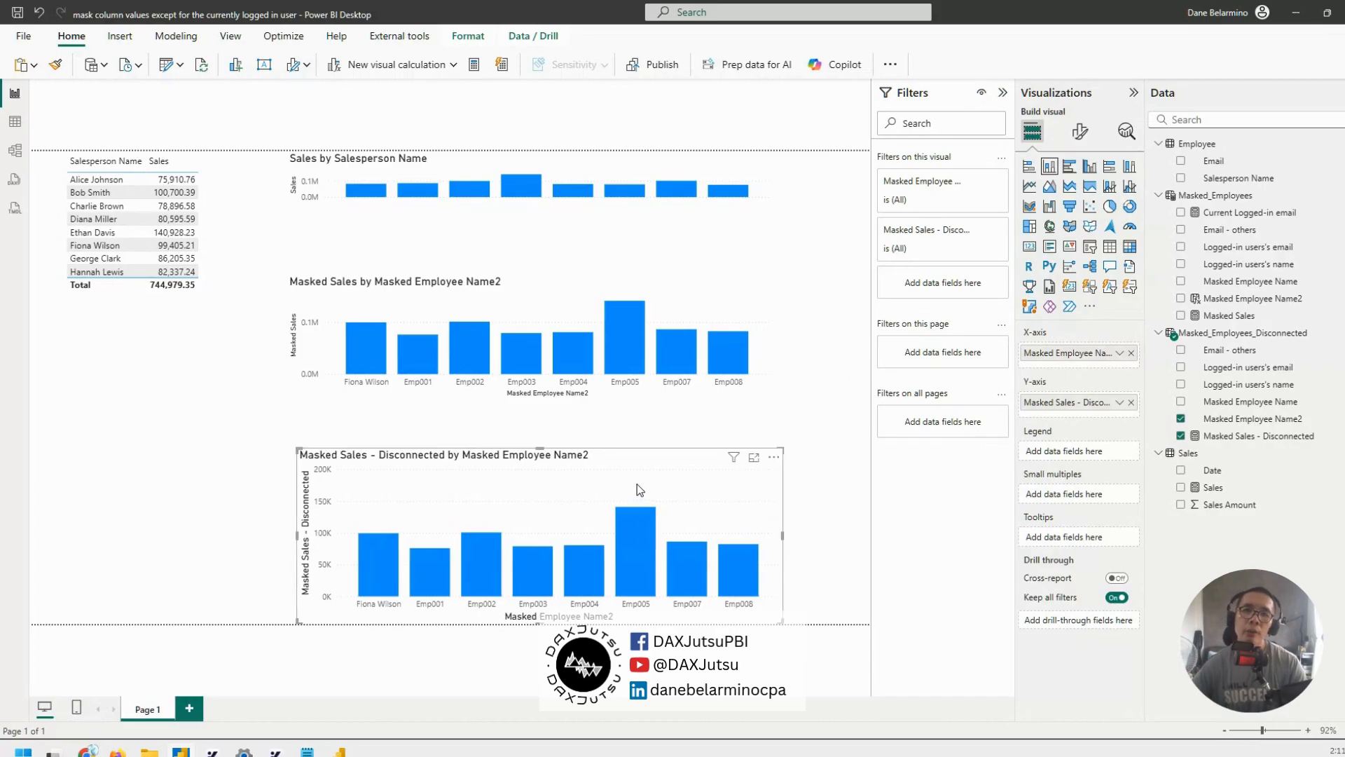